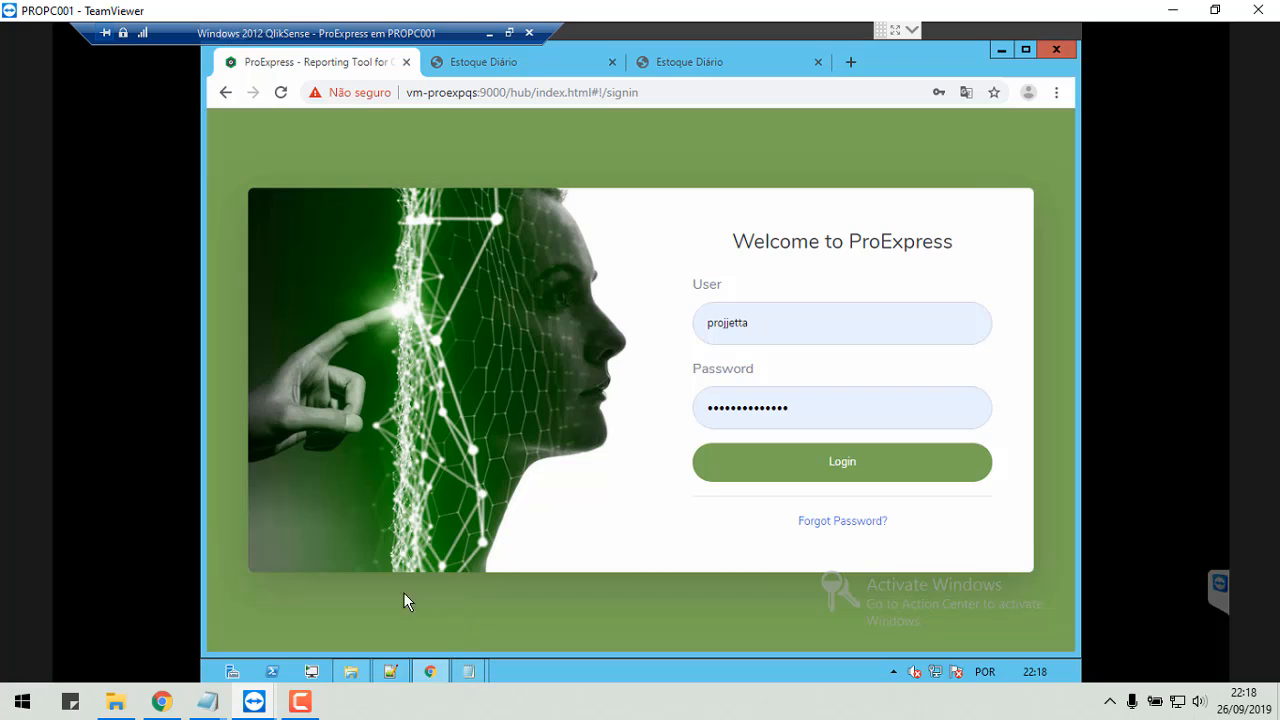
click(489, 33)
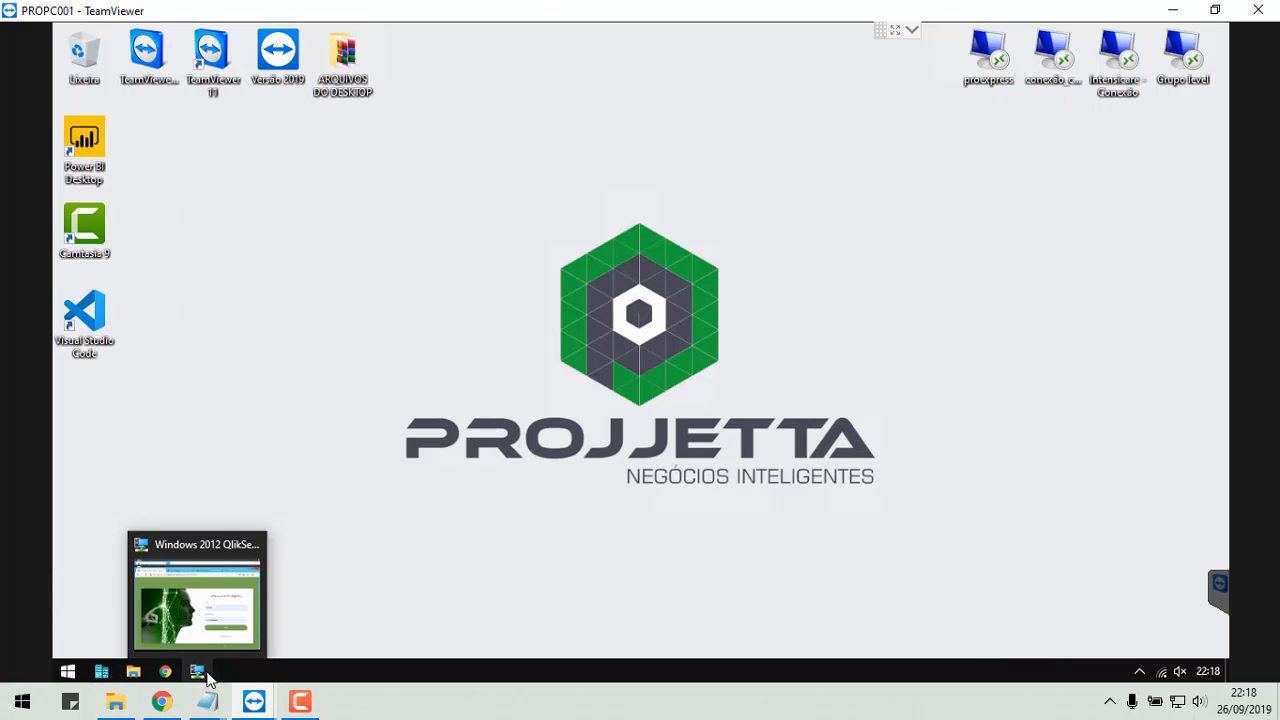
click(196, 620)
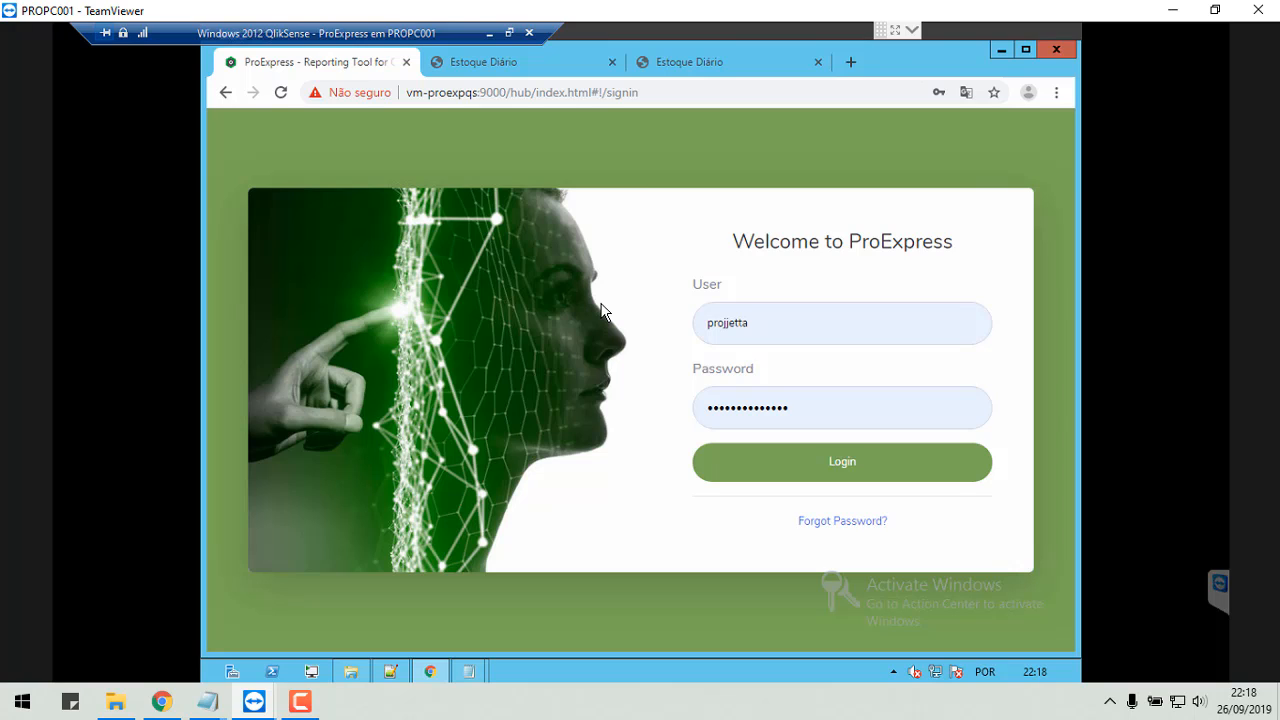
Examine the server name, port and index.html parts of the ProExpress sign-in page address.
click(412, 92)
click(411, 92)
drag(406, 92, 477, 92)
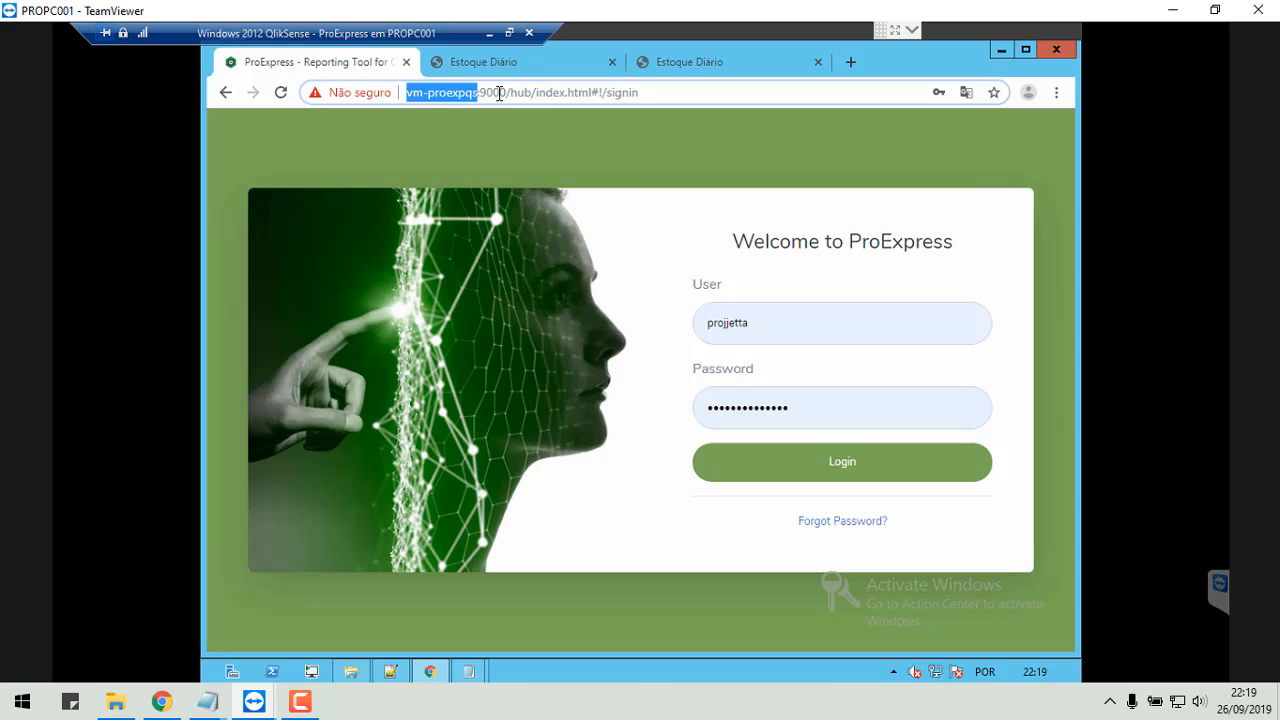
click(481, 92)
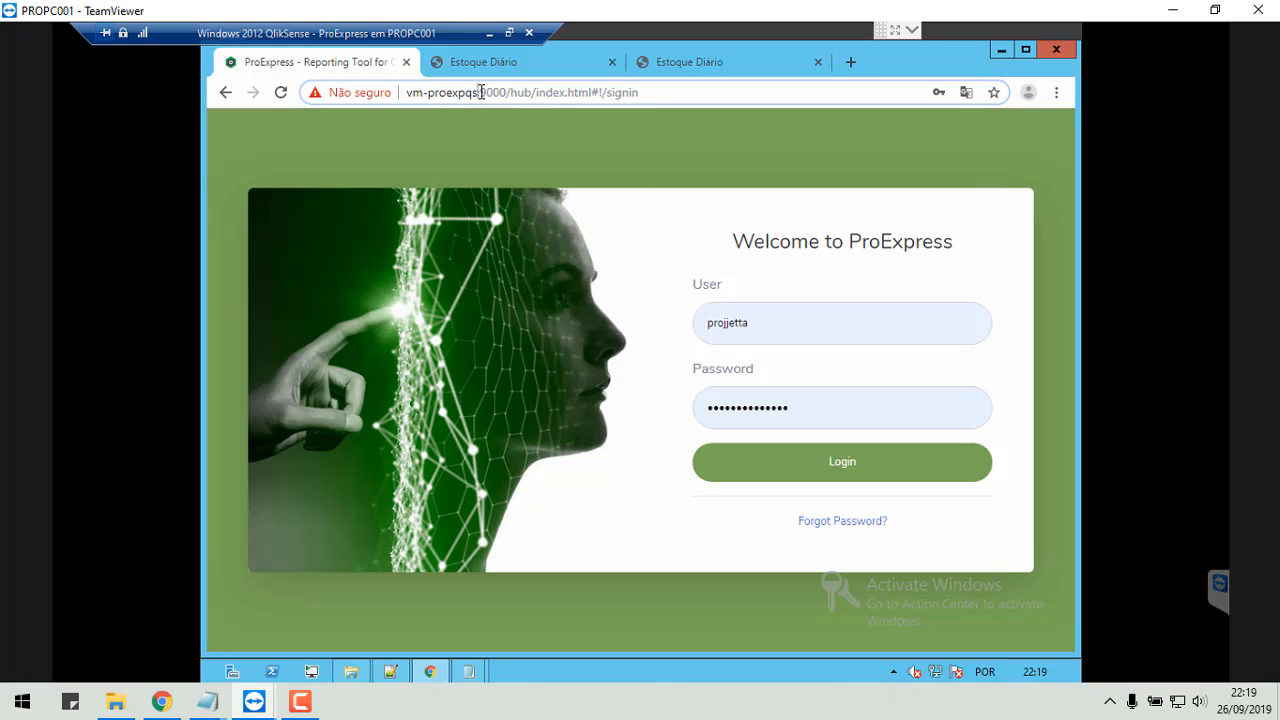
drag(481, 92, 505, 94)
click(509, 95)
drag(537, 92, 590, 92)
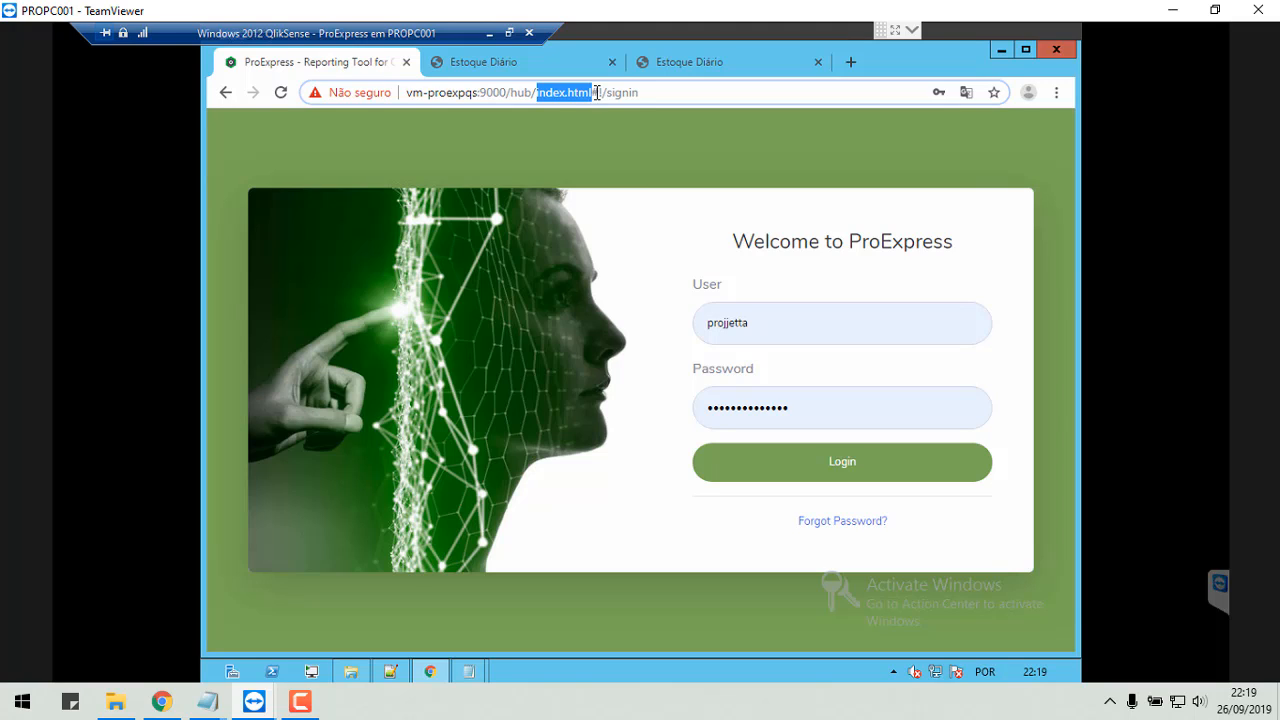
click(648, 94)
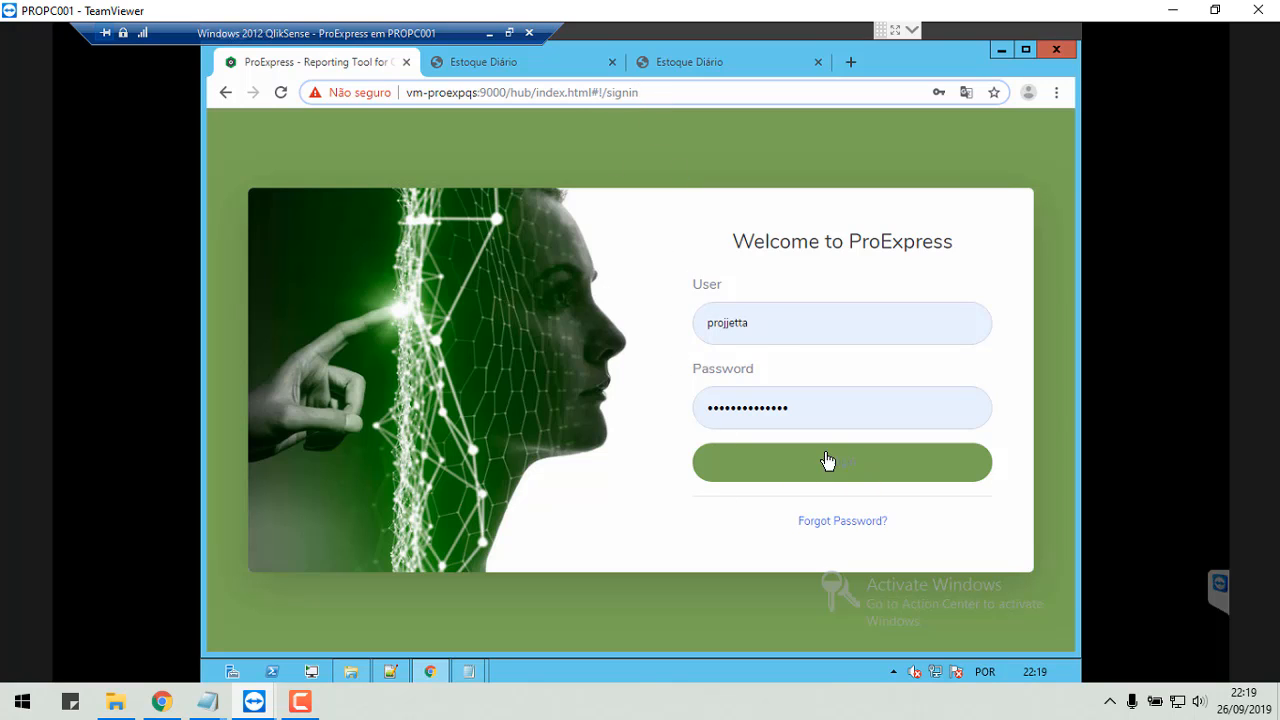
Check the login instructions in the Instruções note, then sign in to ProExpress with the prefilled credentials.
click(771, 325)
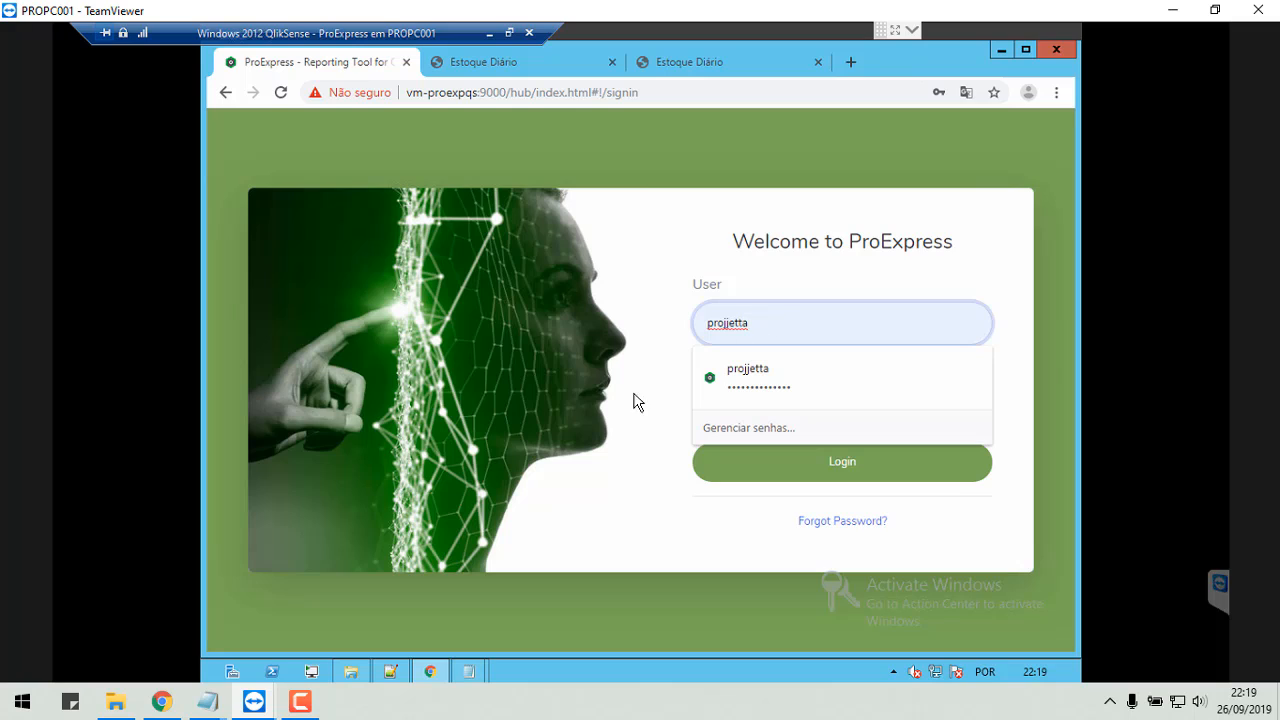
click(758, 580)
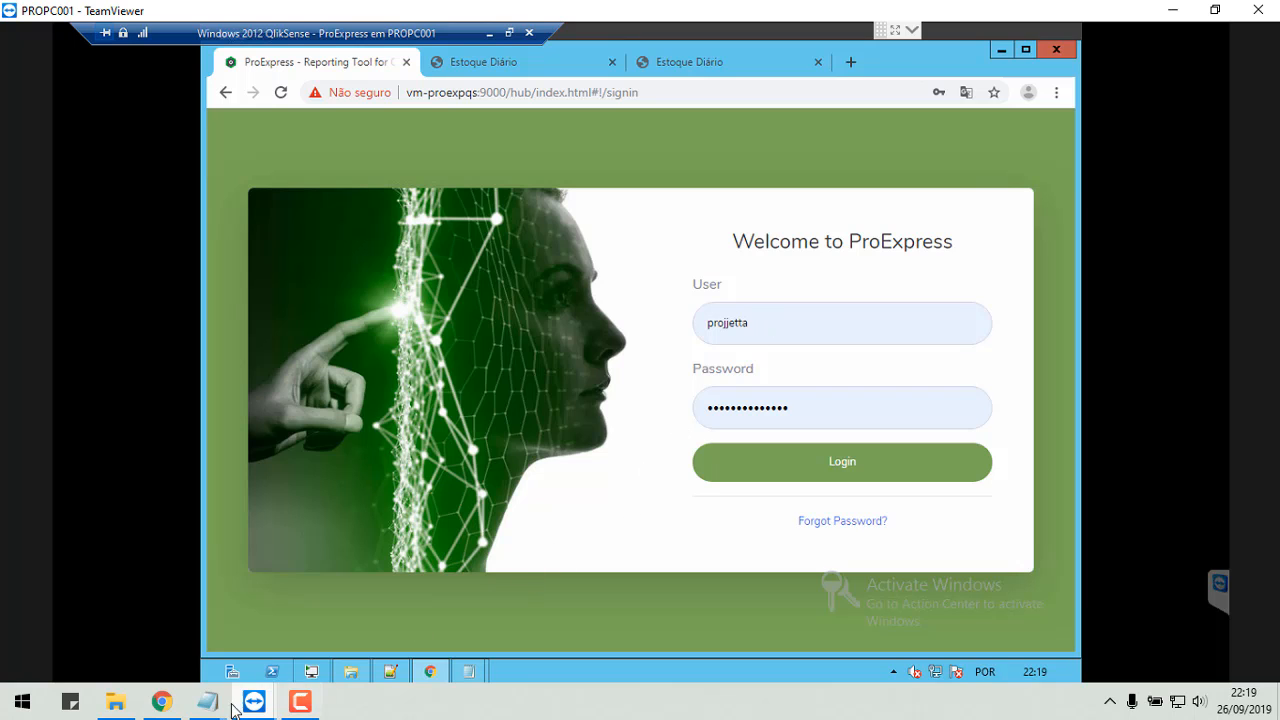
click(196, 712)
click(246, 645)
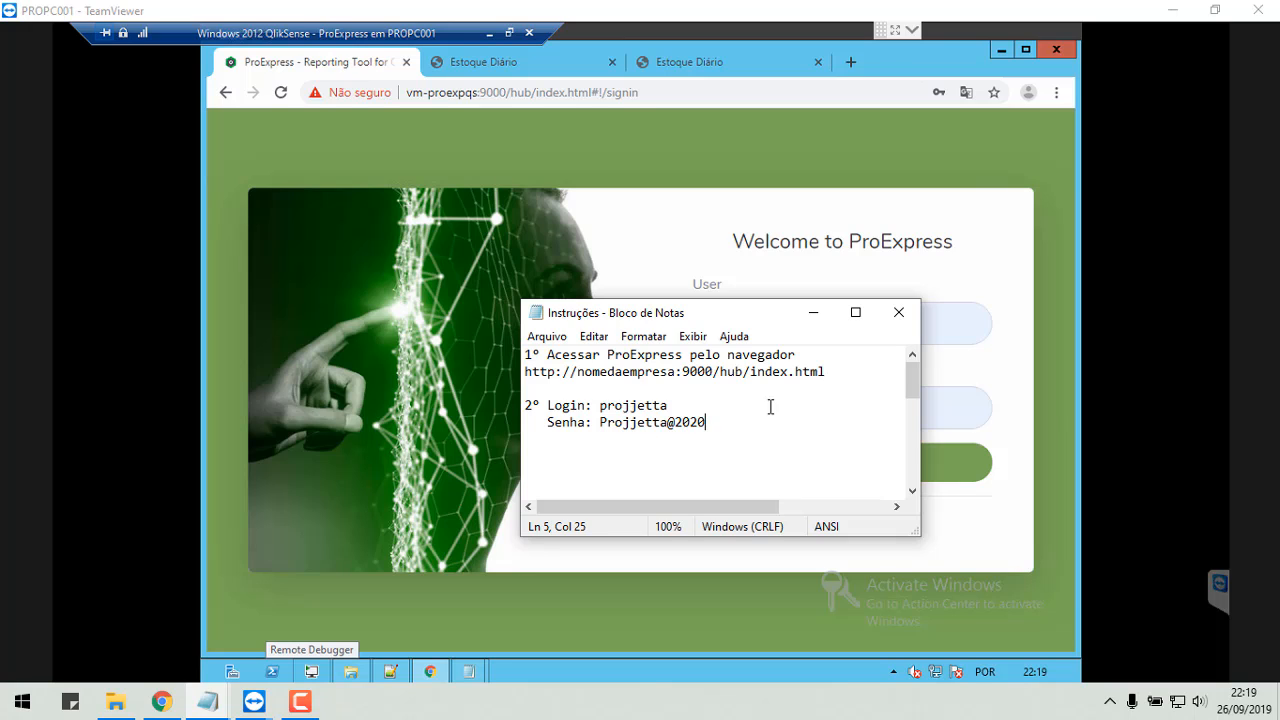
click(814, 314)
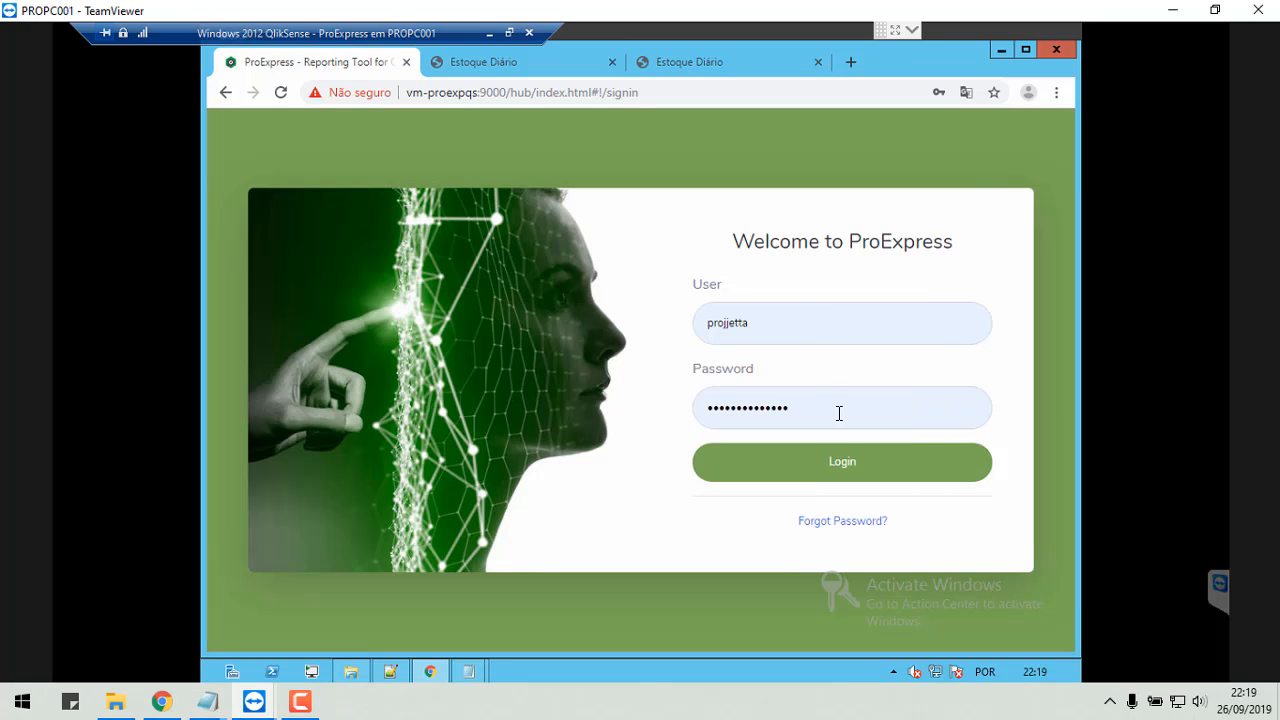
click(848, 470)
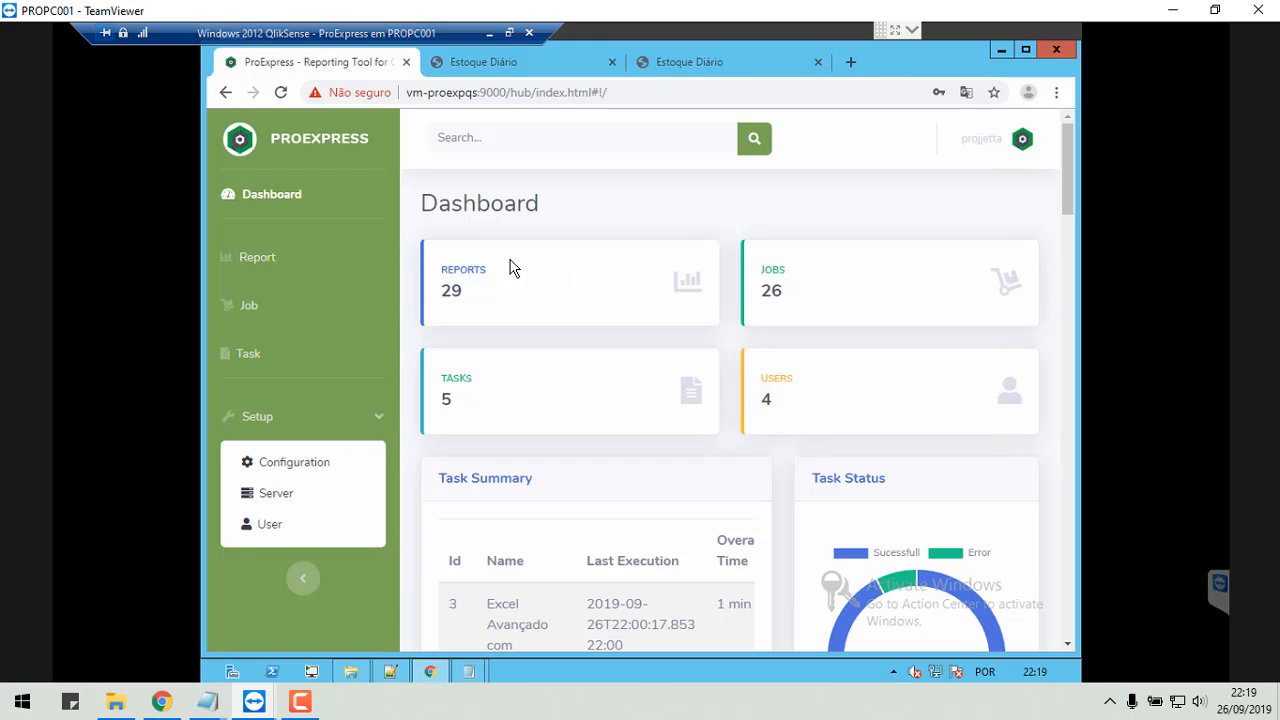
Review the report, job, task and user counters on the dashboard.
drag(424, 202, 539, 201)
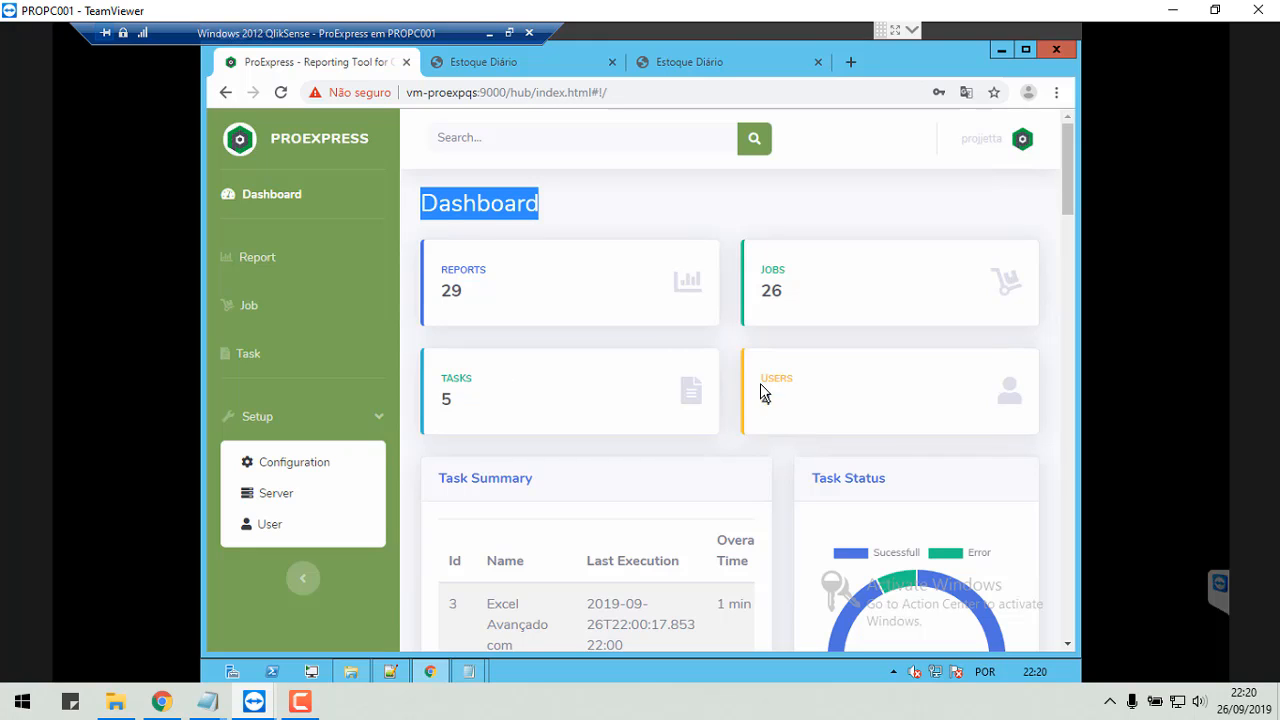
double_click(786, 377)
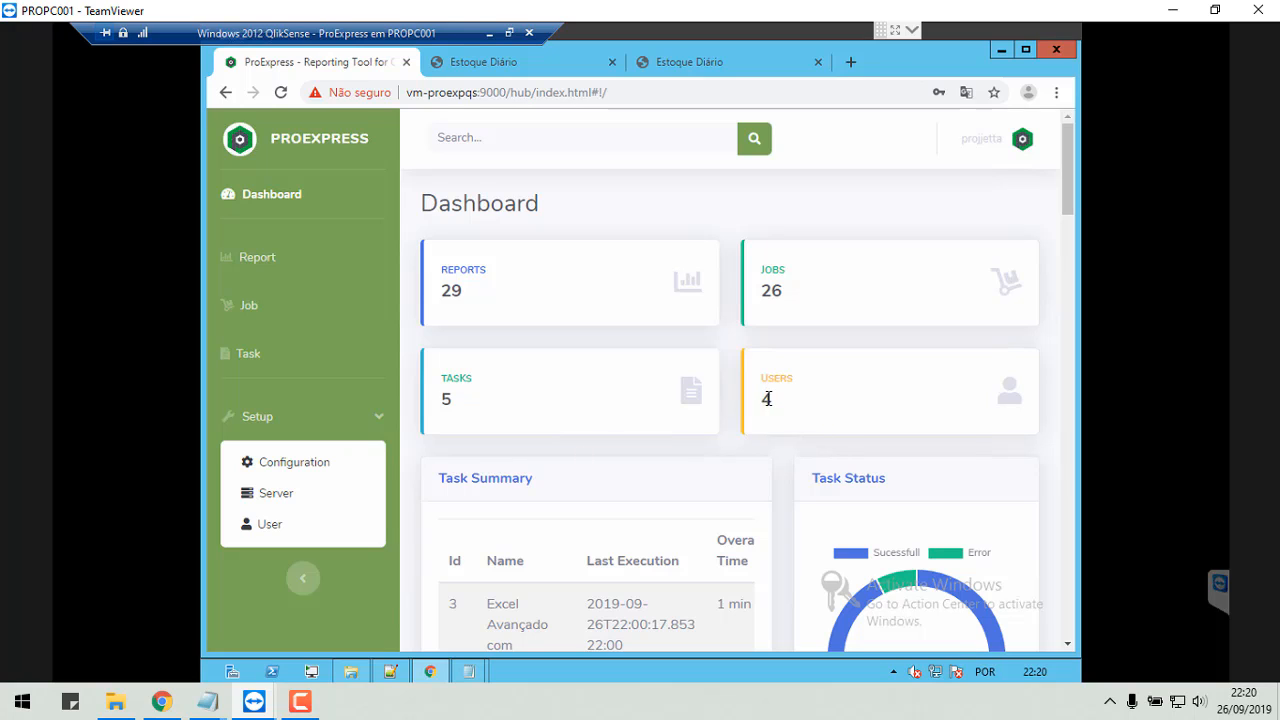
double_click(766, 399)
click(774, 290)
Examine the Task Summary table down to its last row and across to its Status column.
scroll(860, 418, down, 2)
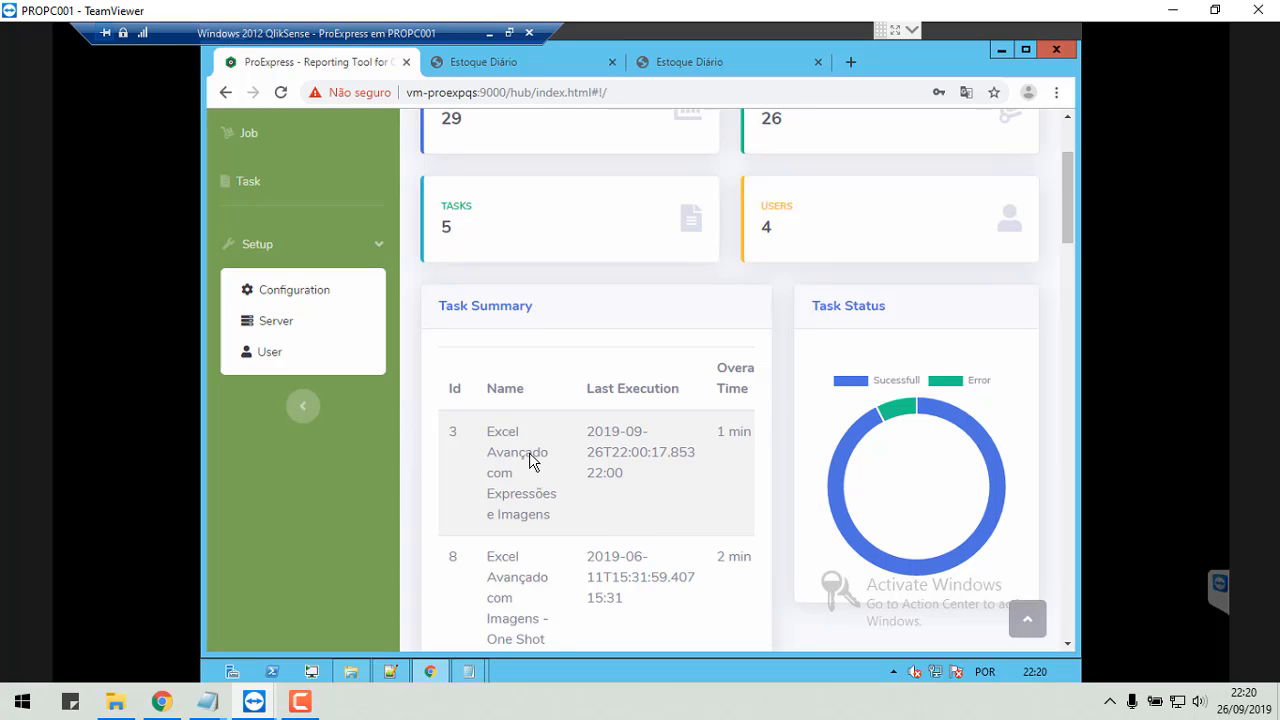
scroll(598, 452, down, 18)
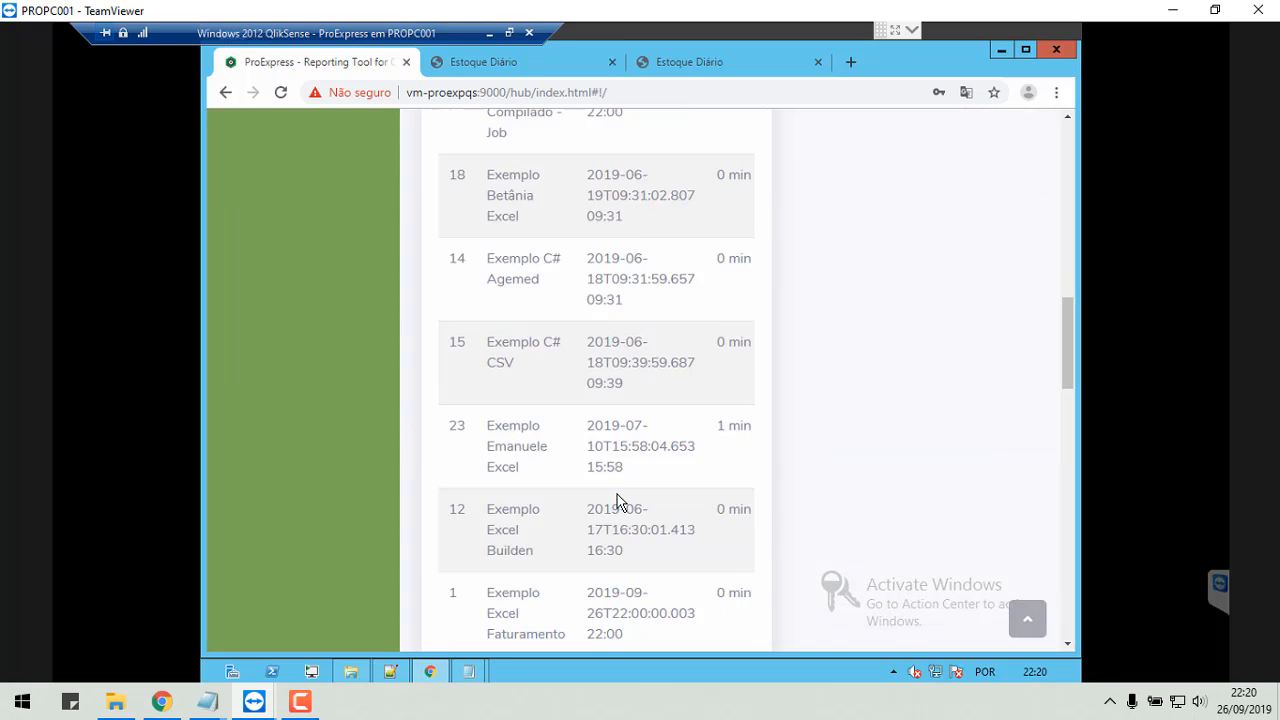
scroll(595, 548, down, 8)
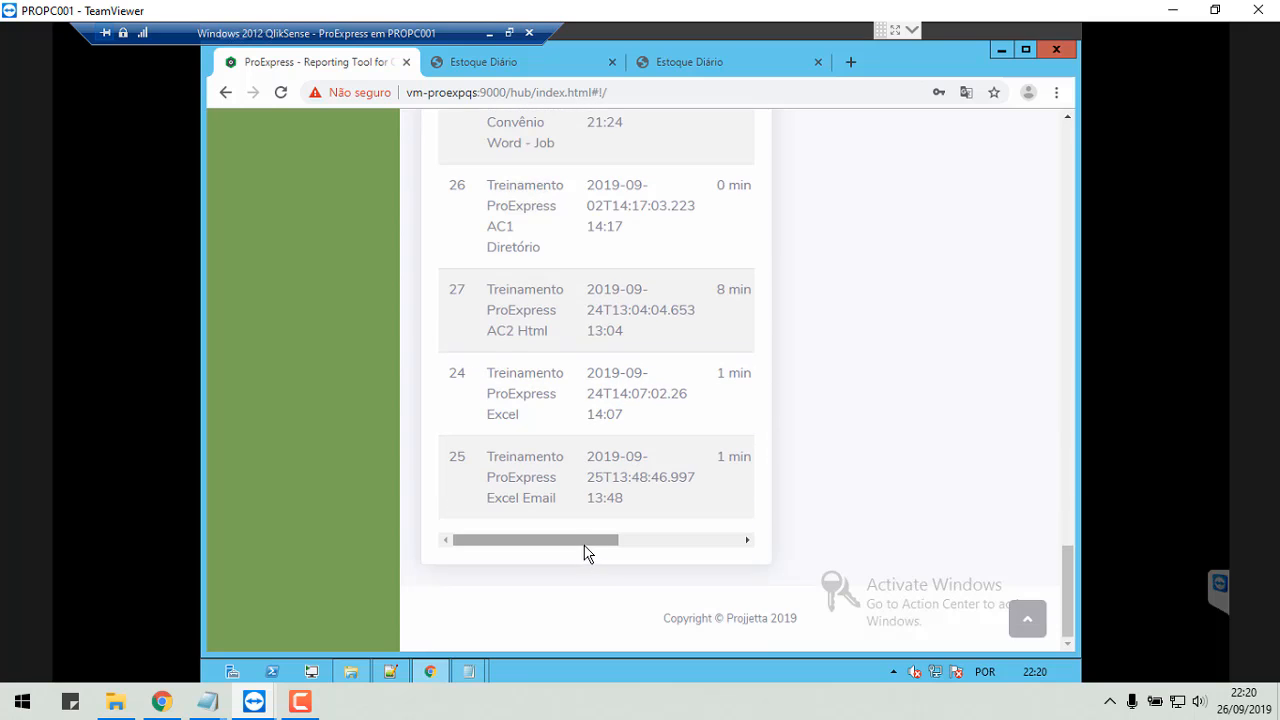
drag(586, 548, 737, 547)
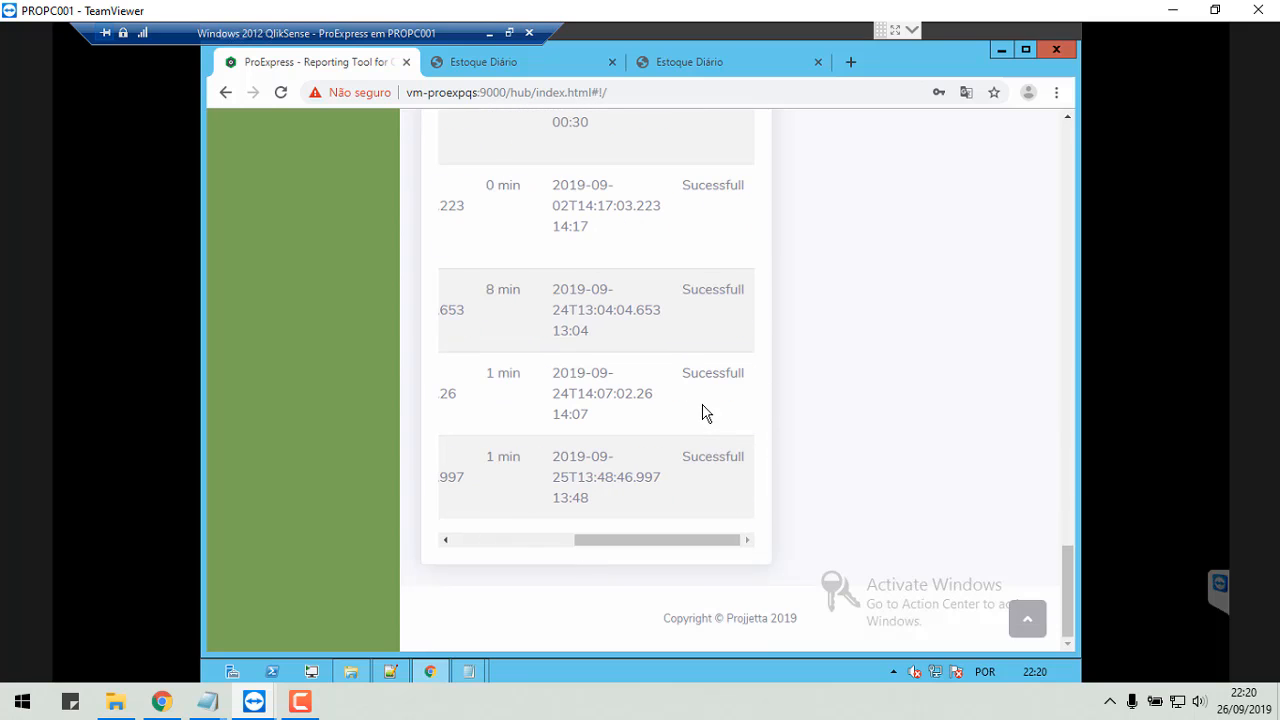
scroll(678, 272, up, 3)
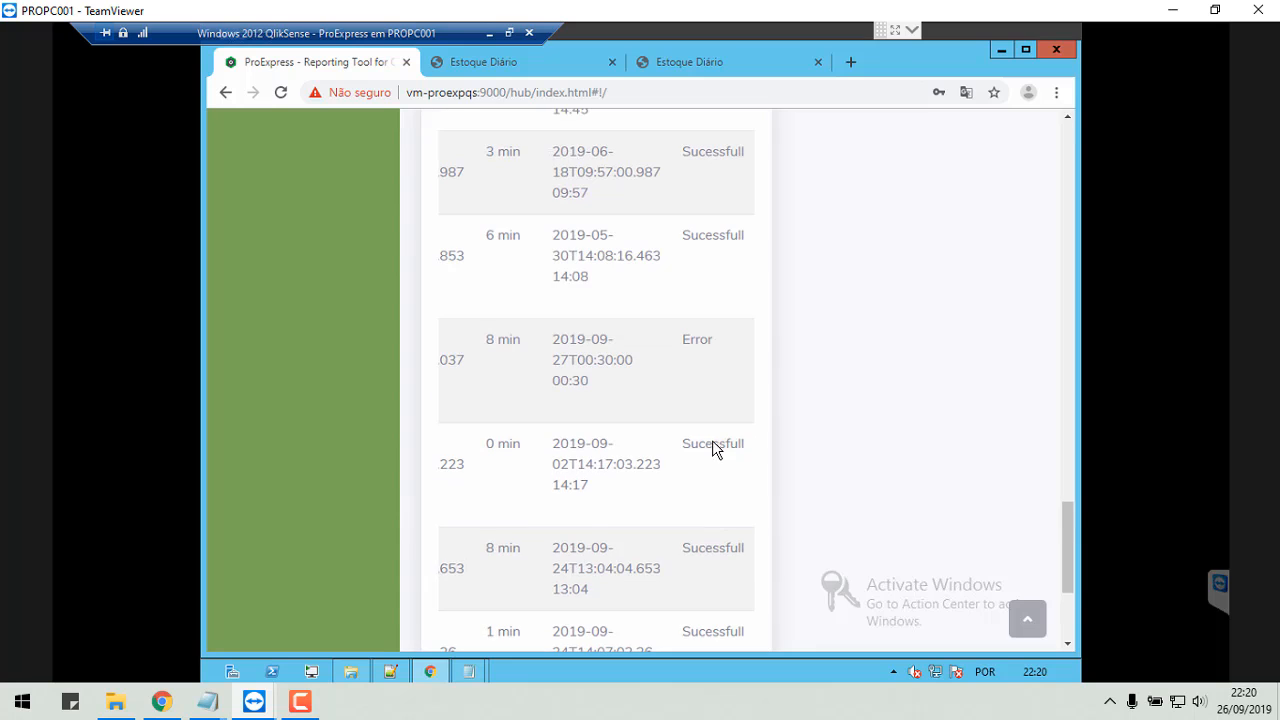
double_click(685, 339)
scroll(670, 450, up, 10)
scroll(666, 456, up, 10)
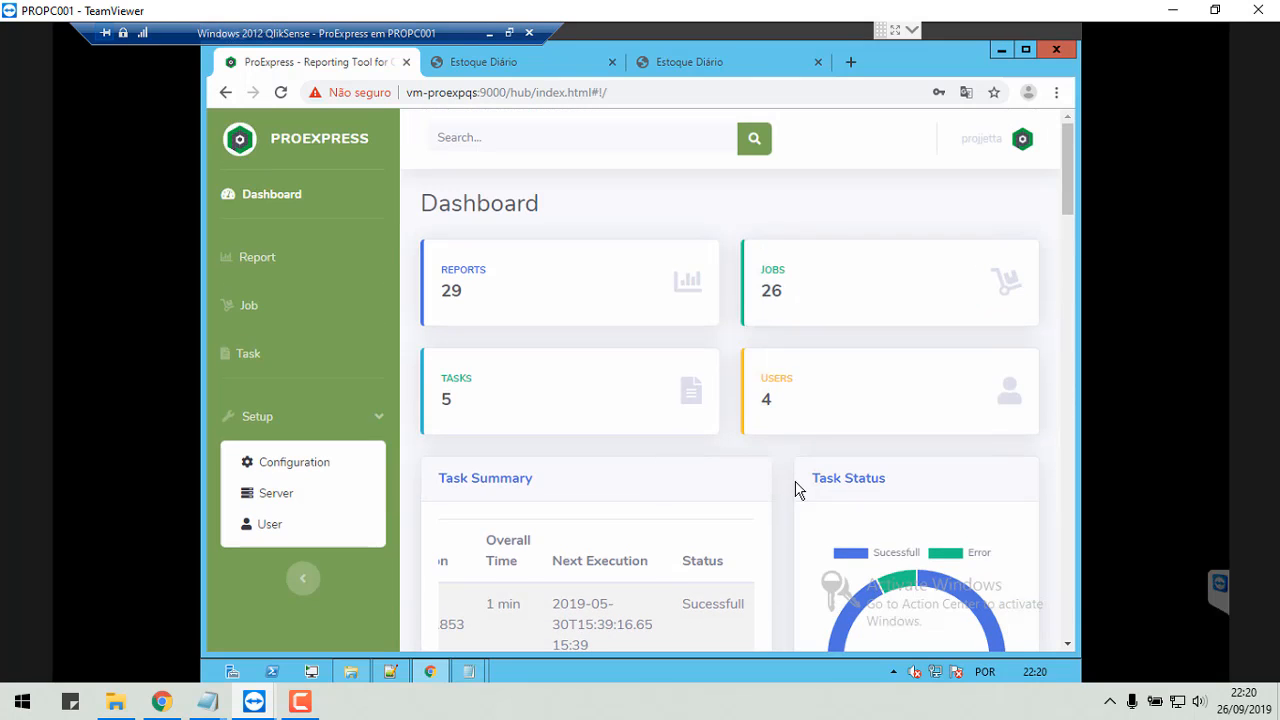
Inspect the Task Status chart and the dashboard's search field, and show the account's logout option.
scroll(808, 413, down, 1)
scroll(906, 416, down, 2)
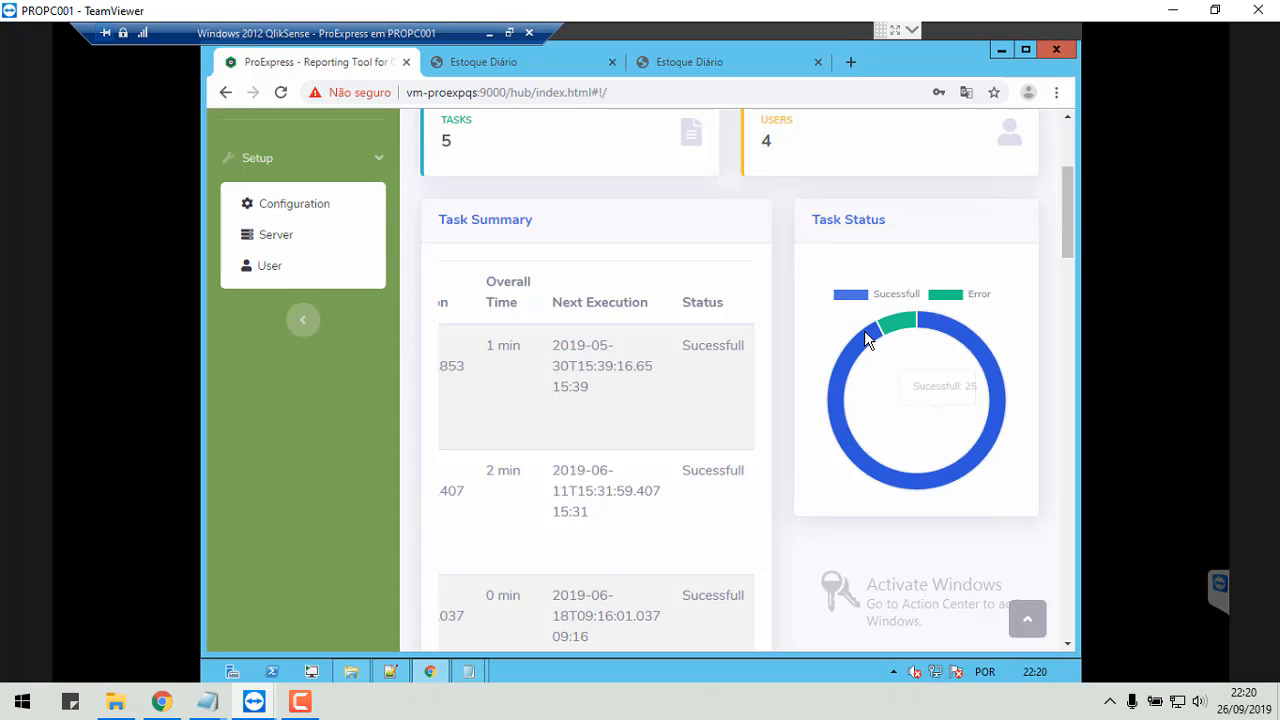
scroll(848, 412, up, 3)
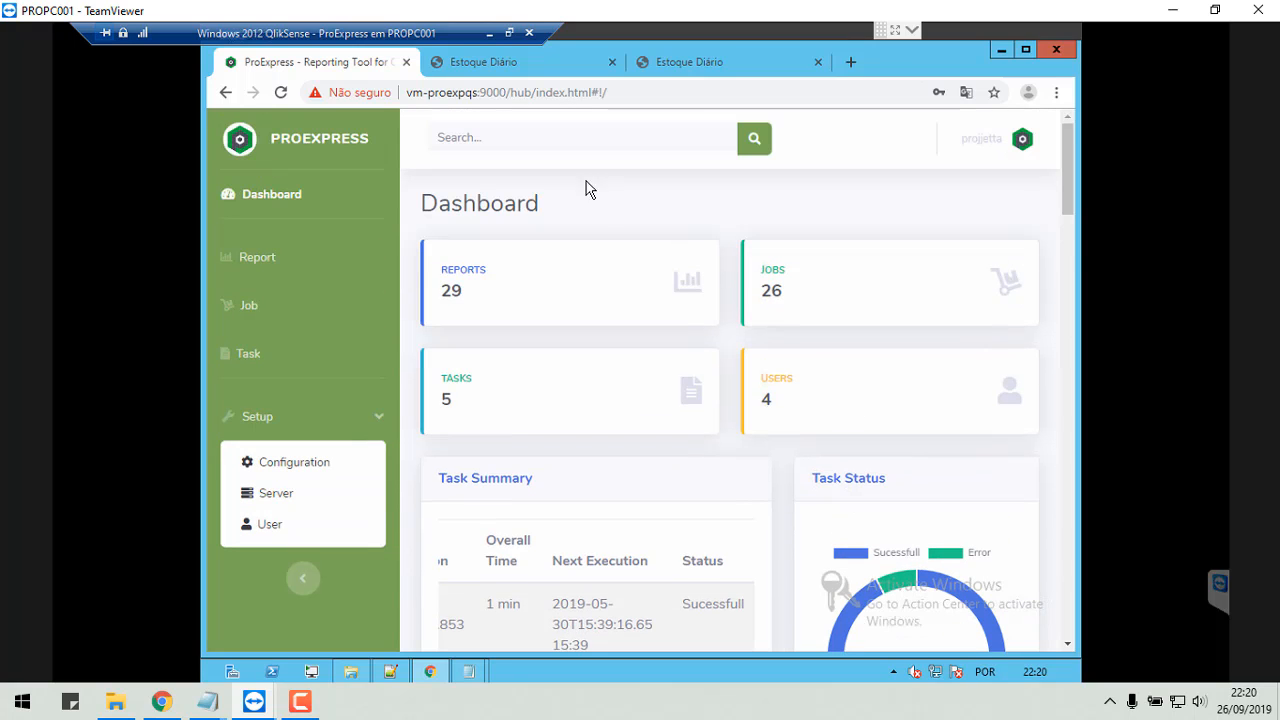
click(530, 142)
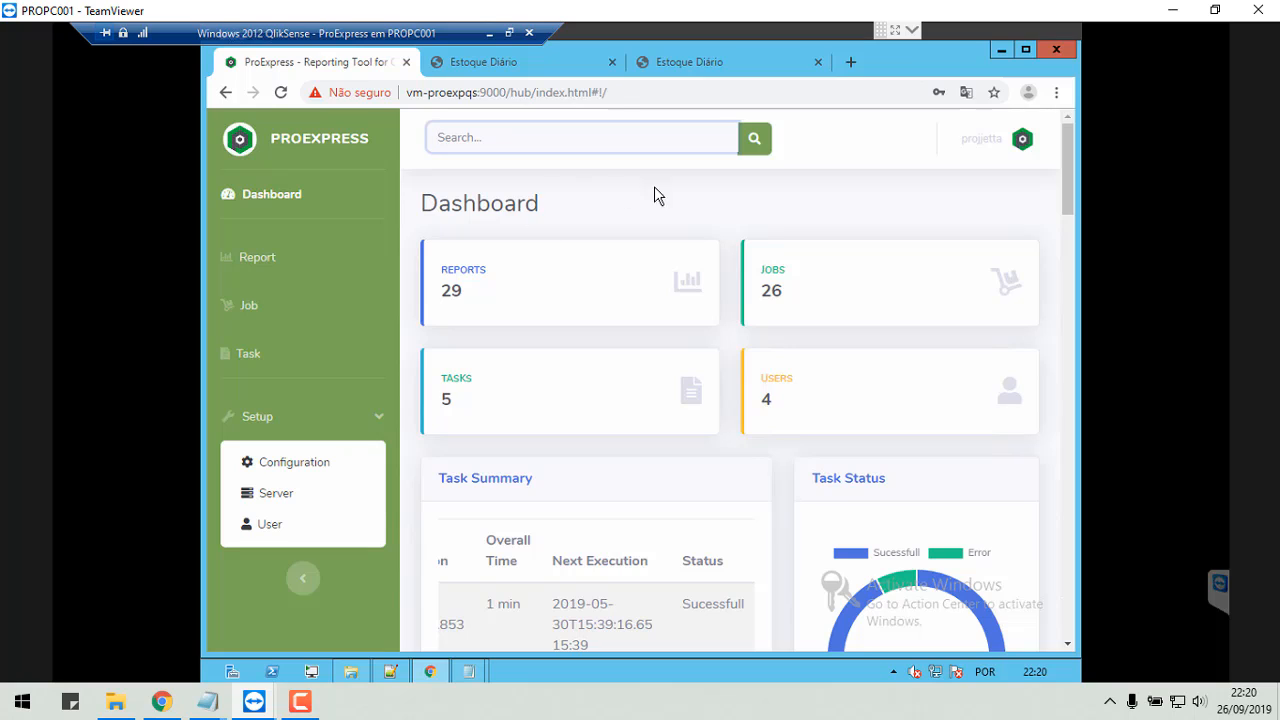
click(997, 145)
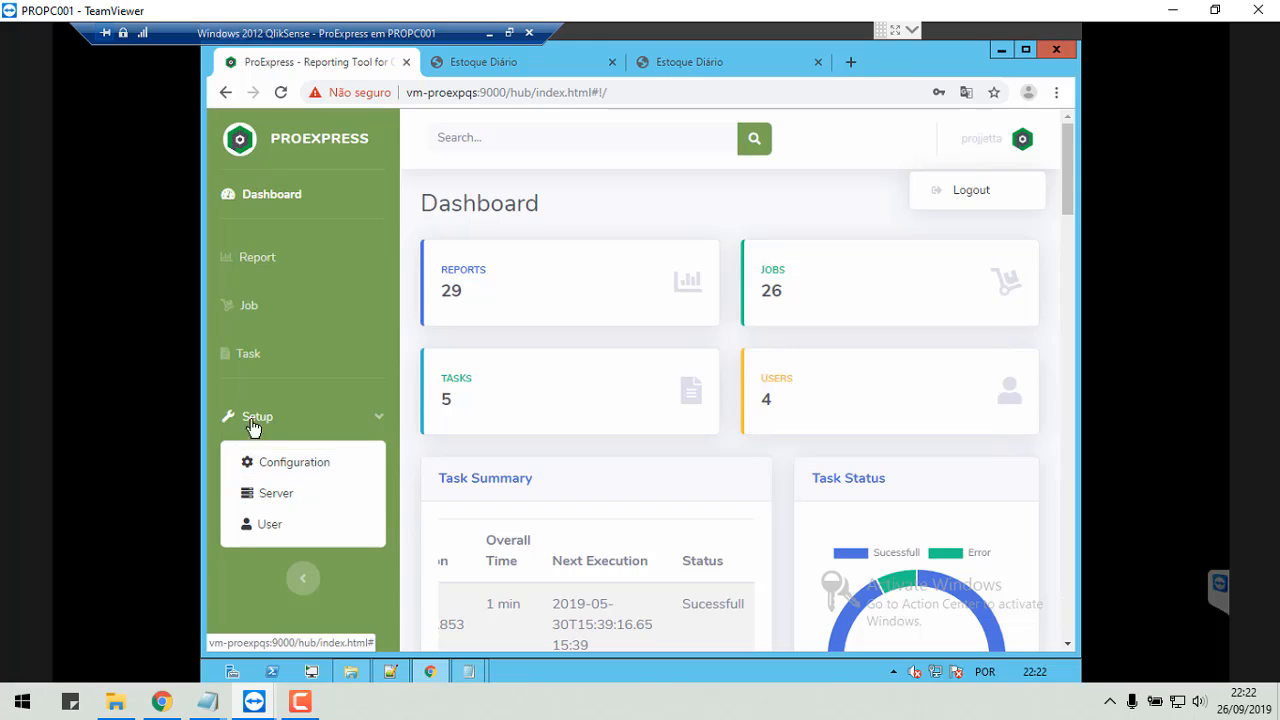
Open the Configuration page under Setup and inspect the Uploaded File Path setting.
click(297, 472)
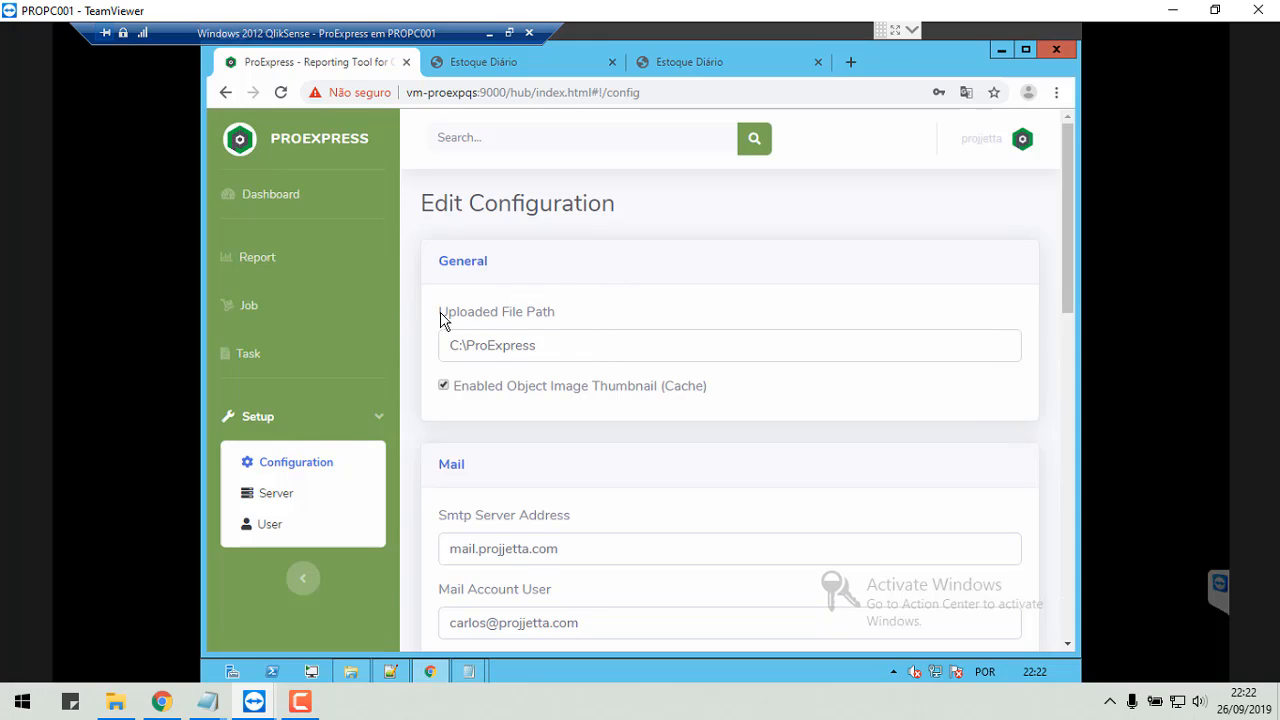
drag(549, 348, 446, 348)
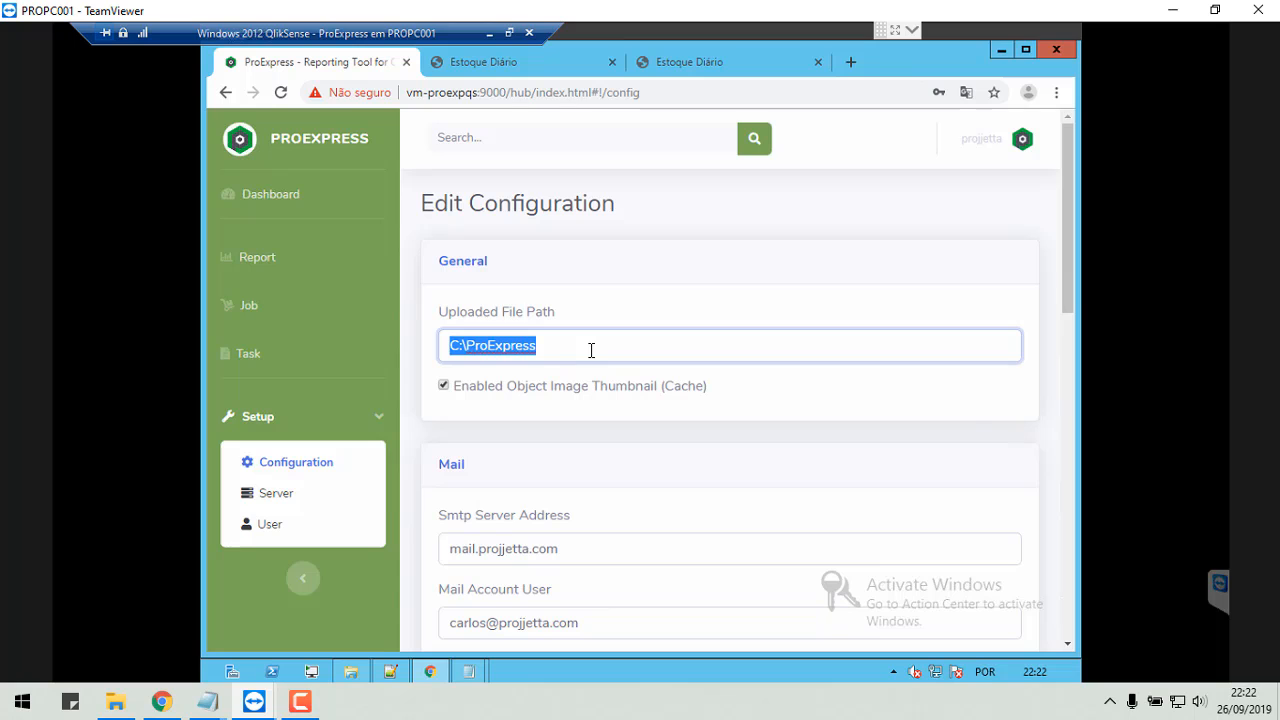
right_click(404, 643)
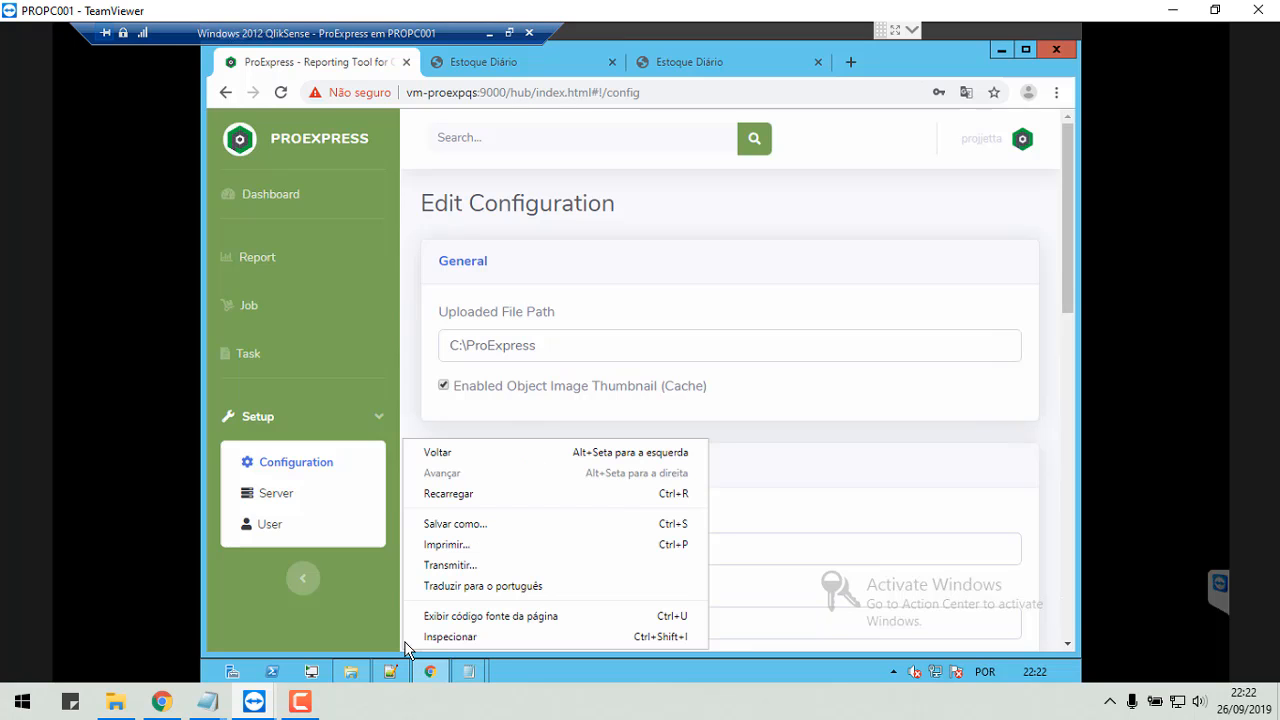
click(540, 352)
View the contents of the C:\ProExpress folder on the server and return to the configuration page.
click(351, 671)
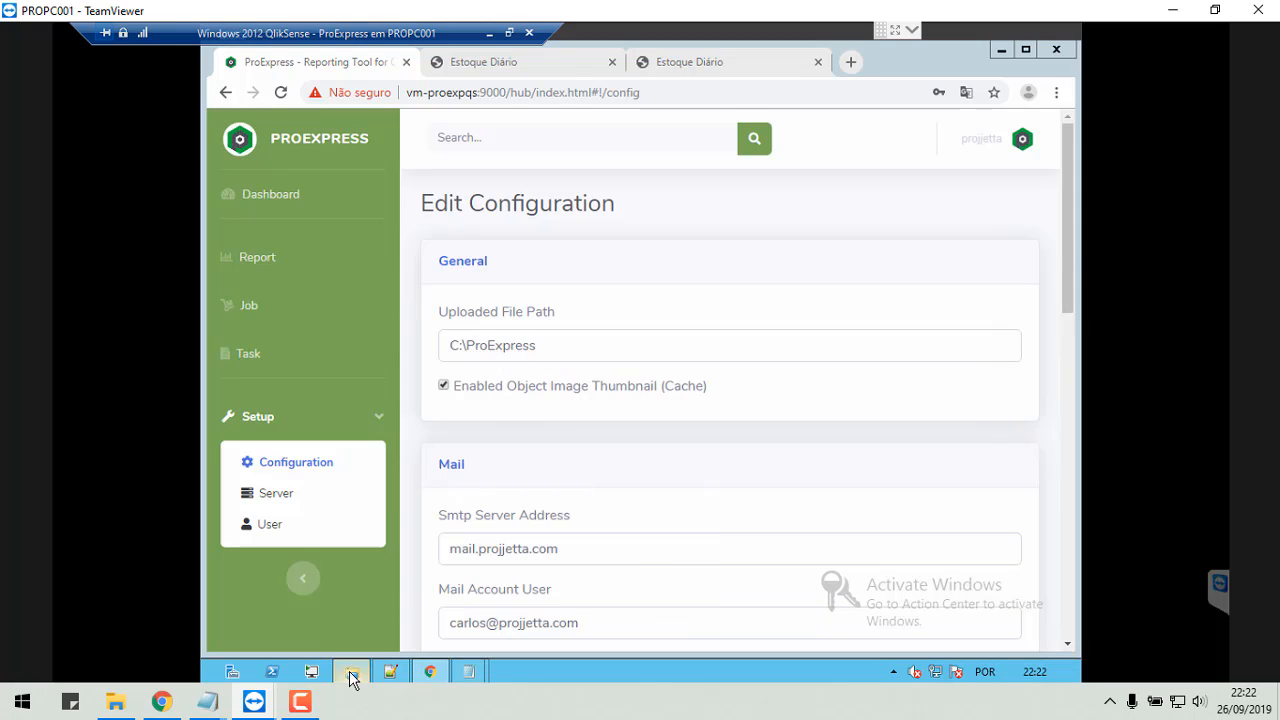
click(371, 380)
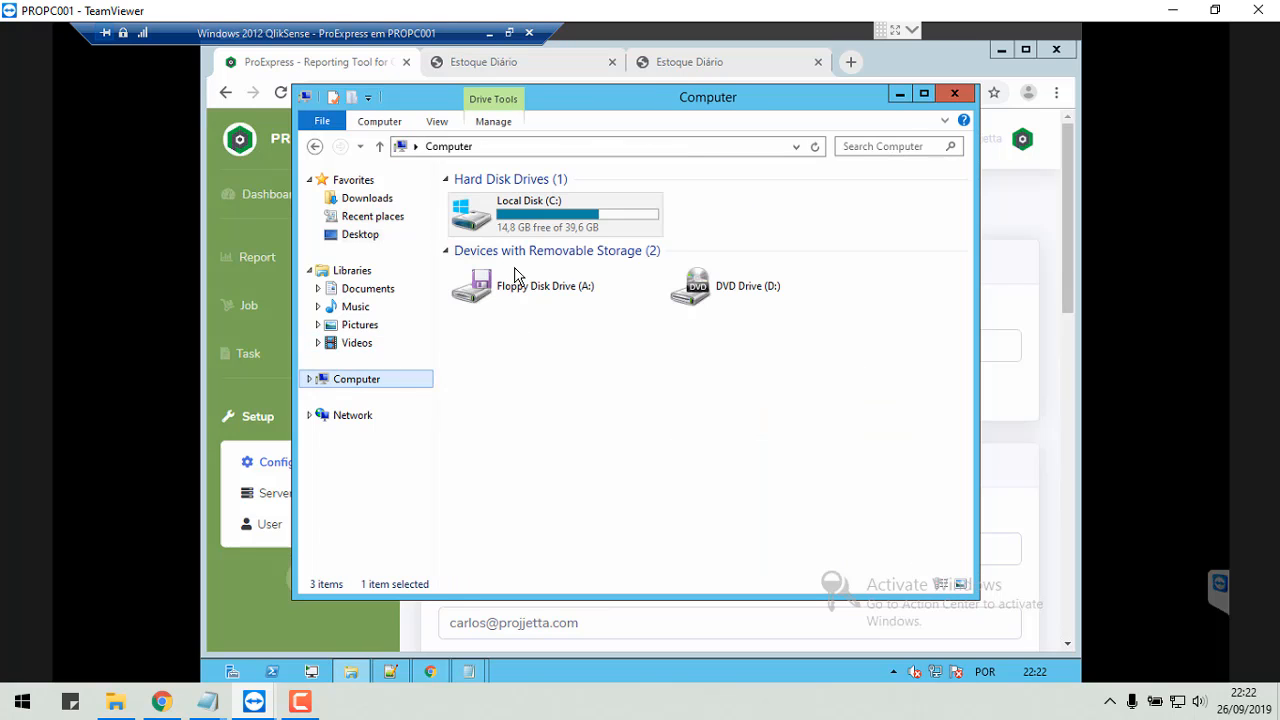
double_click(505, 228)
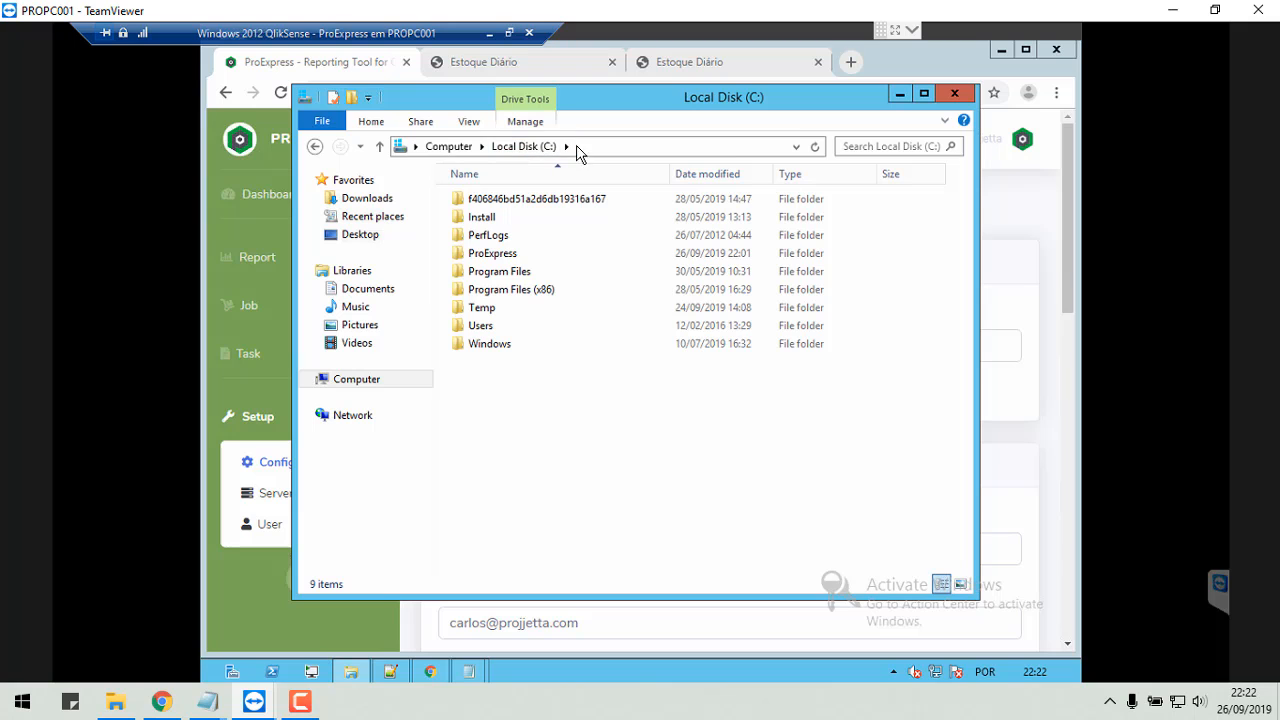
double_click(502, 254)
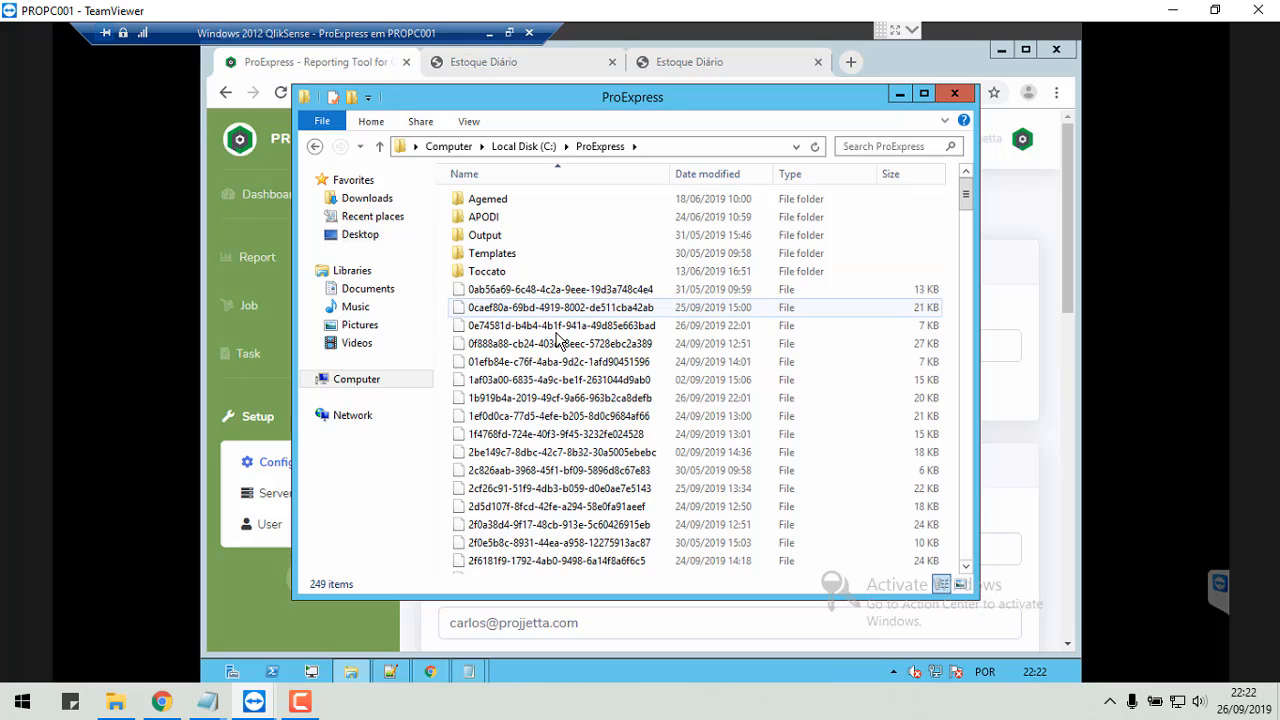
click(900, 93)
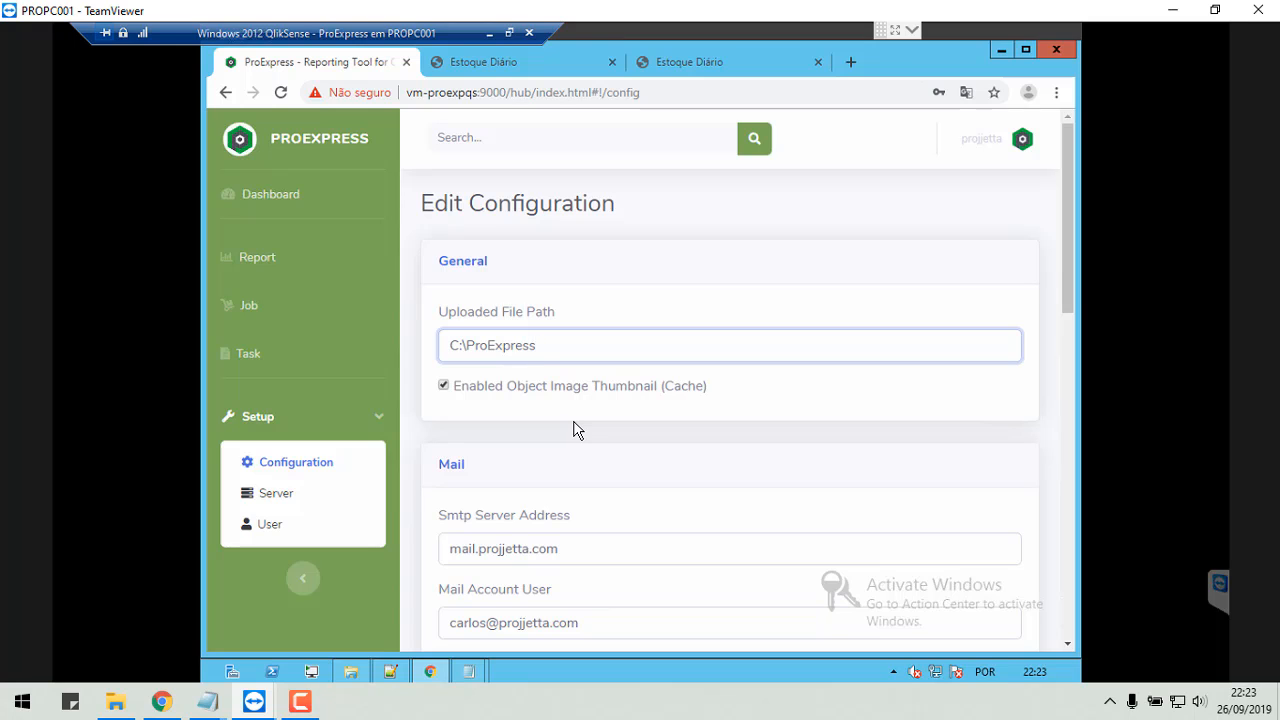
click(351, 671)
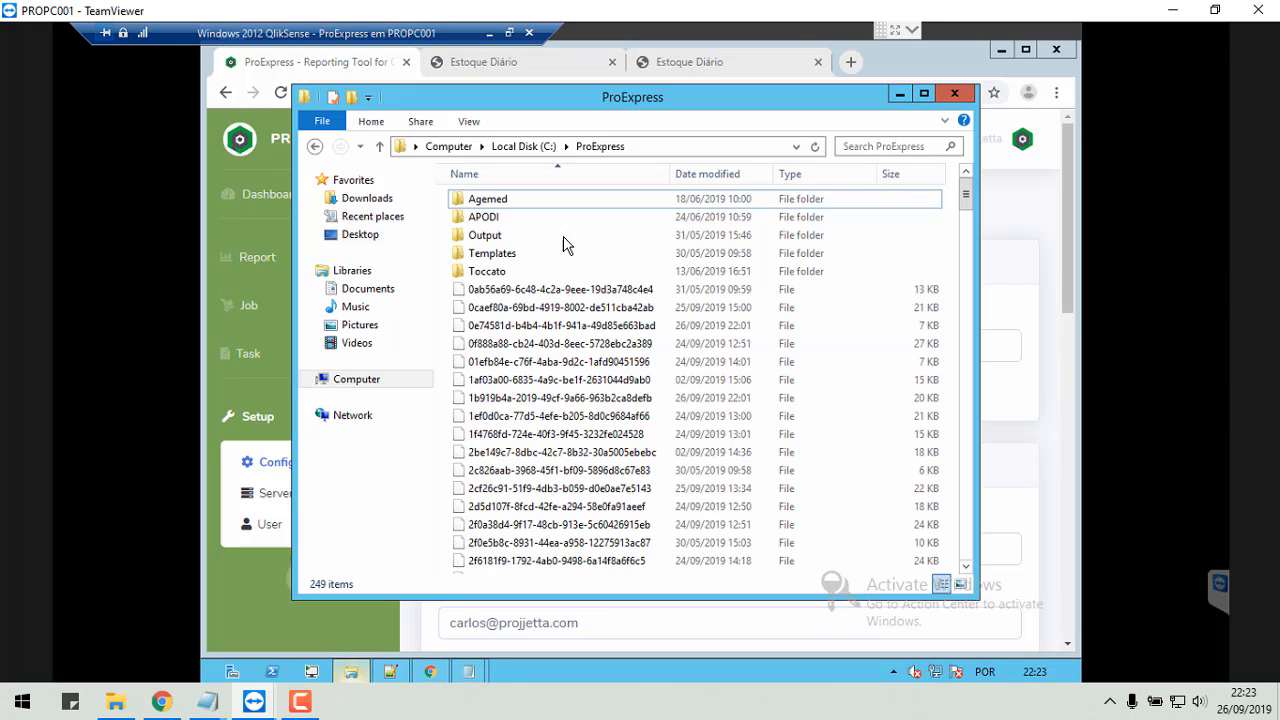
click(900, 93)
Inspect the Smtp Server Address, Mail Account User and Mail Account Password fields in the configuration's Mail section.
scroll(671, 443, down, 3)
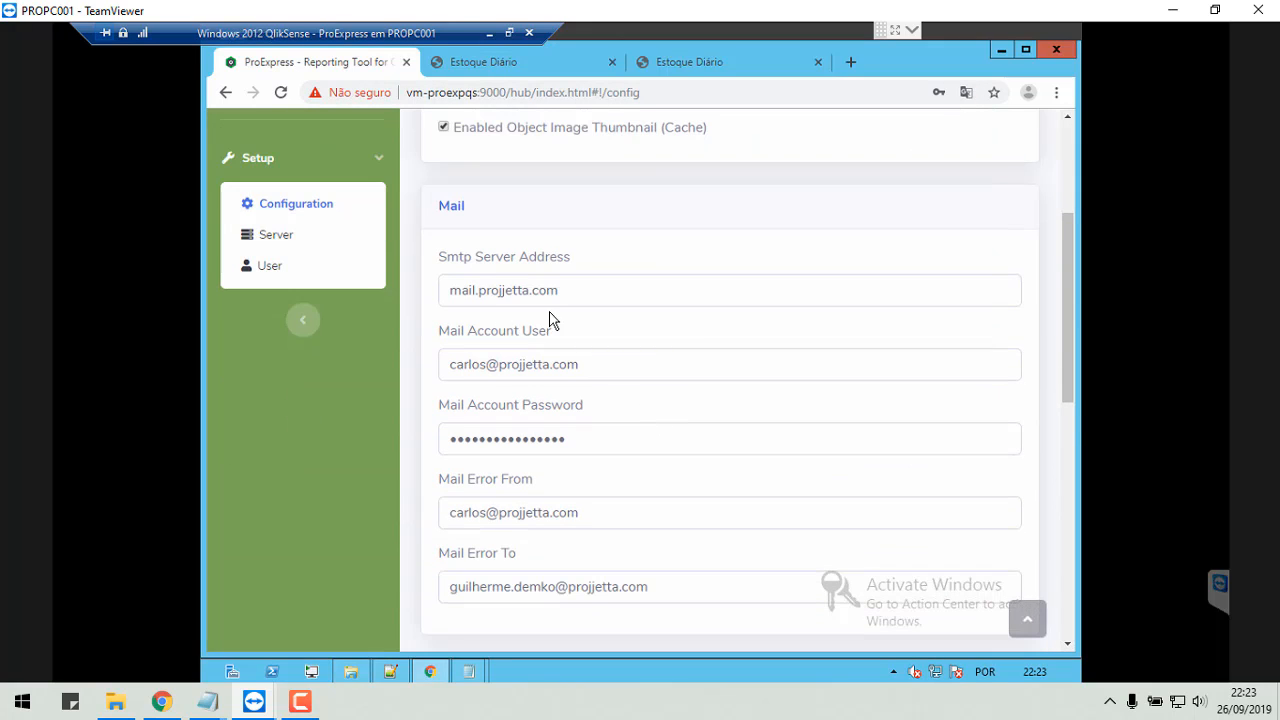
drag(566, 294, 409, 296)
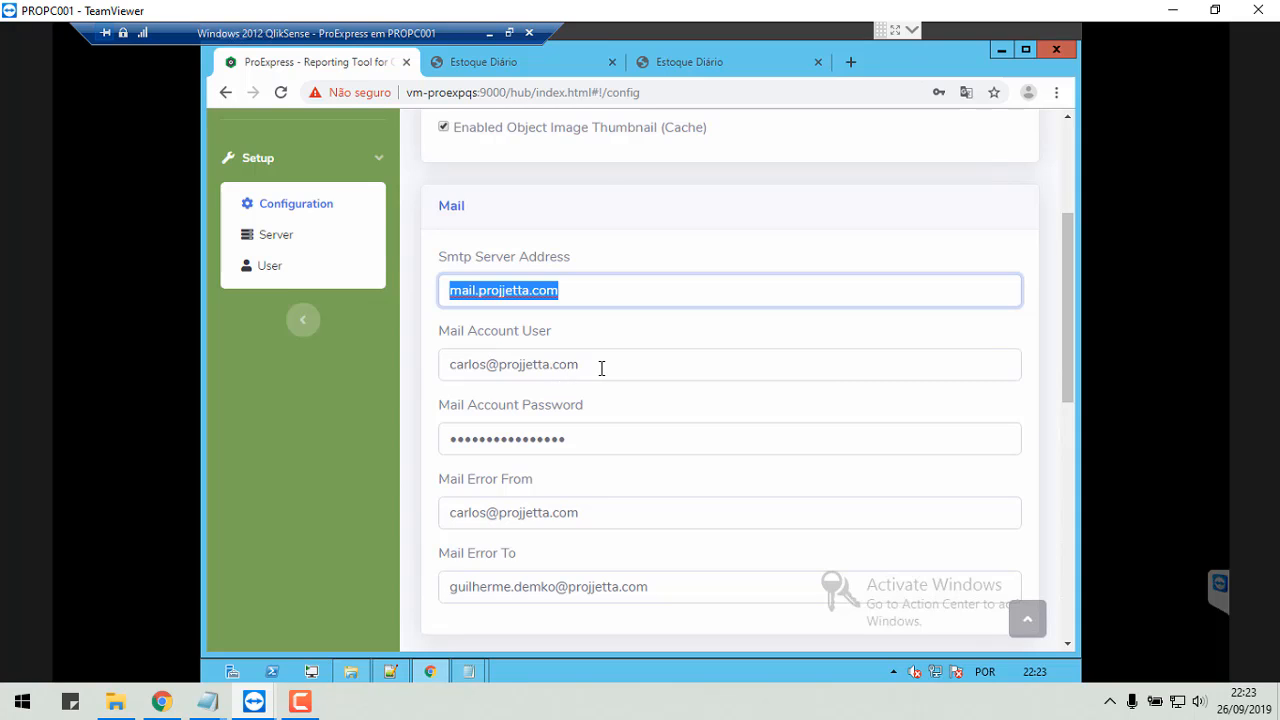
drag(601, 366, 426, 371)
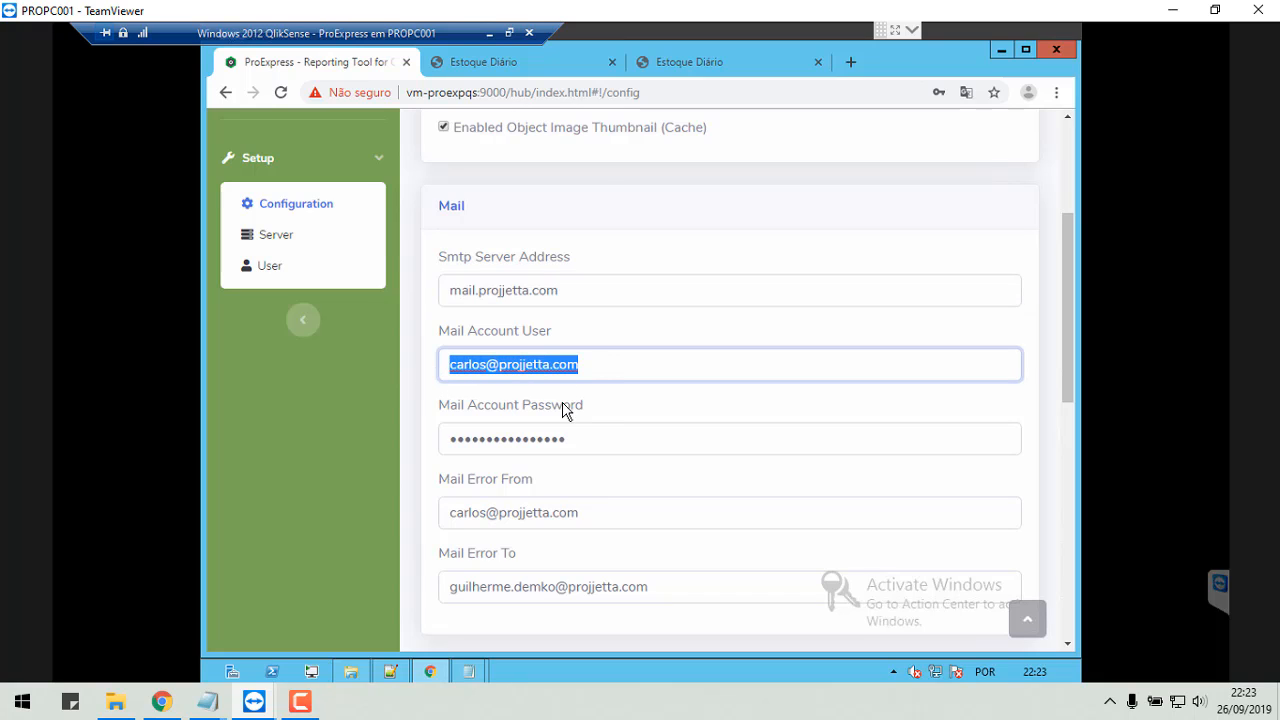
click(620, 447)
drag(560, 440, 440, 438)
scroll(612, 435, down, 1)
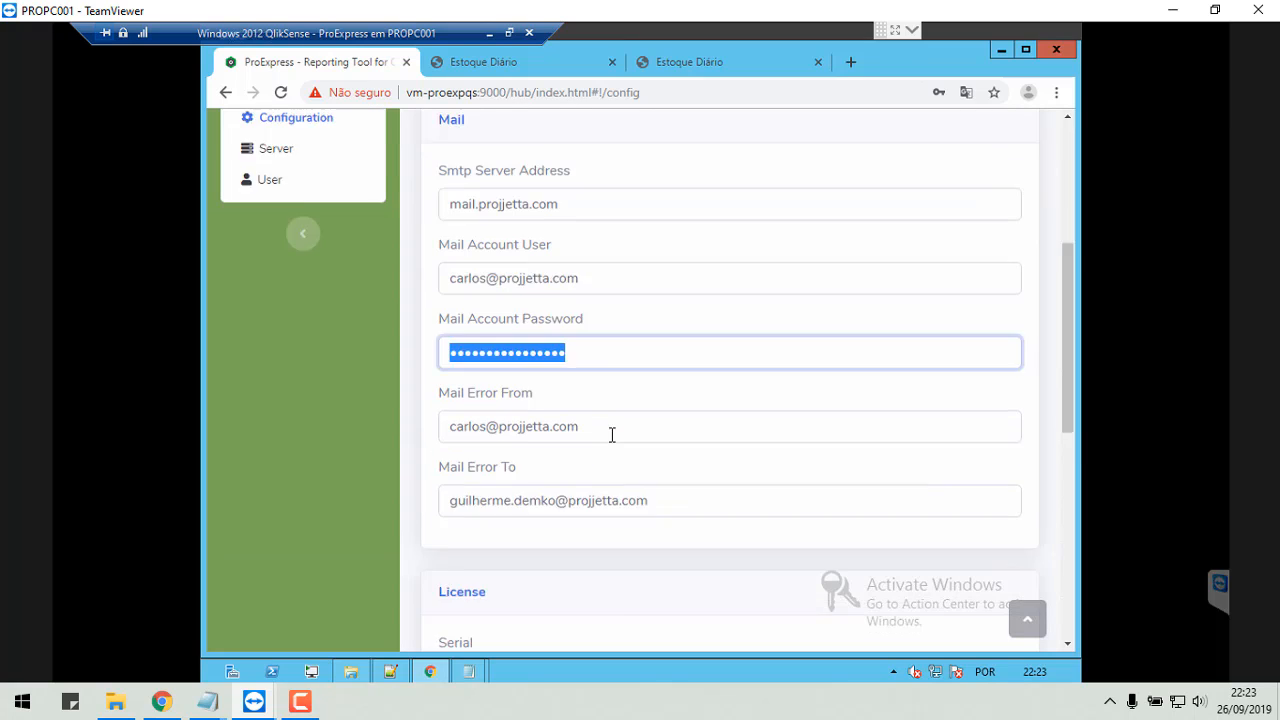
scroll(612, 435, down, 1)
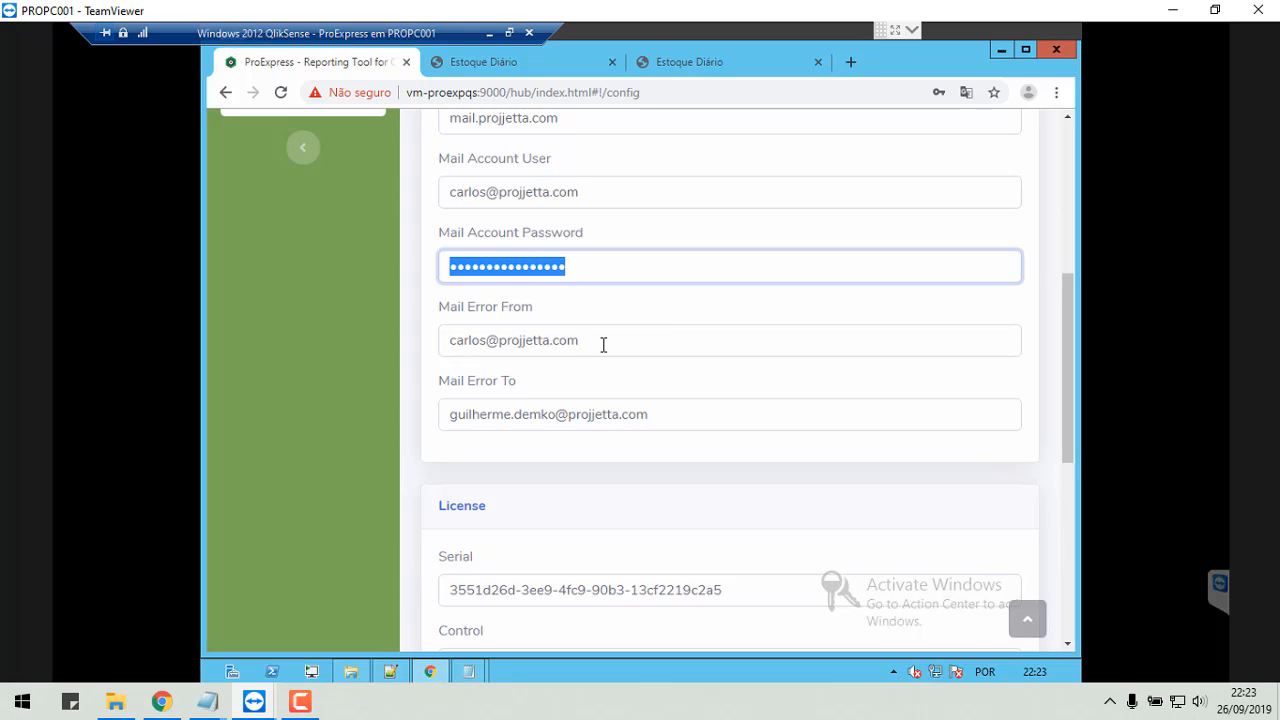
Compare the Mail Error From address with the Mail Account User, and inspect the Mail Error To recipient.
drag(608, 344, 432, 350)
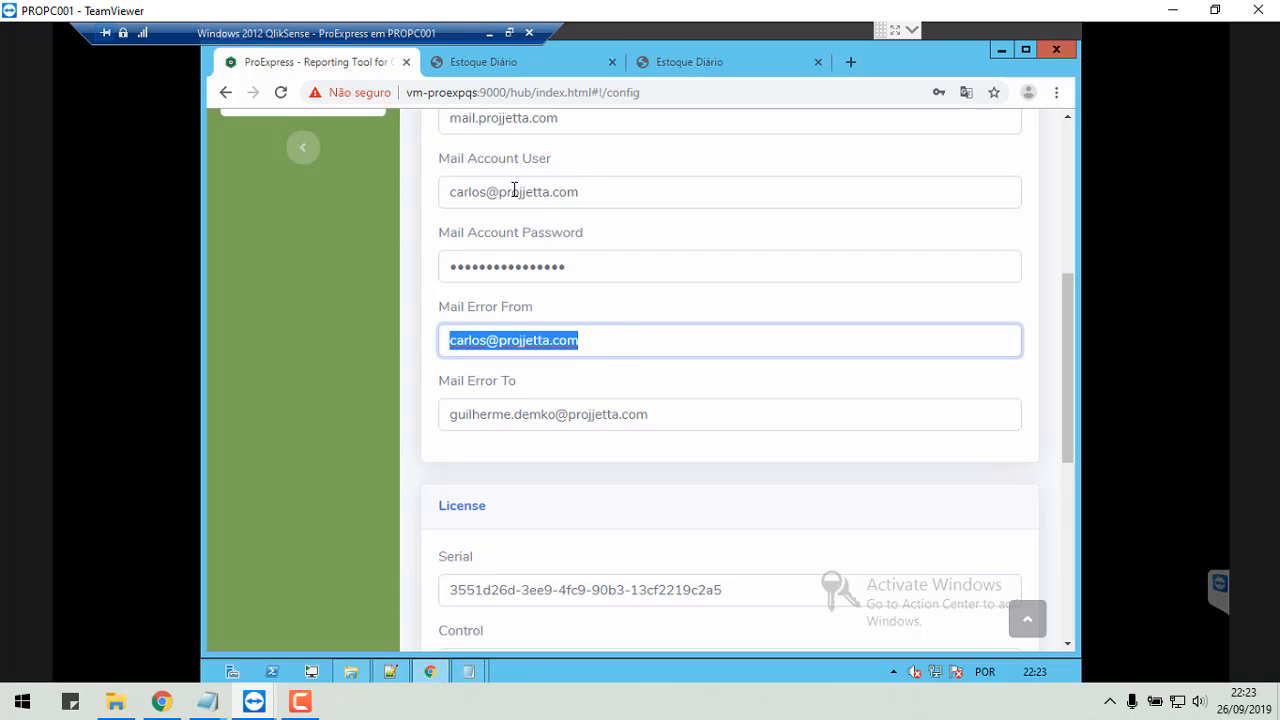
drag(588, 191, 430, 207)
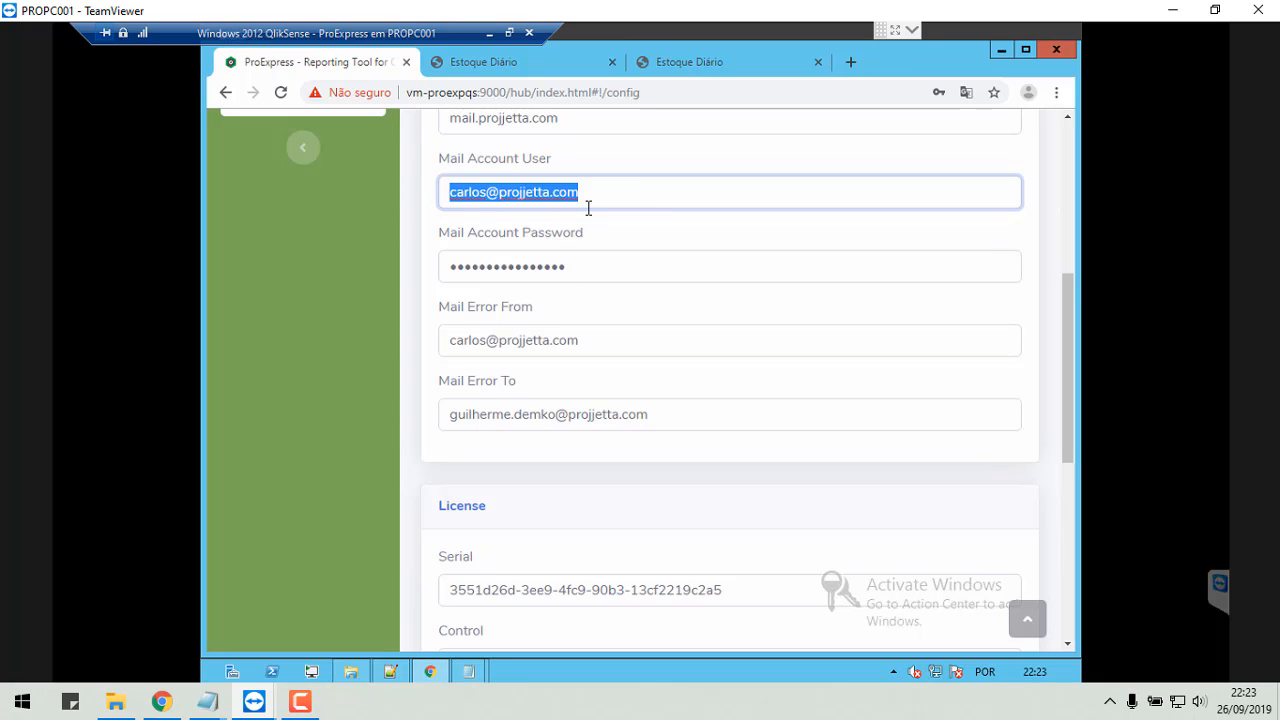
drag(586, 342, 420, 355)
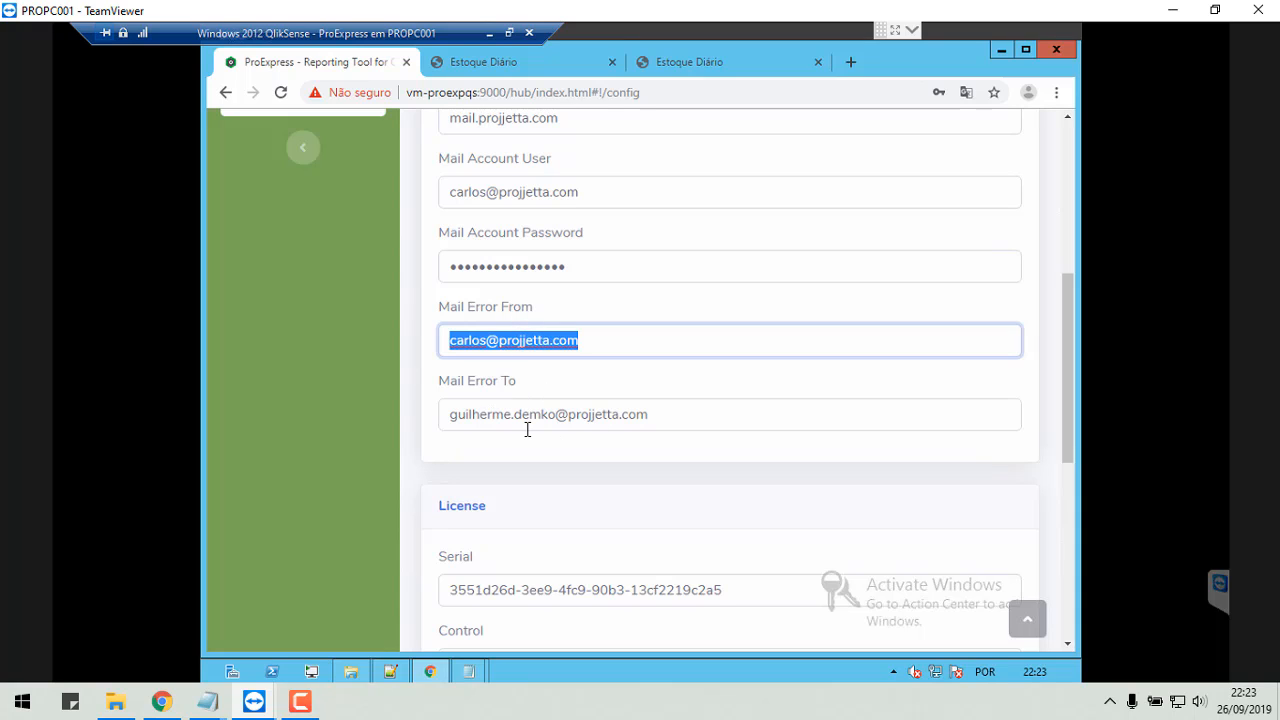
click(680, 417)
drag(524, 412, 434, 423)
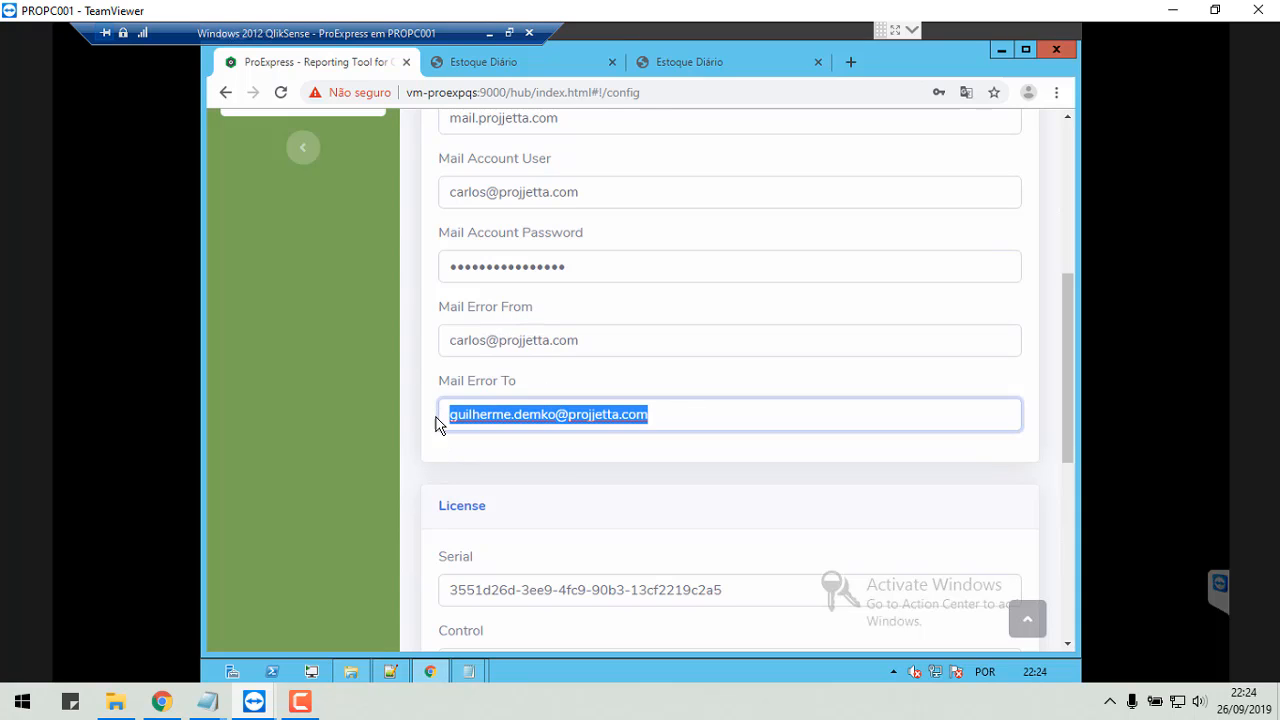
Try appending a second recipient after a semicolon in the Mail Error To field, and remove the added text.
click(672, 418)
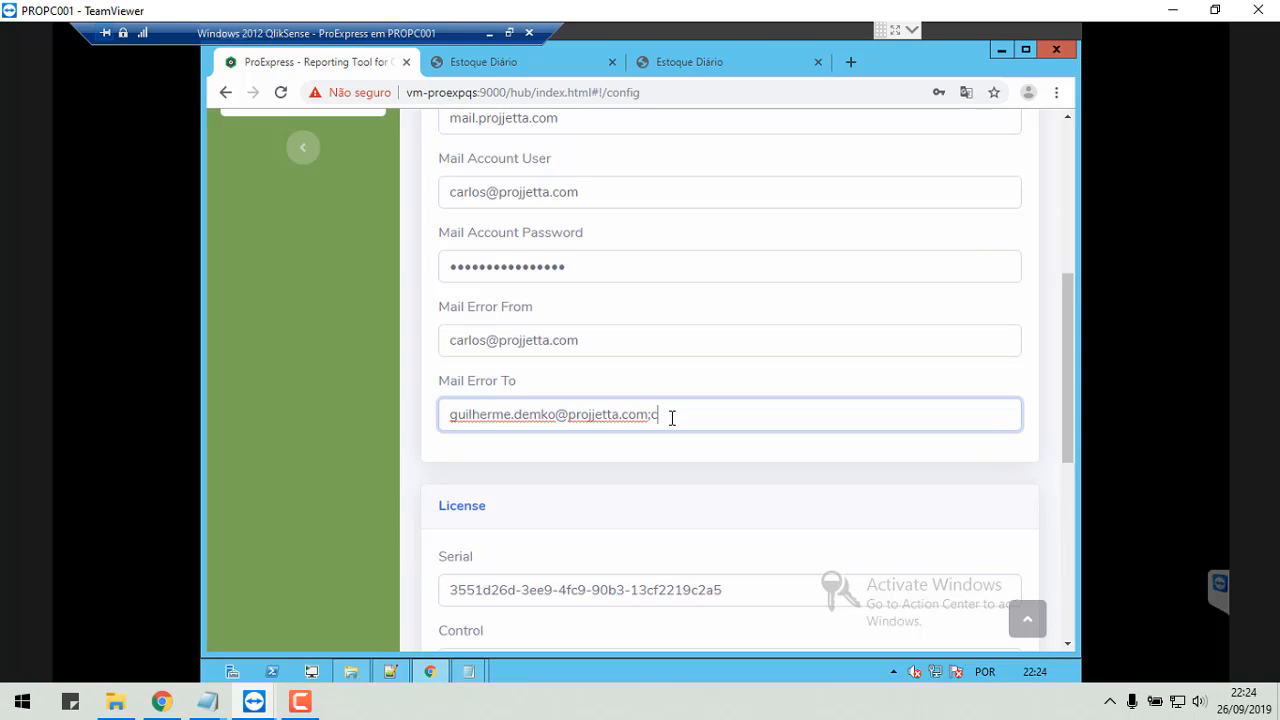
text(ar)
key(BackSpace)
key(BackSpace)
key(BackSpace)
key(BackSpace)
Review the License and Twilio Whatsapp settings, and cancel the configuration form without saving.
scroll(776, 456, down, 1)
scroll(776, 456, down, 1)
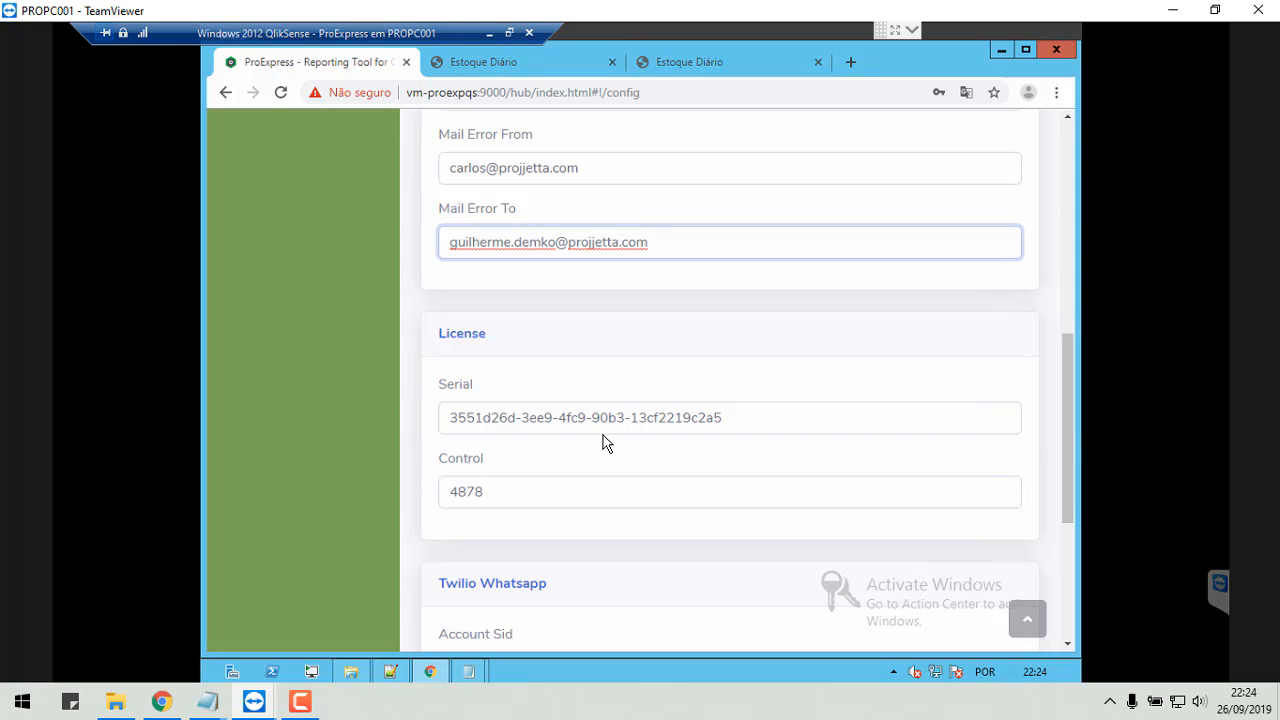
scroll(599, 476, down, 4)
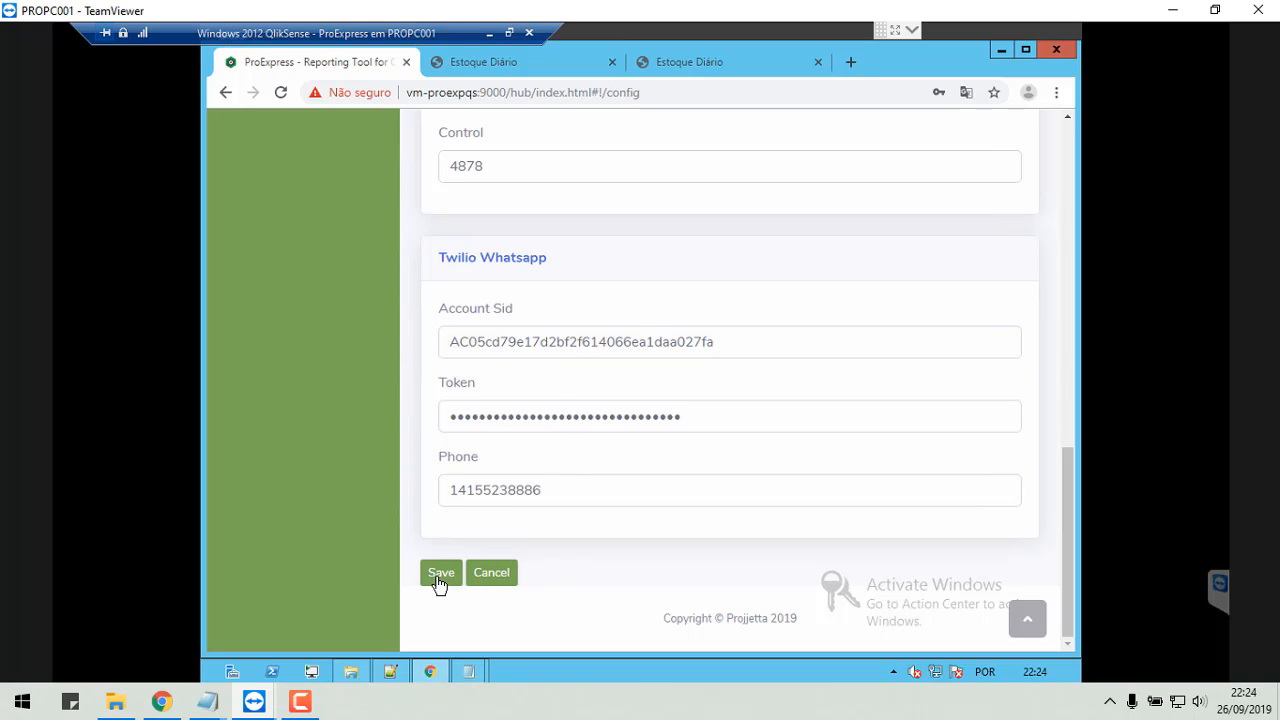
click(503, 578)
Open the vm-devwin12 entry from Setup's Server list for editing, declining the browser's offer to save the password.
scroll(375, 468, up, 10)
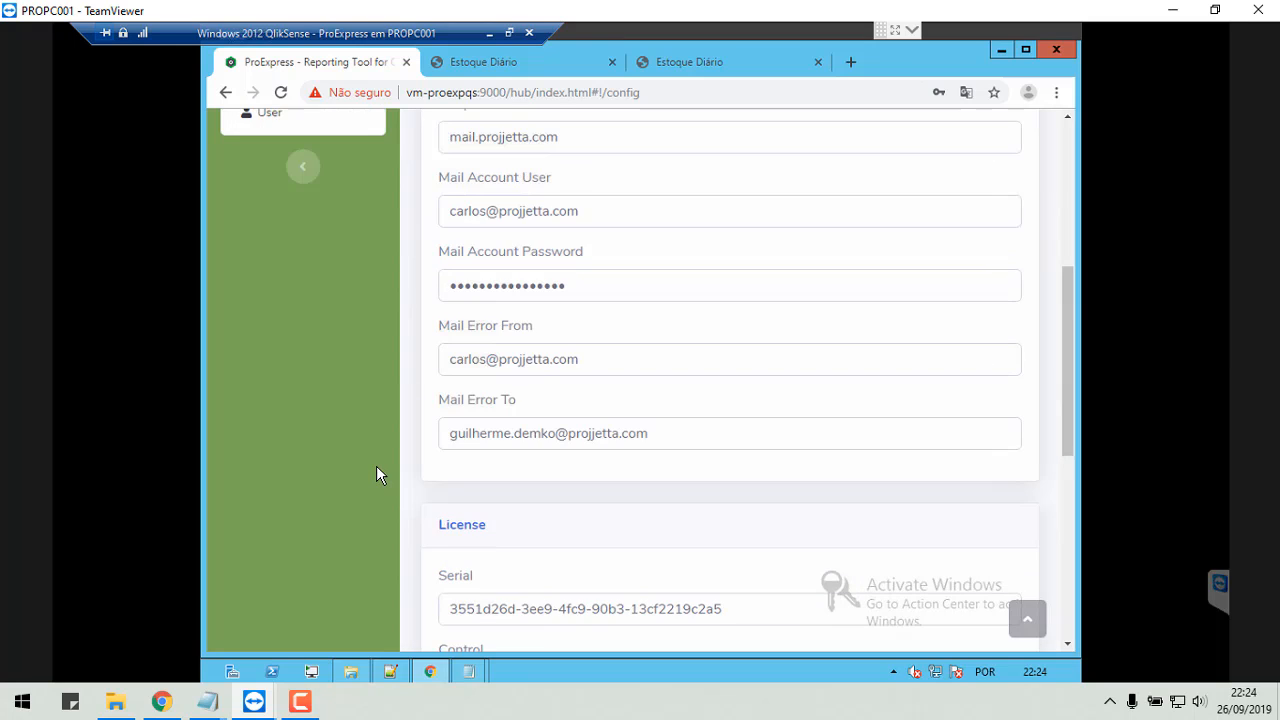
click(322, 436)
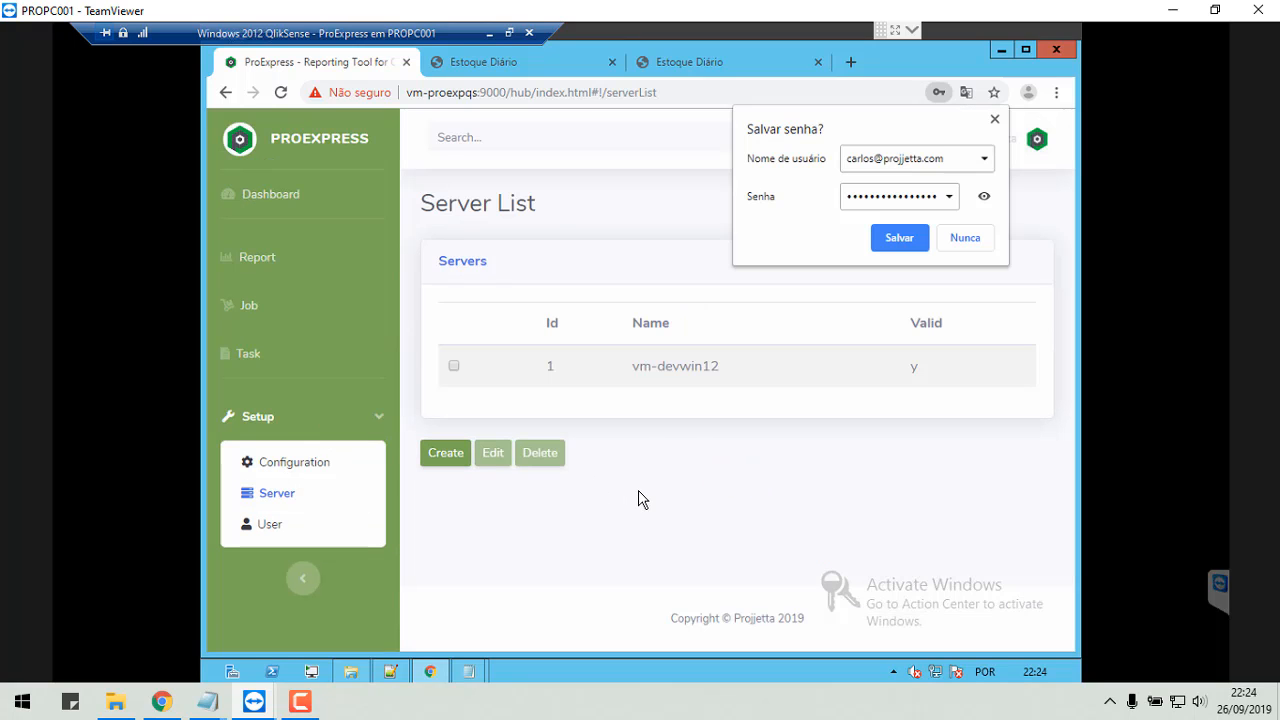
click(964, 239)
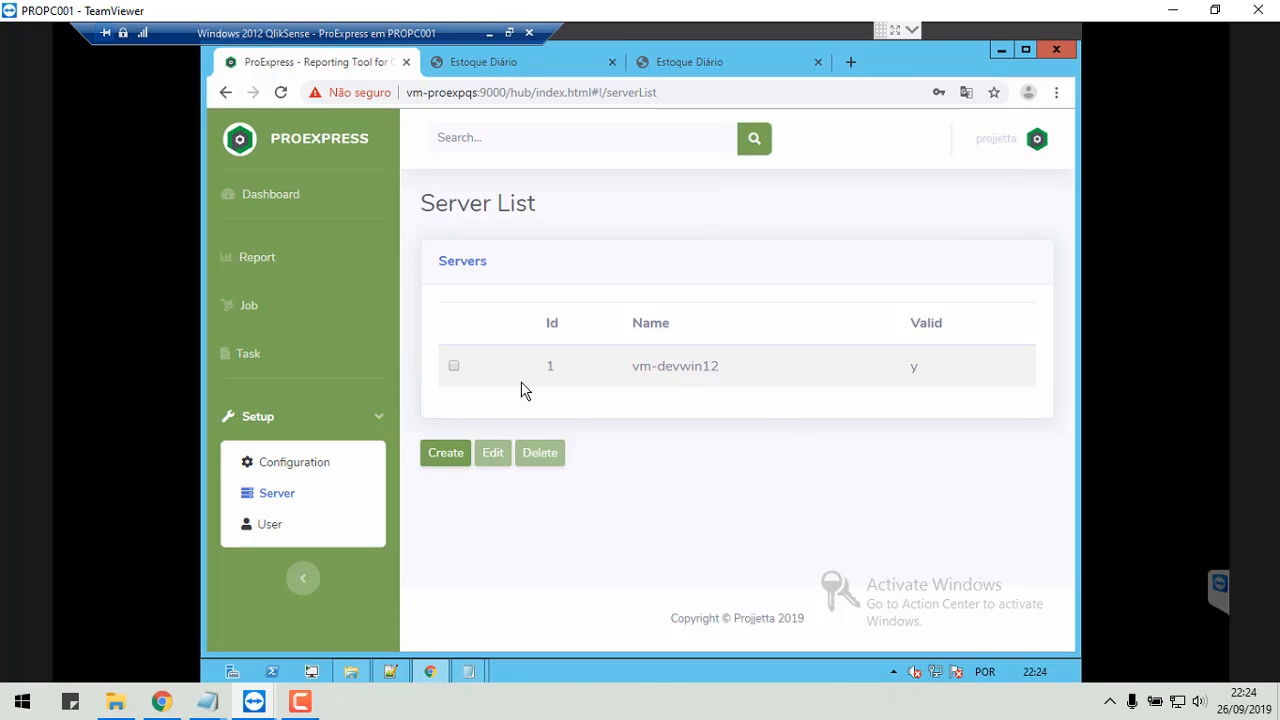
click(453, 367)
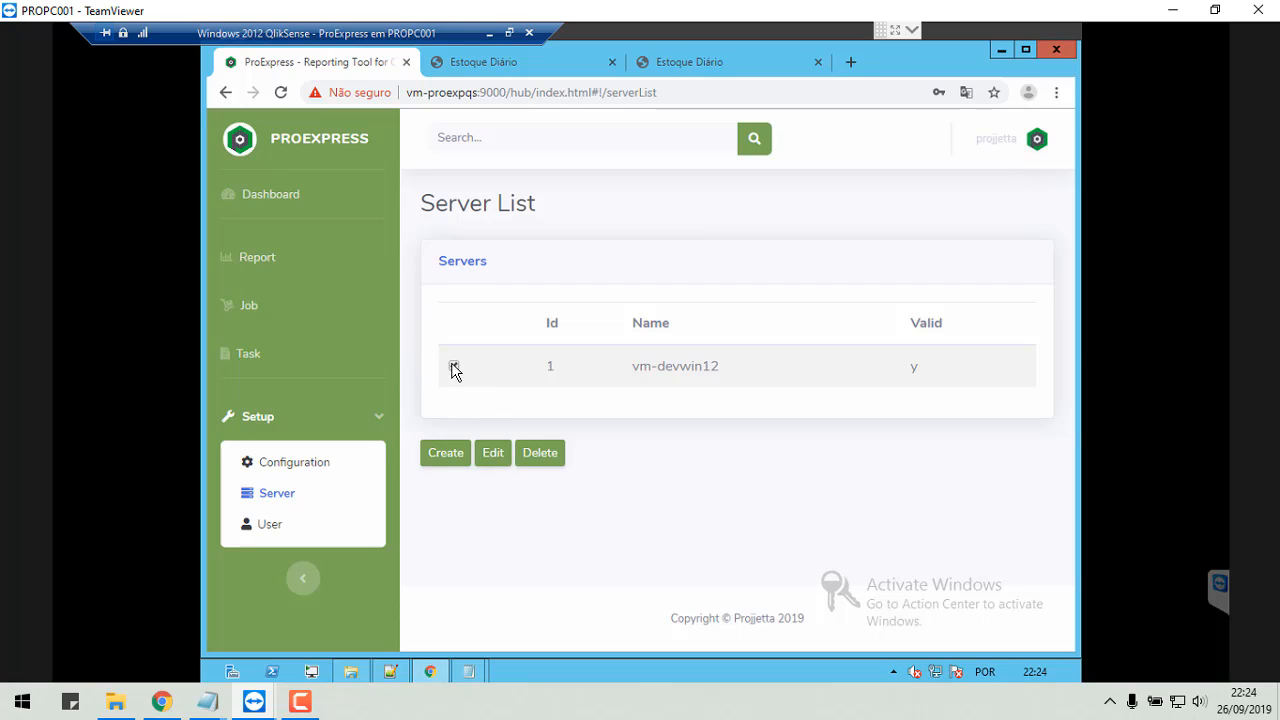
click(492, 455)
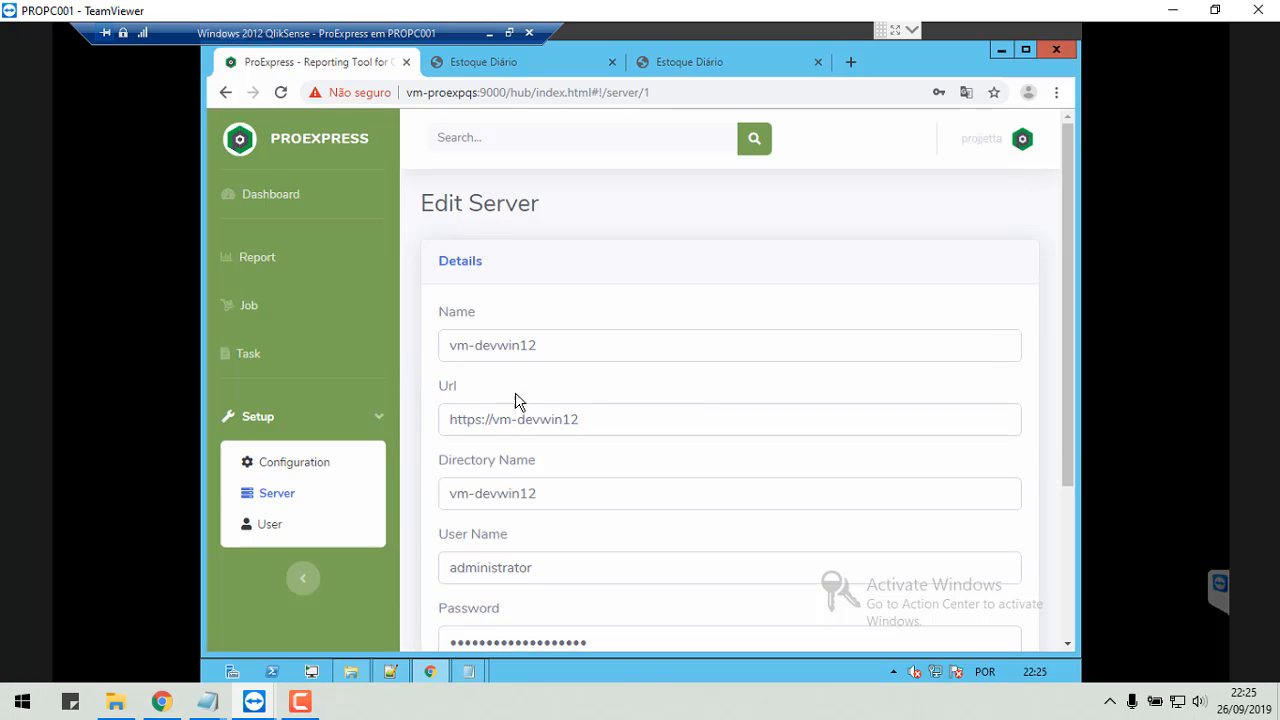
Inspect the server's Name field and copy the address from its Url field.
drag(566, 346, 406, 346)
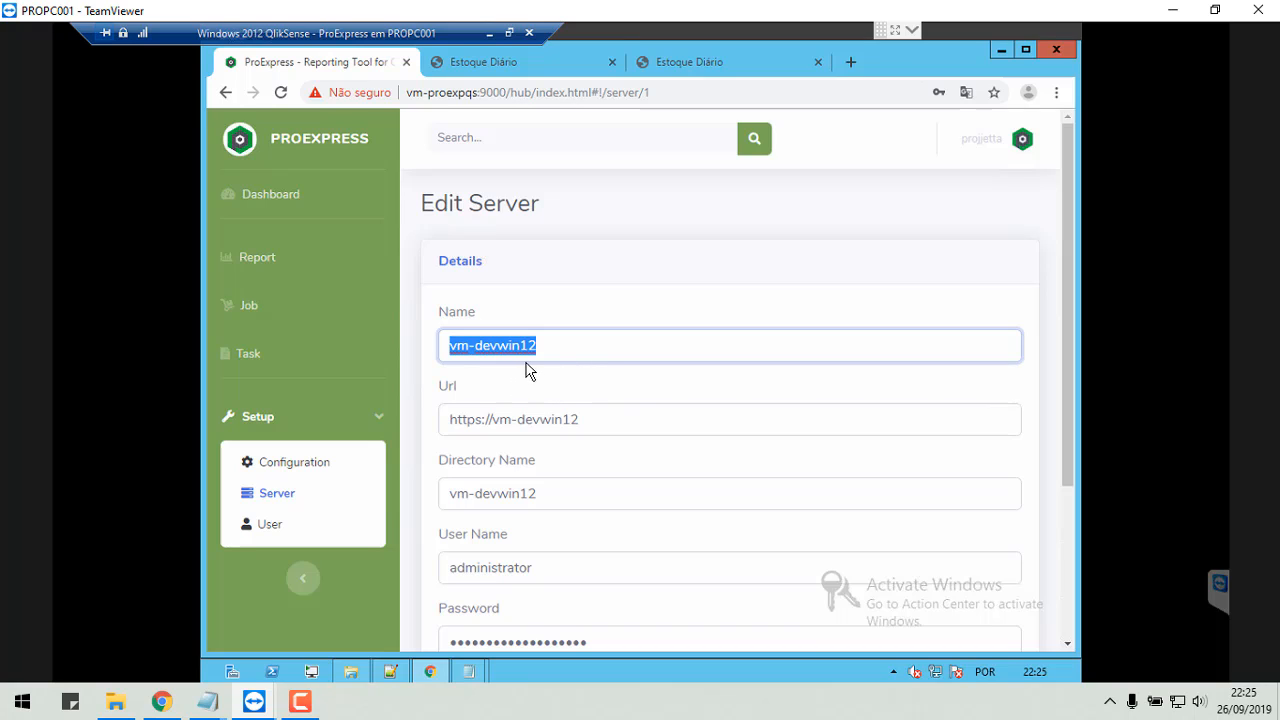
scroll(594, 403, down, 1)
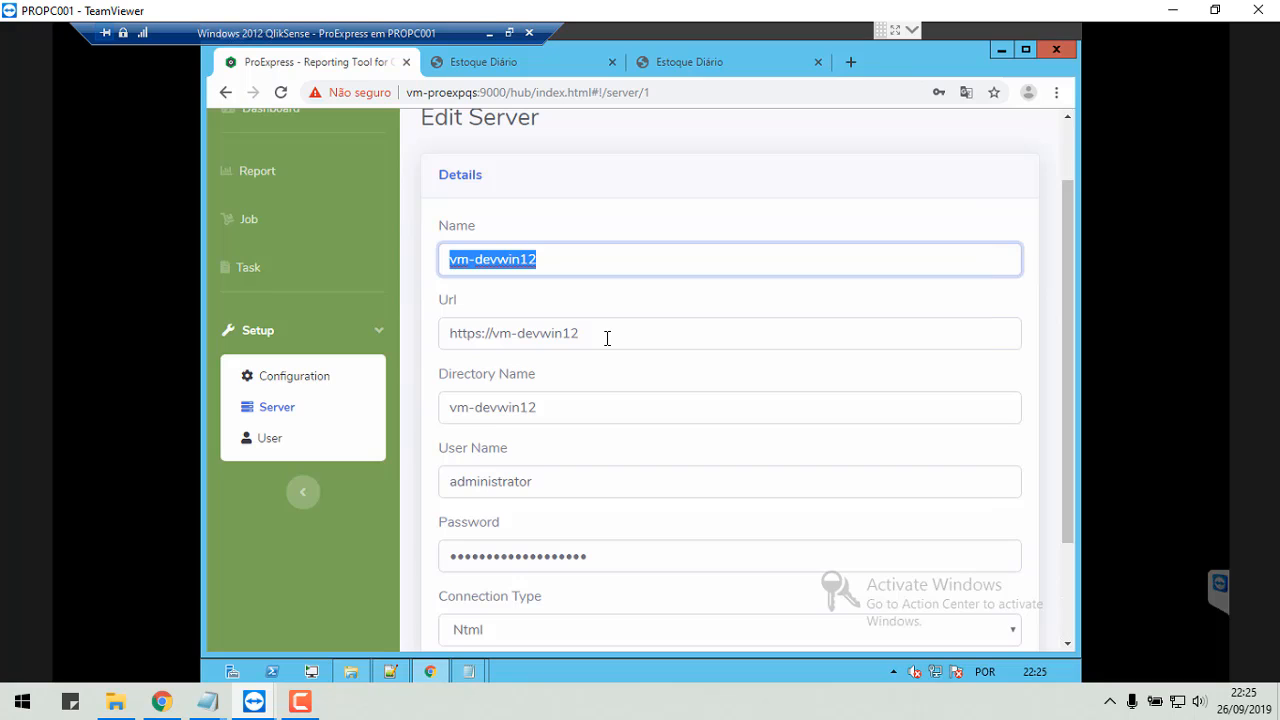
drag(607, 337, 421, 345)
key(ctrl+c)
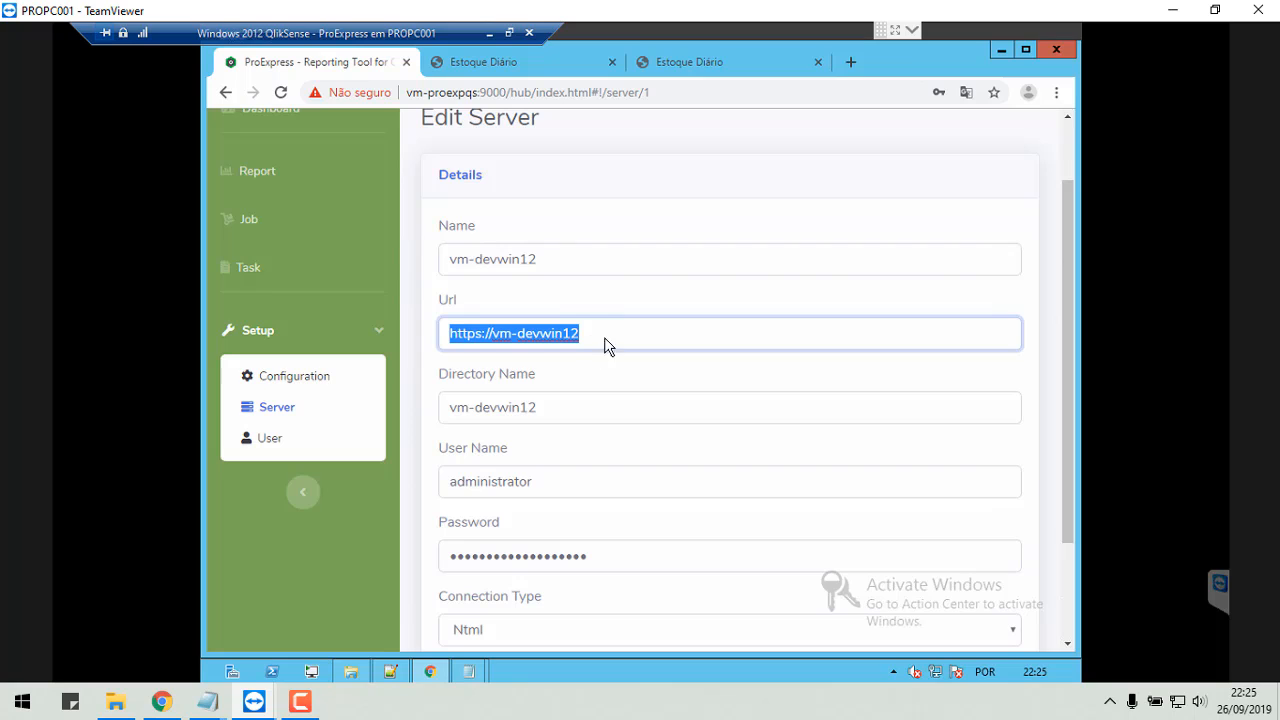
key(ctrl+t)
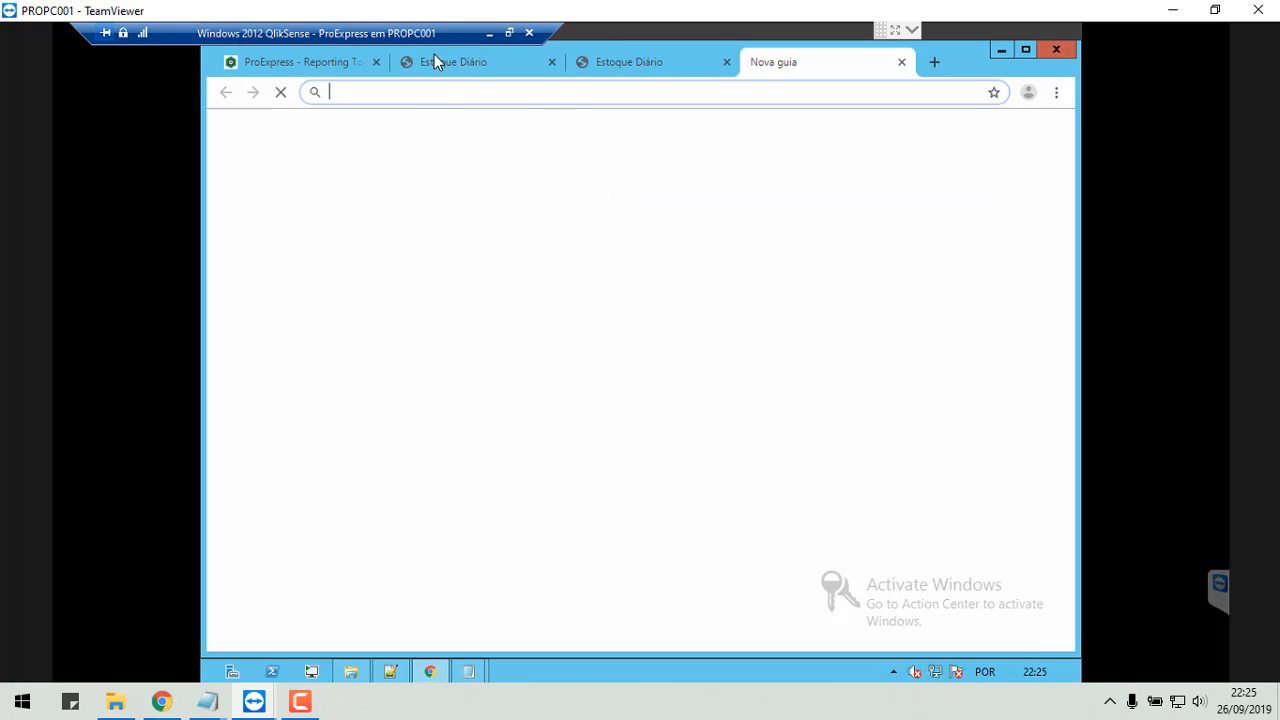
key(ctrl+v)
click(378, 90)
key(Return)
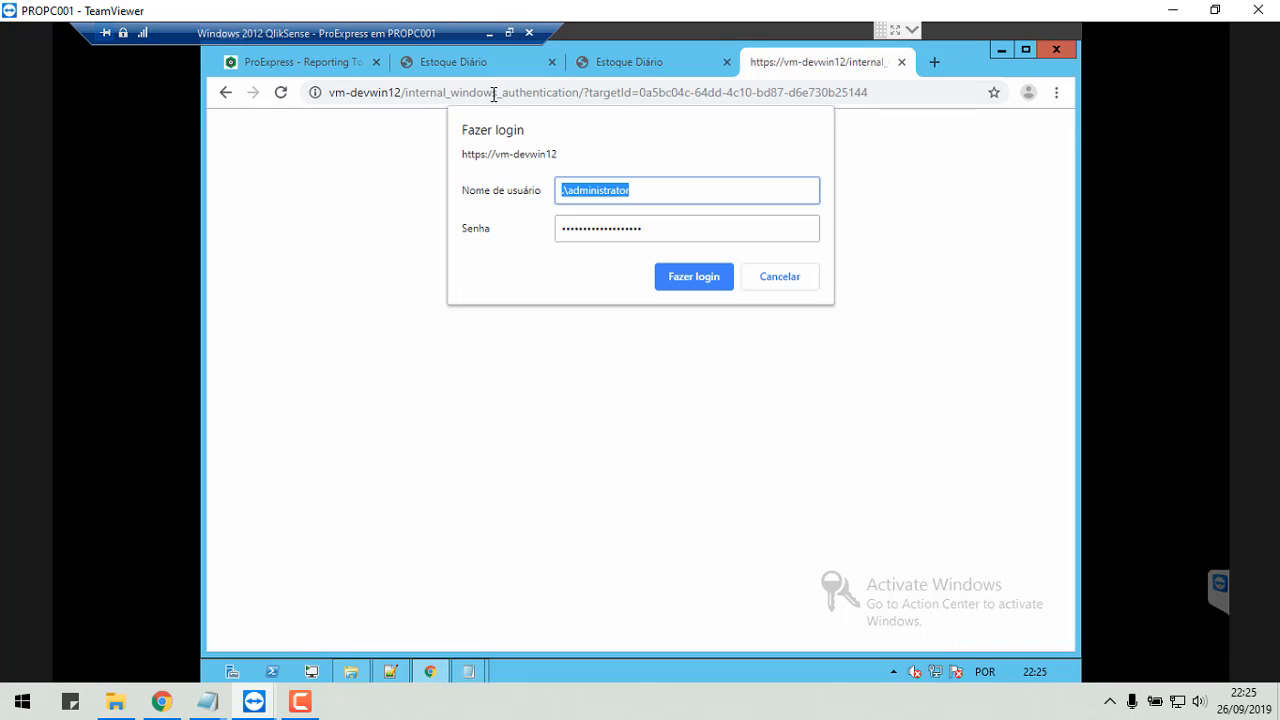
click(683, 284)
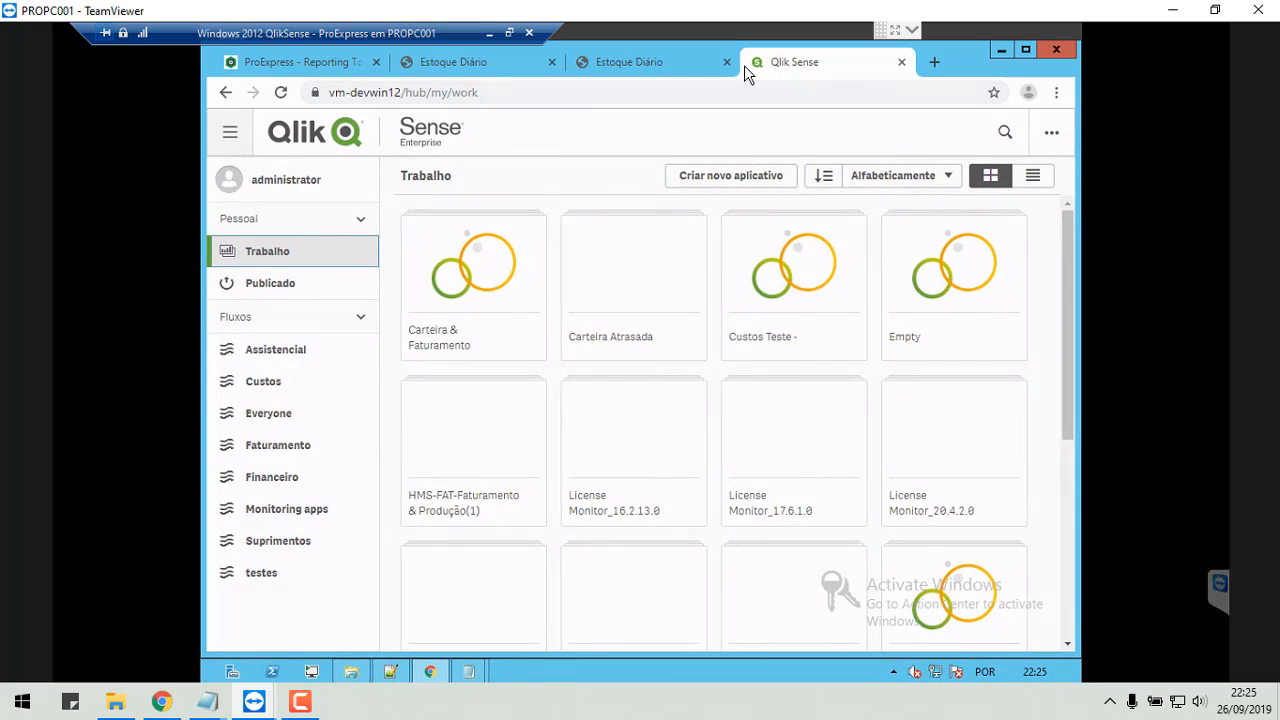
Return to ProExpress's Edit Server page and inspect the Directory Name and User Name fields.
click(274, 64)
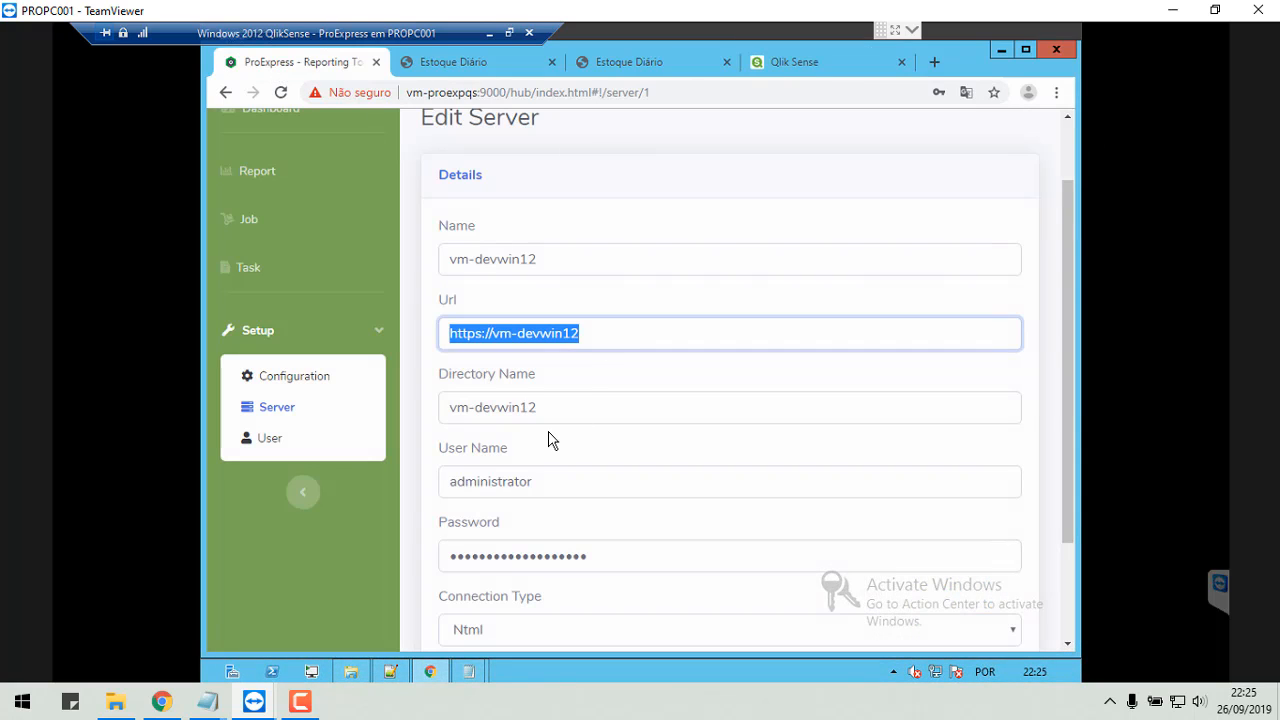
click(580, 412)
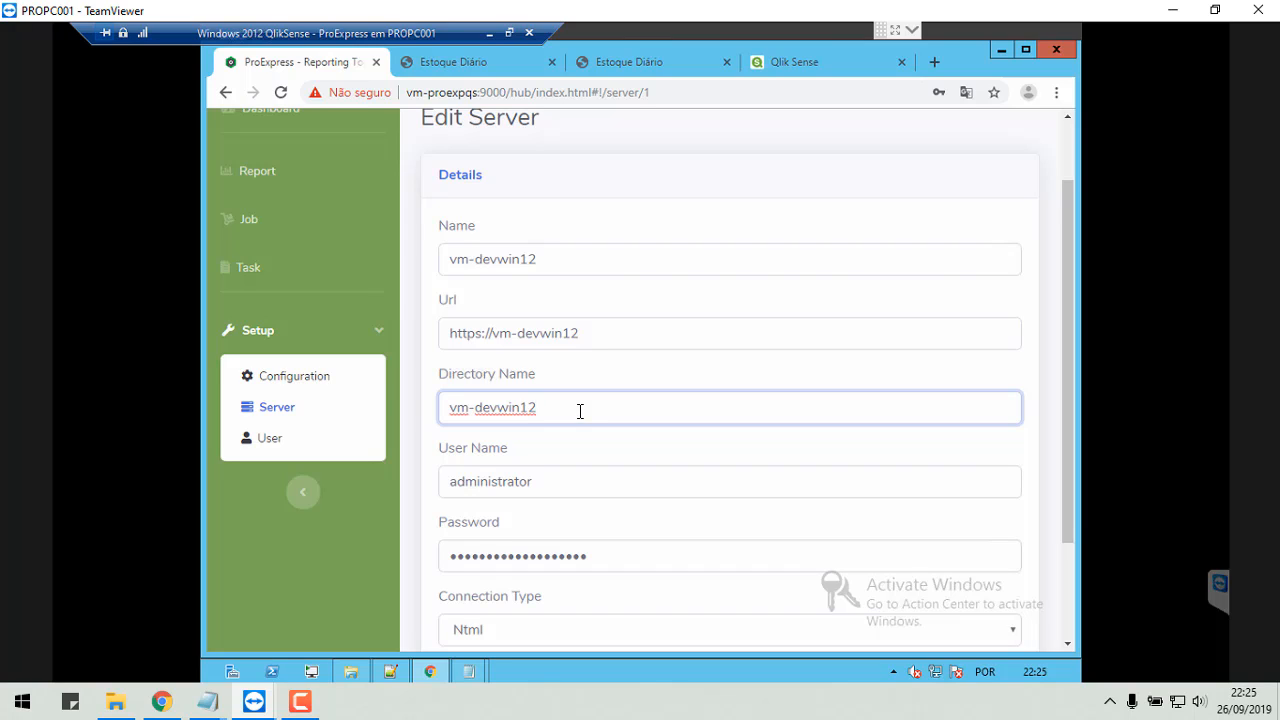
click(558, 482)
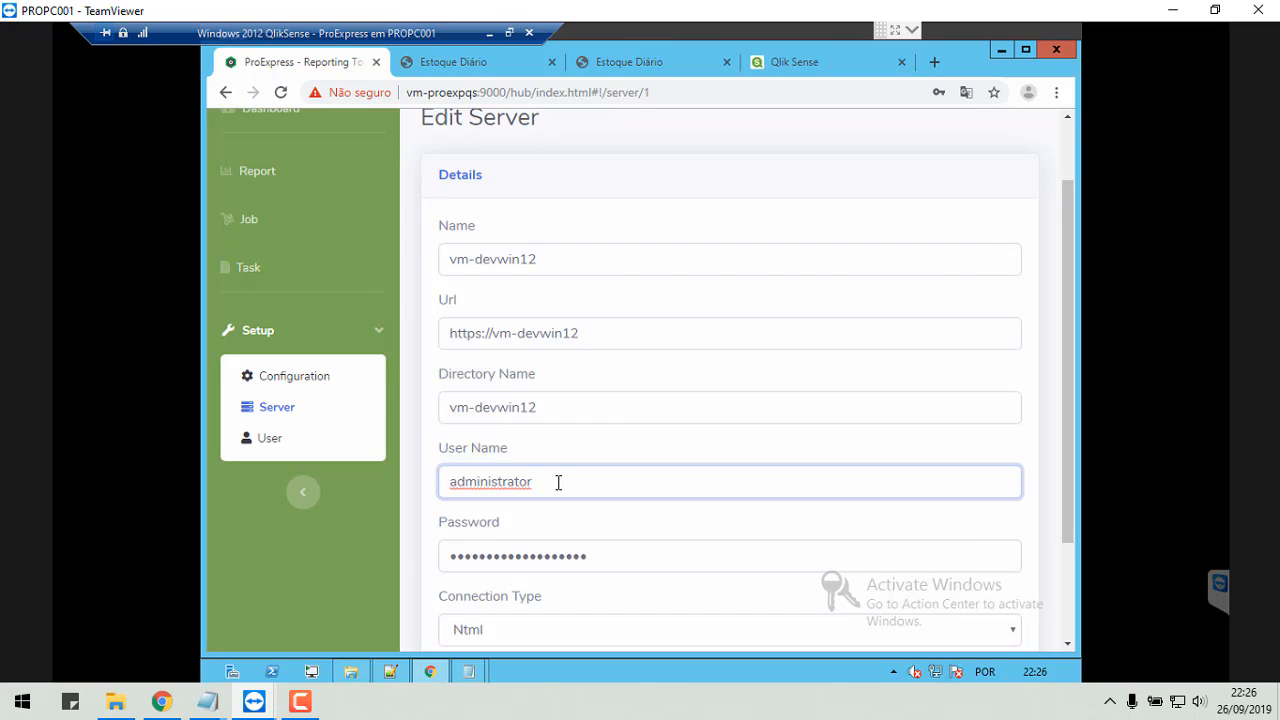
click(561, 407)
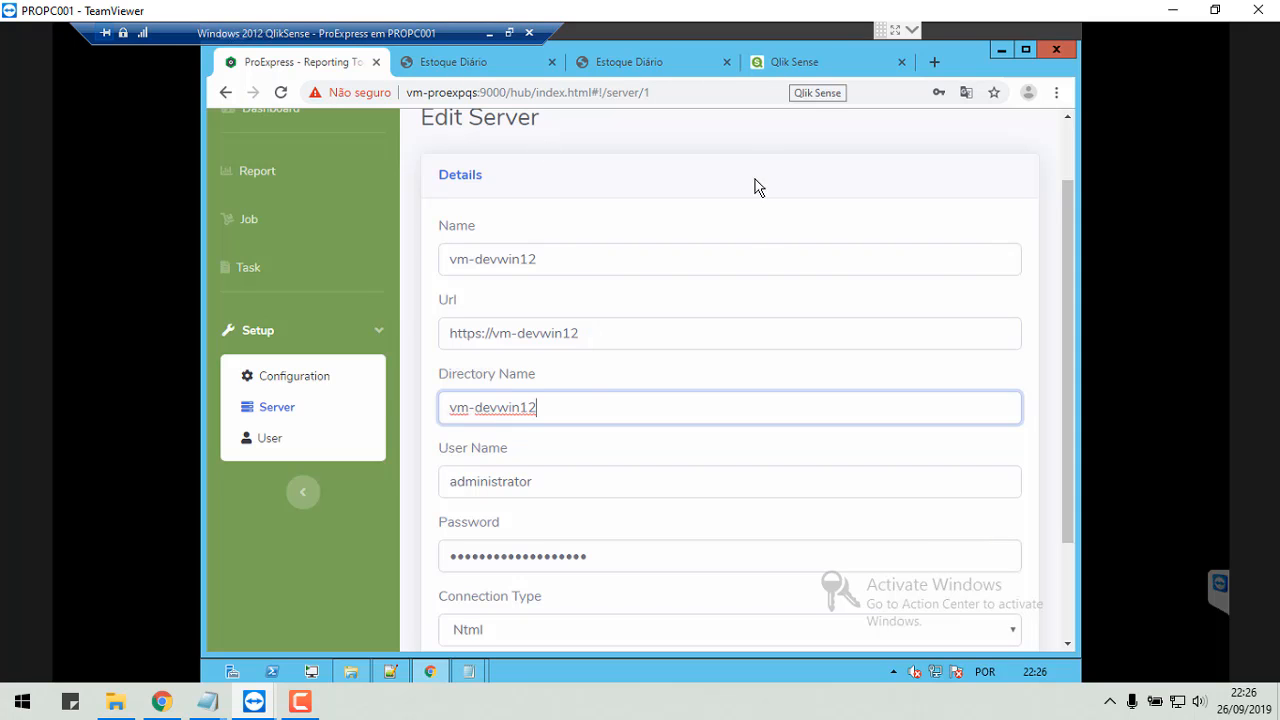
click(794, 61)
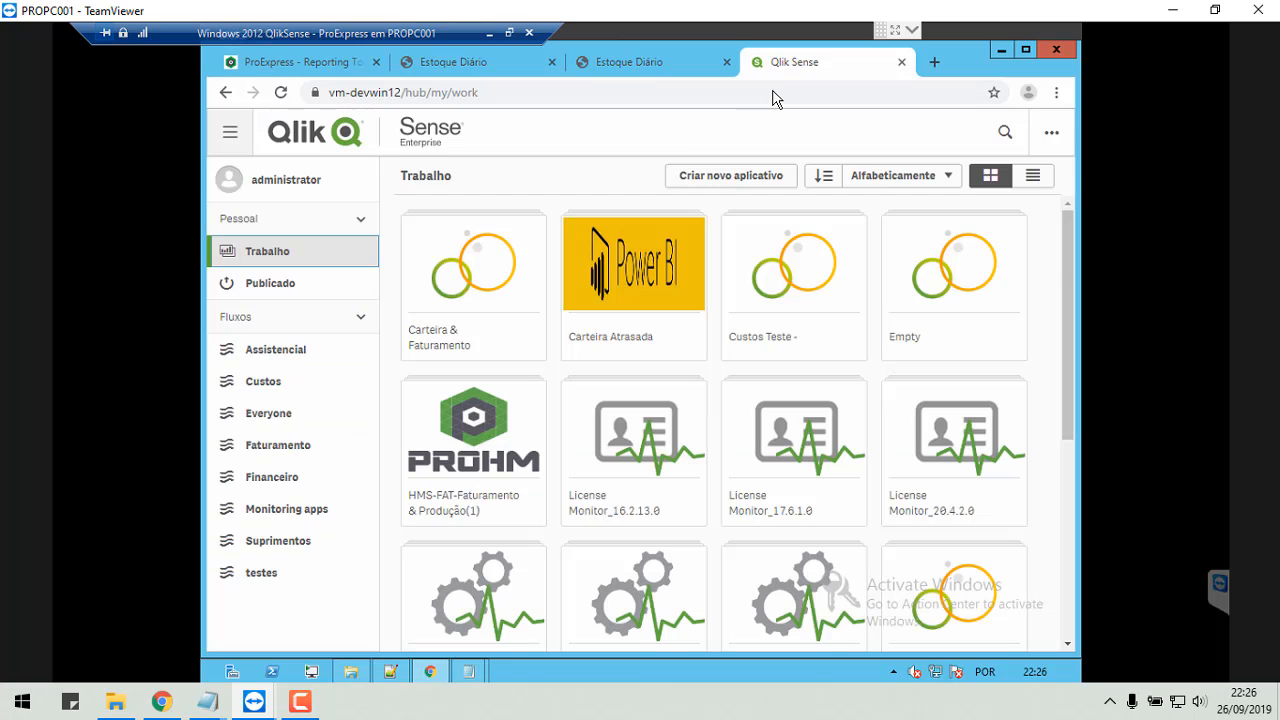
click(500, 92)
key(End)
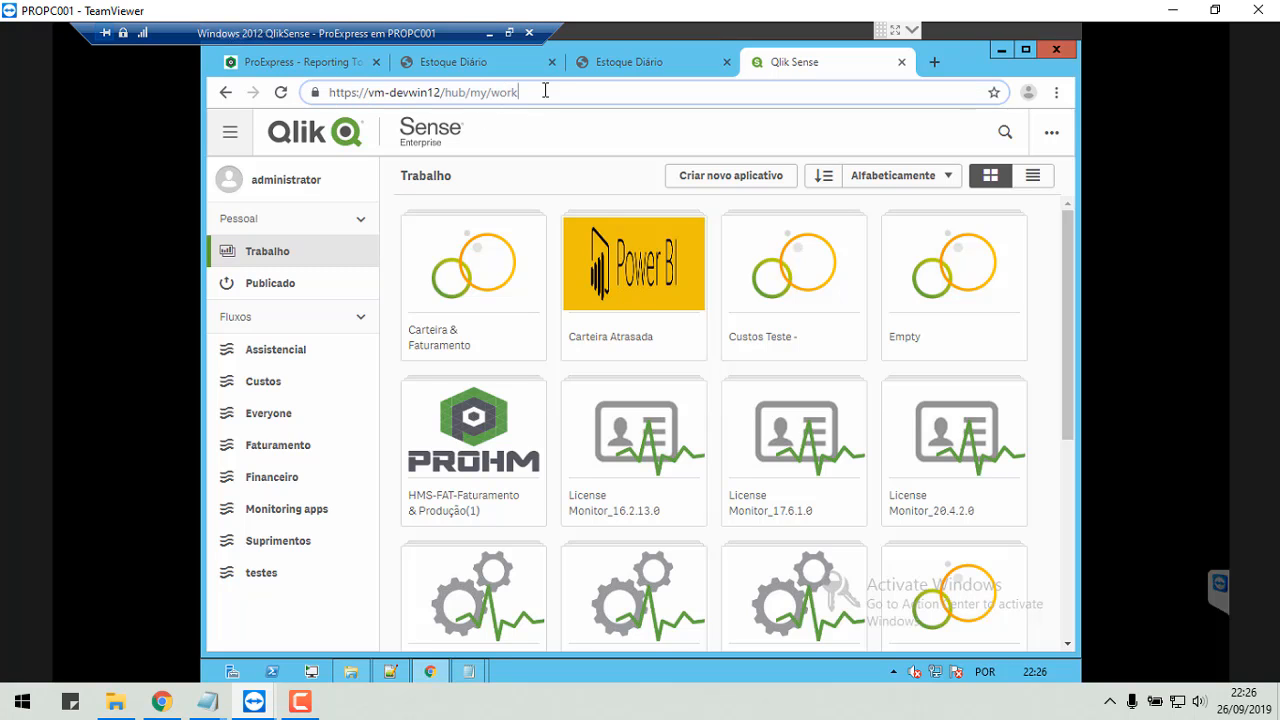
key(BackSpace)
key(BackSpace)
key(BackSpace)
key(BackSpace)
key(BackSpace)
key(BackSpace)
key(BackSpace)
key(BackSpace)
key(BackSpace)
key(BackSpace)
key(BackSpace)
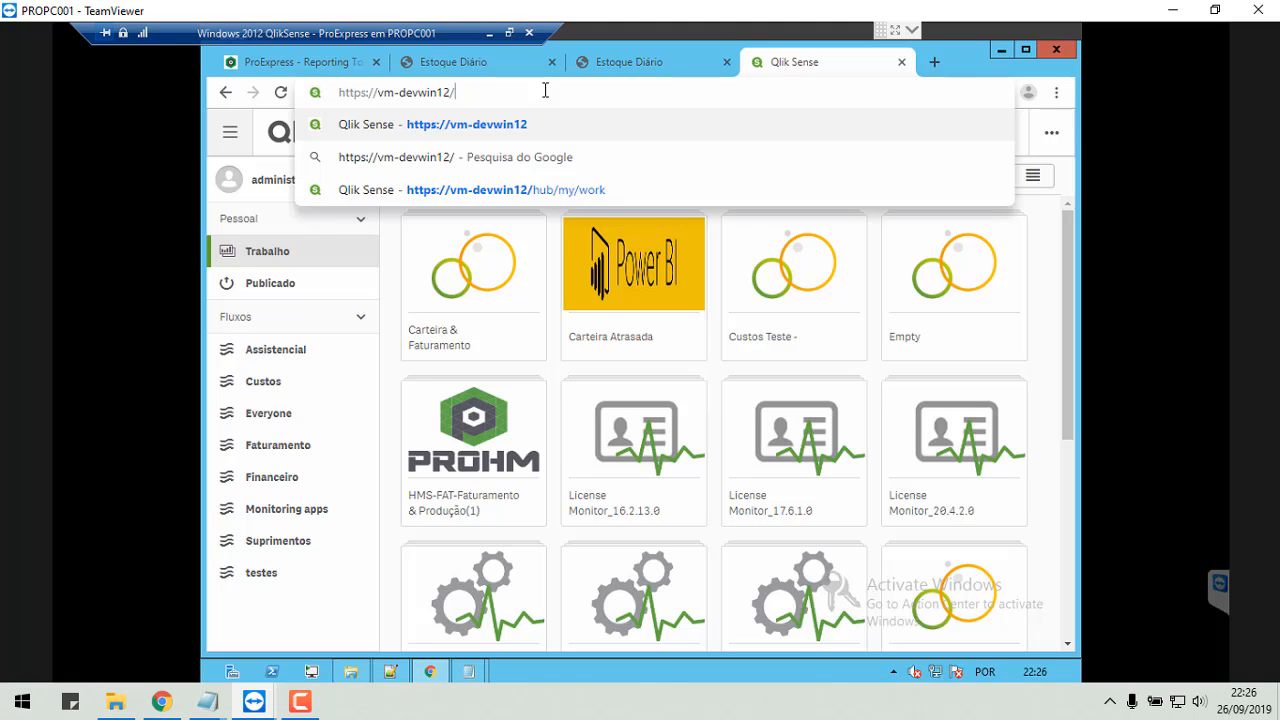
text(qmc/)
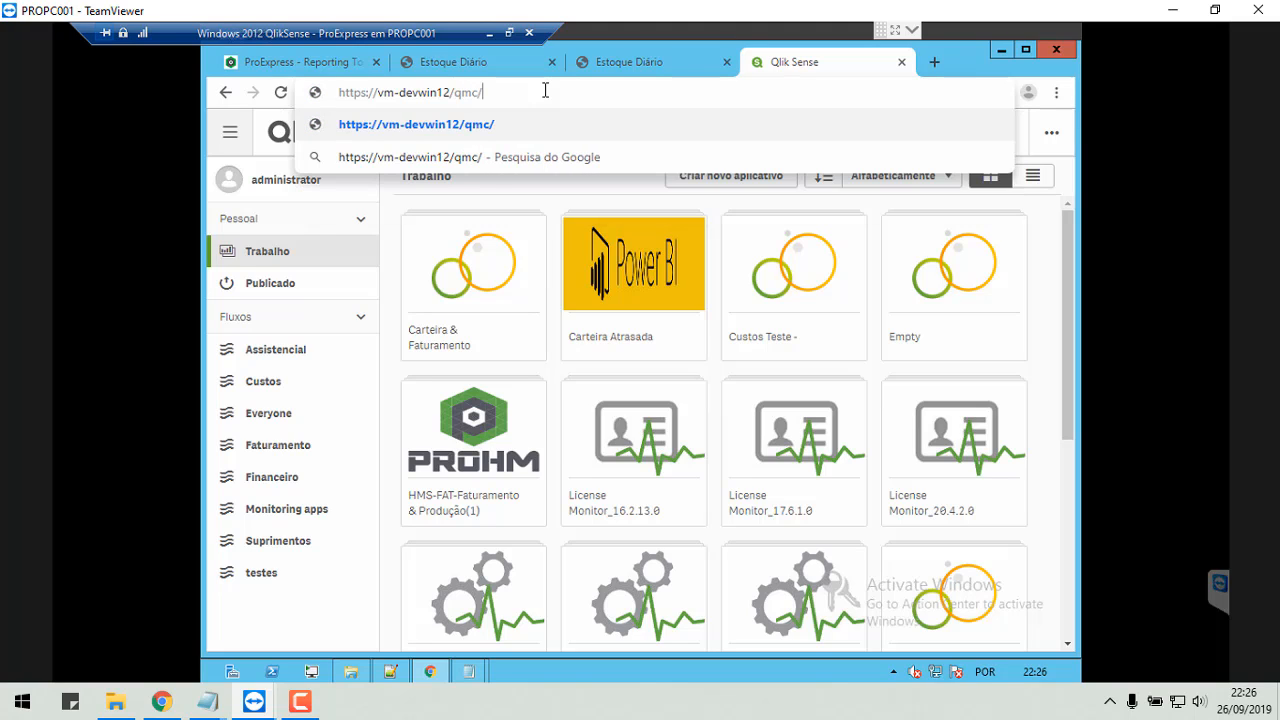
key(Return)
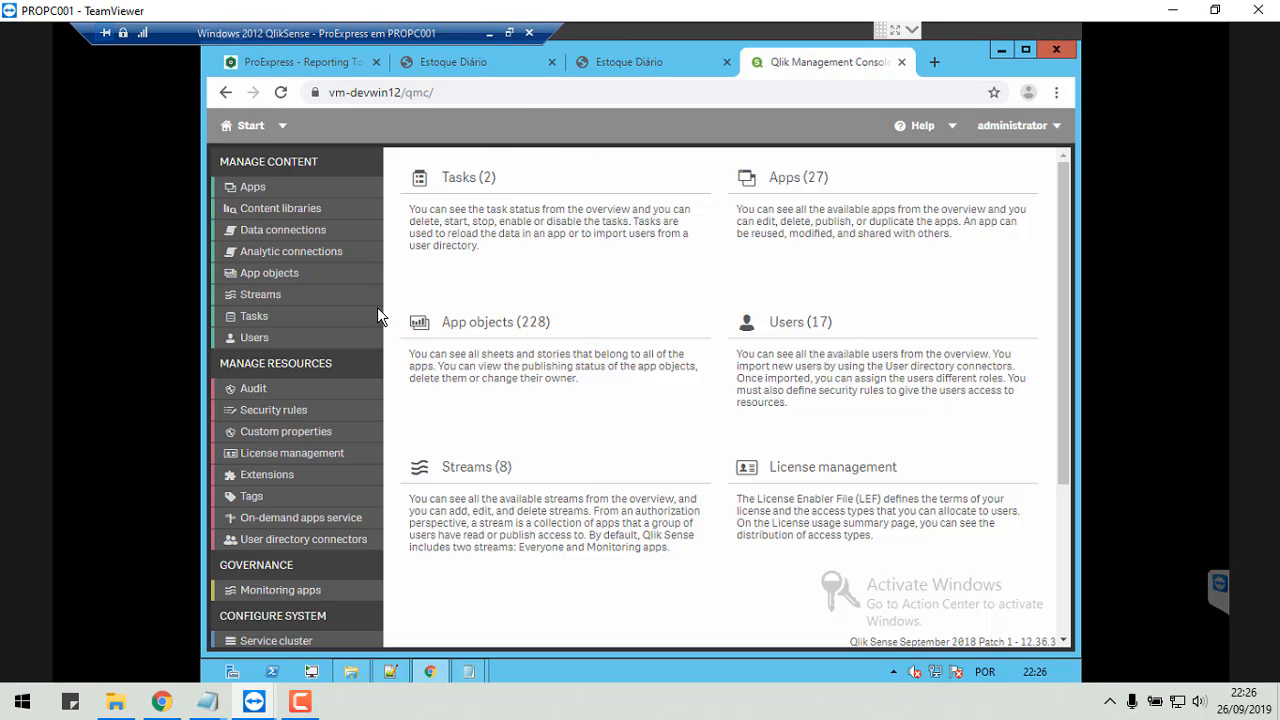
click(255, 340)
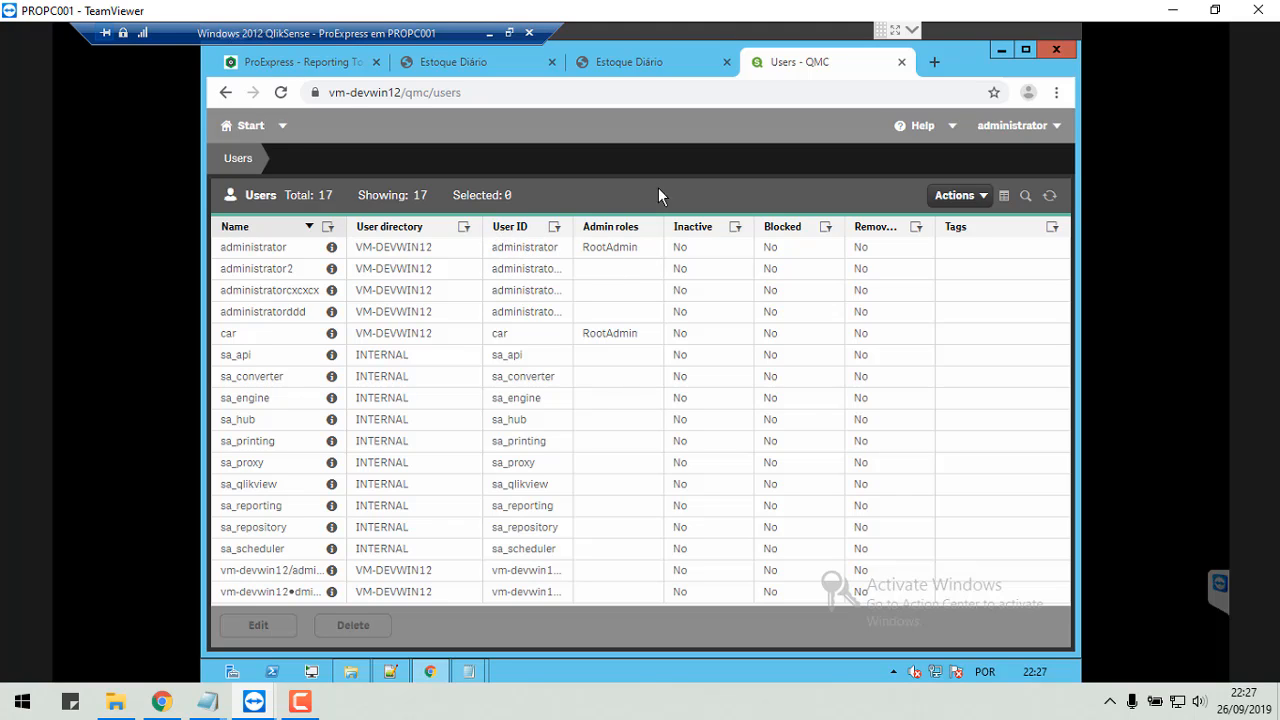
Return to ProExpress's Edit Server page and inspect the Password and Connection Type settings.
click(300, 60)
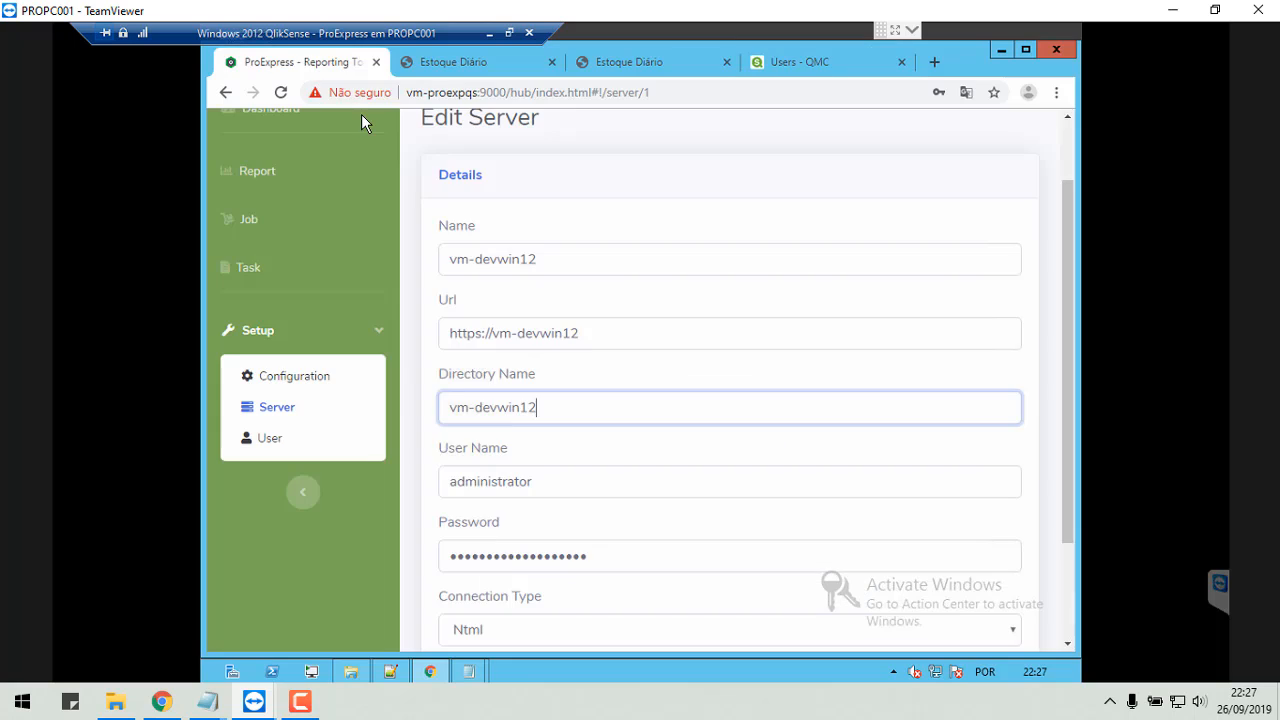
scroll(603, 492, down, 3)
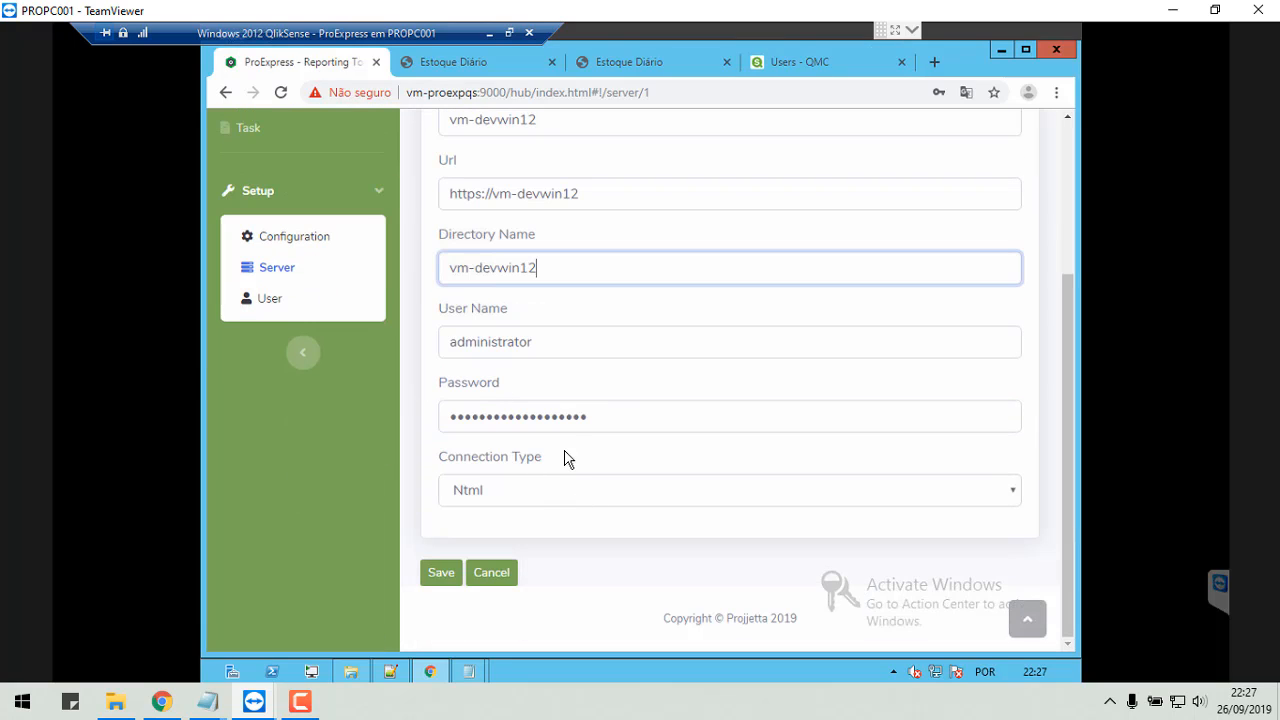
Inspect the server's available Connection Type options, keep Ntml, and leave the Edit Server page without saving.
click(527, 491)
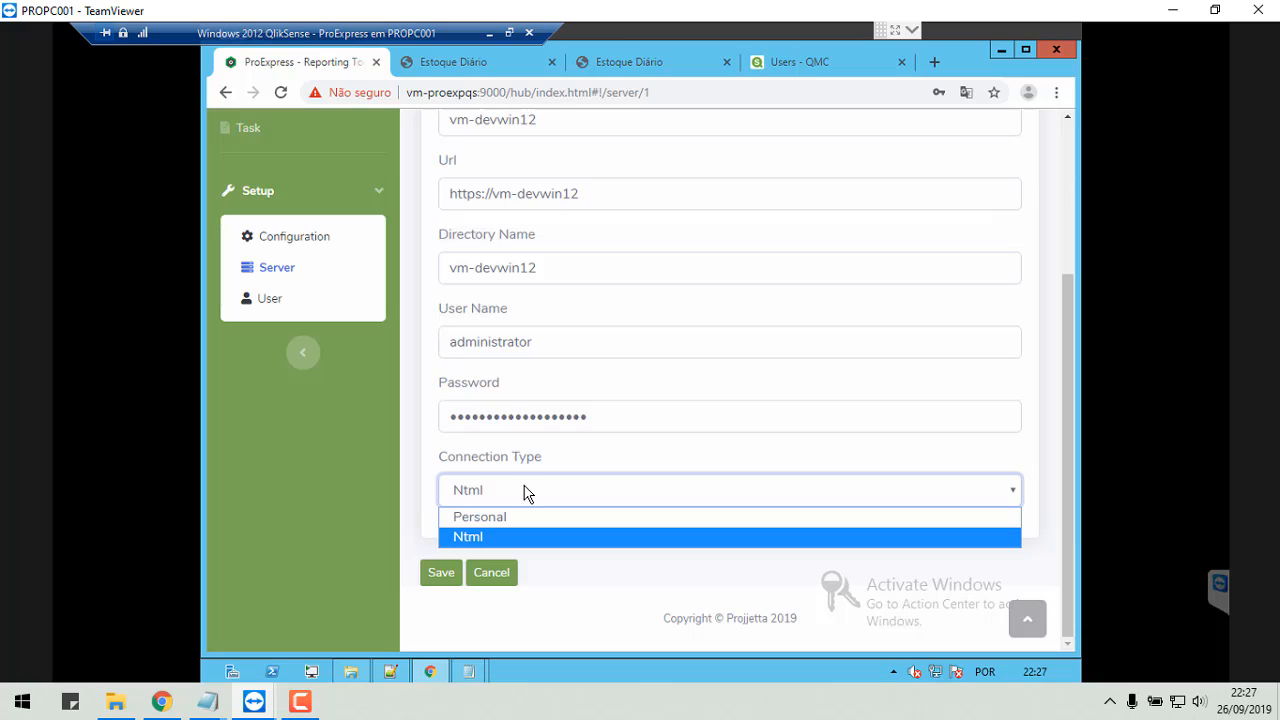
click(492, 538)
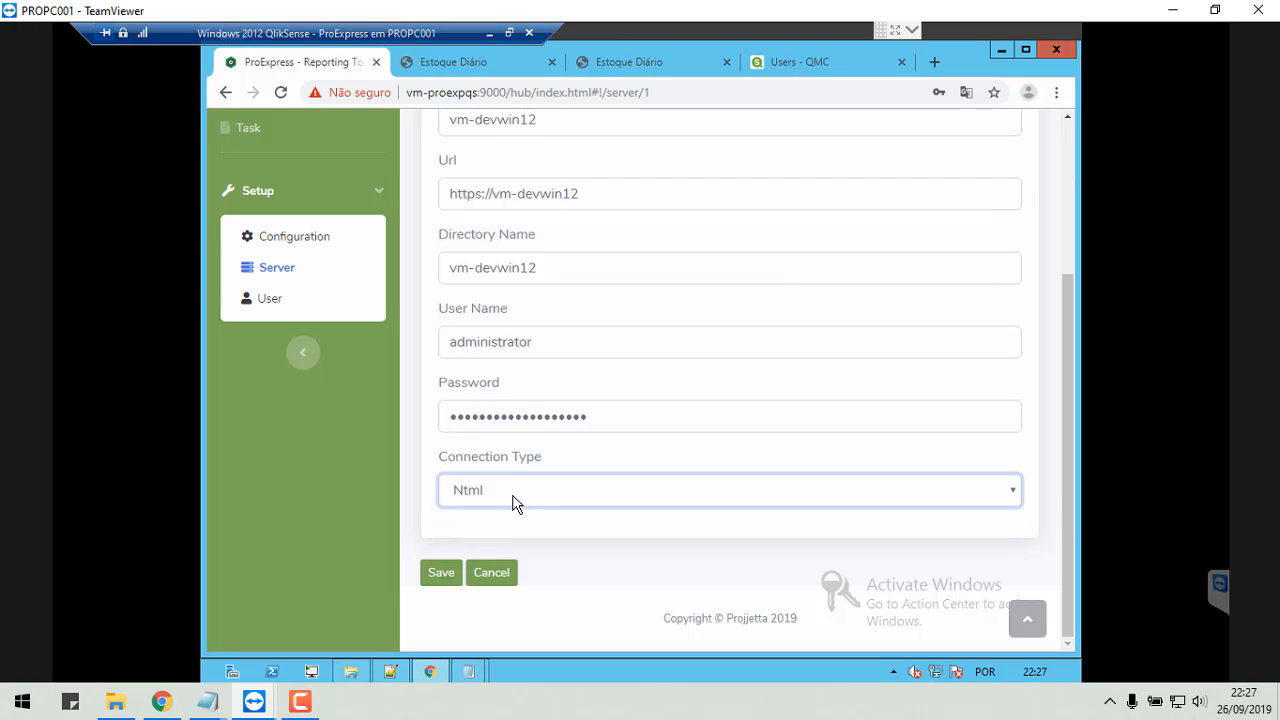
click(501, 490)
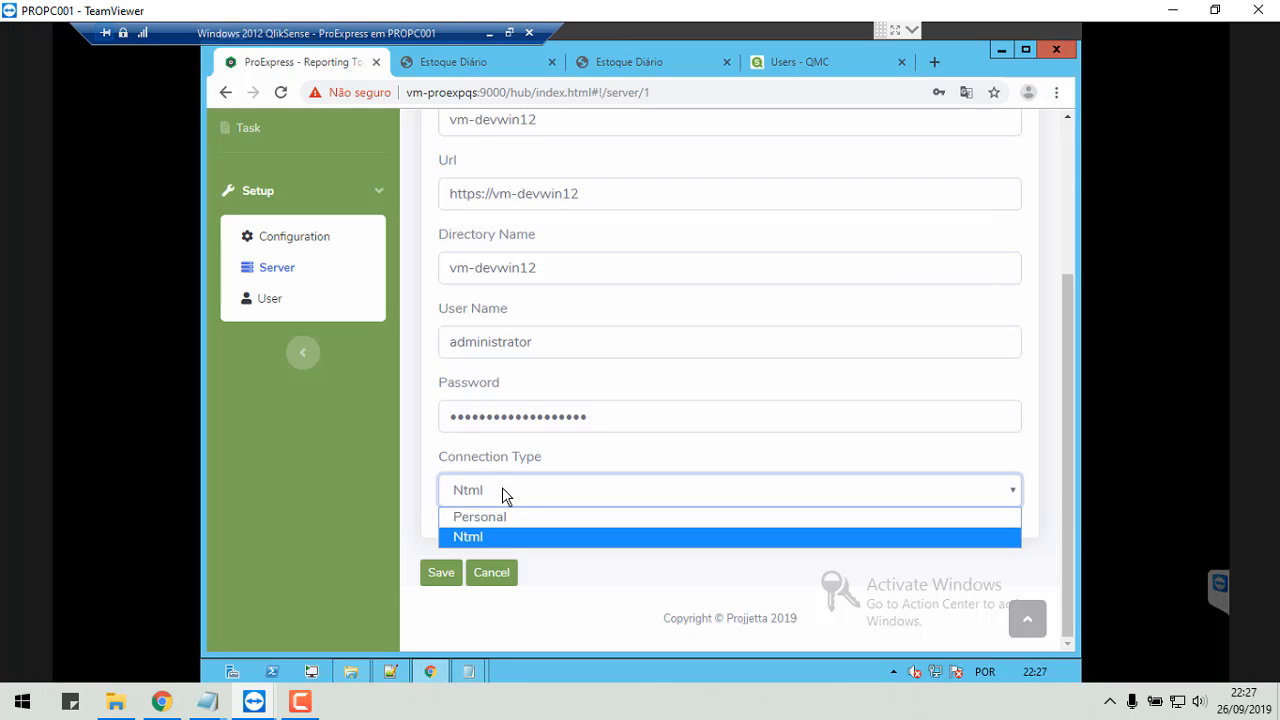
click(502, 490)
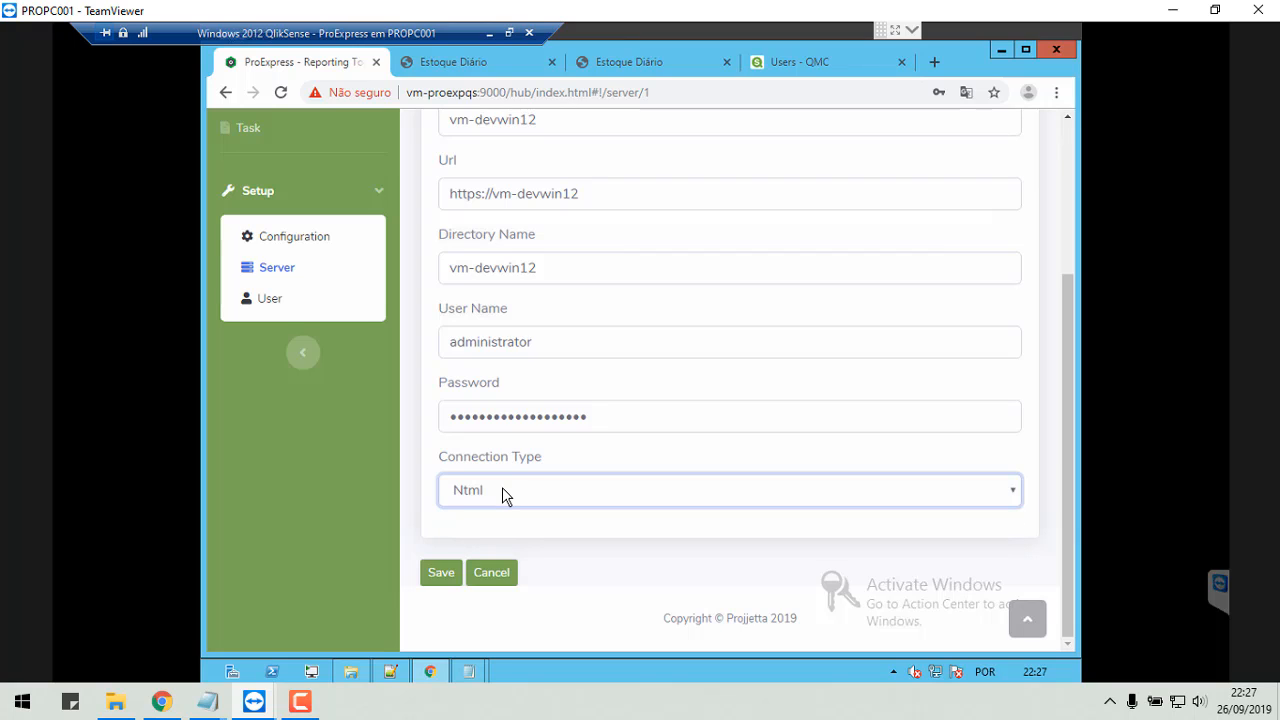
click(493, 576)
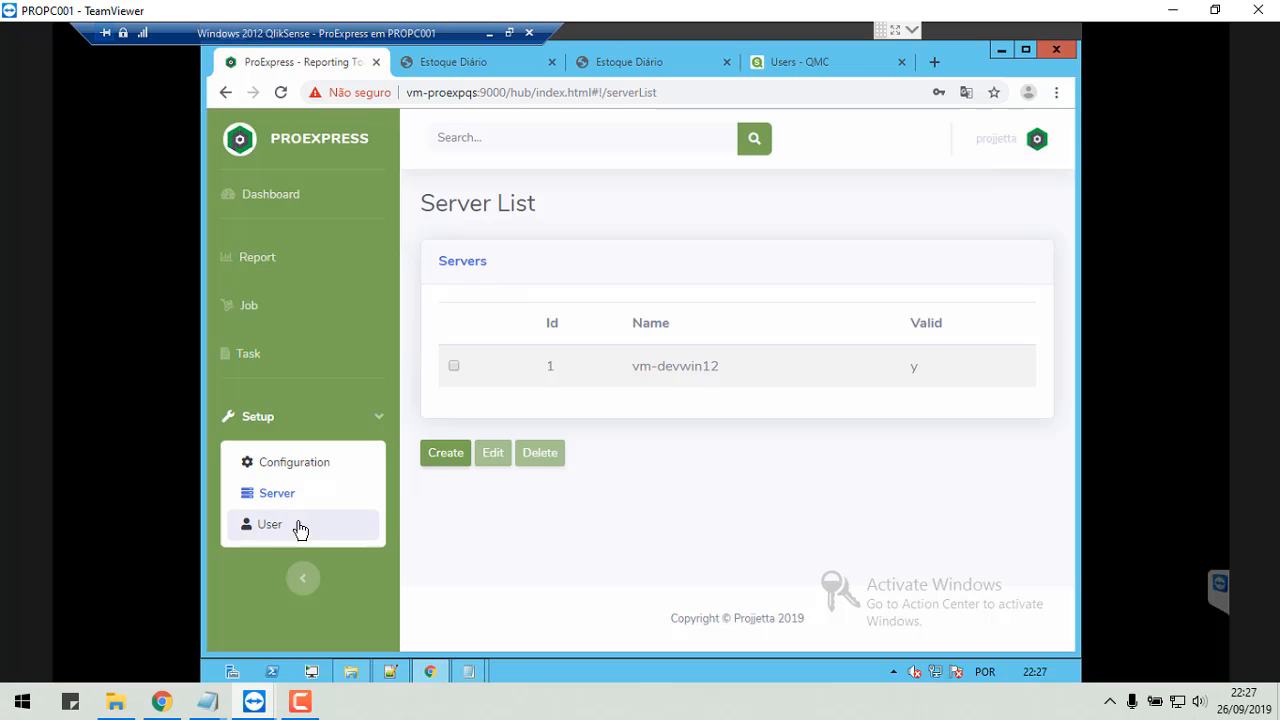
Open ProExpress's User List and examine the registered users with their Super User and Valid flags.
click(299, 528)
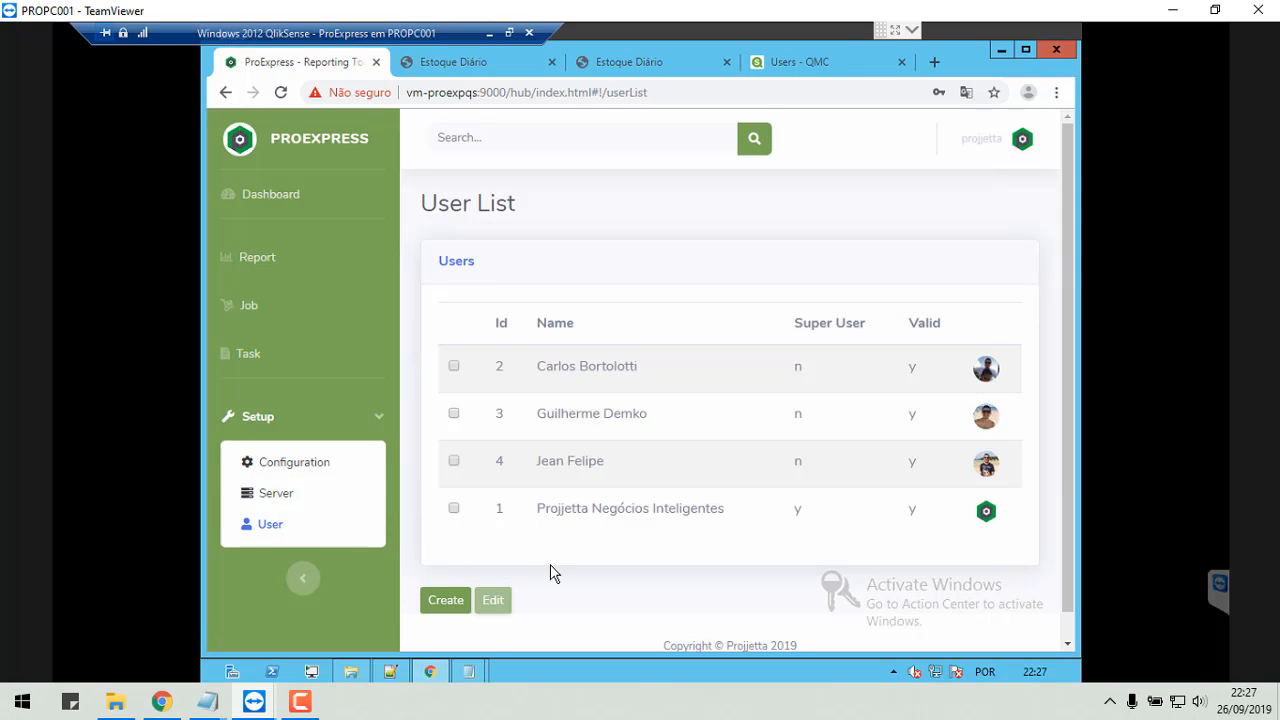
scroll(550, 565, down, 1)
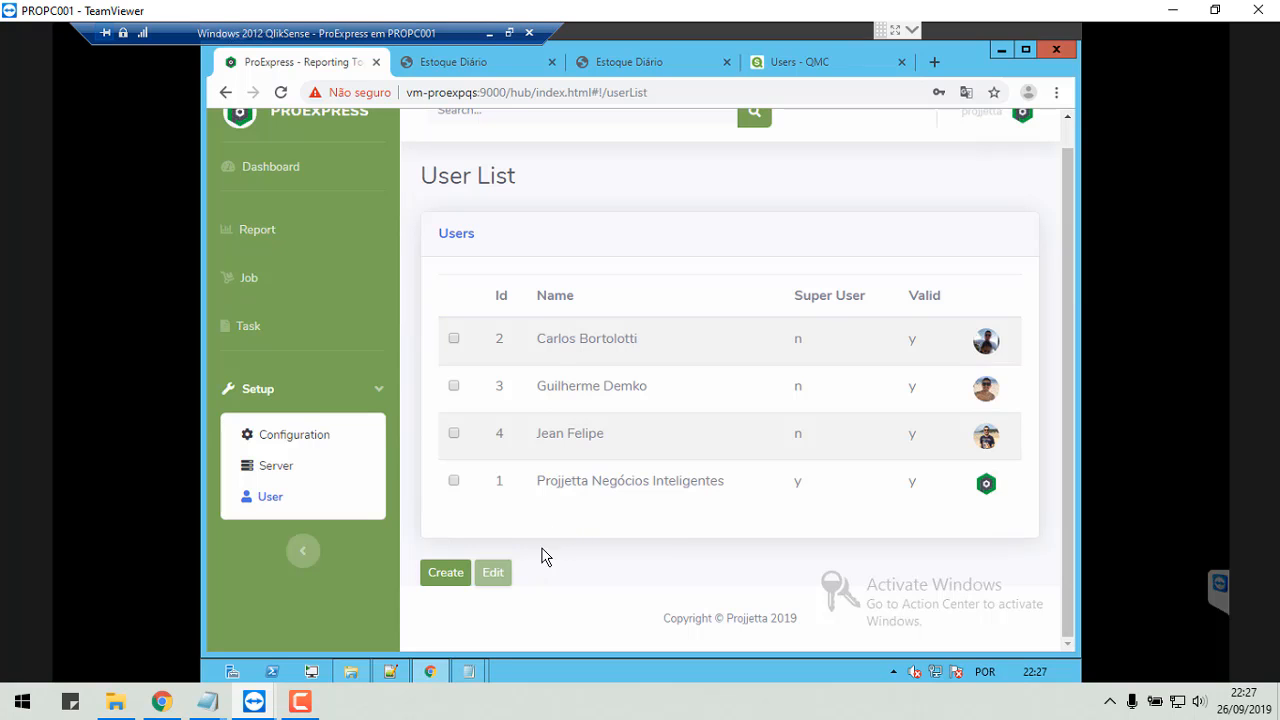
scroll(440, 460, up, 1)
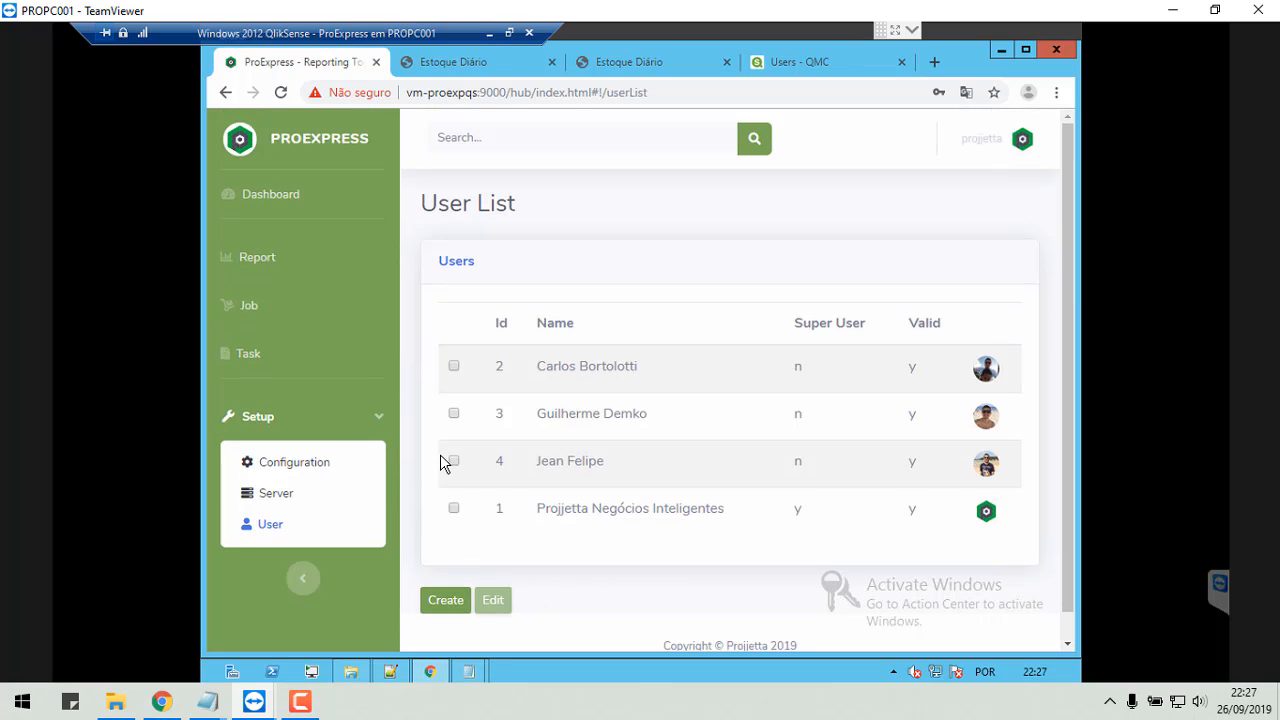
Open the report "Treinamento ProExpress Faturamento - Excel" for editing from the Report List and review its details.
click(272, 268)
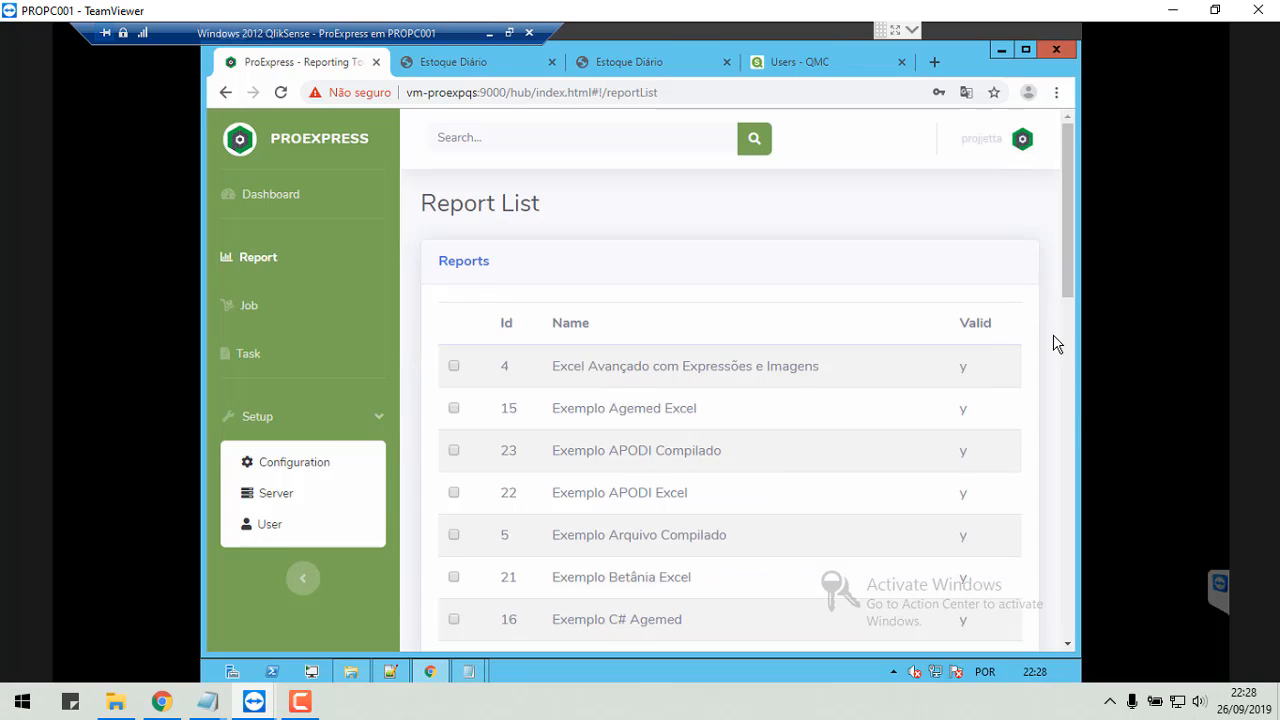
drag(1066, 264, 1075, 586)
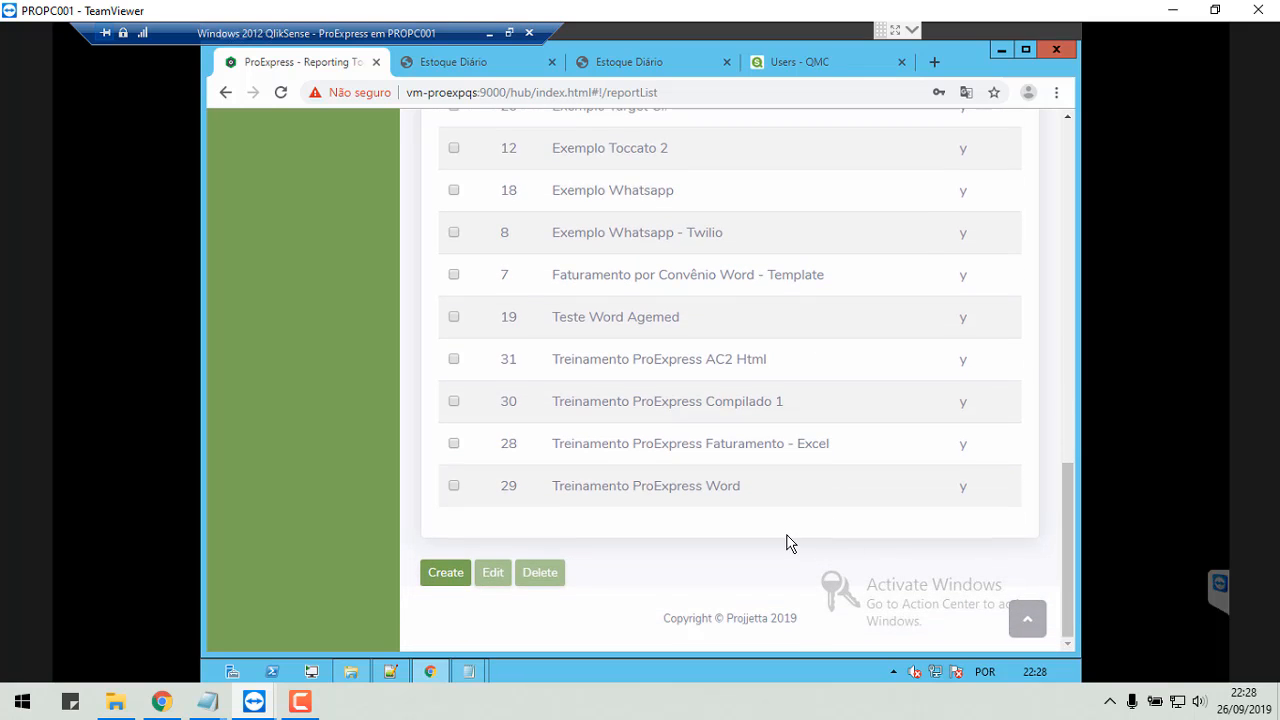
click(454, 445)
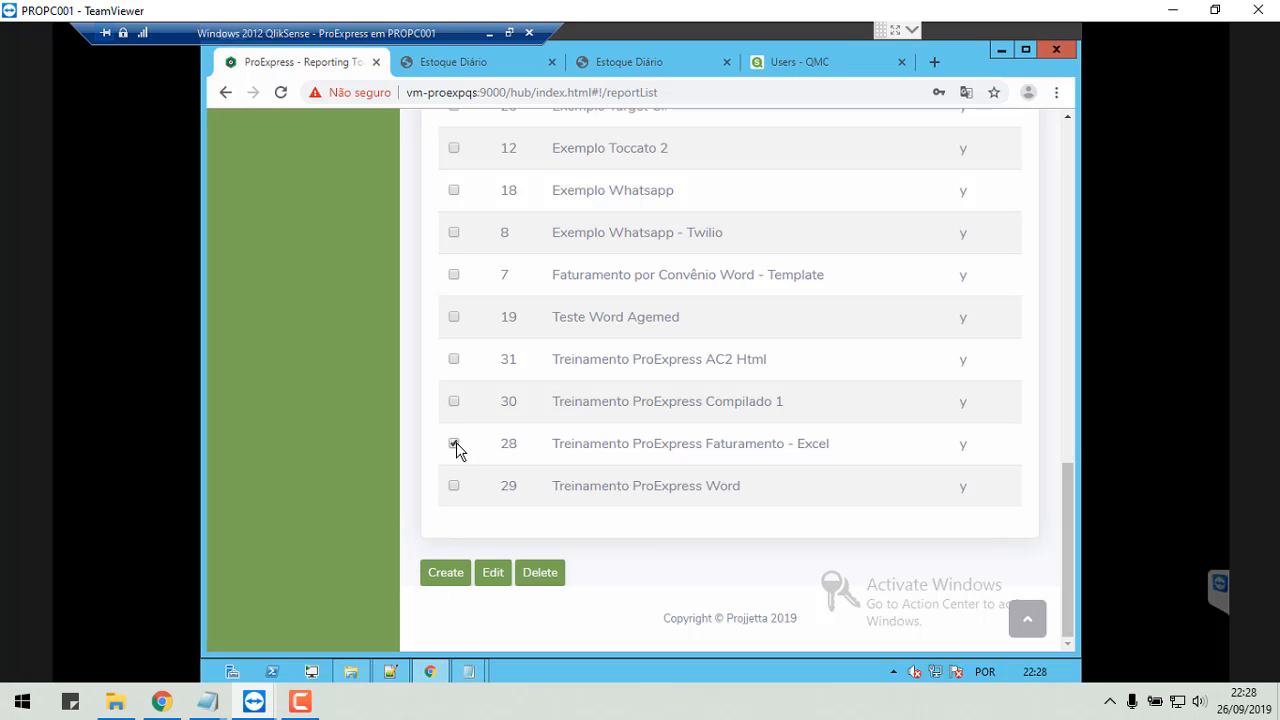
click(494, 578)
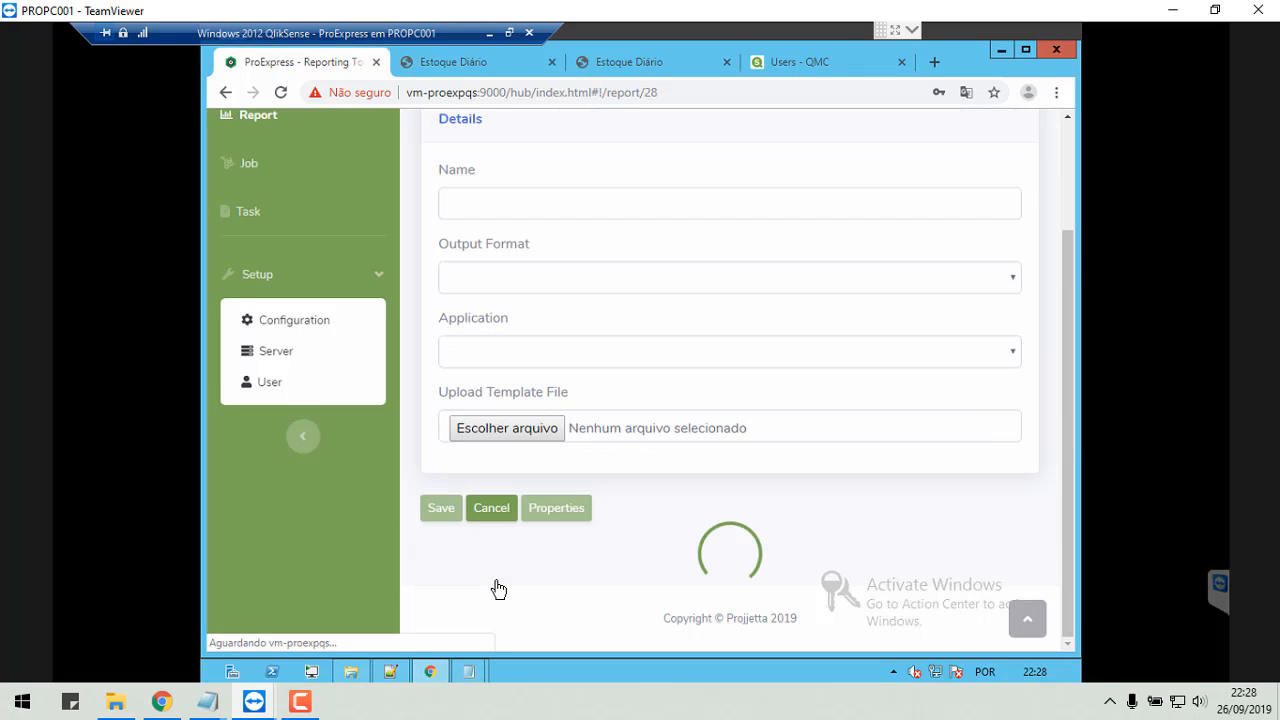
scroll(800, 490, up, 2)
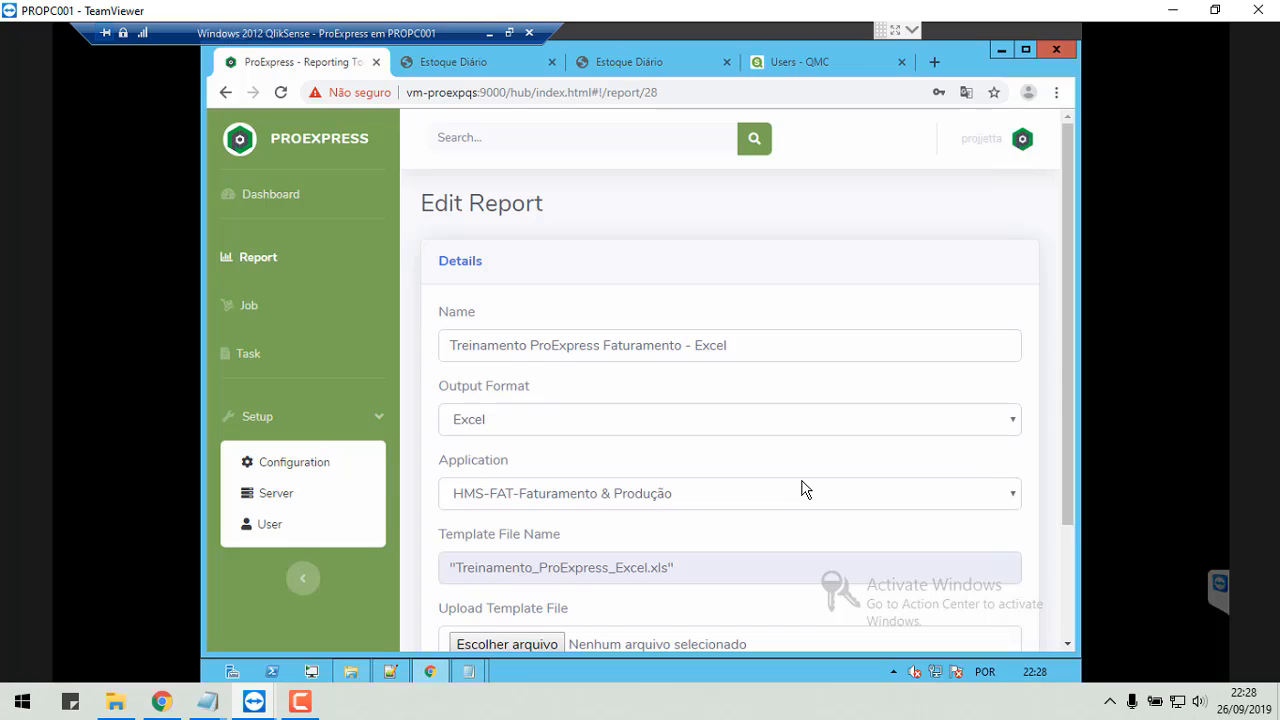
scroll(800, 488, down, 2)
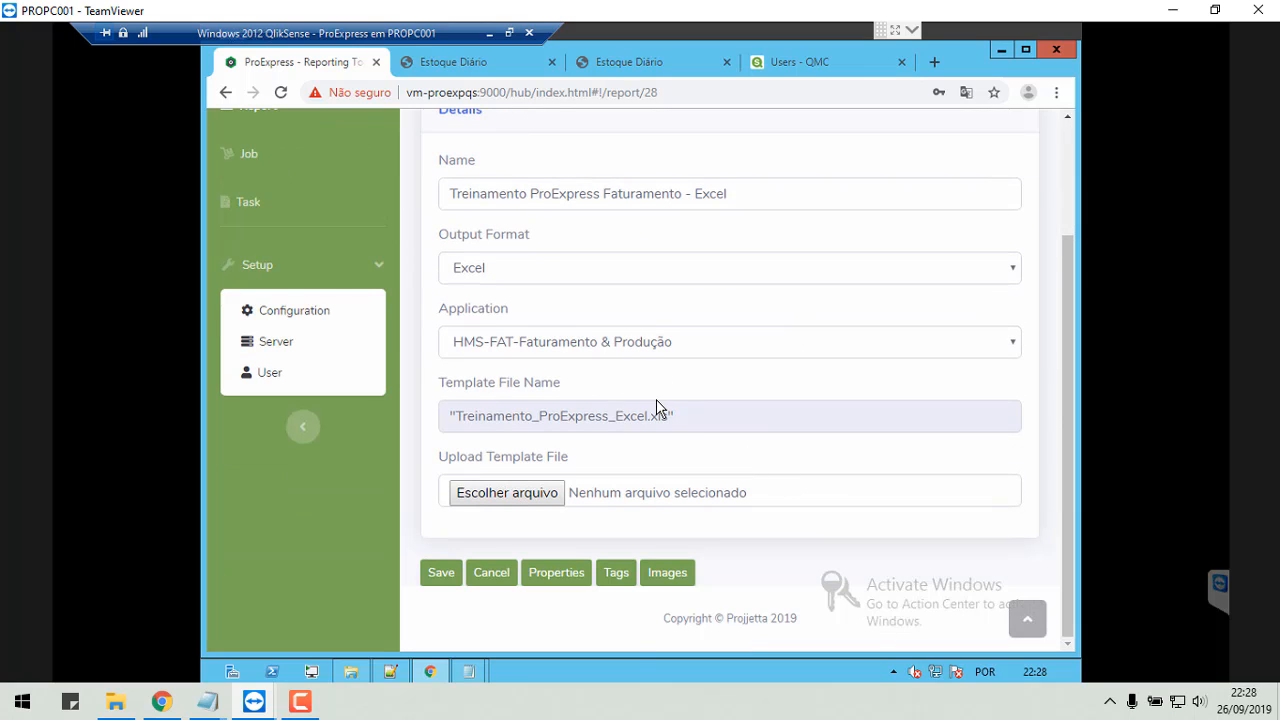
scroll(656, 405, up, 2)
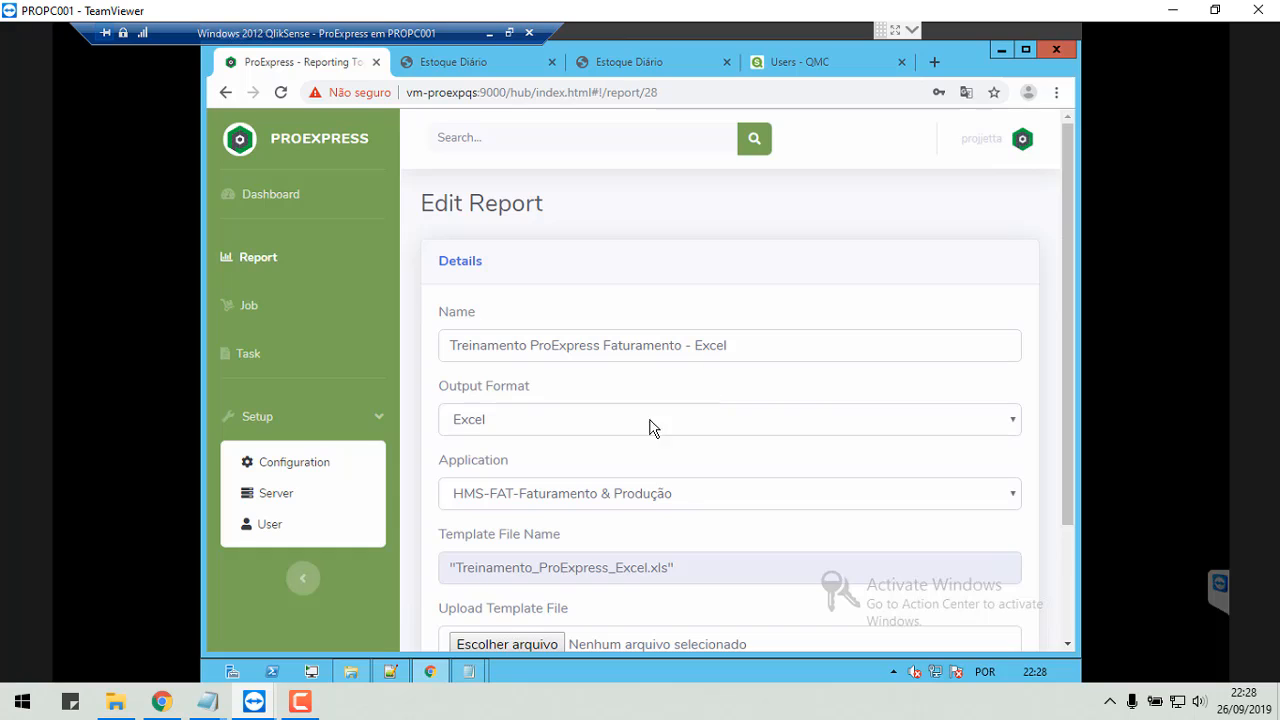
Inspect the report's Output Format and Application choices, keeping Excel and HMS-FAT-Faturamento & Produção.
click(520, 427)
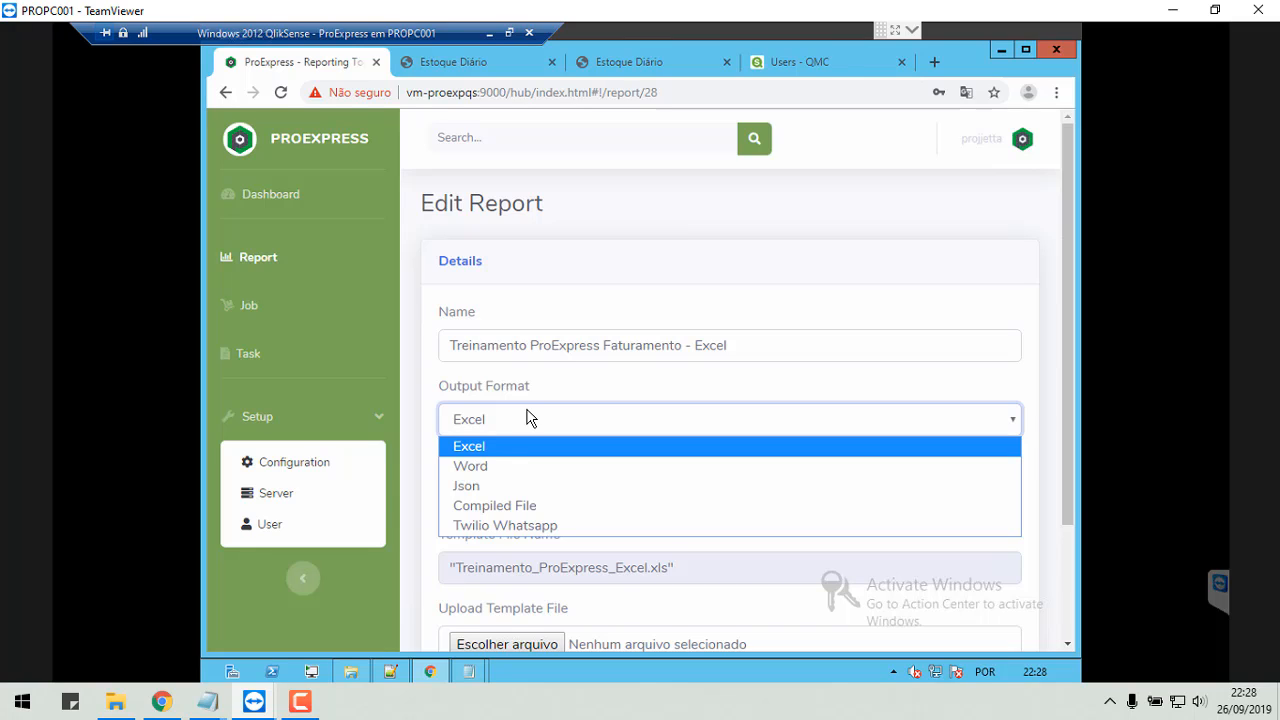
click(531, 418)
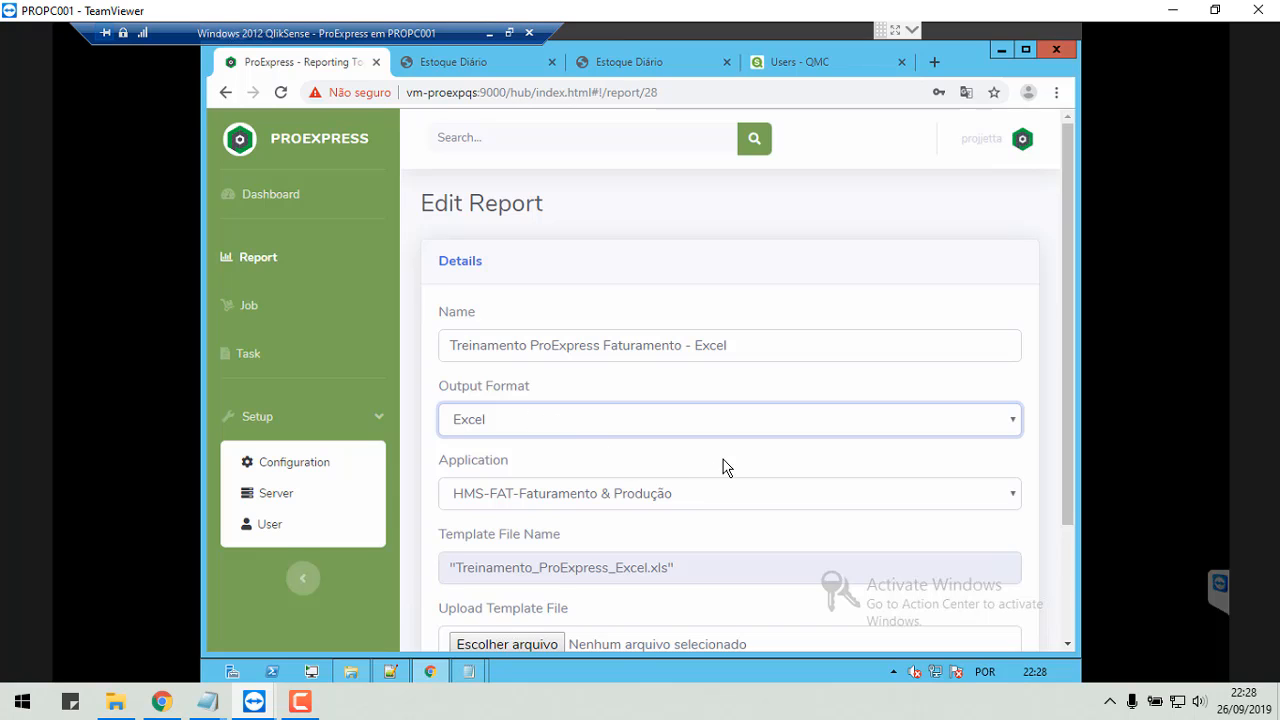
scroll(712, 445, down, 1)
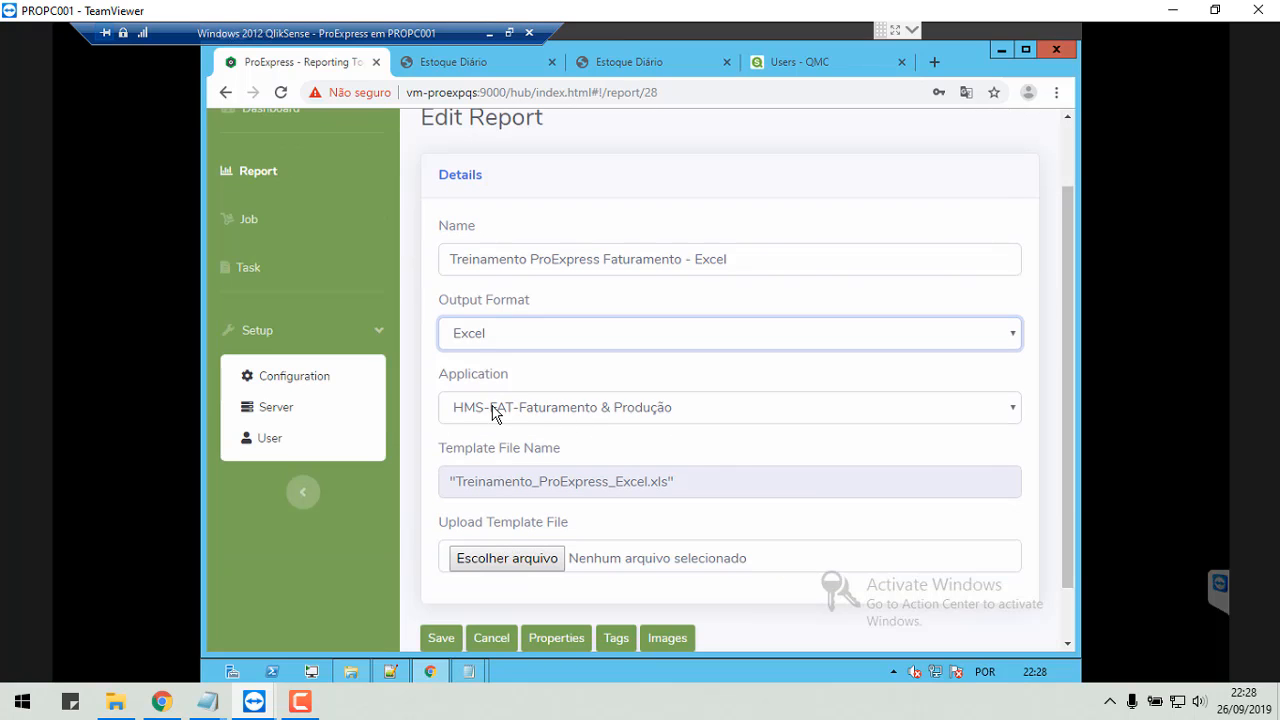
click(565, 414)
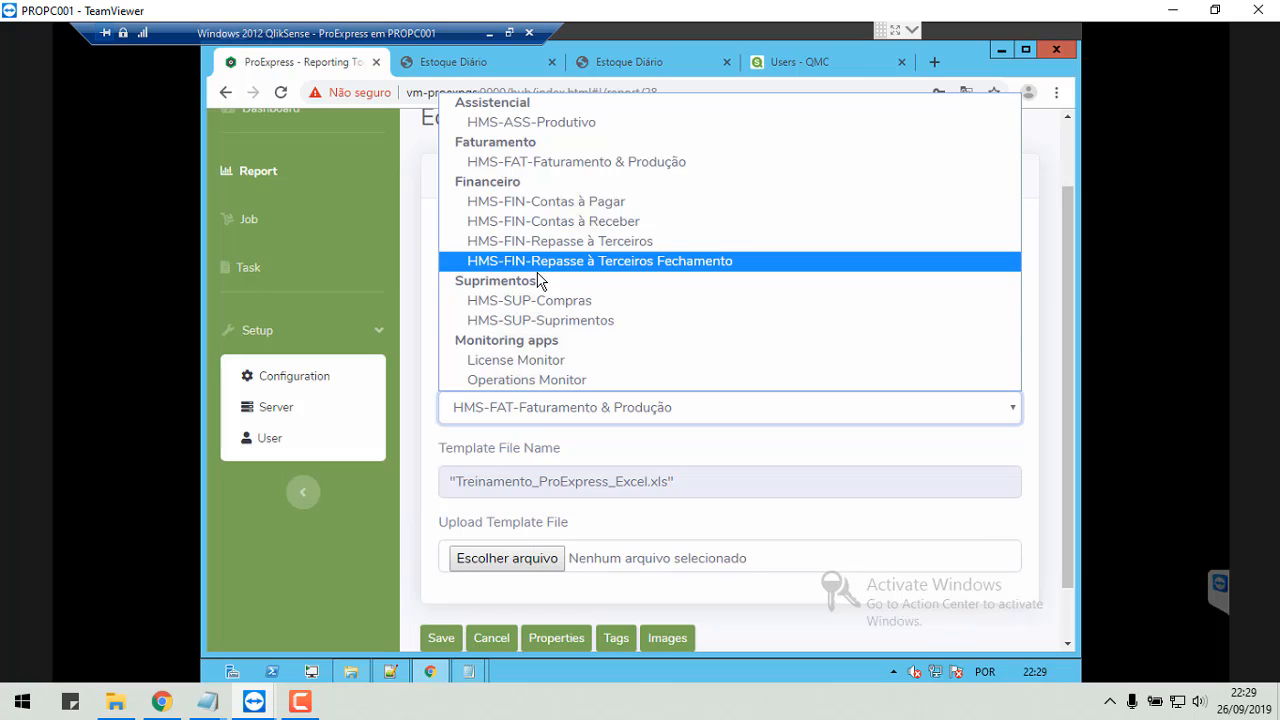
key(Escape)
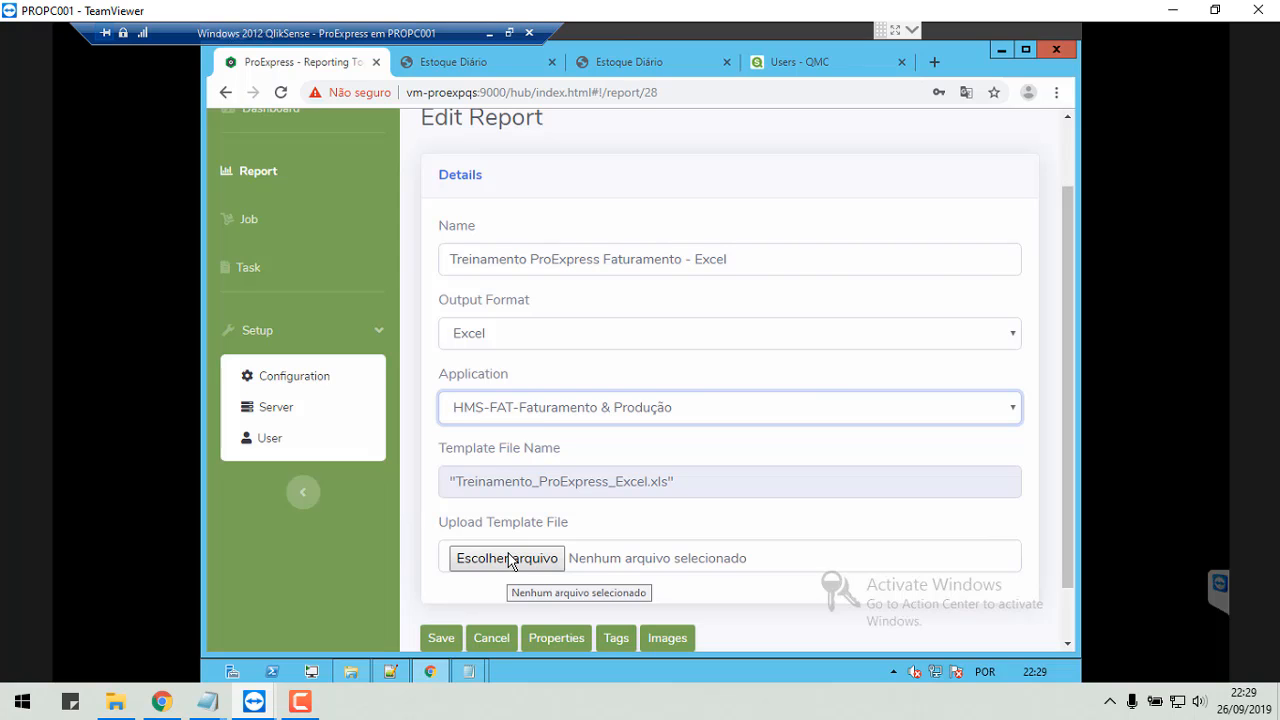
Switch to the local desktop, open the Exemplos folder, and read through the arquivo_compilado text template before closing it.
click(1170, 12)
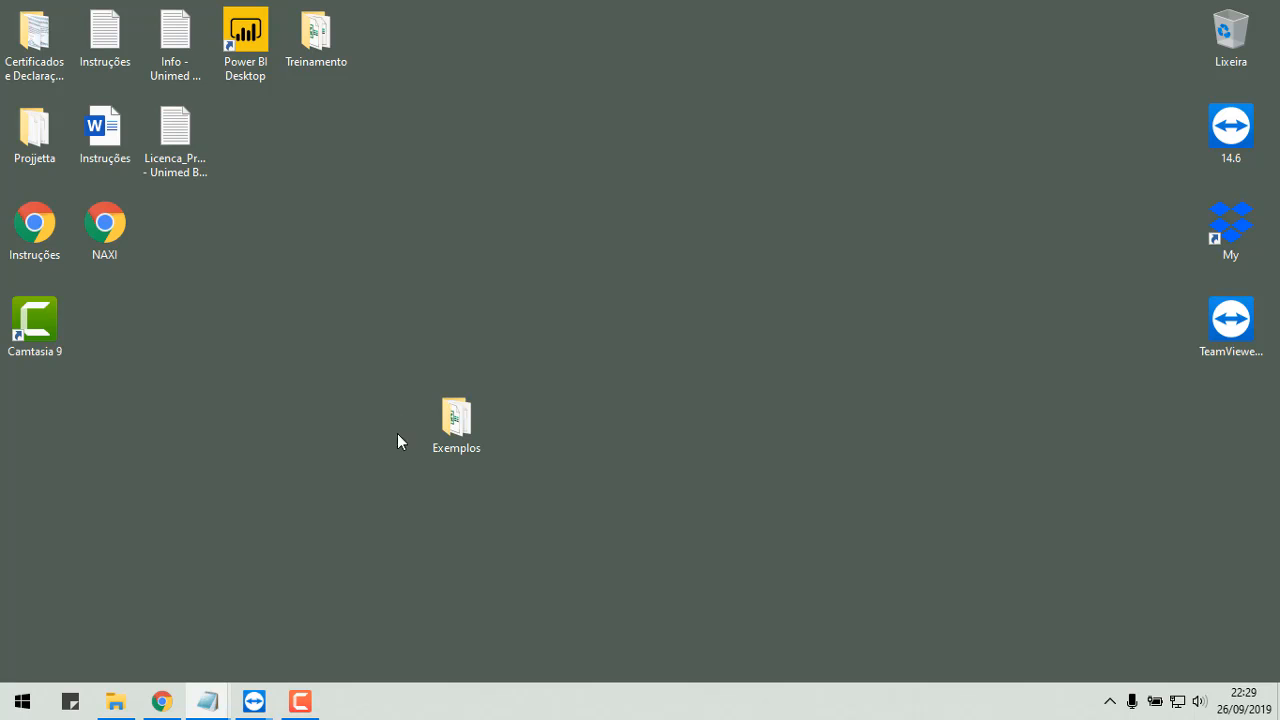
drag(400, 343, 576, 462)
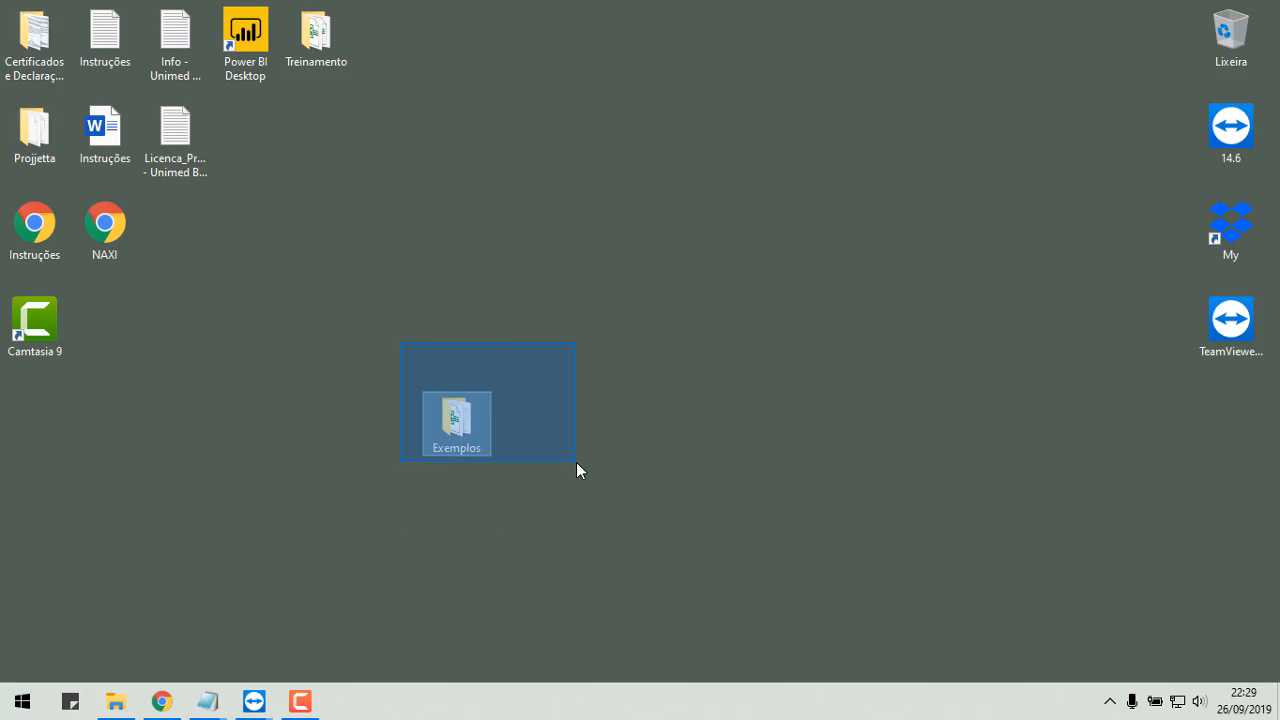
double_click(451, 432)
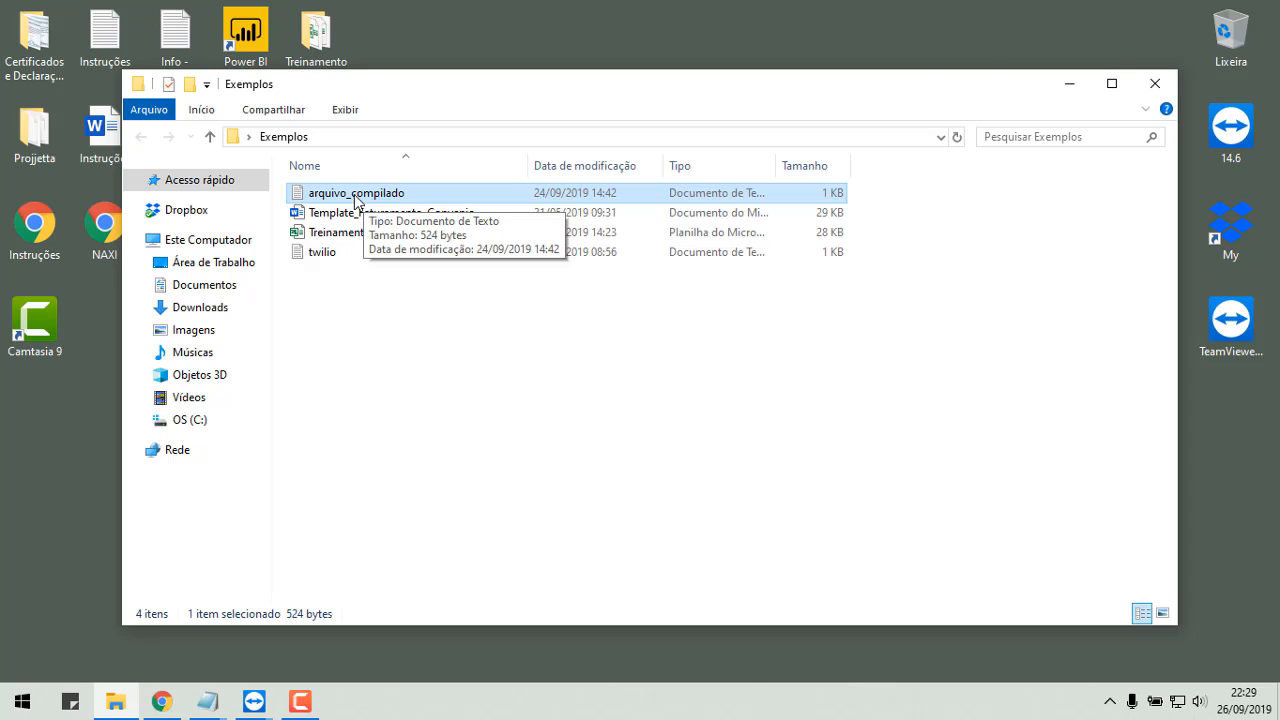
double_click(358, 205)
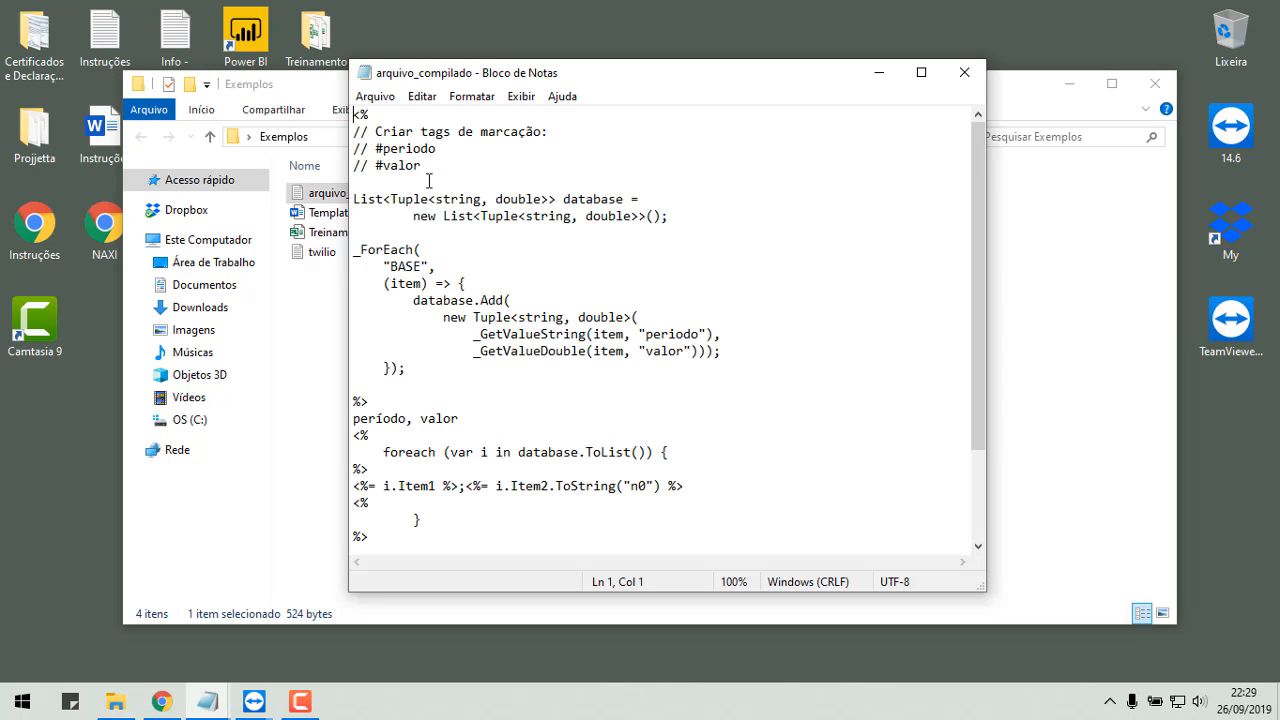
scroll(506, 317, down, 3)
scroll(528, 383, up, 3)
click(965, 75)
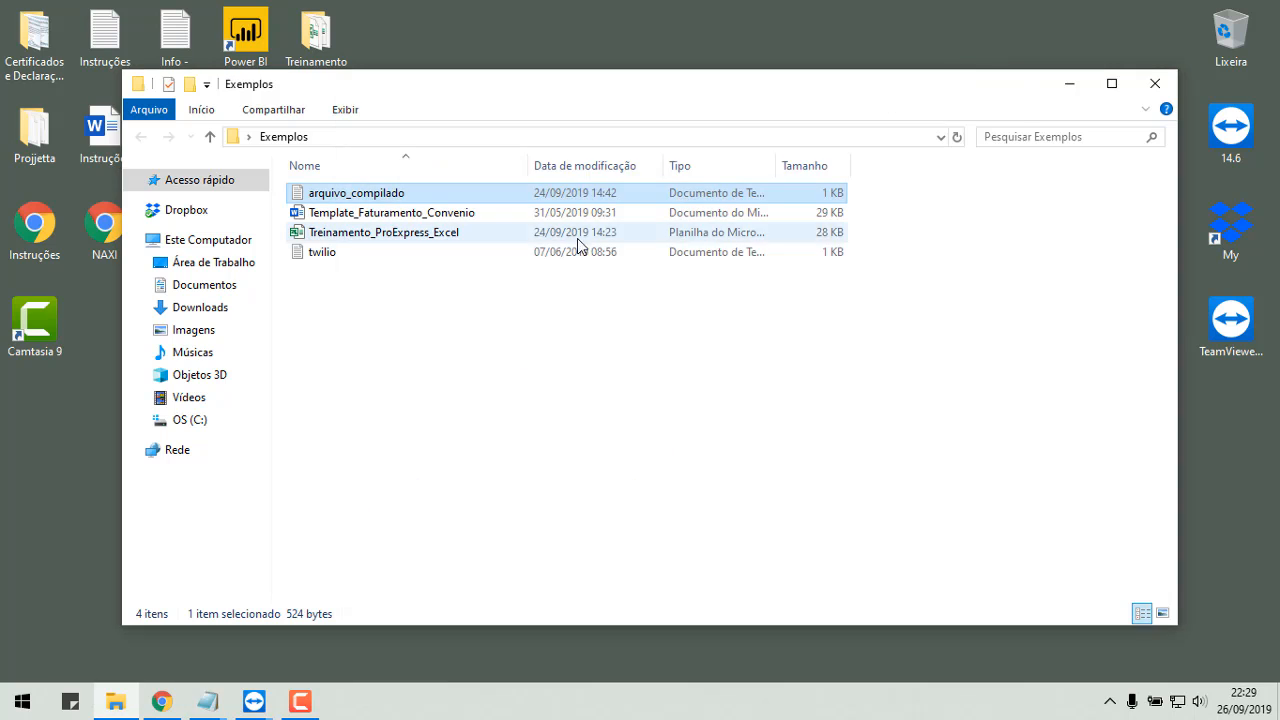
Look over the other template files in the Exemplos folder and open Treinamento_ProExpress_Excel in Excel.
click(368, 215)
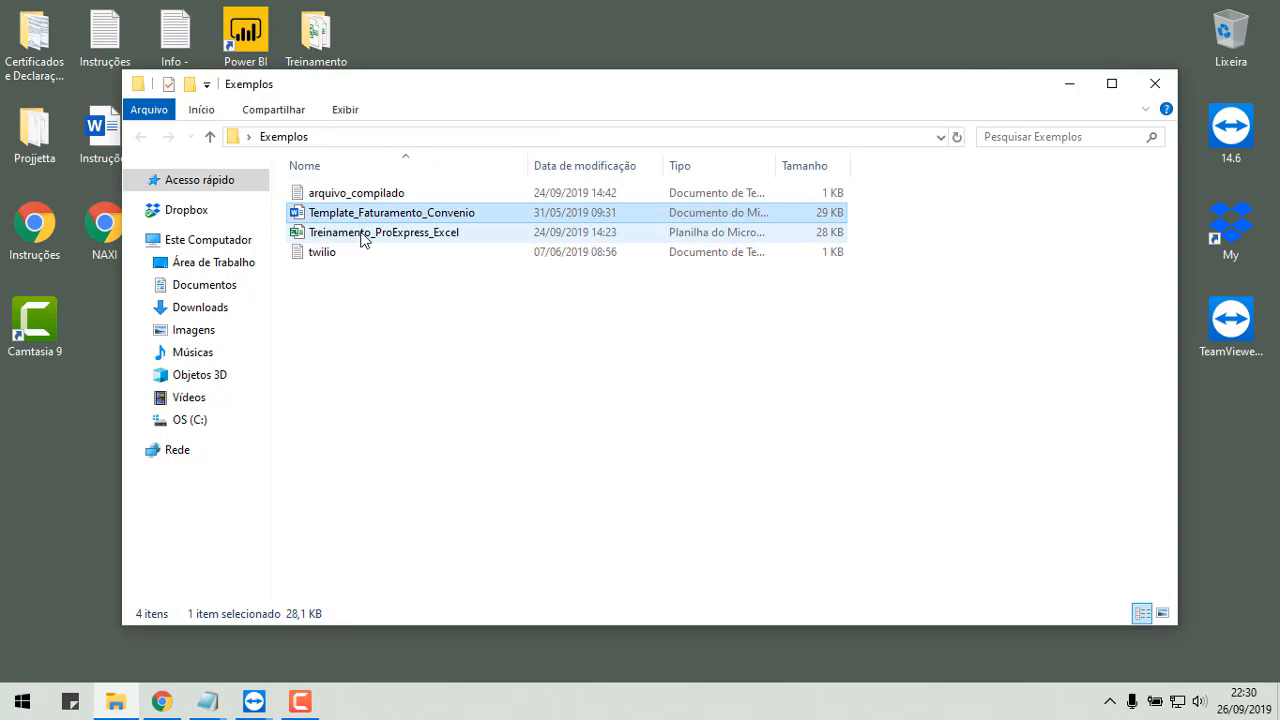
click(352, 236)
click(322, 252)
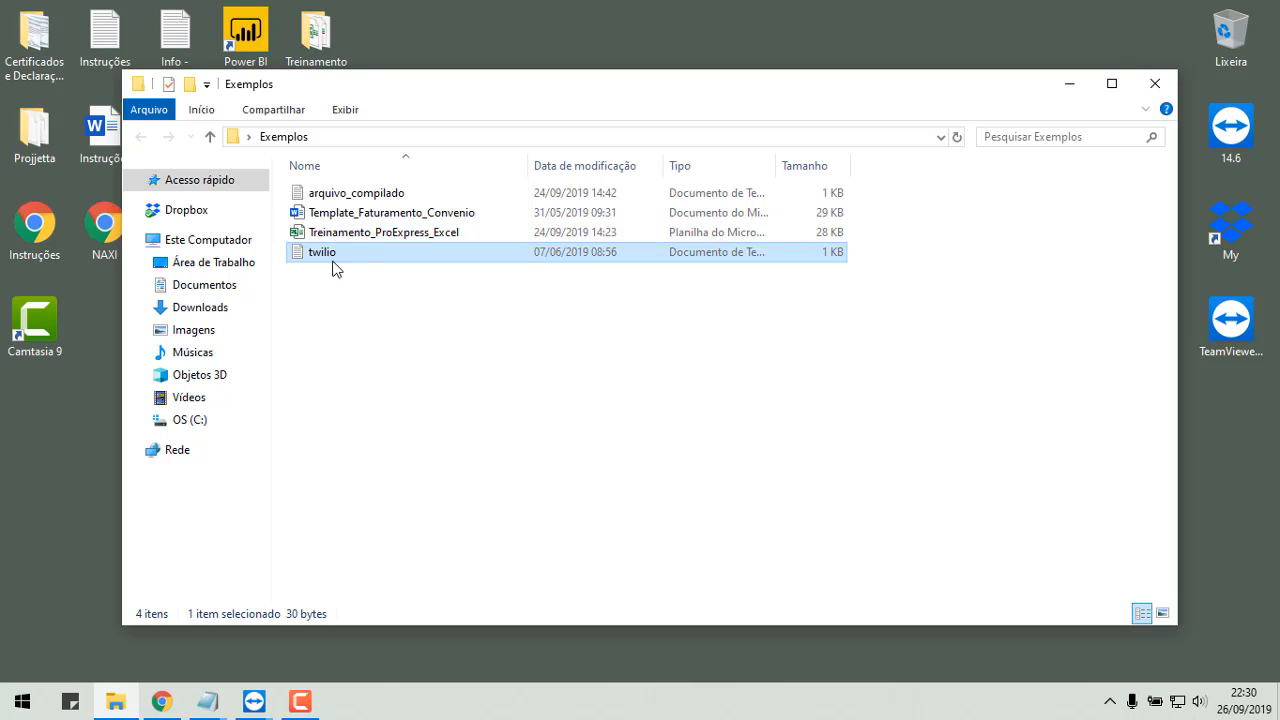
double_click(407, 235)
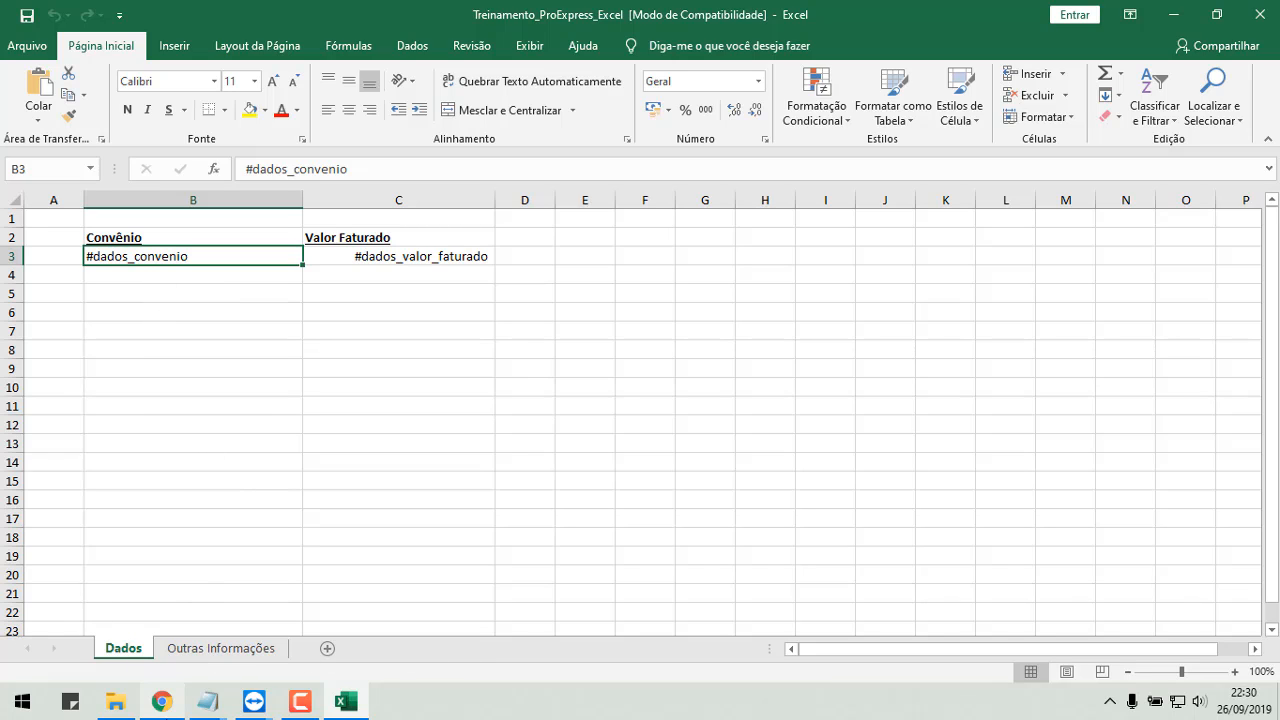
Put the Excel template and the Exemplos folder aside and return to ProExpress's Edit Report page in TeamViewer.
click(1173, 15)
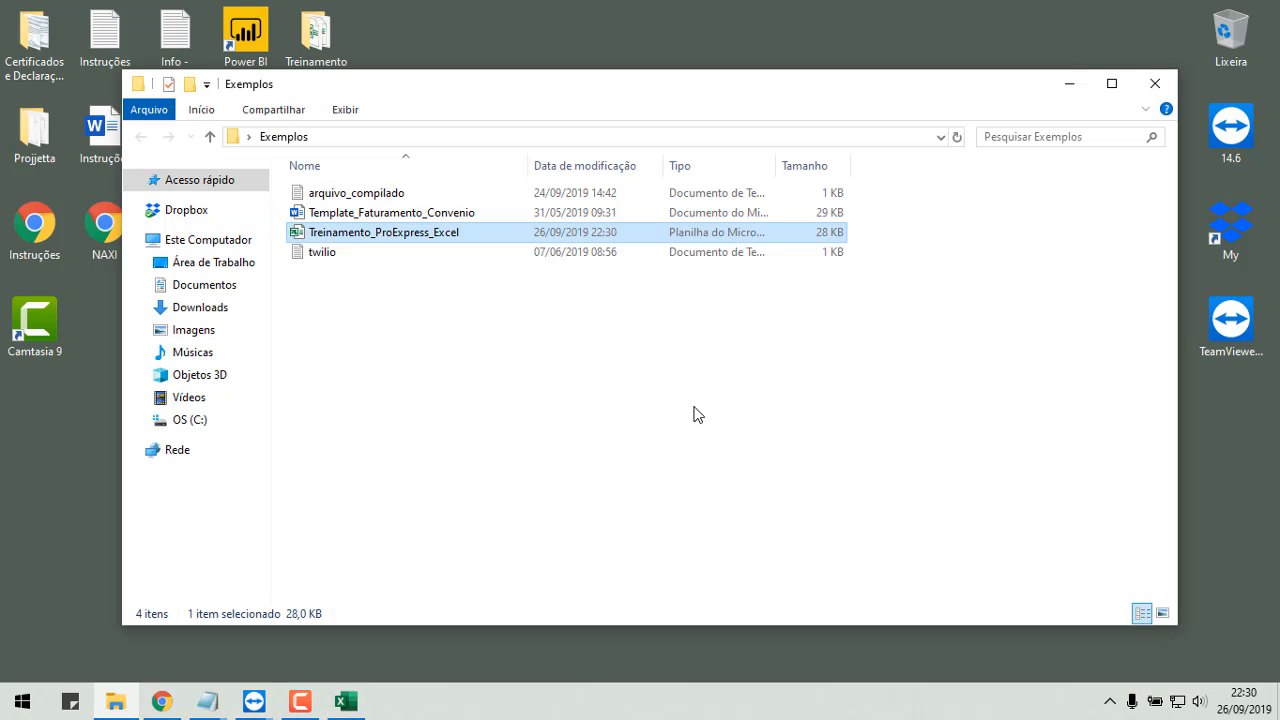
click(1069, 83)
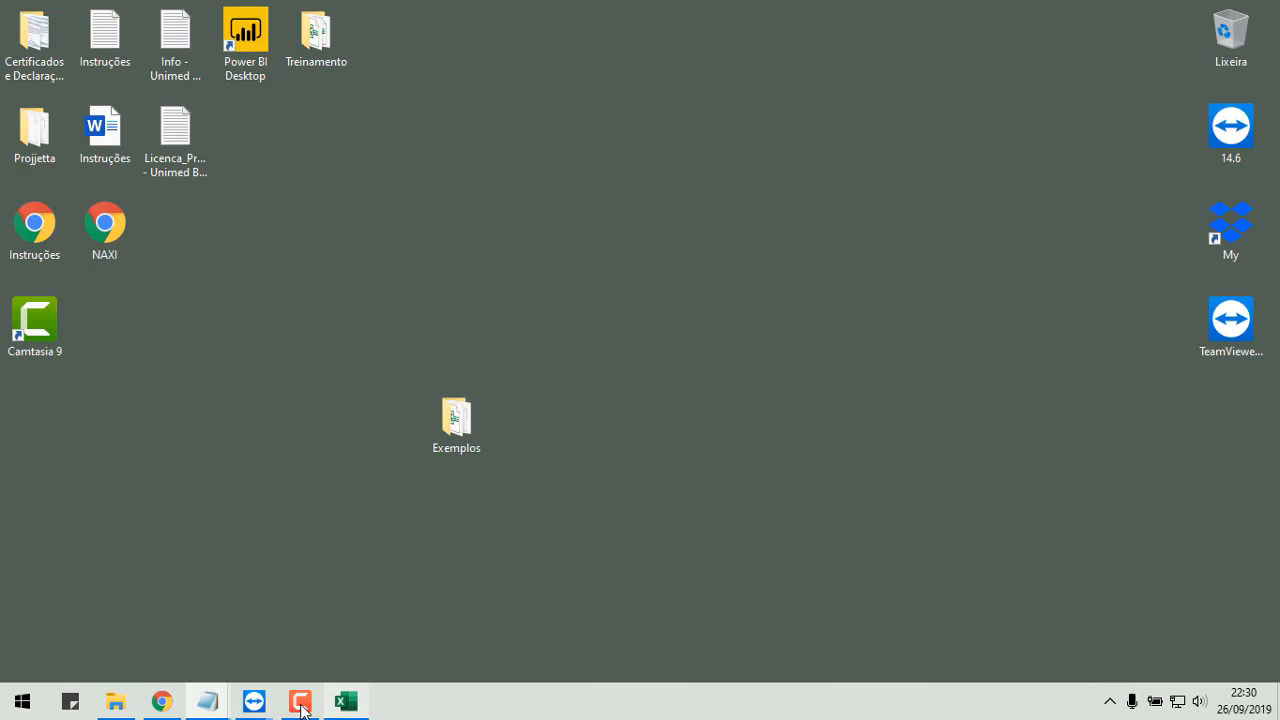
mouse_move(254, 703)
click(292, 652)
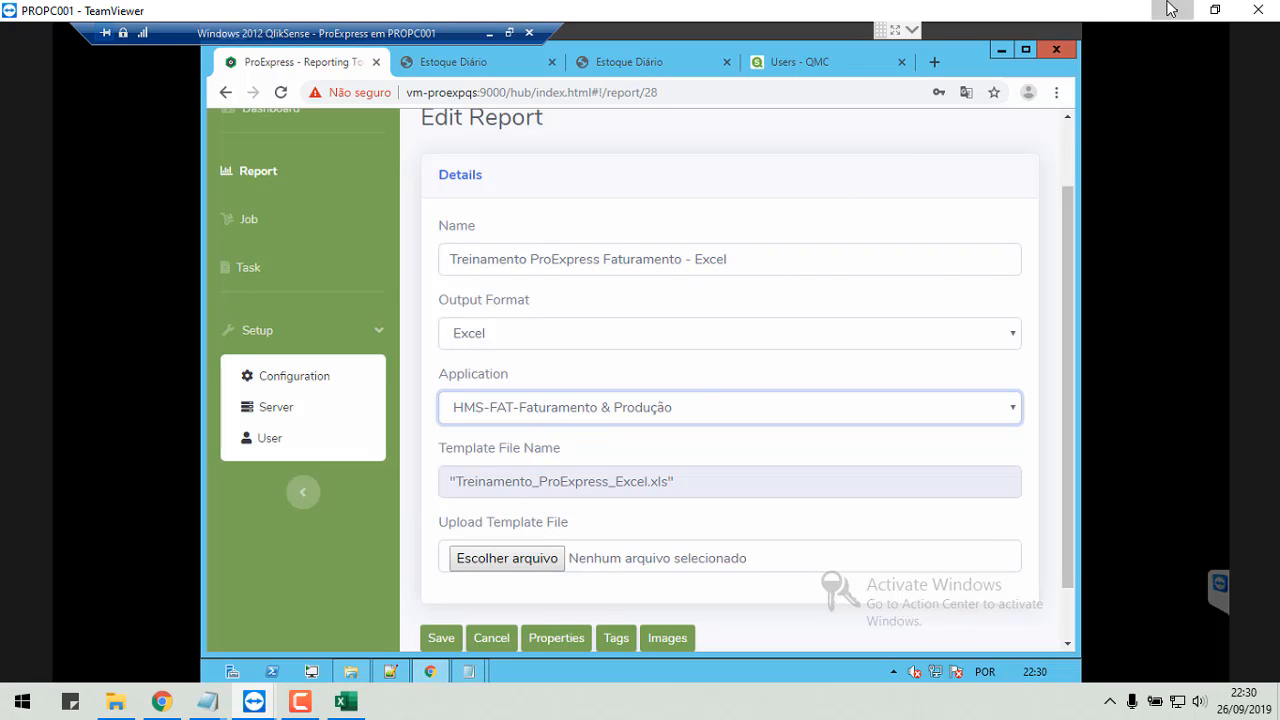
Switch back to the Excel template and examine the Convênio and Valor Faturado headers and the #dados_convenio tag on the Dados sheet.
click(1171, 9)
click(346, 702)
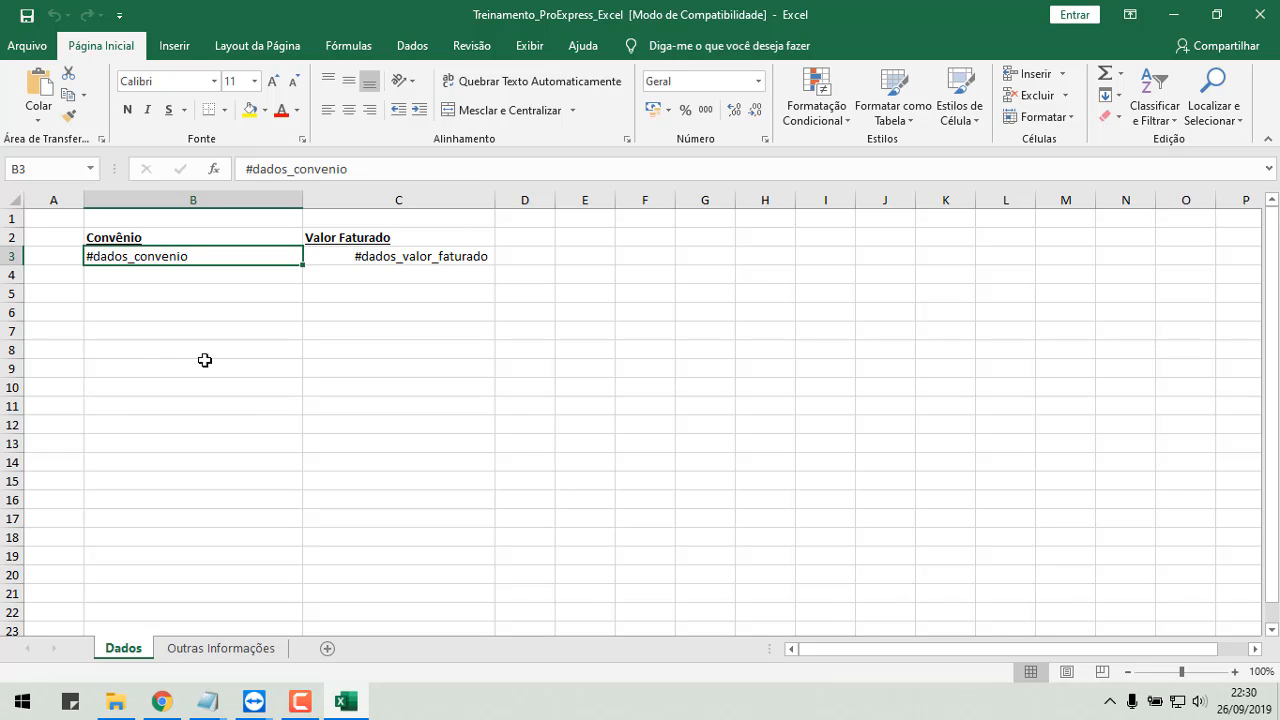
click(171, 240)
key(ctrl+s)
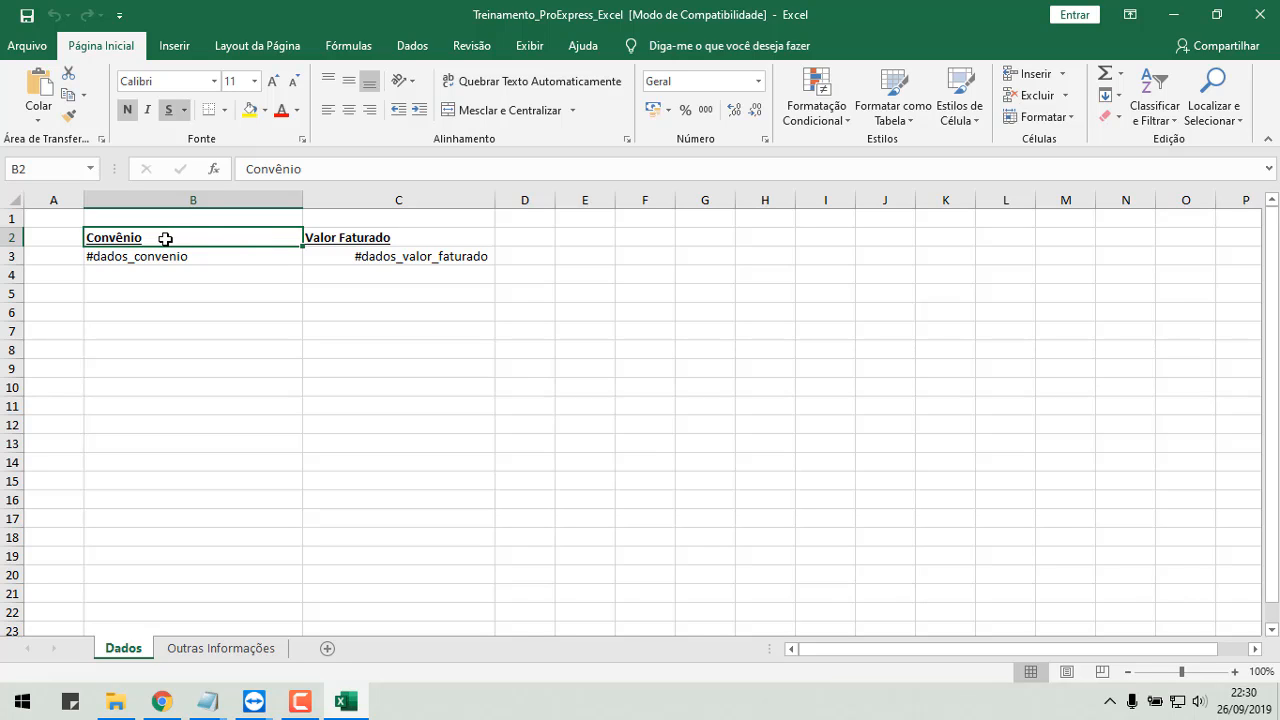
click(428, 236)
key(ctrl+s)
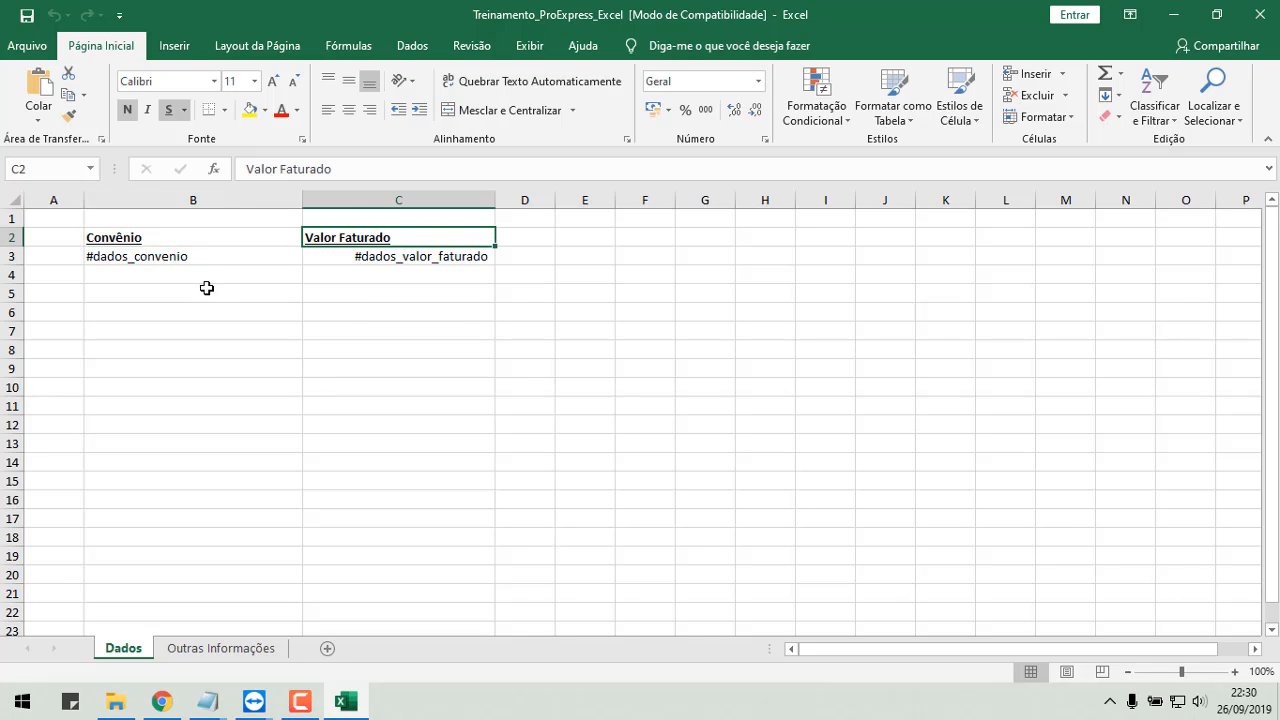
click(171, 255)
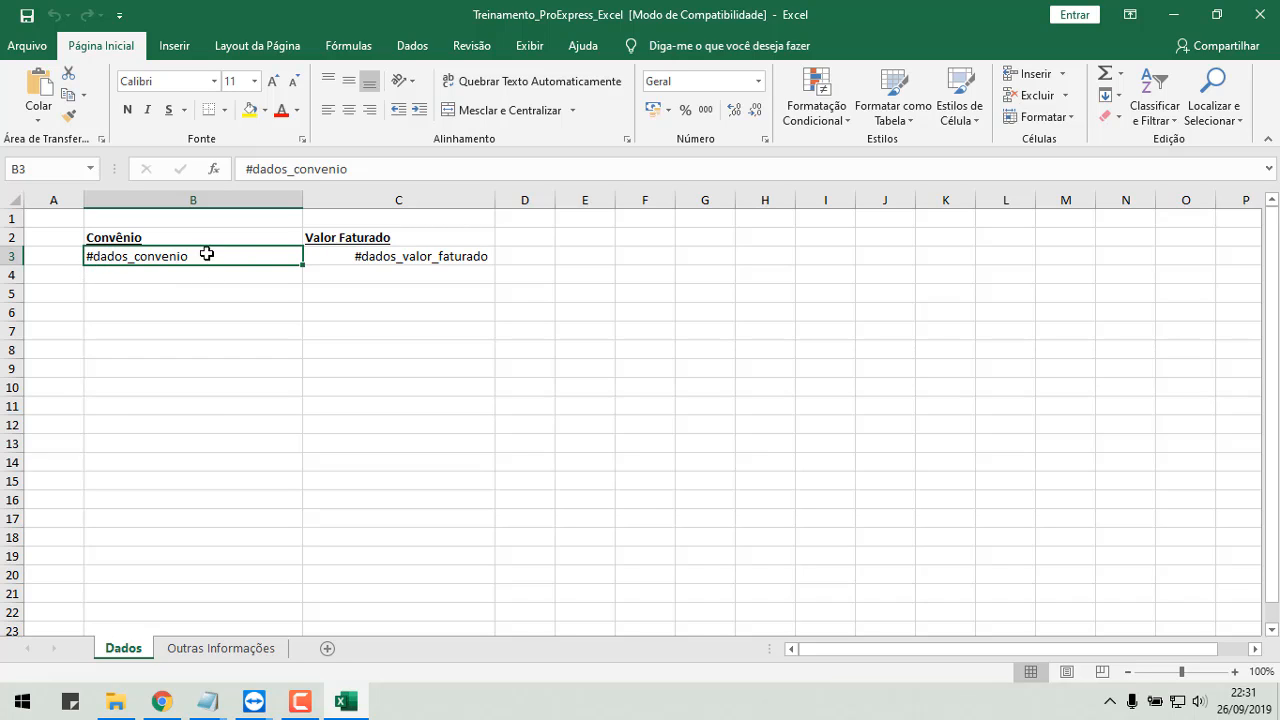
Examine the #dados_valor_faturado tag and the Data última recarga entry with its expression on the Outras Informações sheet, then return to Dados.
click(365, 260)
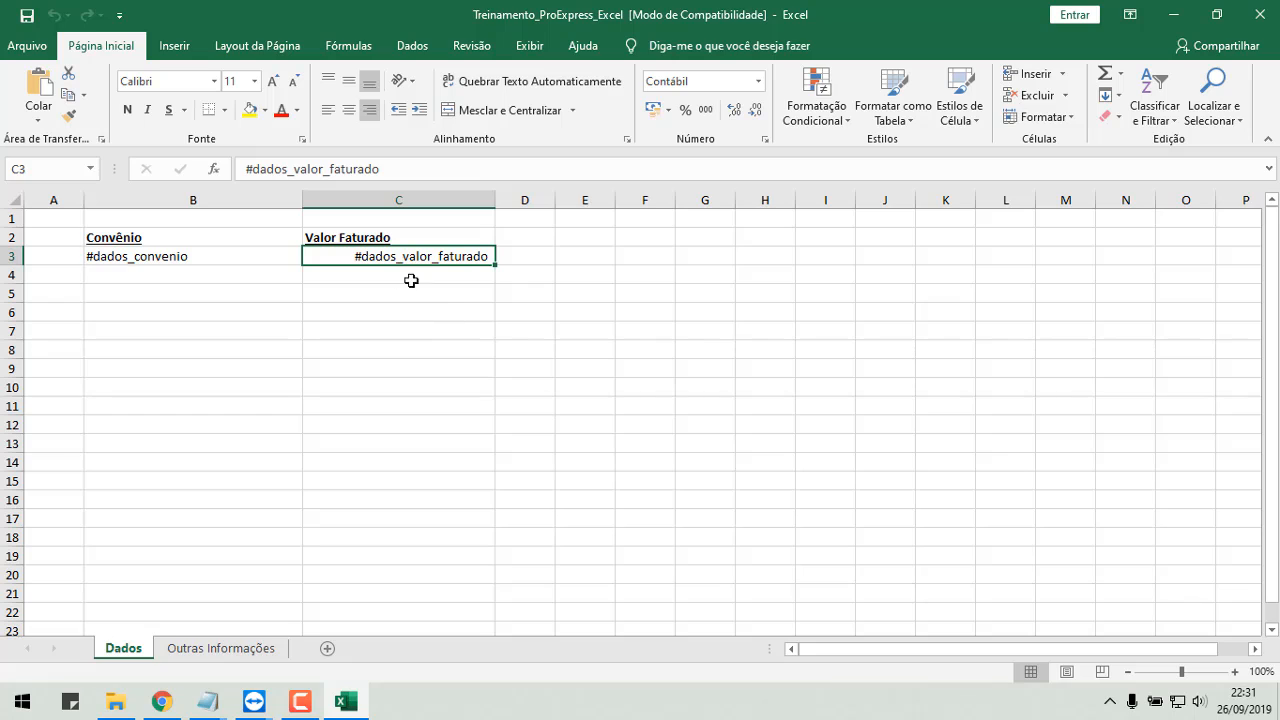
click(246, 650)
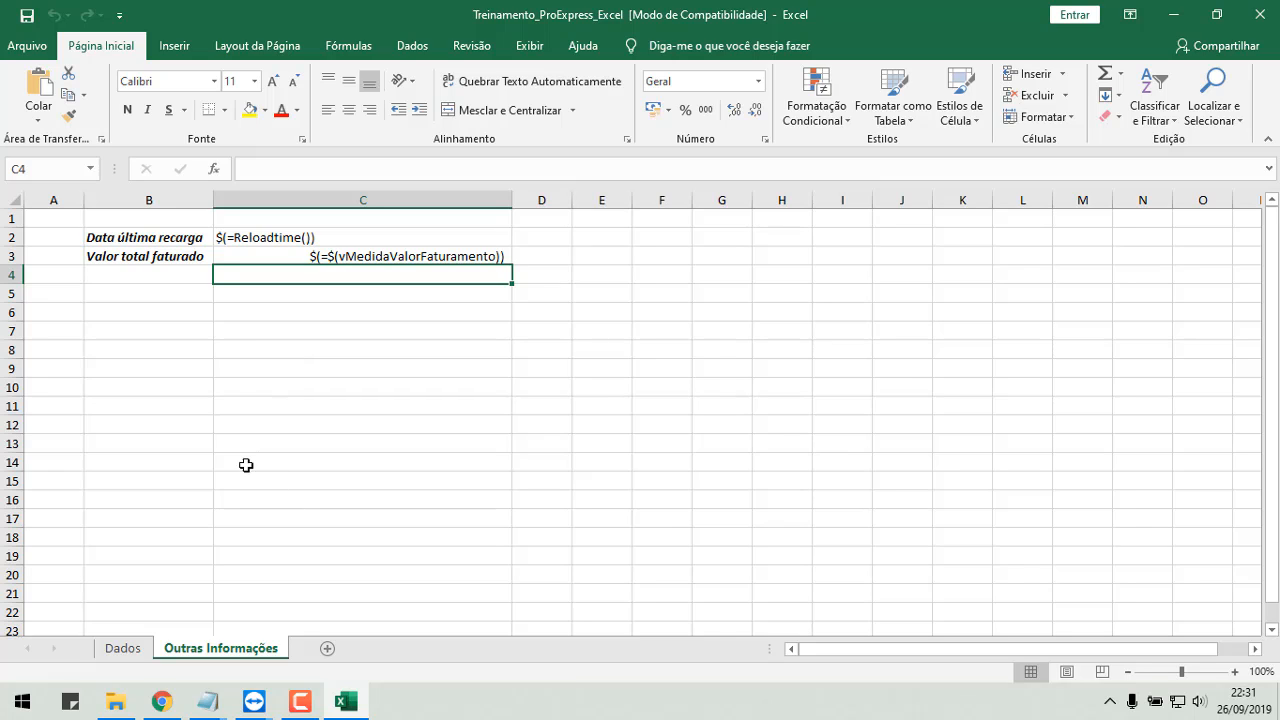
click(178, 238)
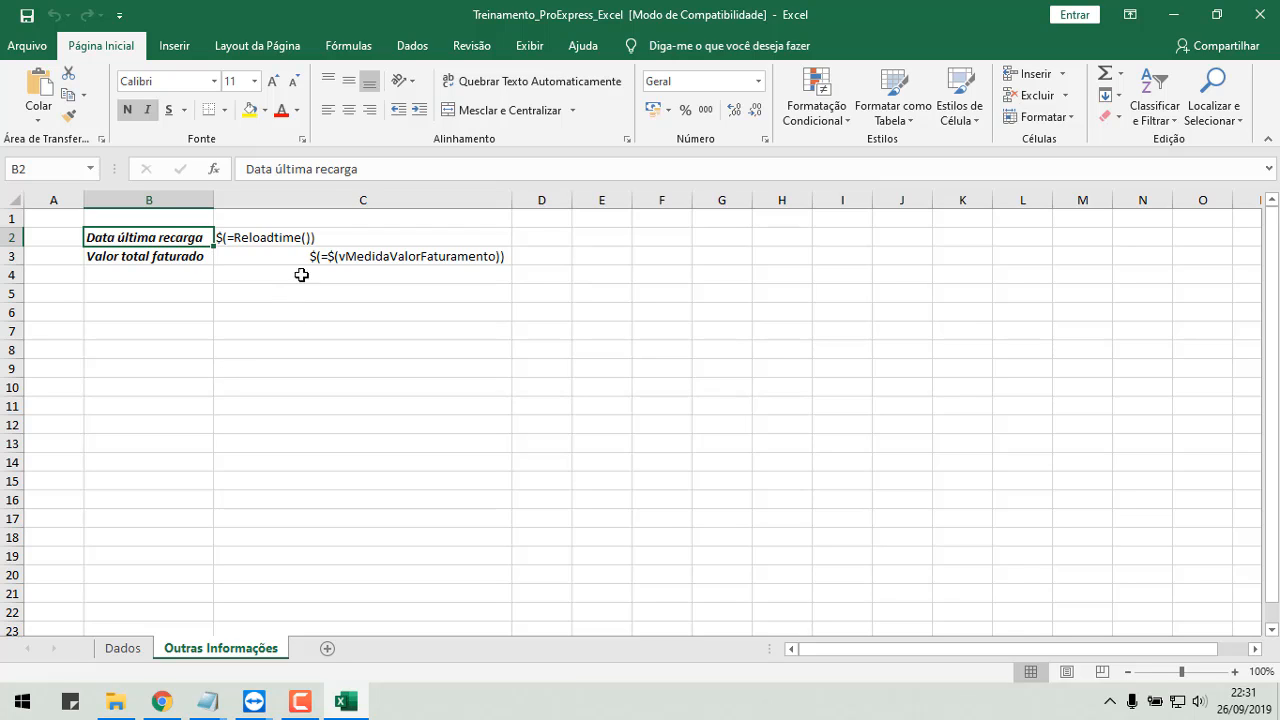
click(328, 237)
click(123, 650)
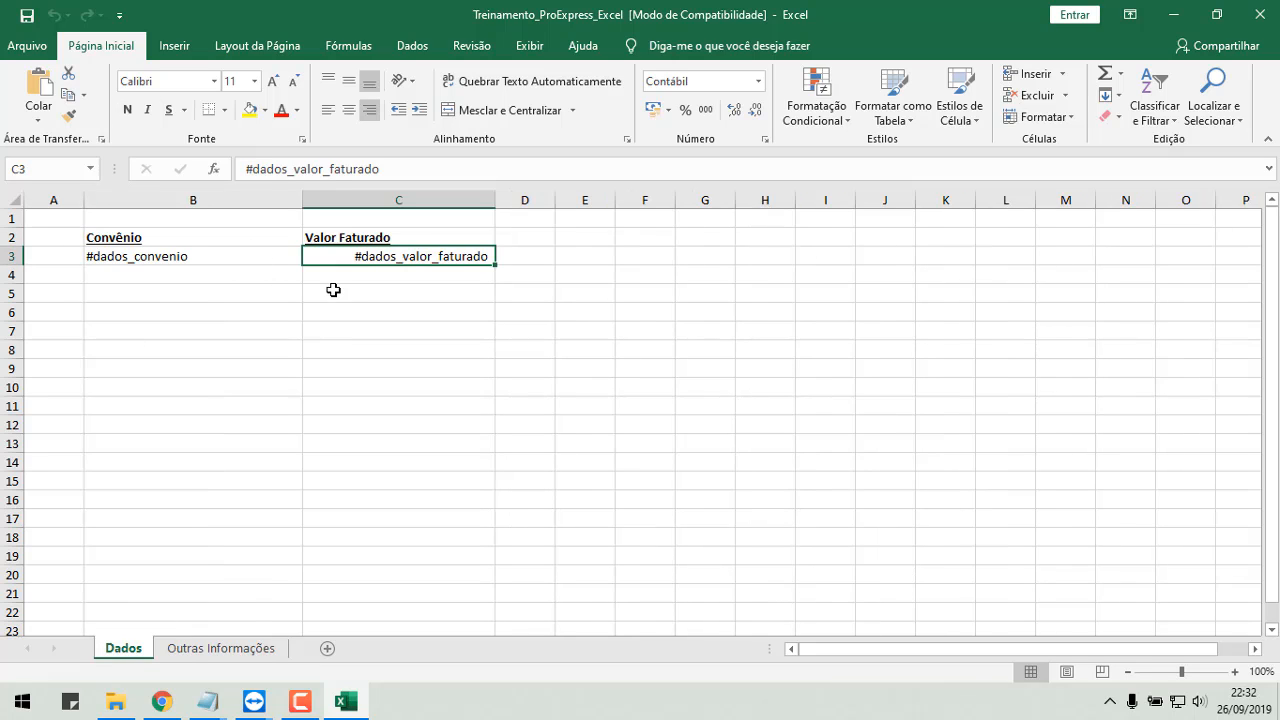
Return to ProExpress's Edit Report page in TeamViewer and review the report's total row properties, closing them without changes.
click(1173, 15)
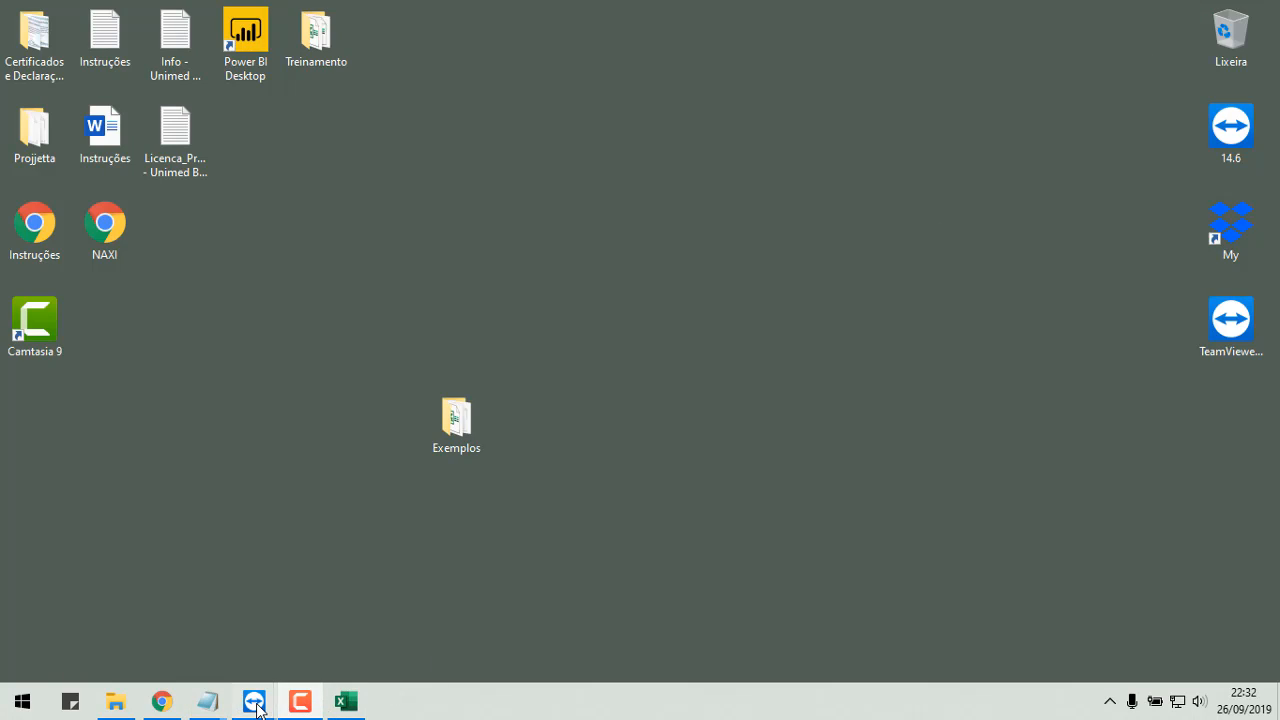
mouse_move(256, 706)
click(380, 614)
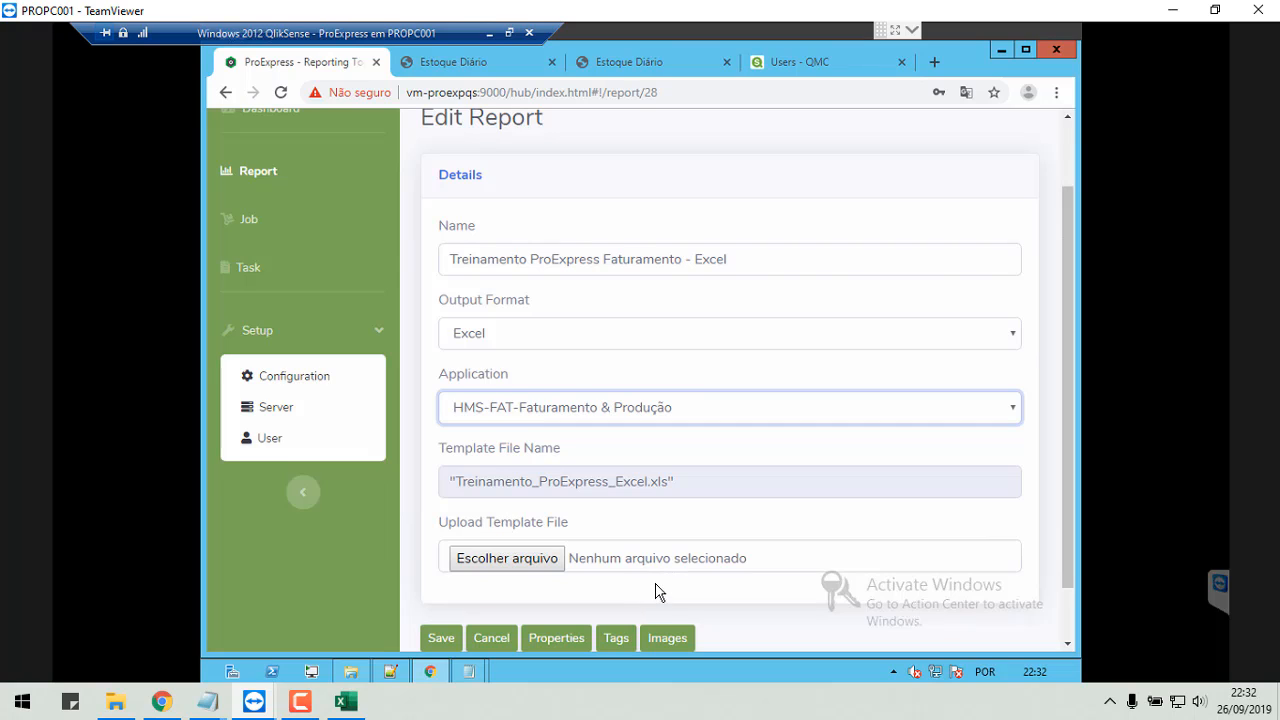
scroll(660, 590, down, 1)
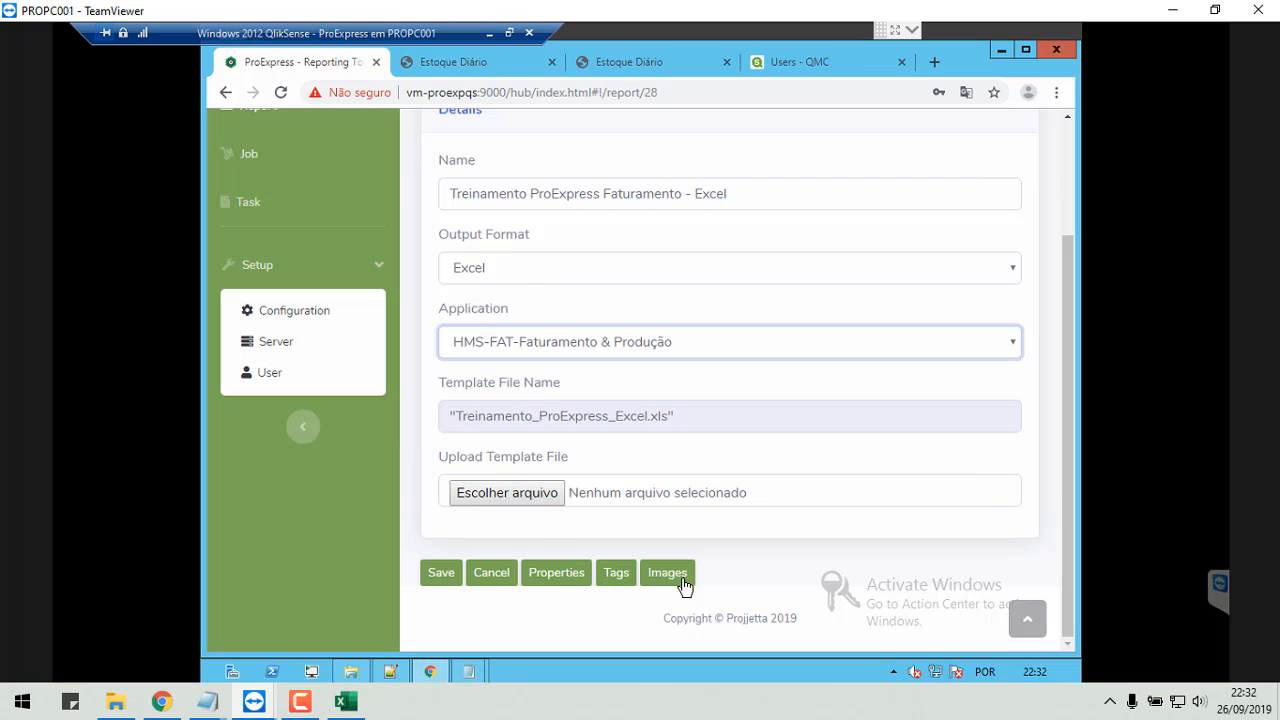
click(553, 584)
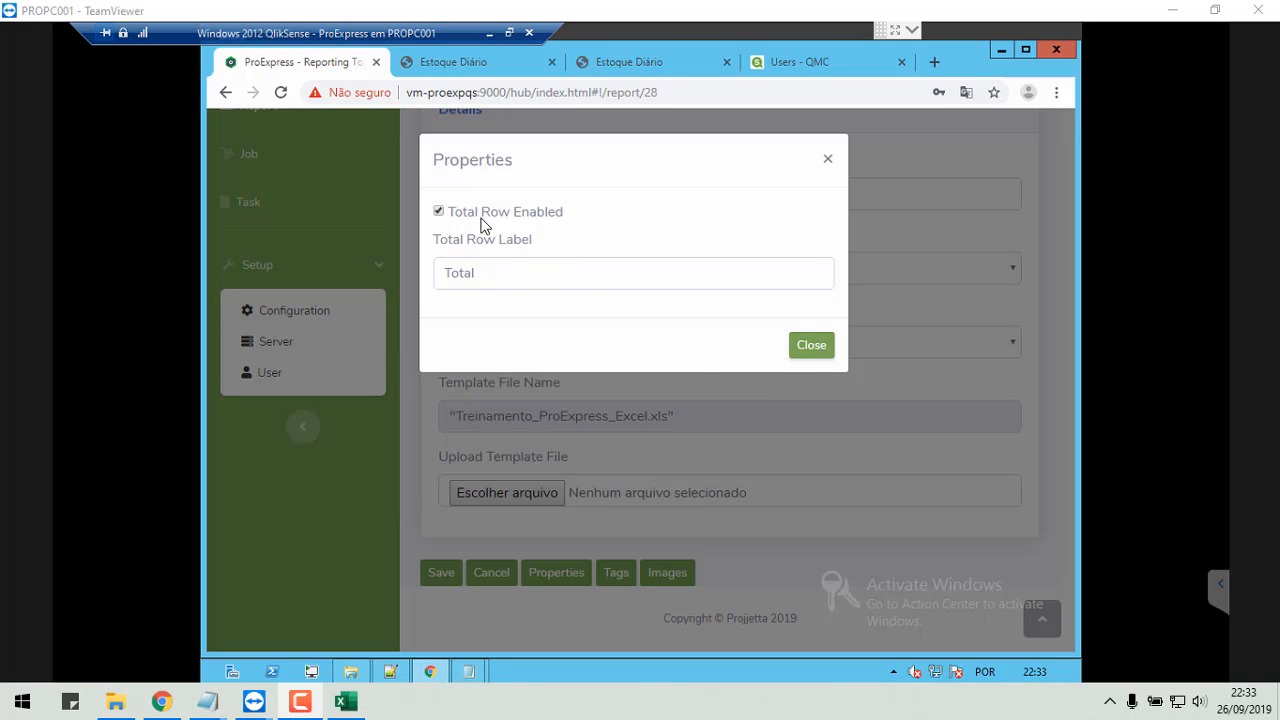
click(823, 350)
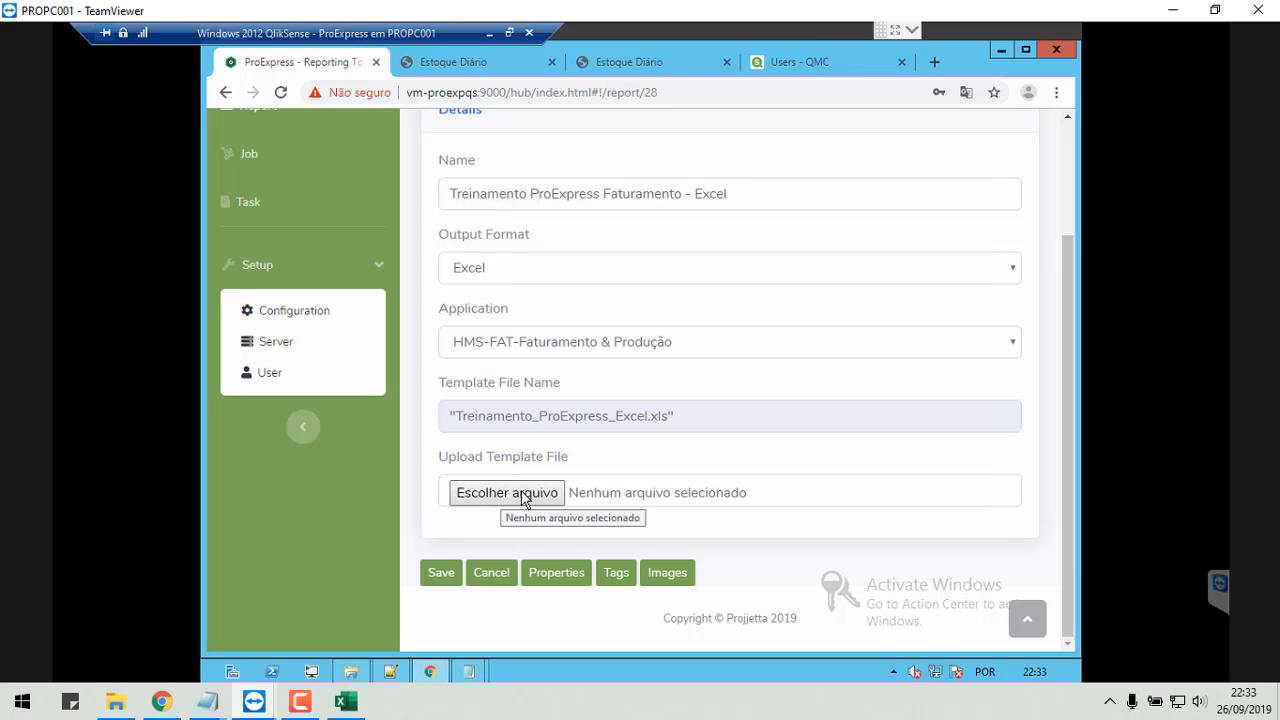
Open the report's tag links and review the source types available for the #dados_convenio tag.
click(616, 575)
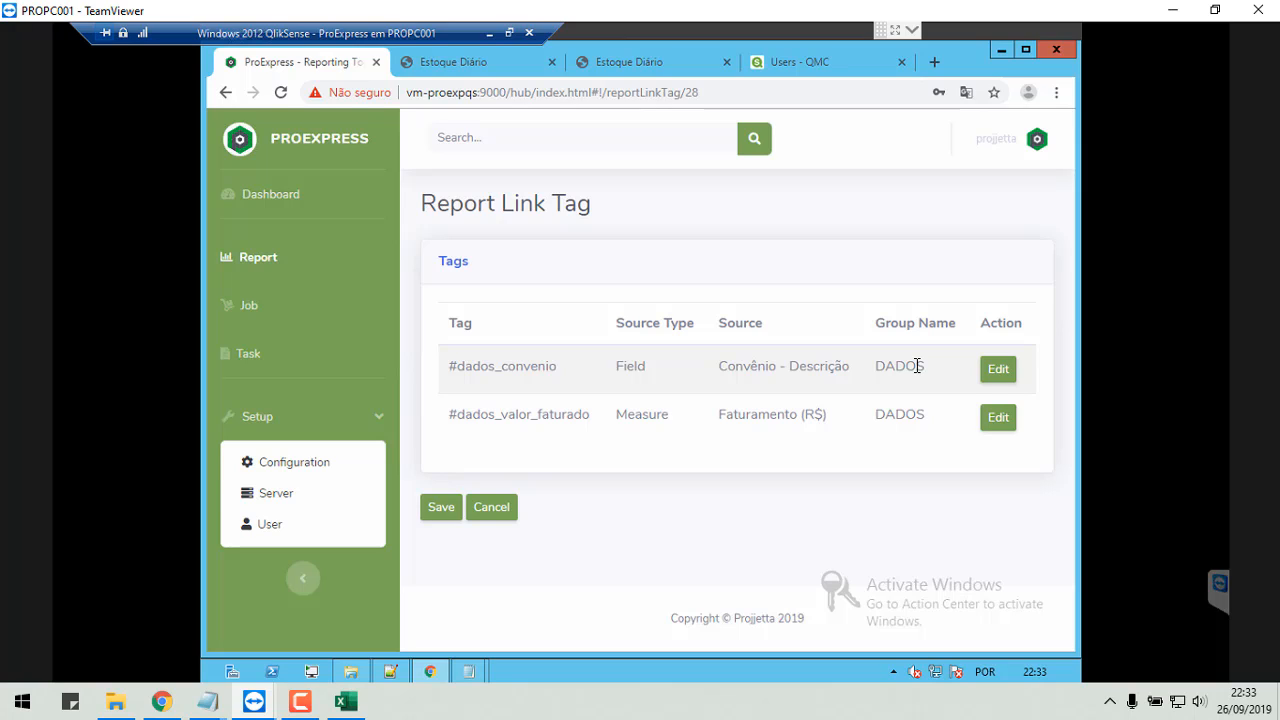
click(998, 370)
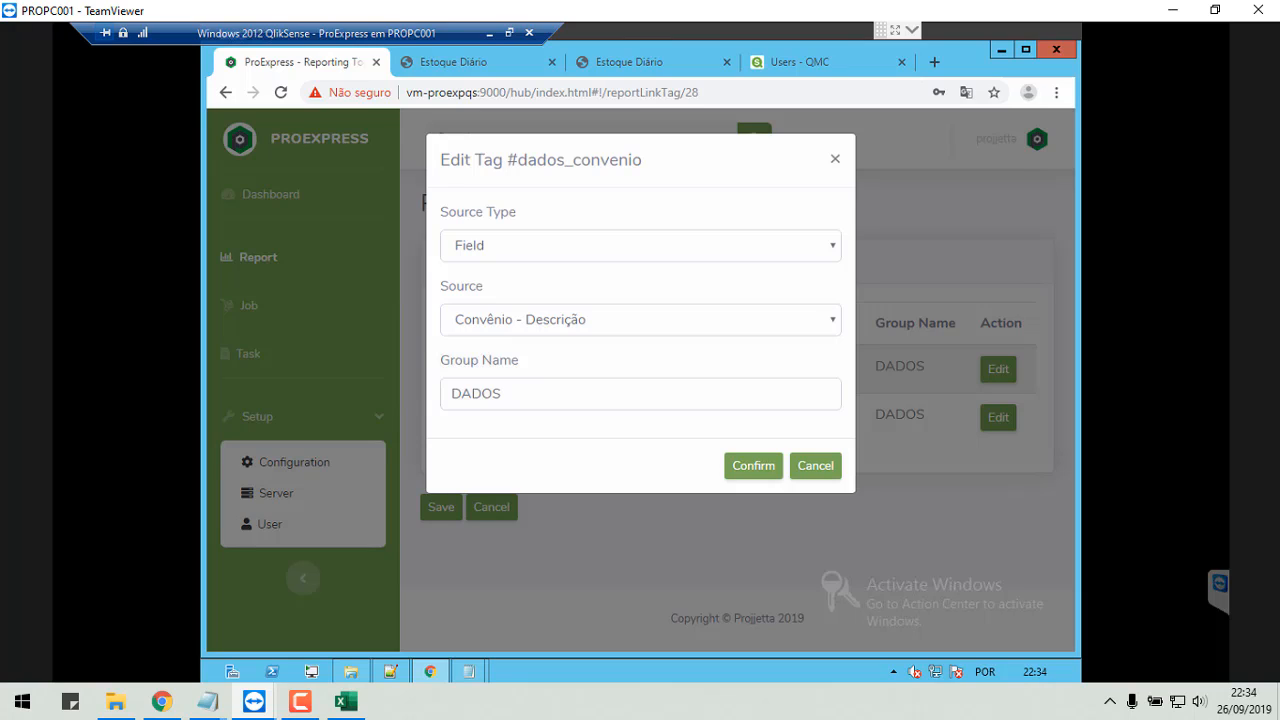
click(548, 251)
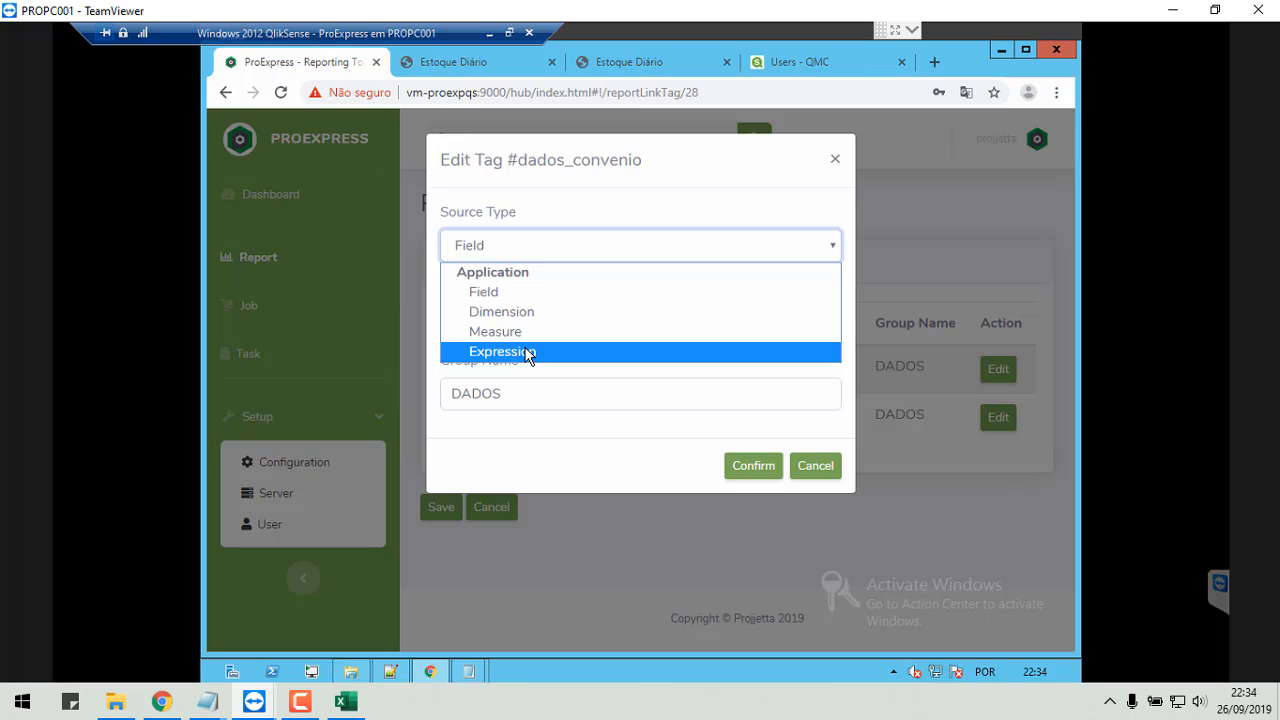
click(518, 249)
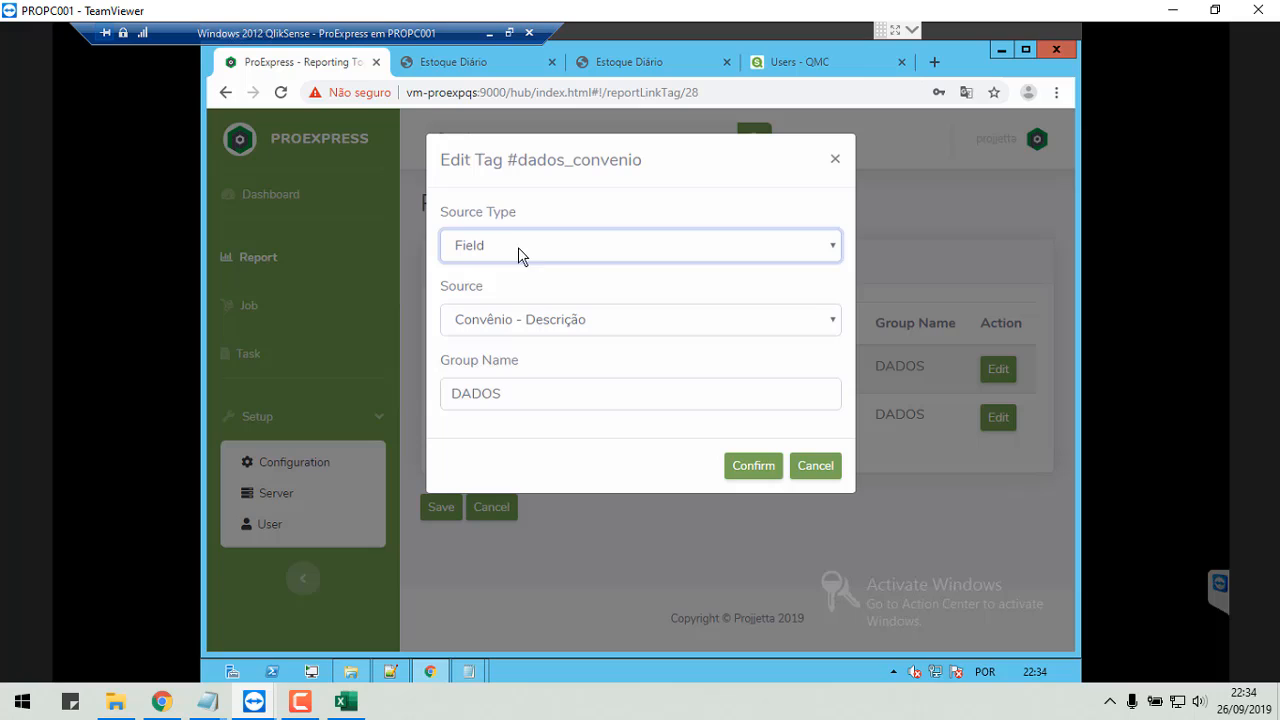
Look through the source fields available for the #dados_convenio tag, then cancel the tag edit.
click(553, 325)
scroll(585, 366, up, 1)
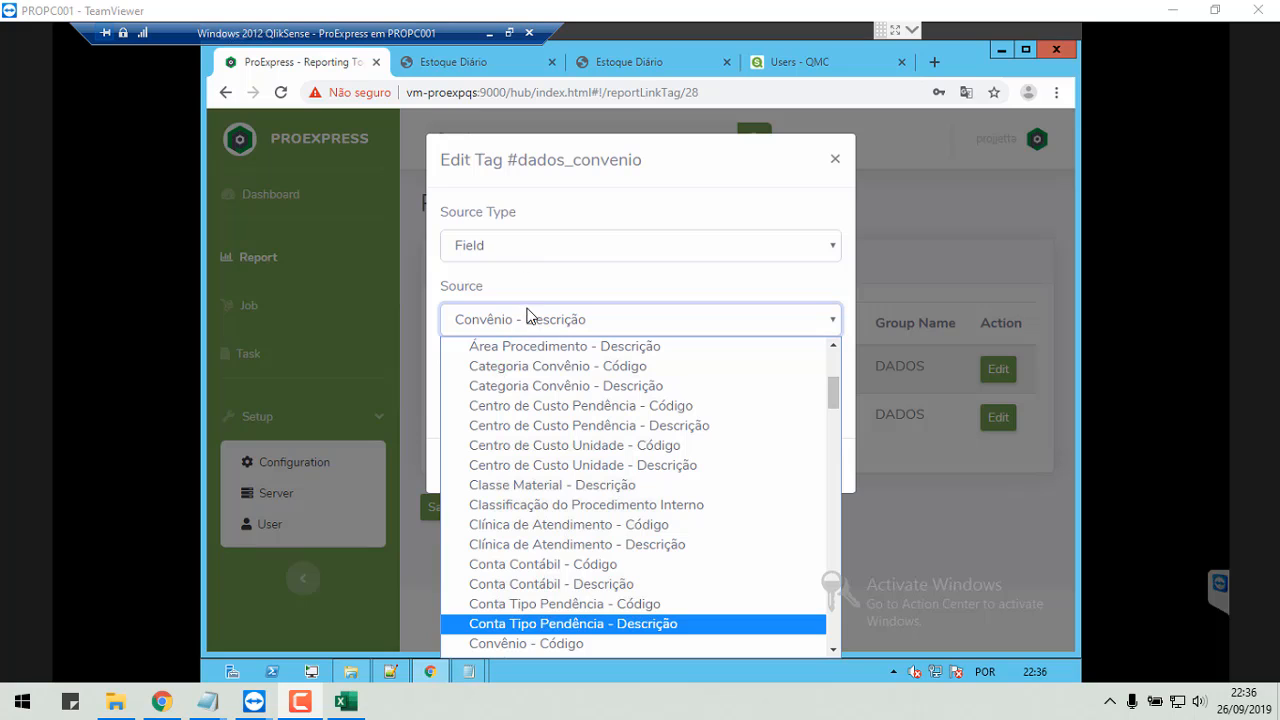
click(508, 326)
click(548, 323)
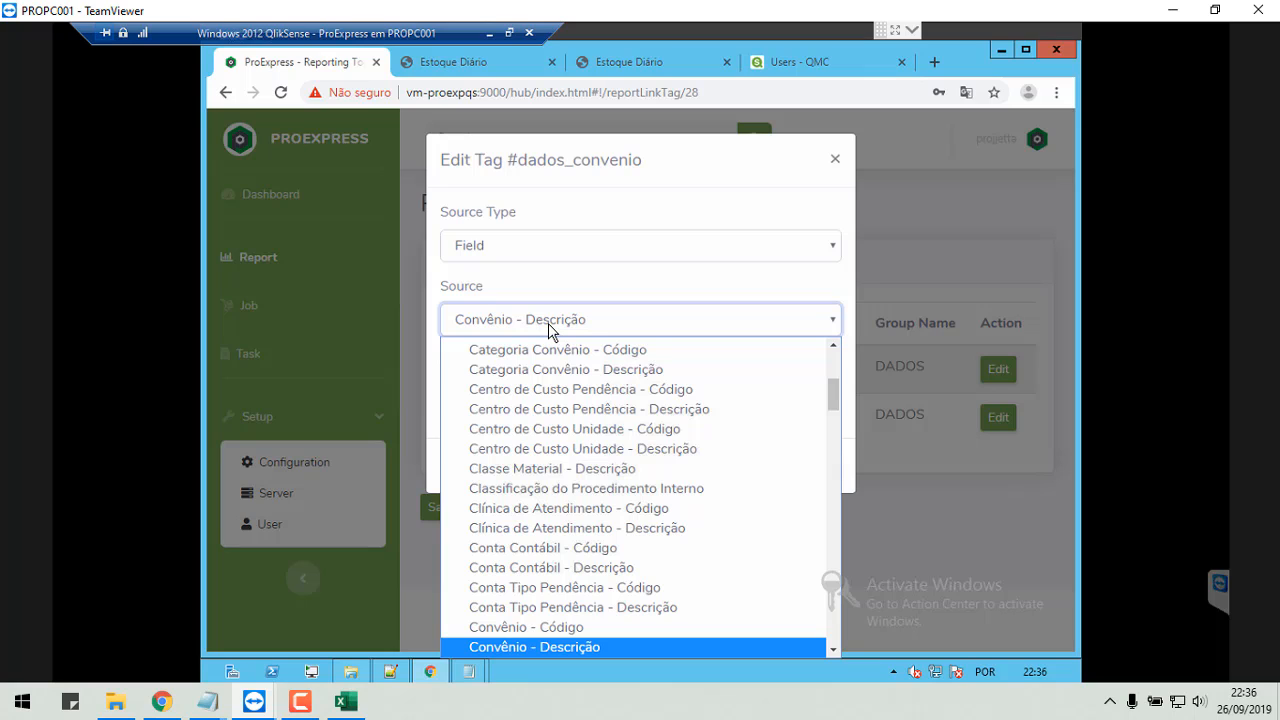
click(548, 323)
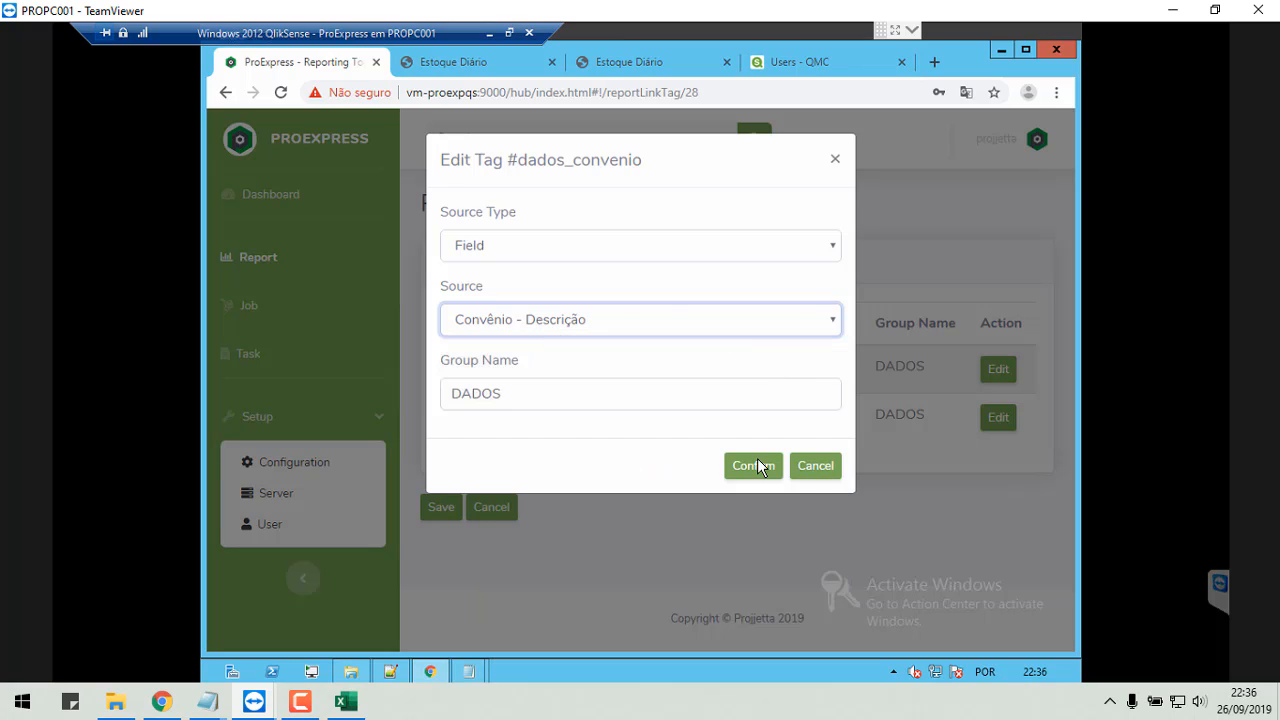
click(805, 471)
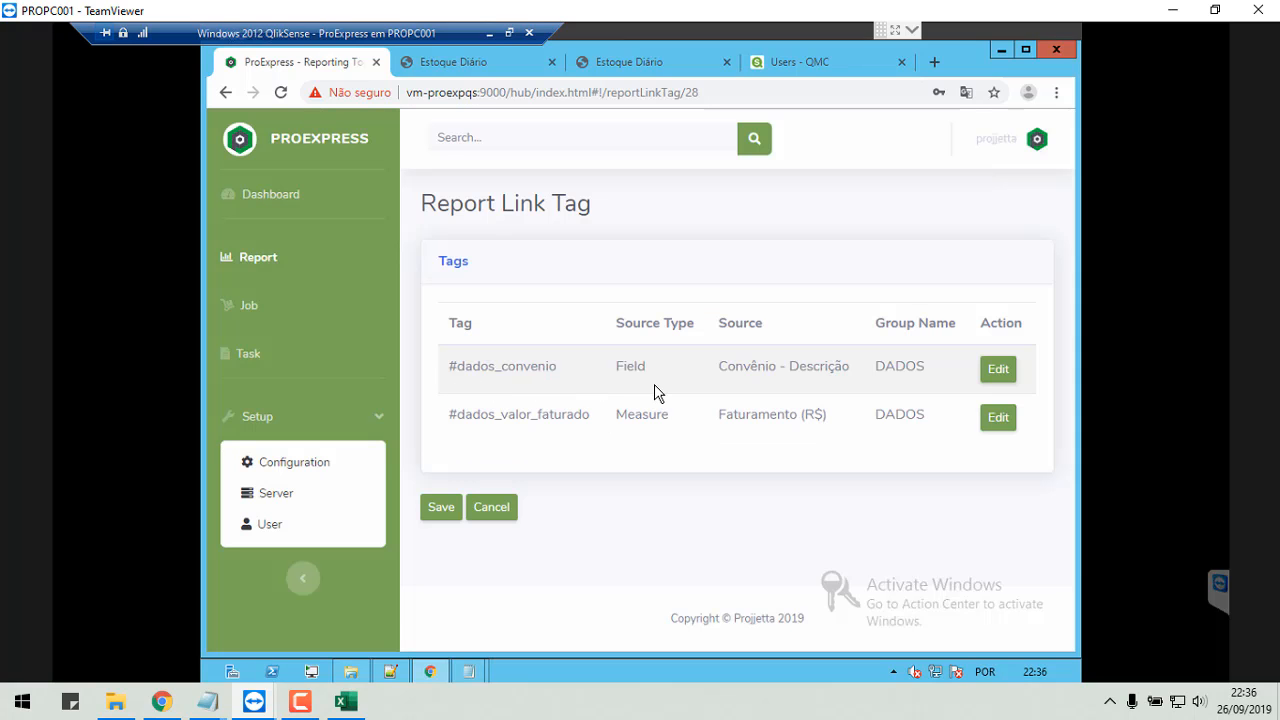
Reopen the #dados_convenio tag for editing, inspect its Group Name, and switch back to the Excel template.
click(997, 369)
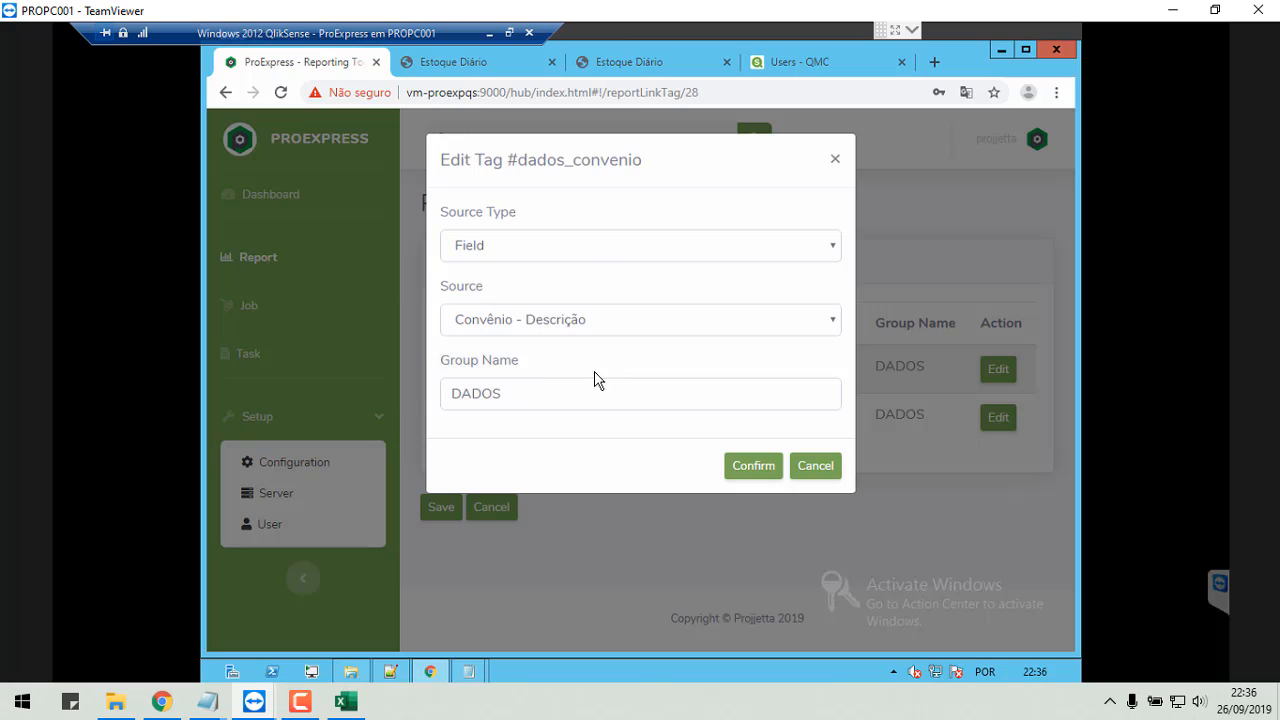
click(520, 396)
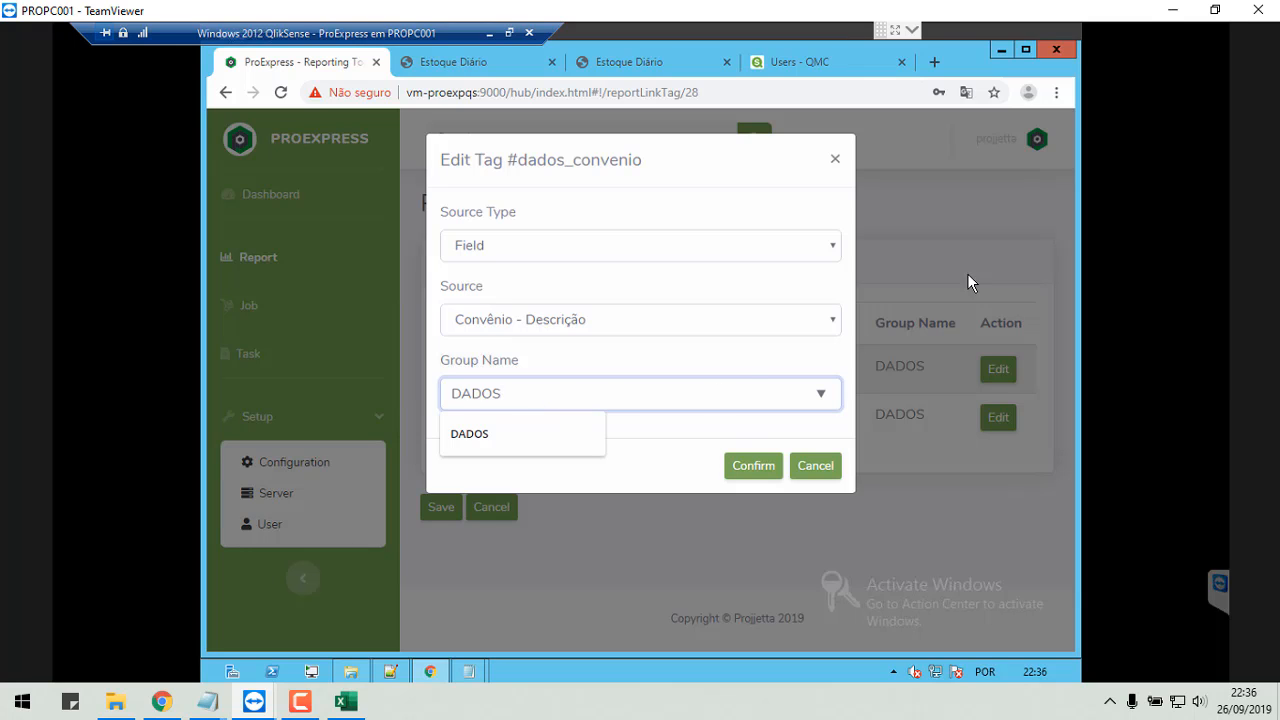
click(1172, 10)
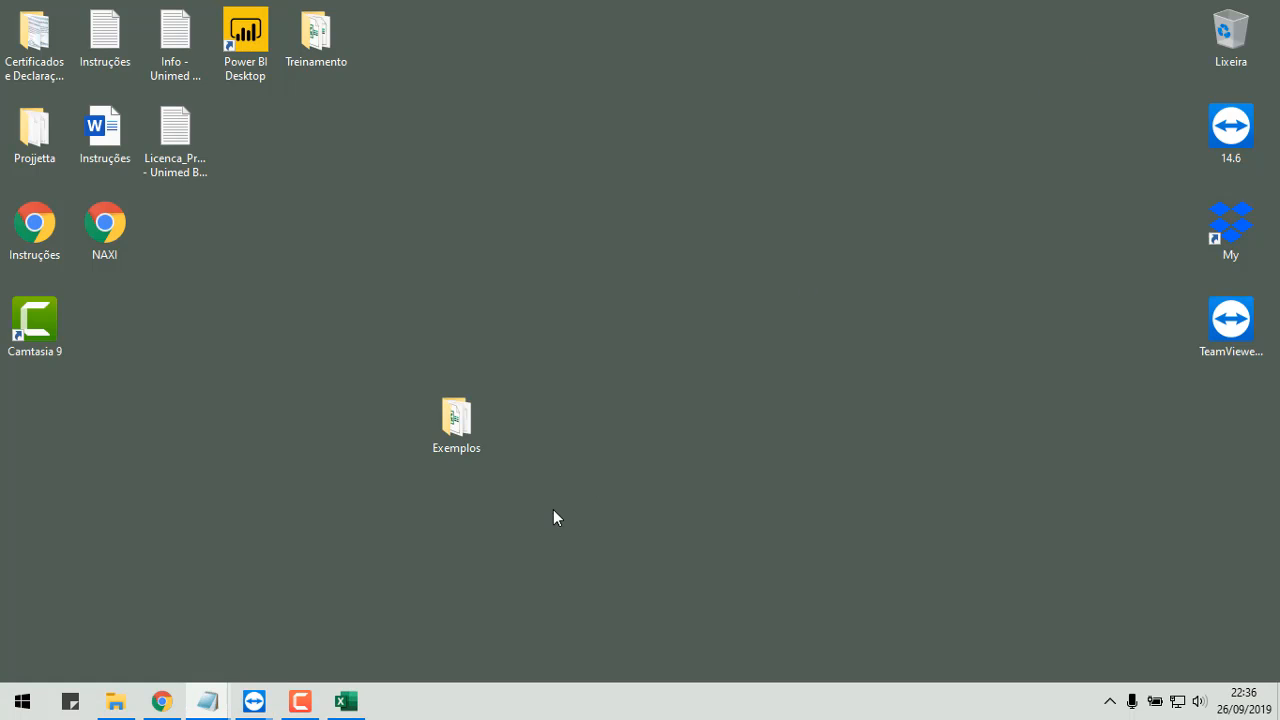
click(358, 710)
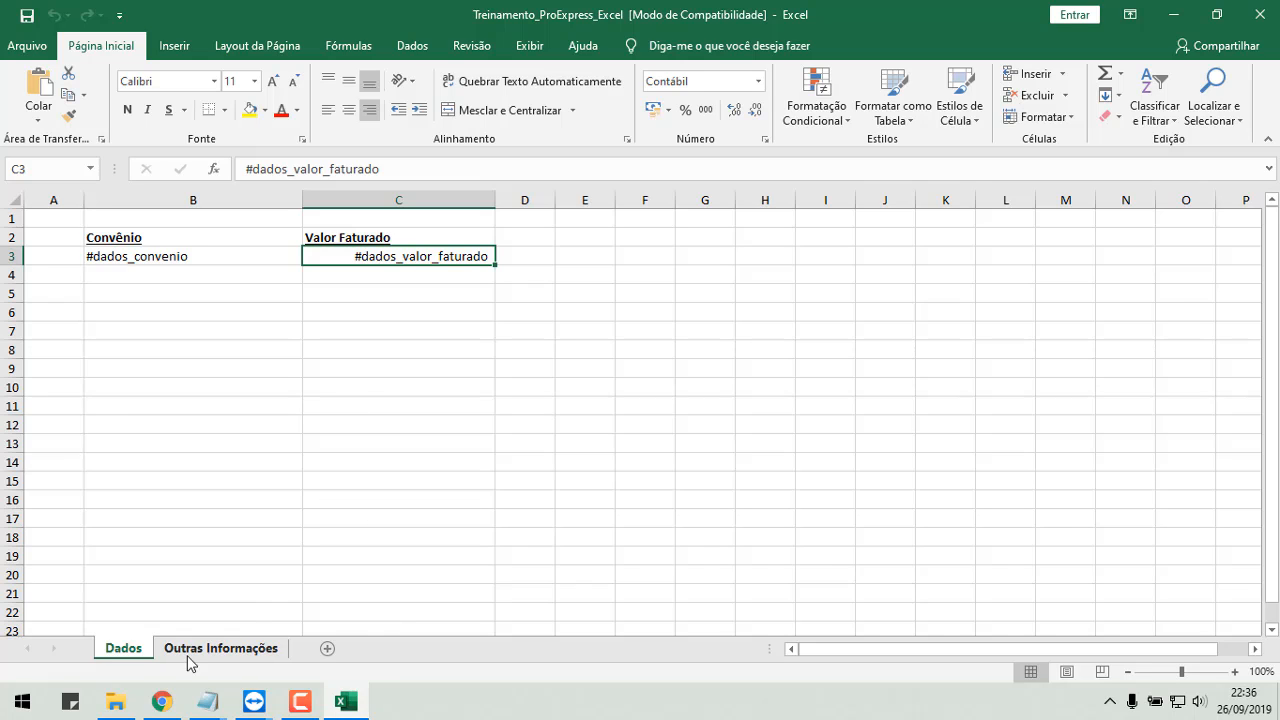
Compare the Dados and Outras Informações sheets of the template by alternating between them, ending on Dados.
click(222, 652)
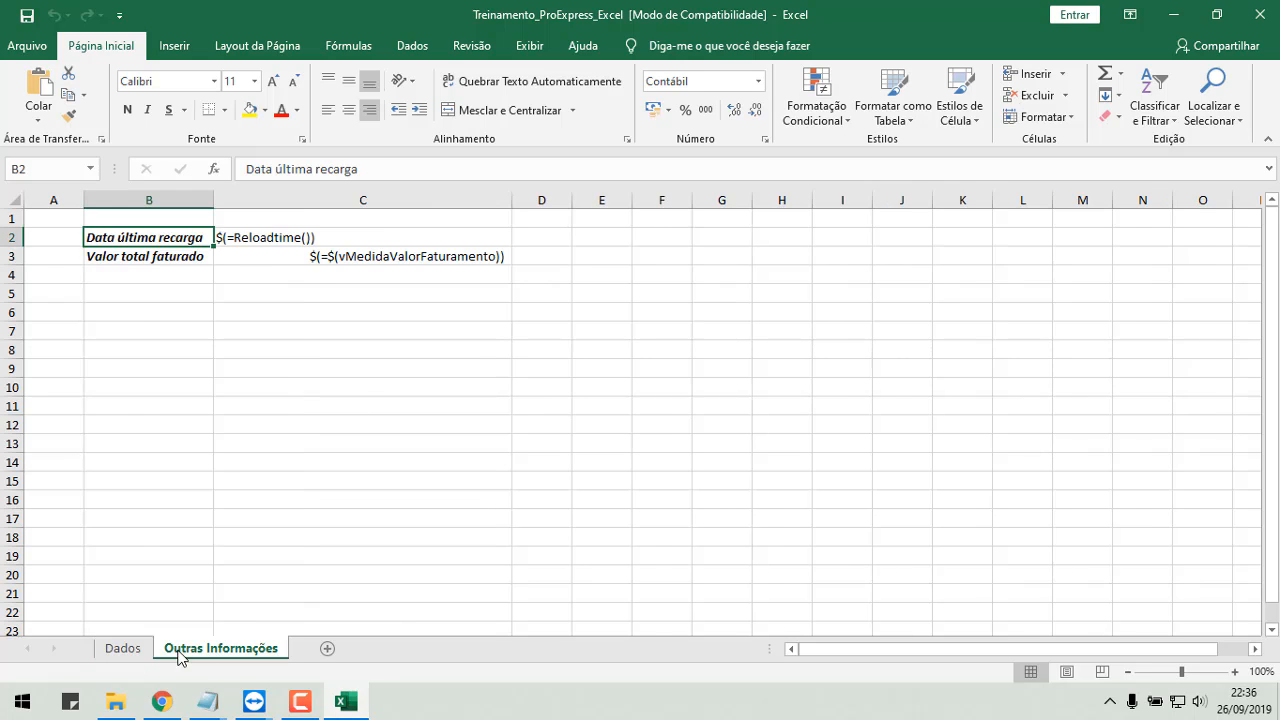
click(134, 656)
click(185, 655)
click(136, 656)
click(202, 656)
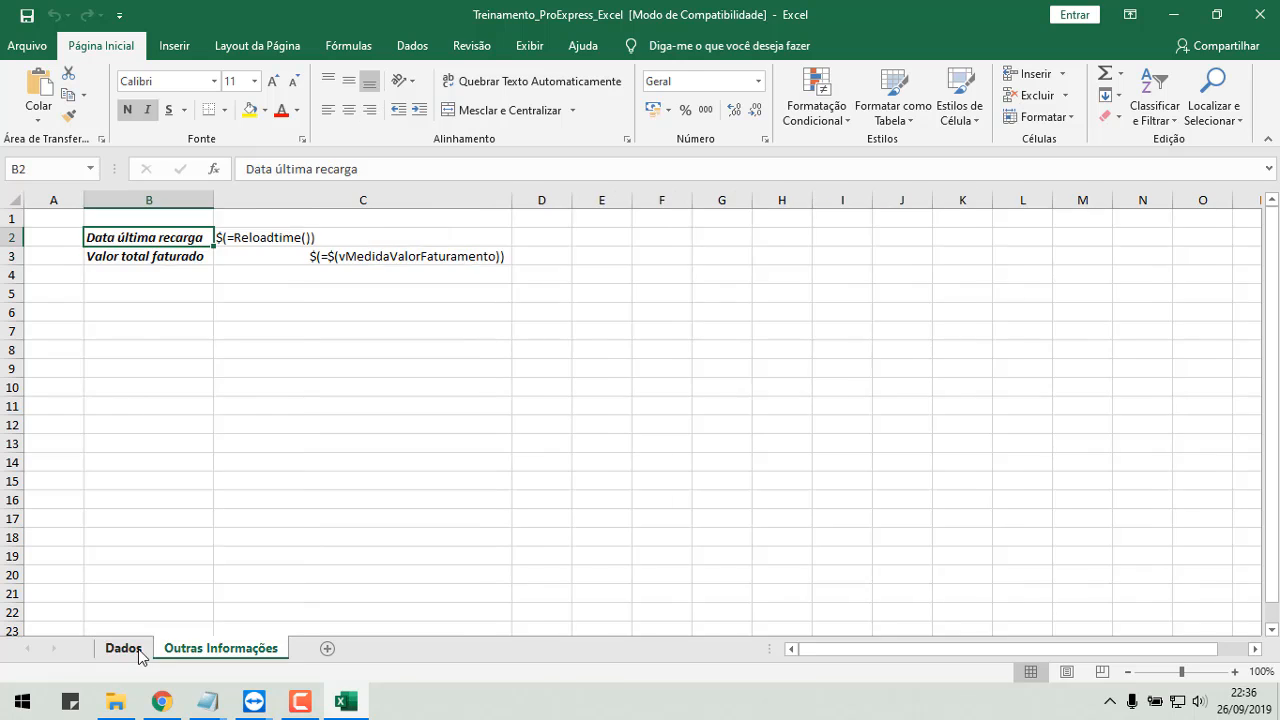
click(140, 656)
click(221, 652)
click(128, 654)
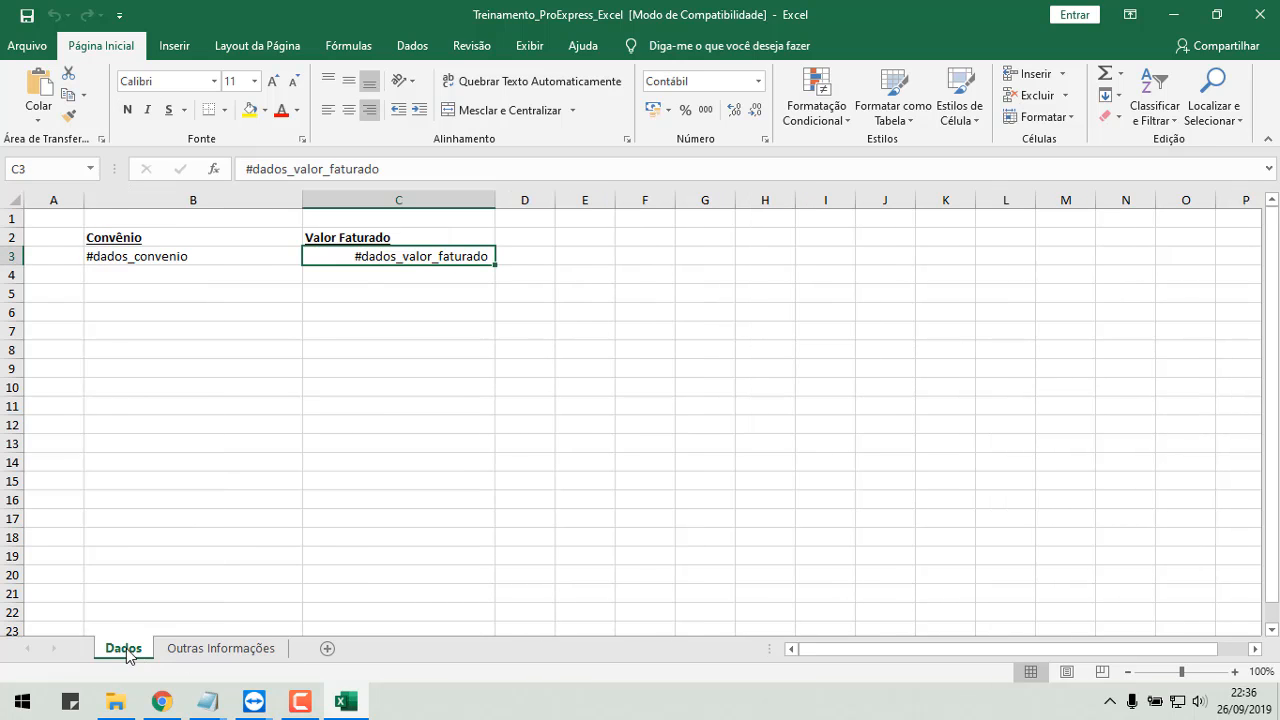
click(203, 656)
click(142, 656)
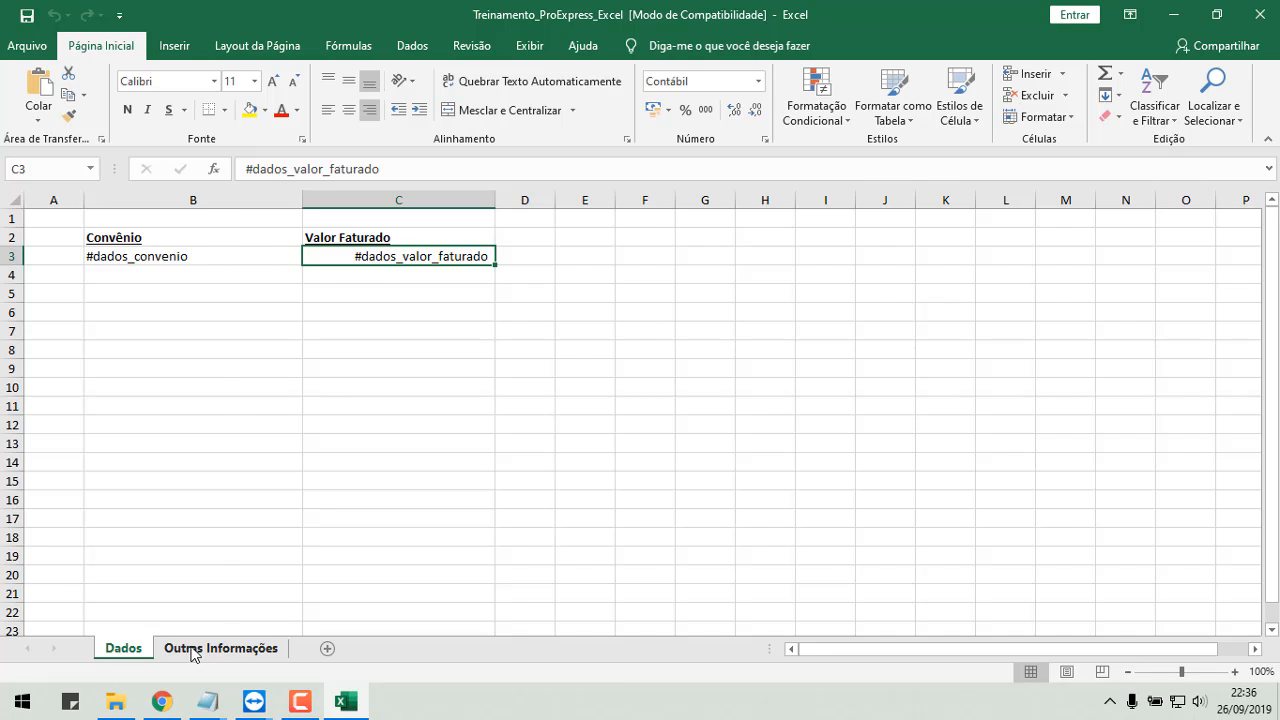
click(194, 654)
click(128, 652)
click(192, 652)
click(128, 655)
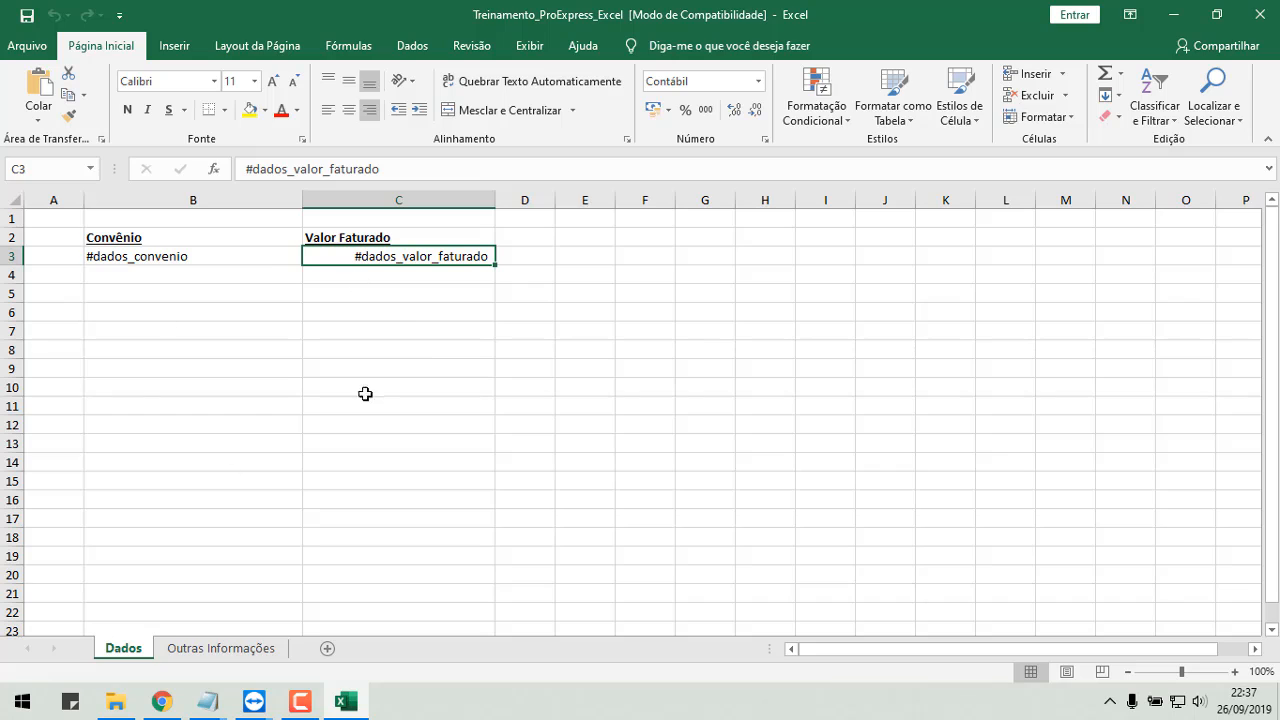
Rename the Dados sheet as Financeiro.
double_click(125, 650)
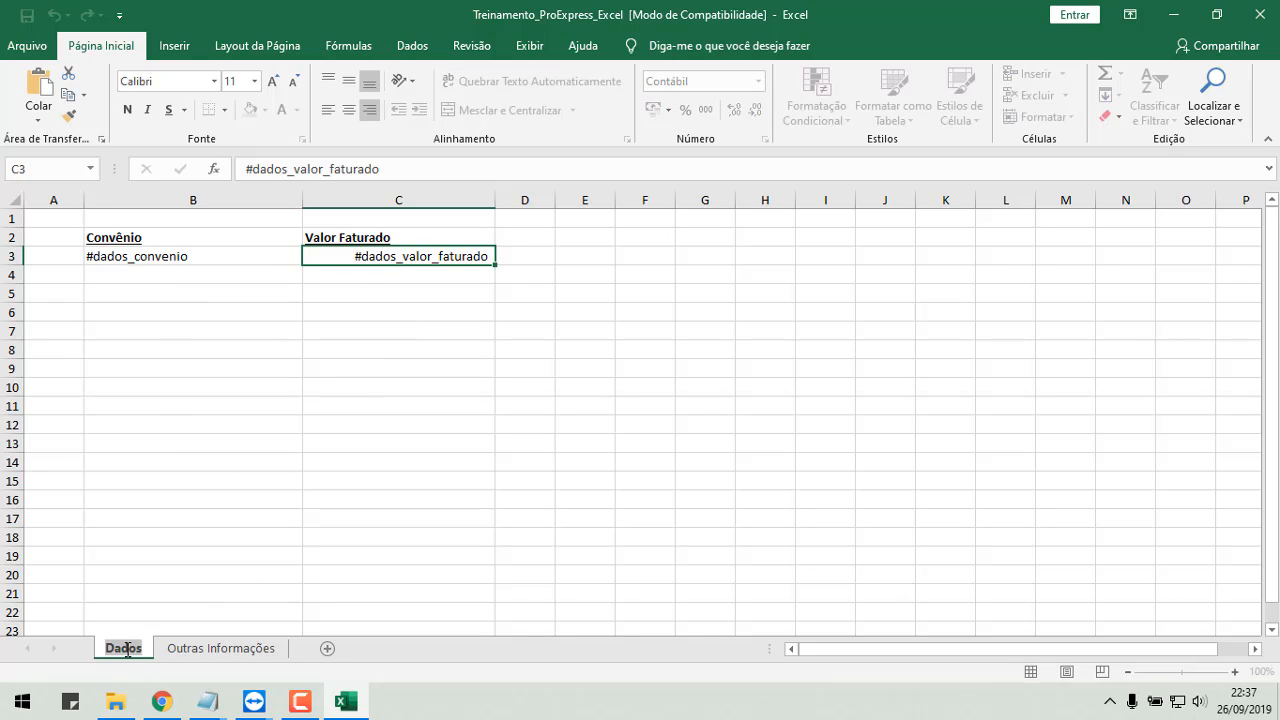
text(Fin)
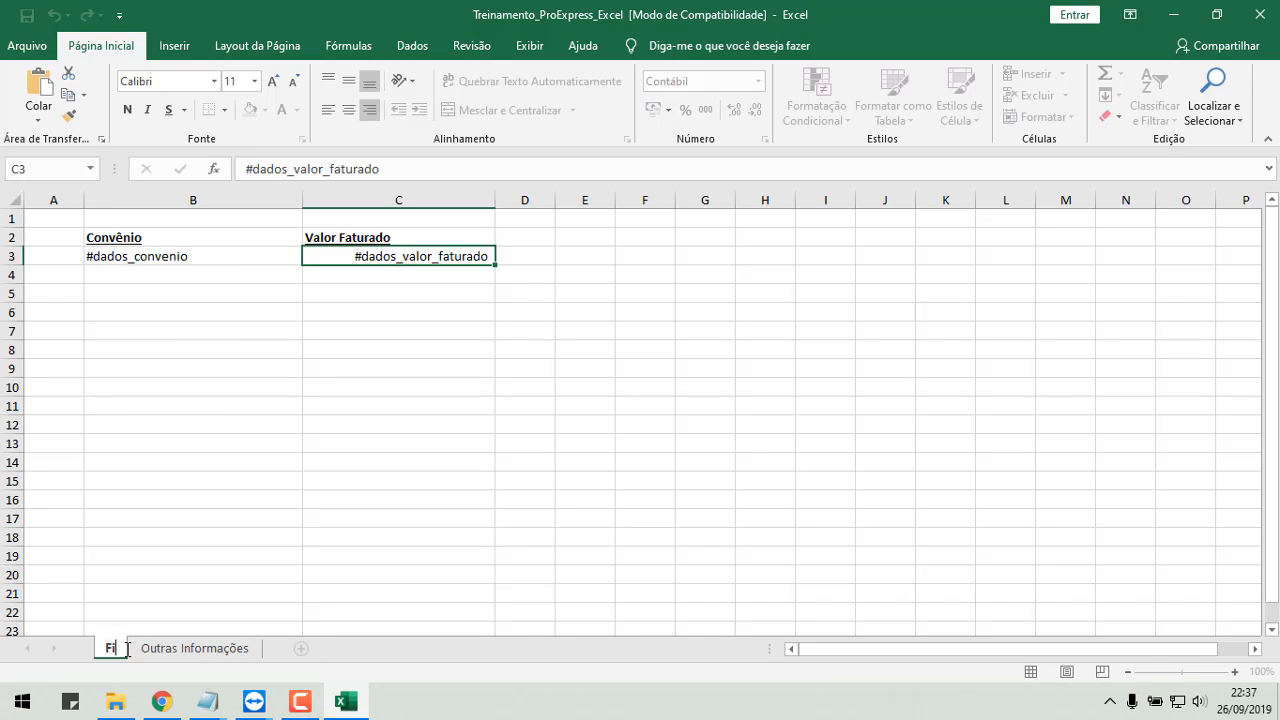
text(an)
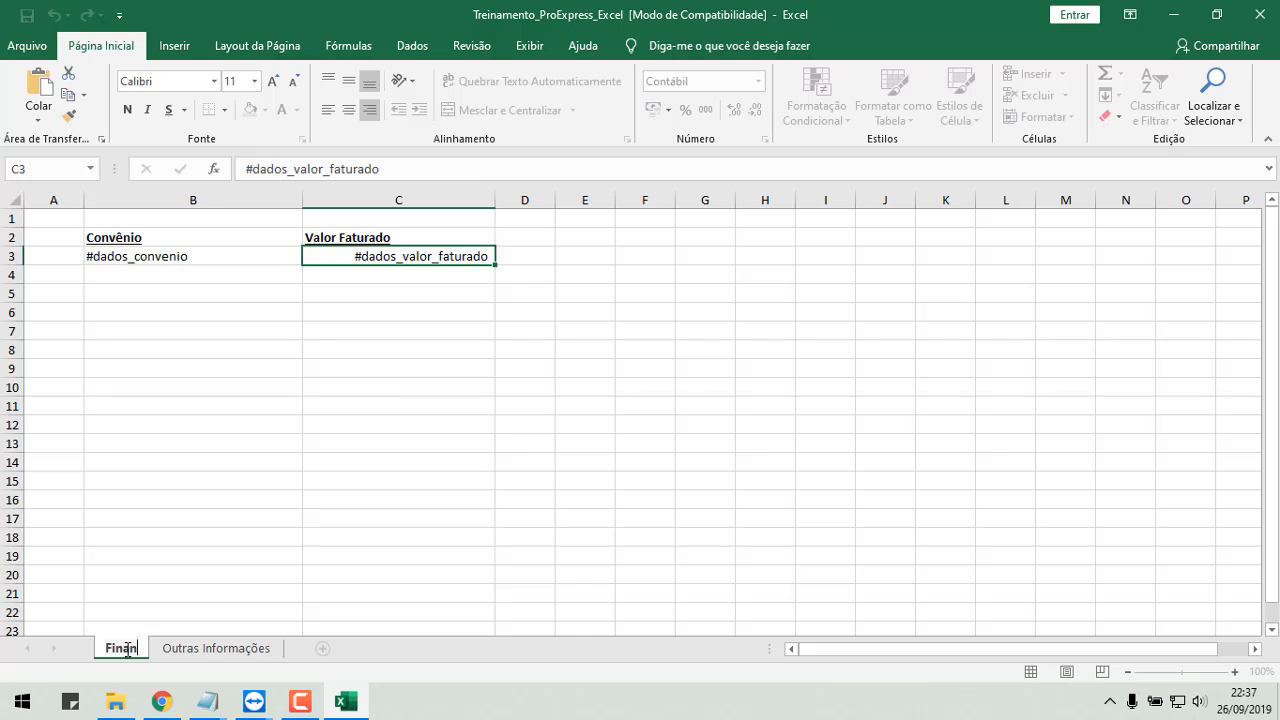
text(ceiro)
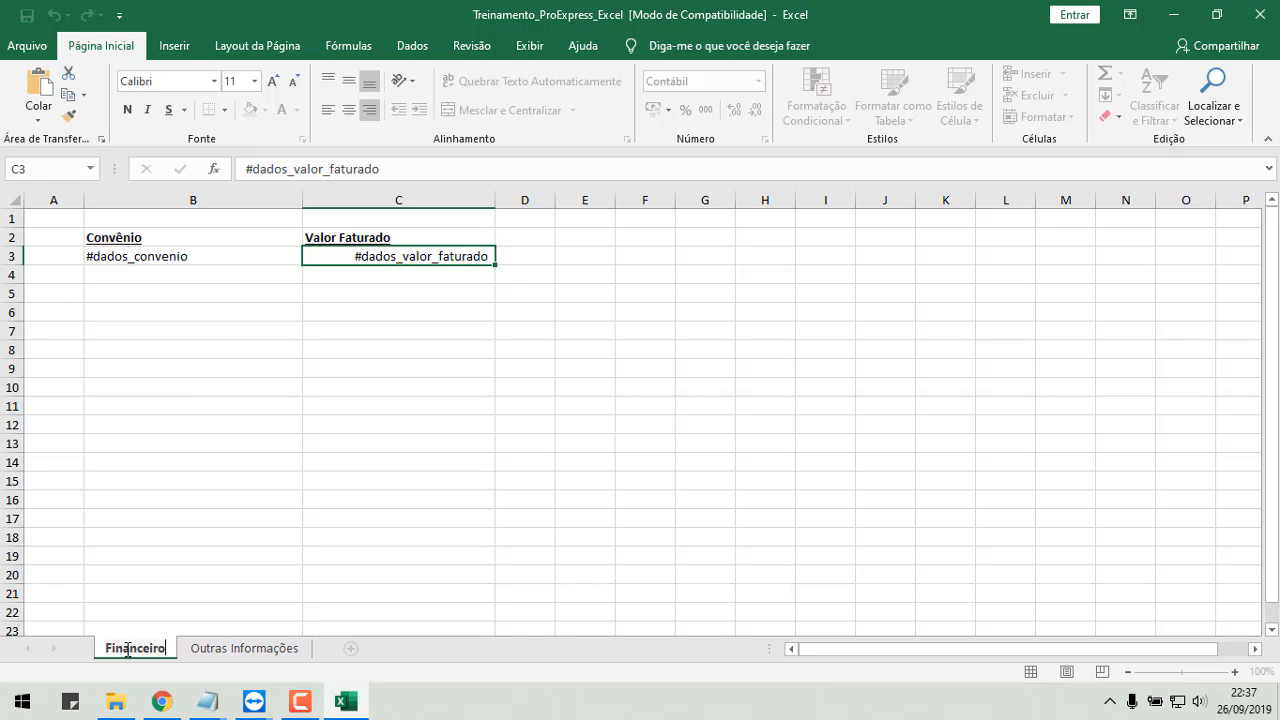
key(Return)
Rename the Outras Informações sheet as Administrativo.
click(222, 655)
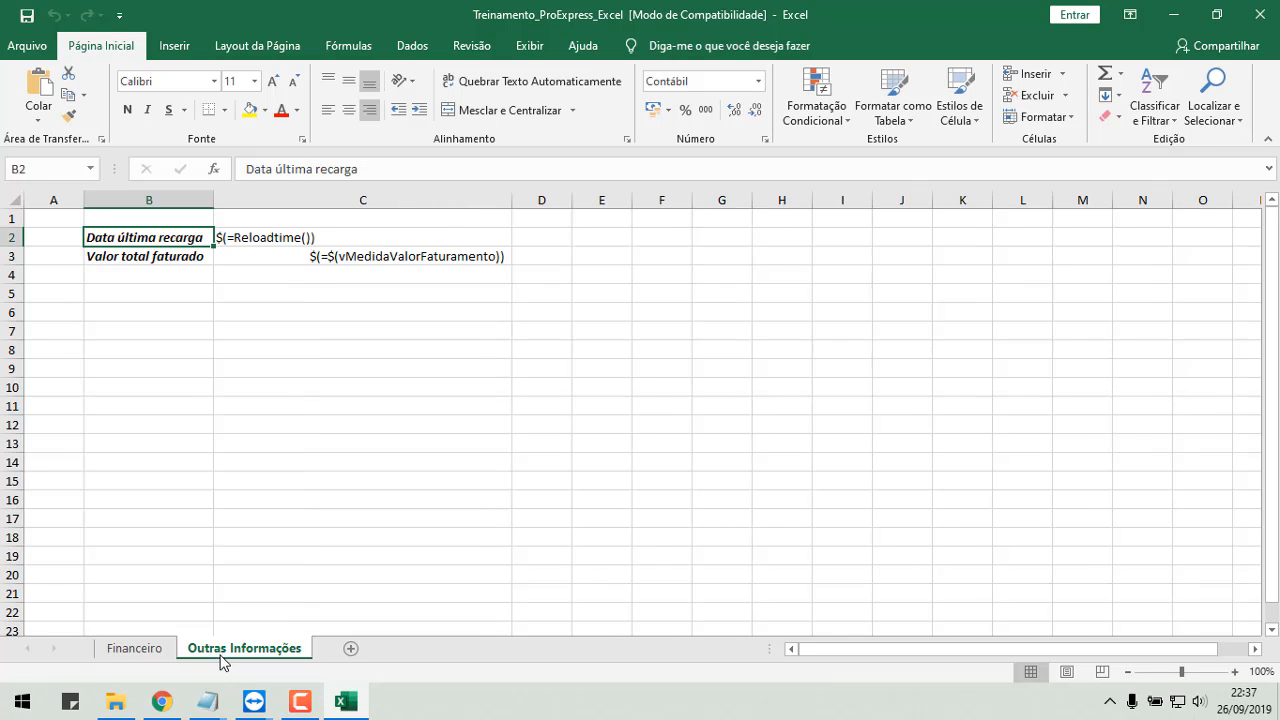
double_click(222, 652)
key(Return)
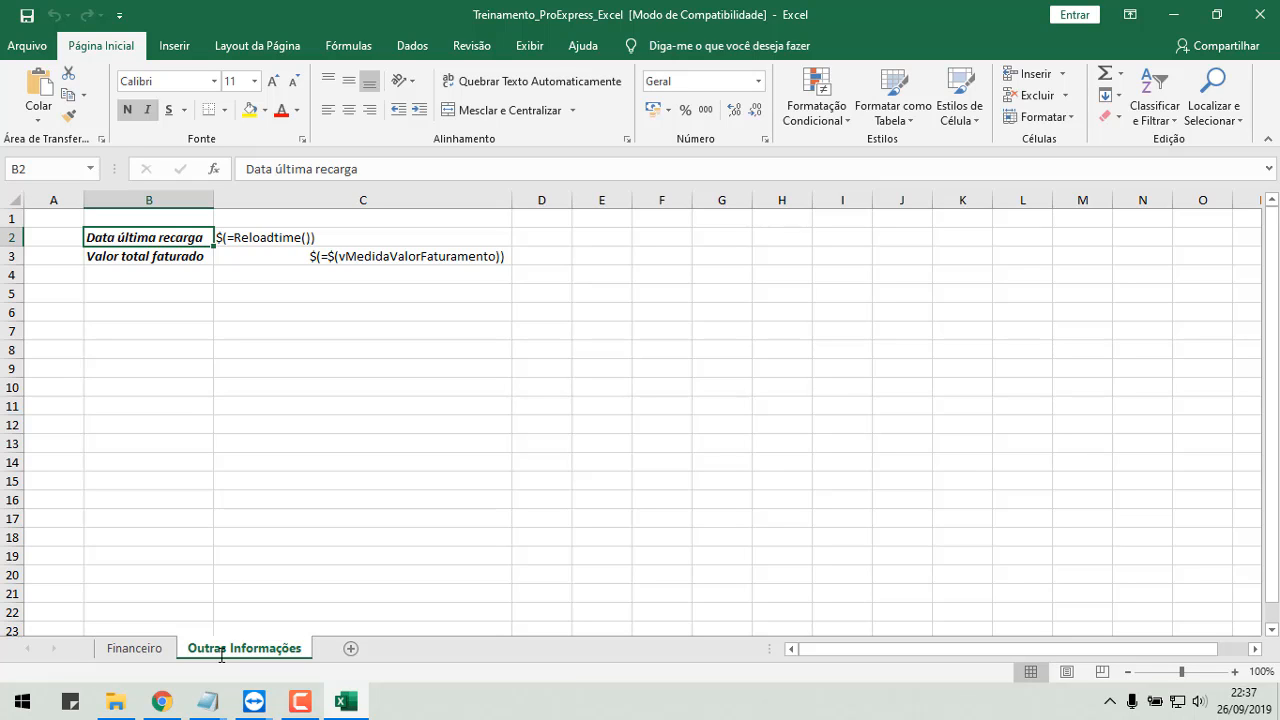
double_click(214, 652)
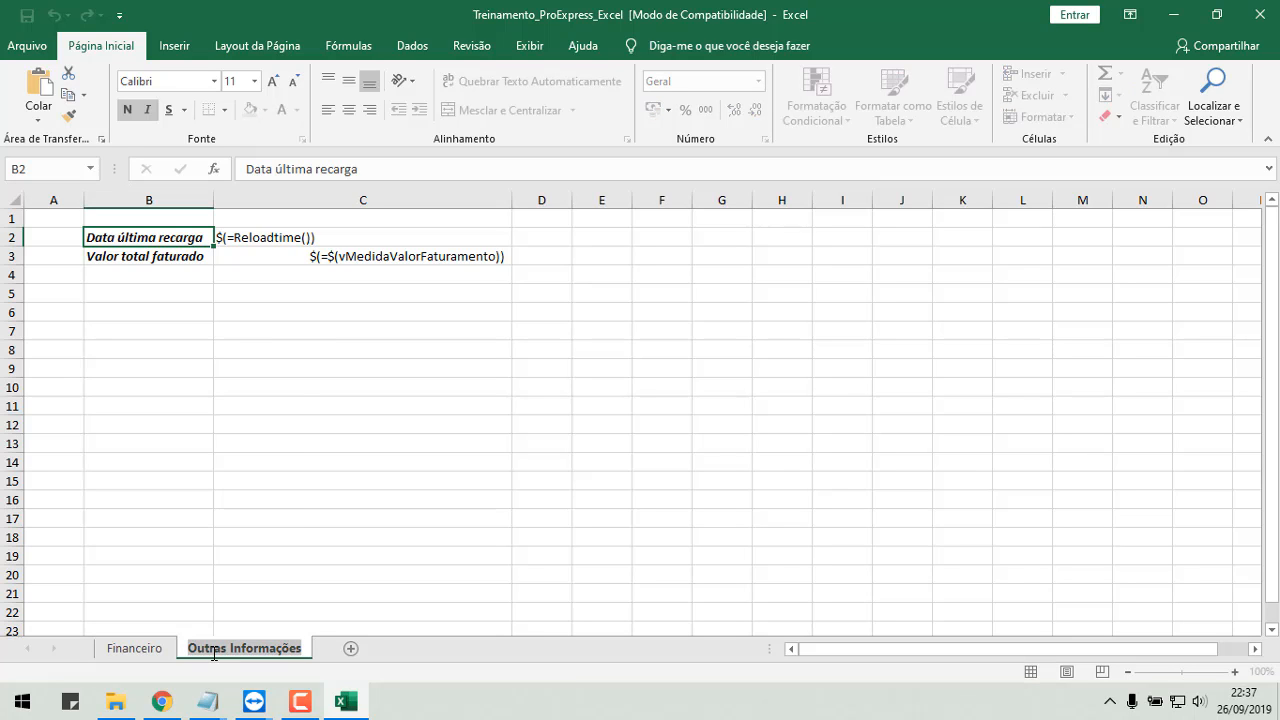
text(Admini)
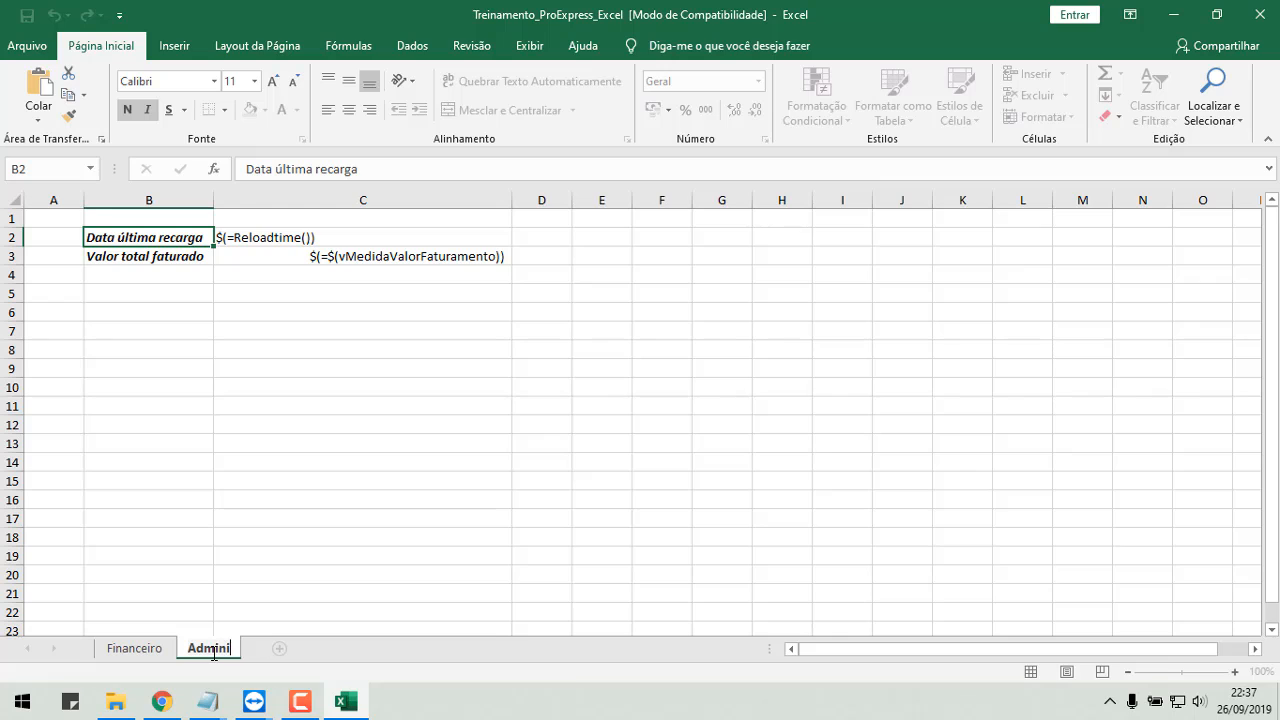
text(strativo)
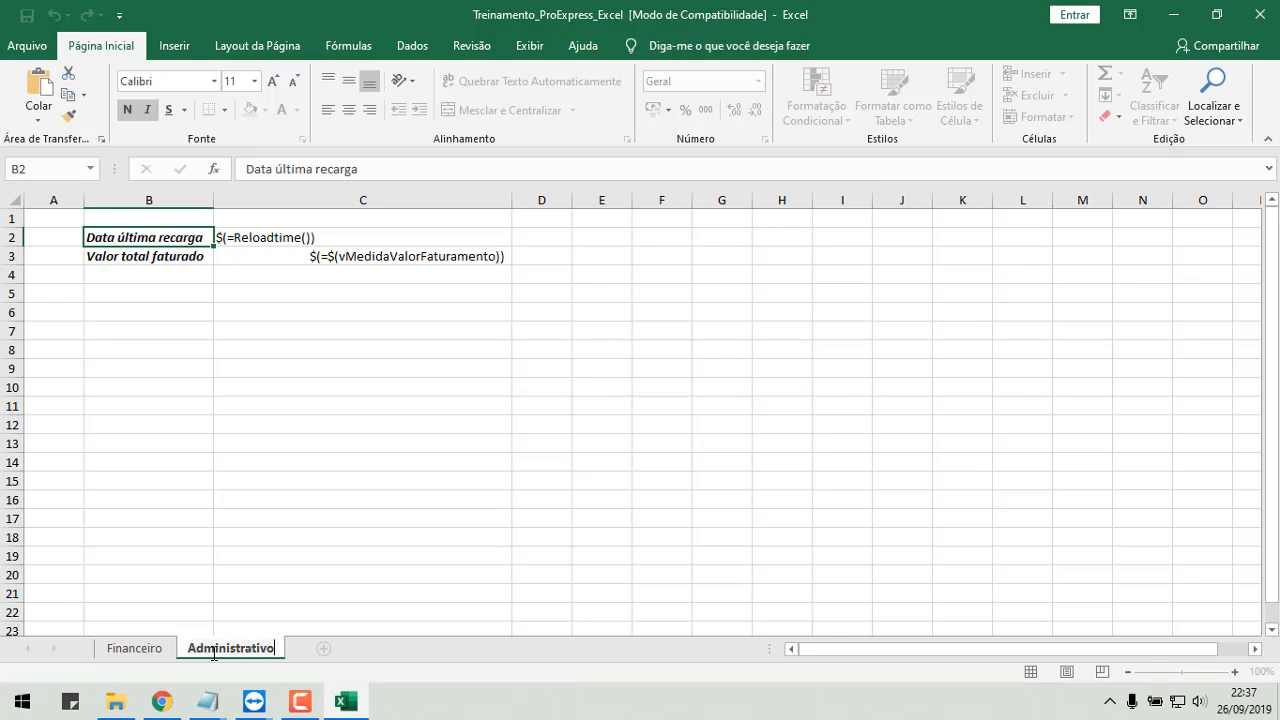
key(Return)
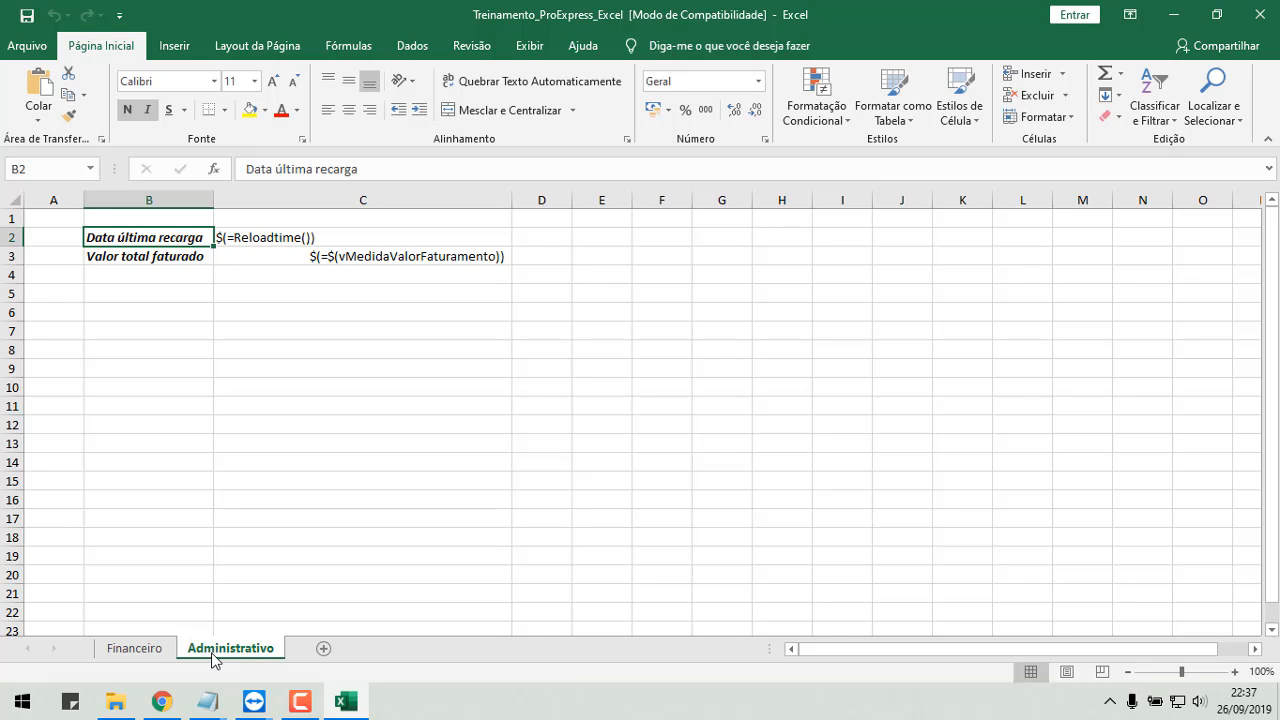
Compare the Financeiro and Administrativo sheets of the template by alternating between them, ending on Financeiro.
click(140, 650)
click(249, 651)
click(140, 649)
click(209, 652)
click(150, 650)
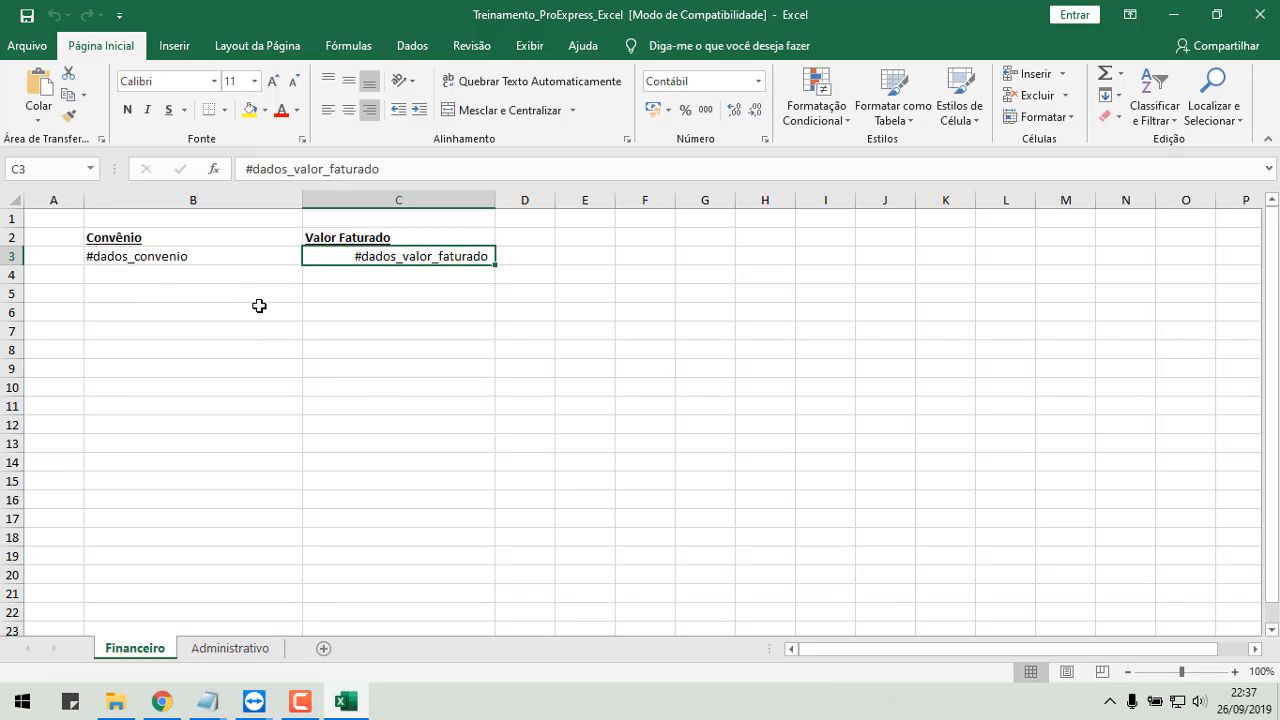
right_click(237, 628)
click(232, 650)
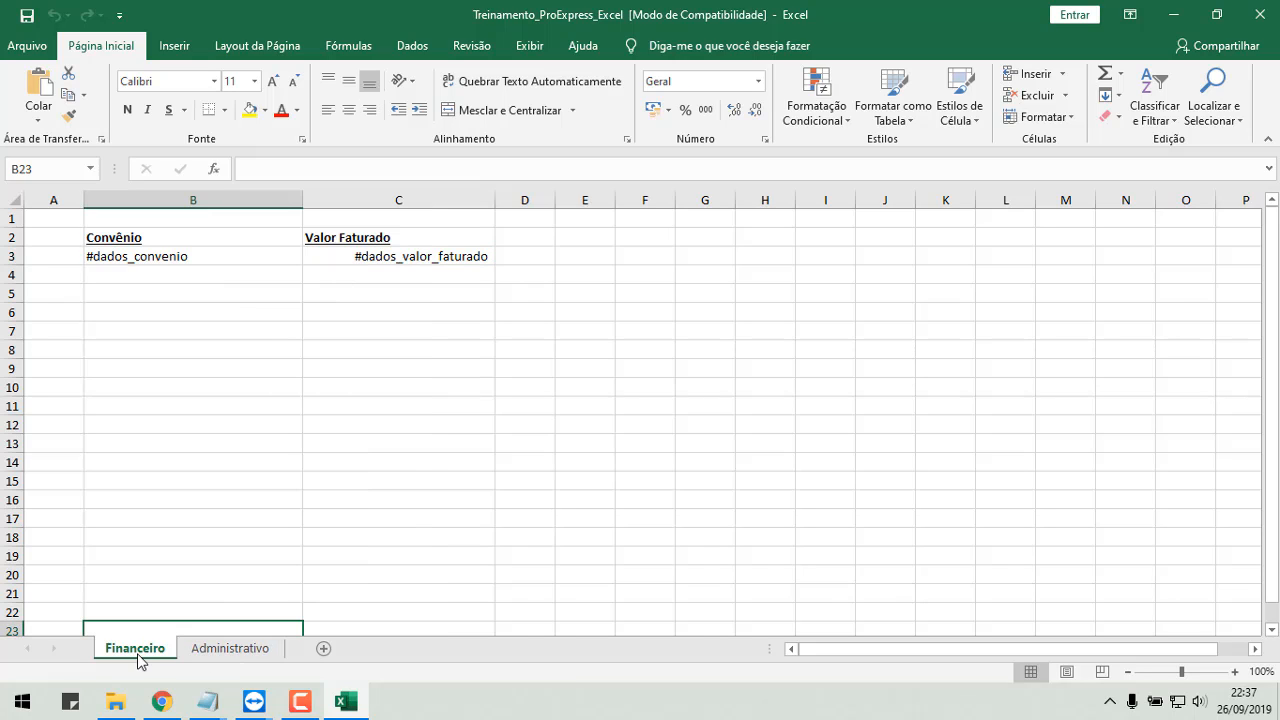
Compare the #dados_convenio tag settings in ProExpress with template cell B3, then cancel the tag edit and leave the report's tag list.
click(1170, 15)
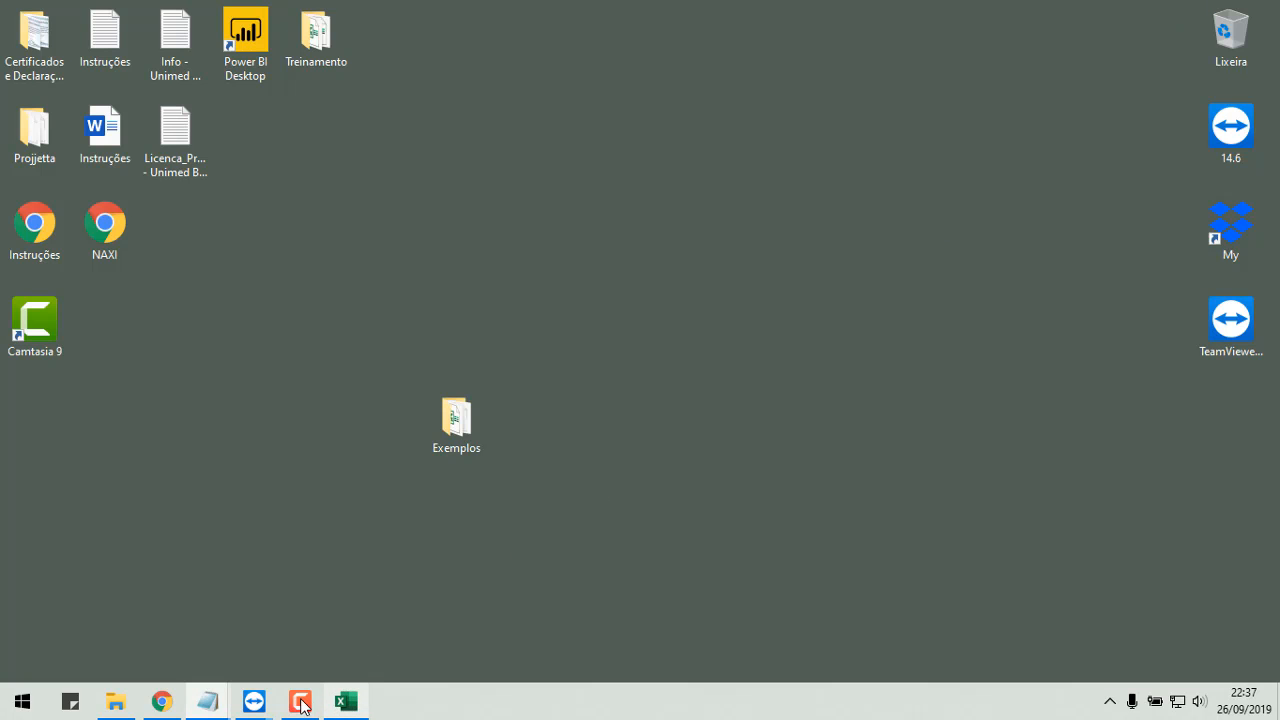
mouse_move(270, 707)
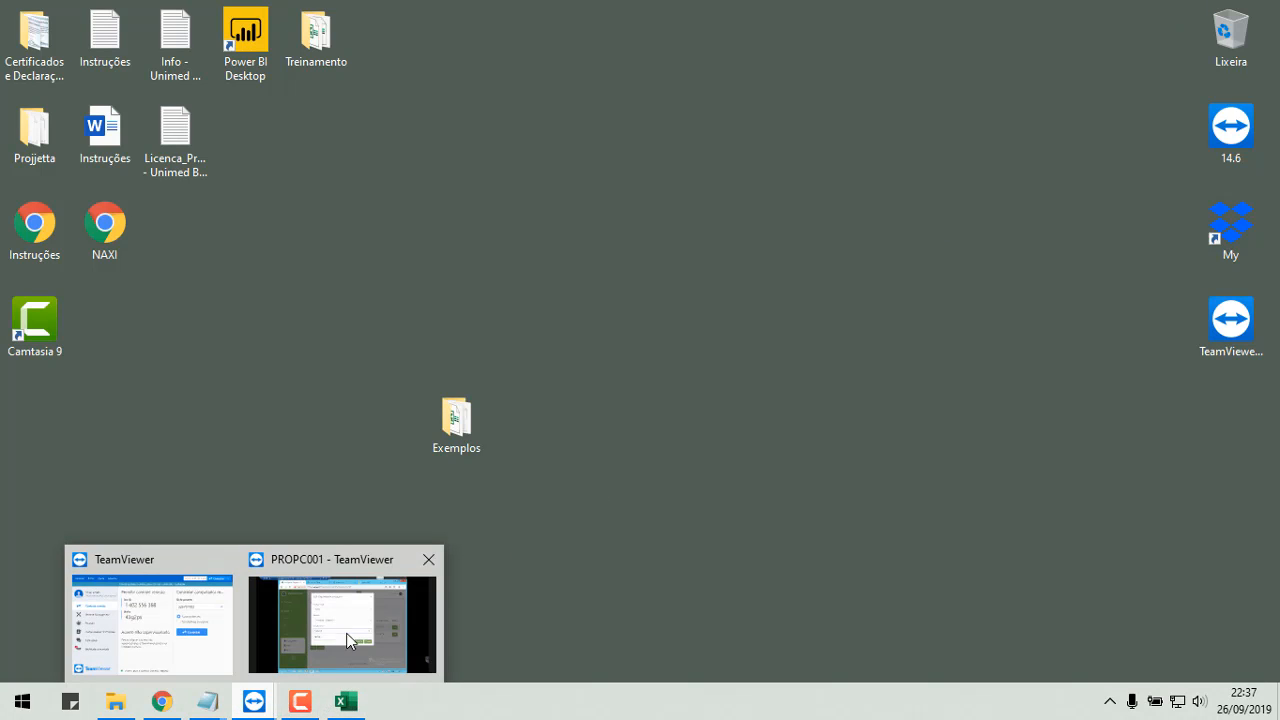
click(355, 628)
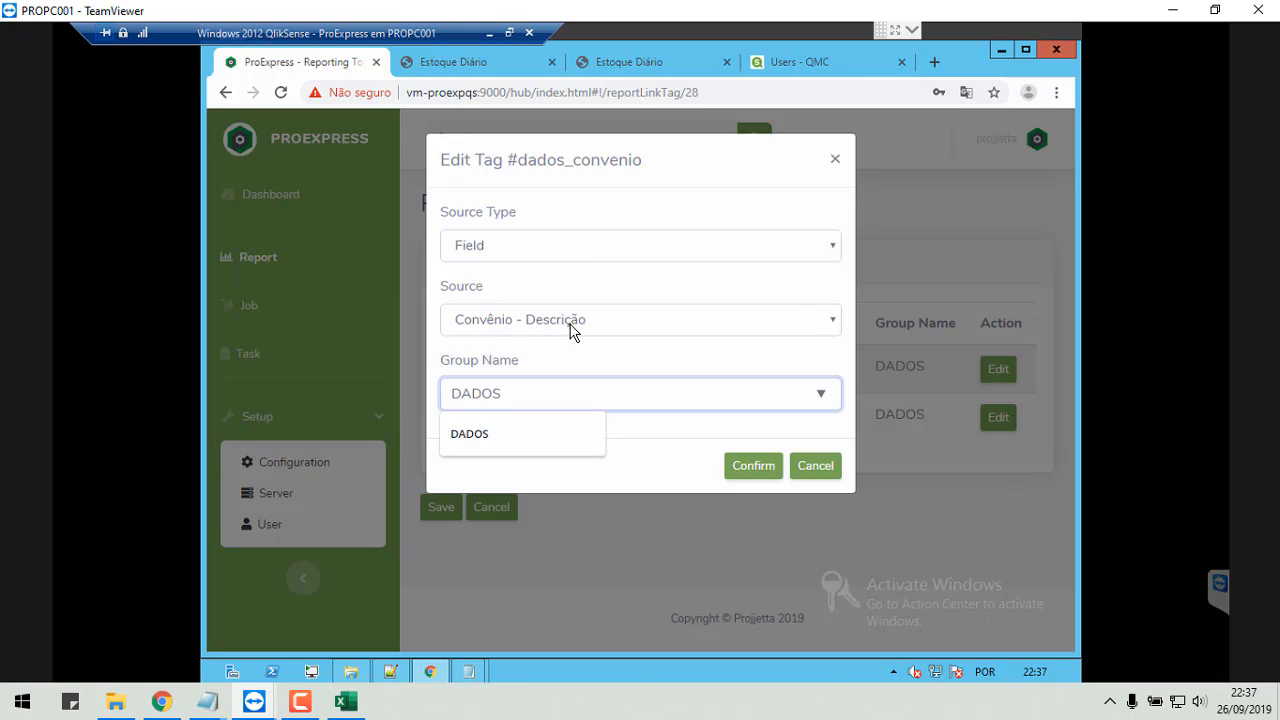
click(345, 701)
click(99, 263)
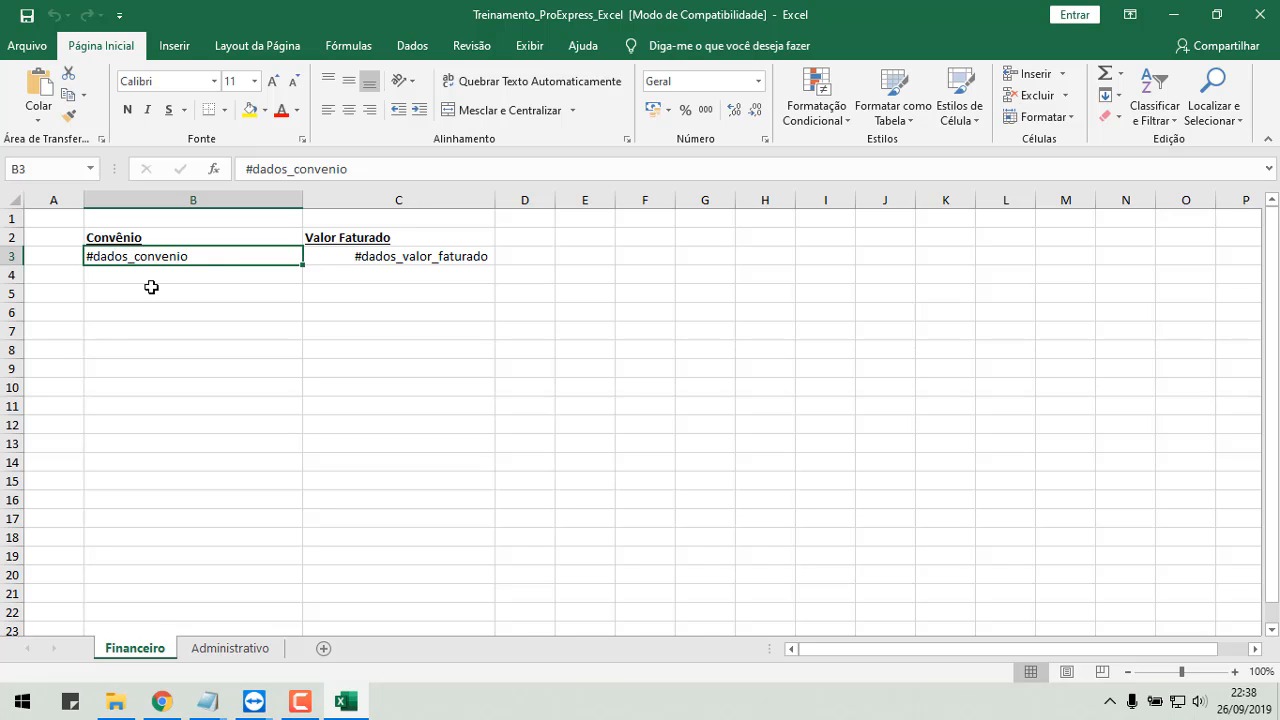
click(1173, 14)
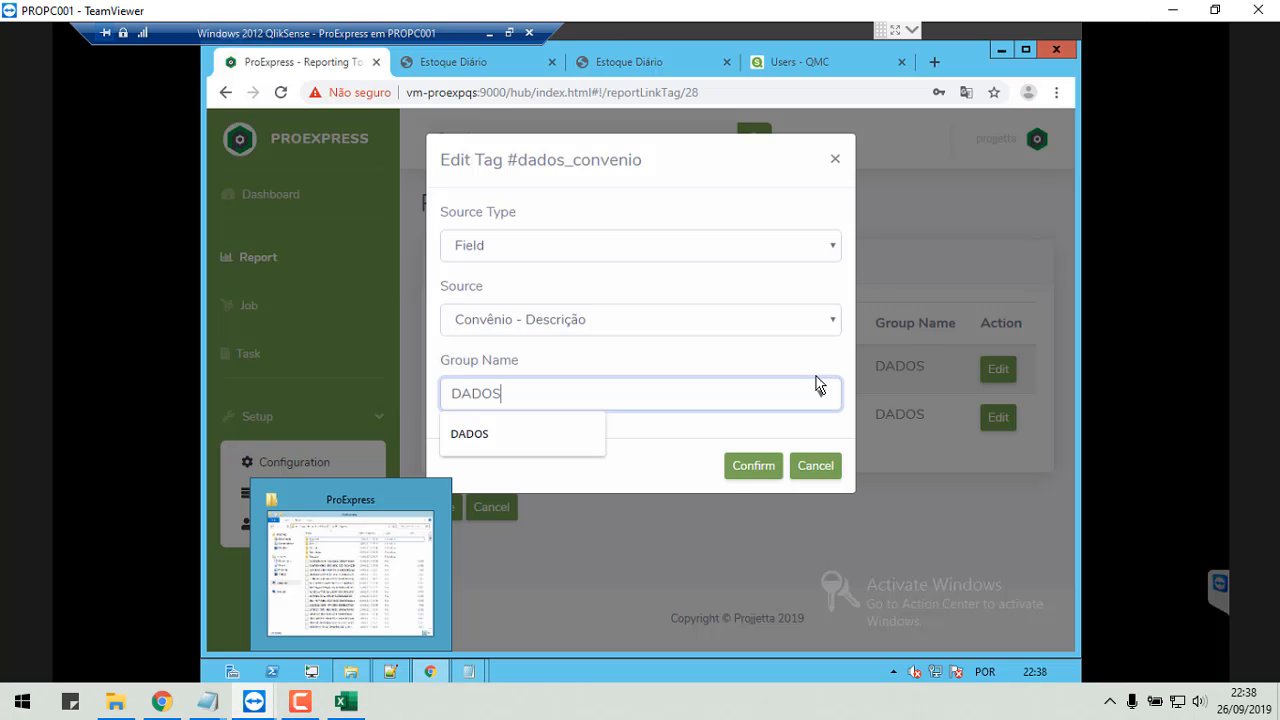
click(812, 467)
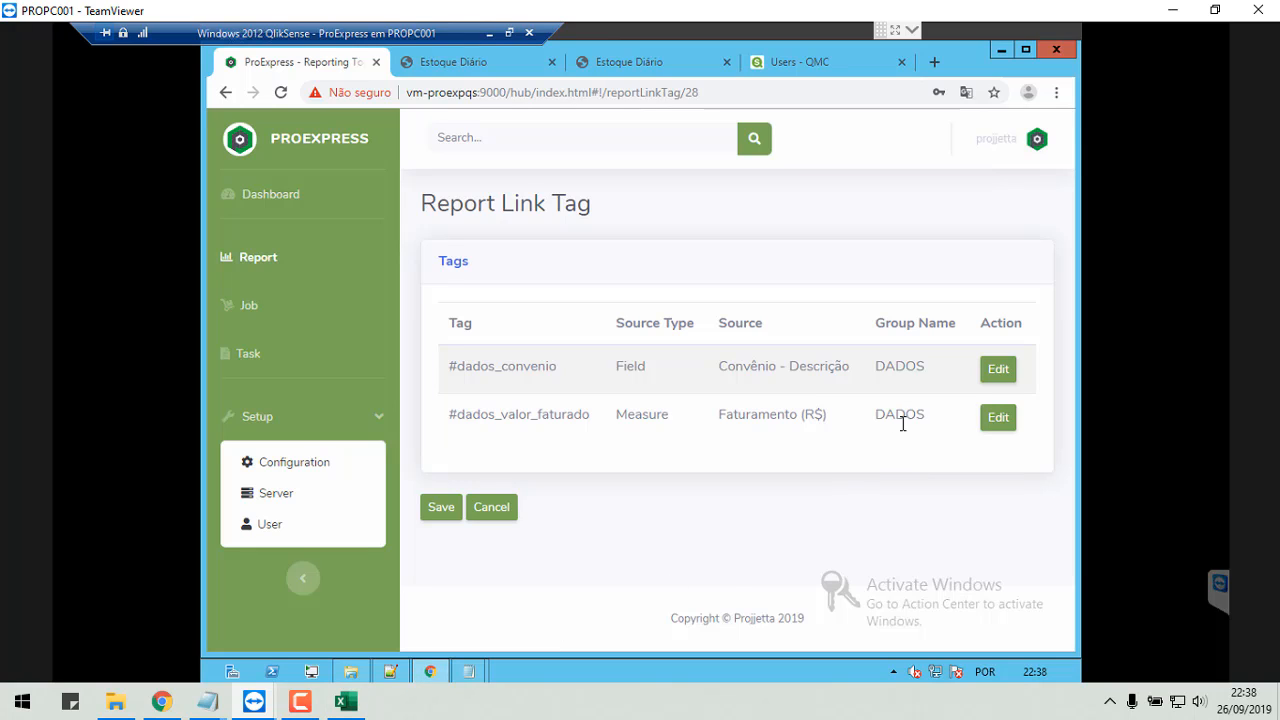
click(500, 519)
Open the report's images and examine which charts of the Dashboard sheet are selected.
scroll(716, 512, down, 2)
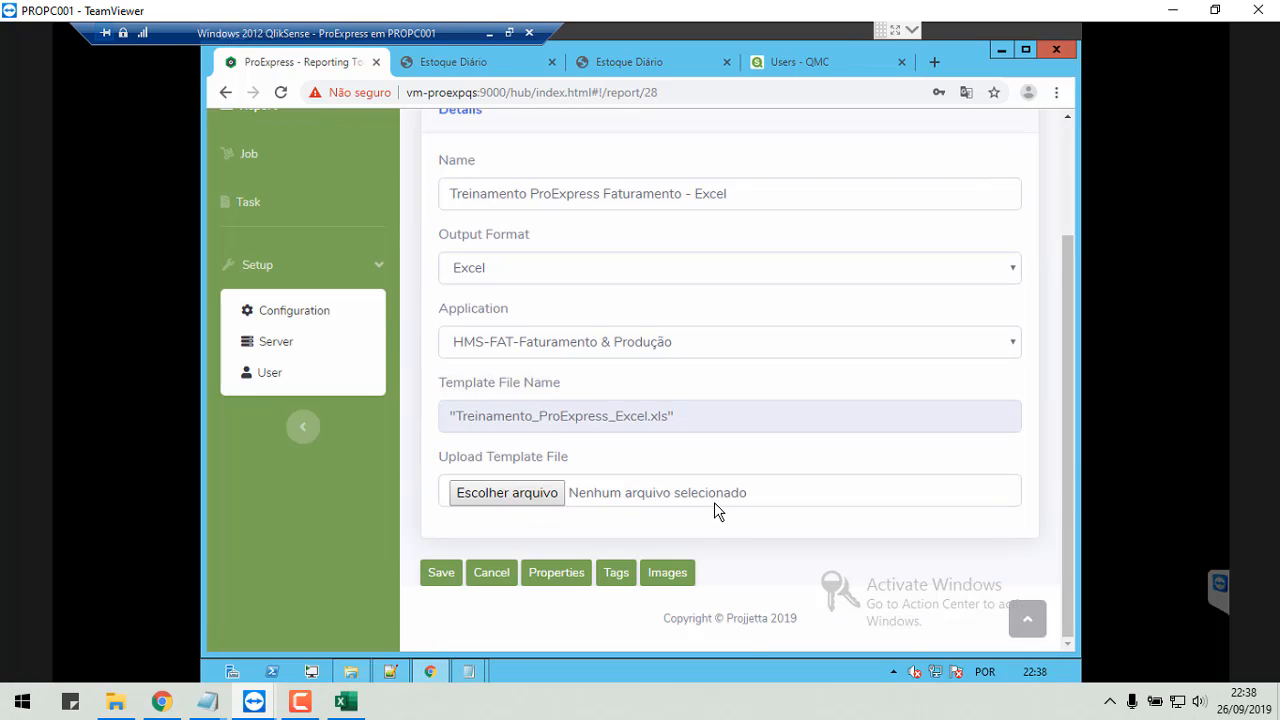
click(670, 575)
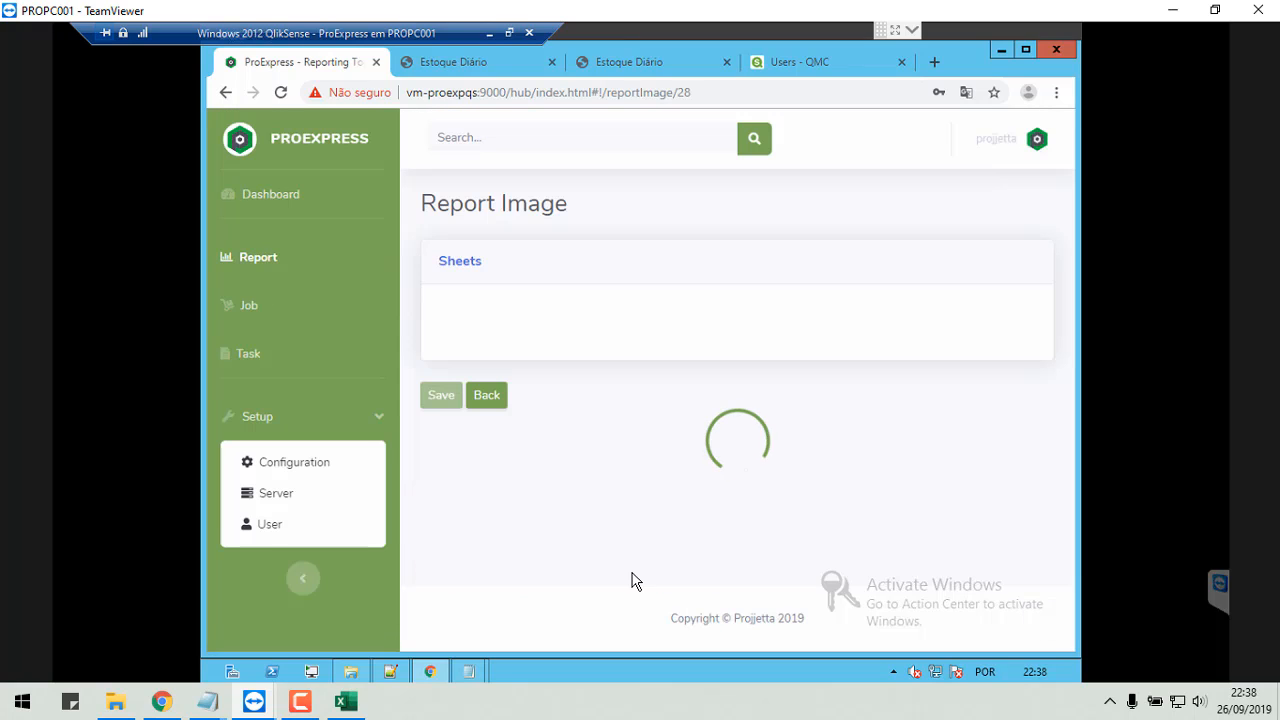
scroll(686, 471, down, 2)
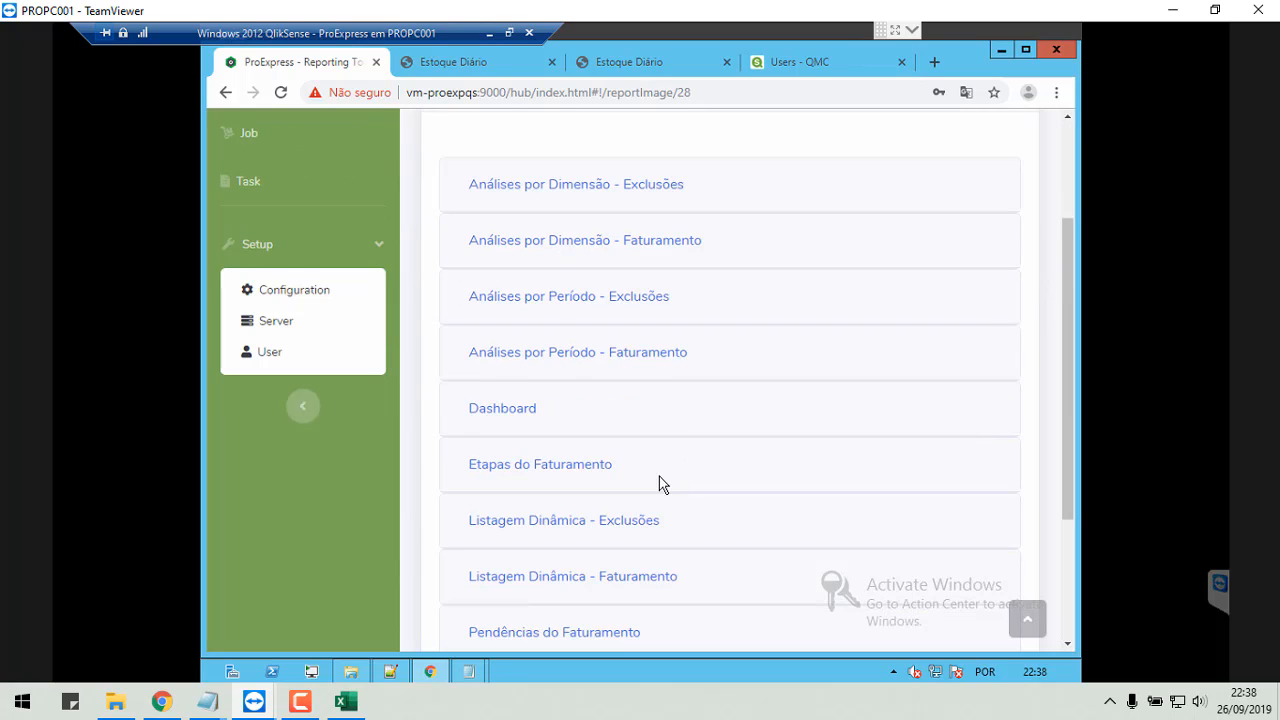
click(495, 412)
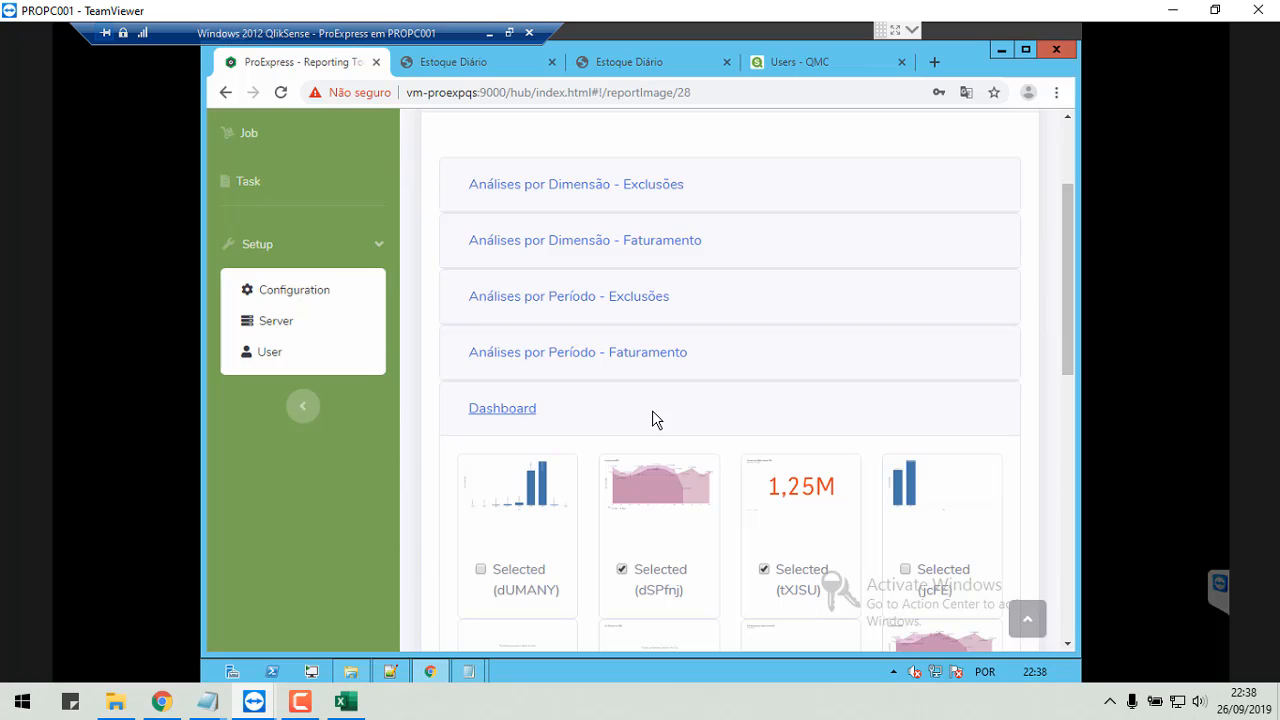
scroll(670, 420, down, 1)
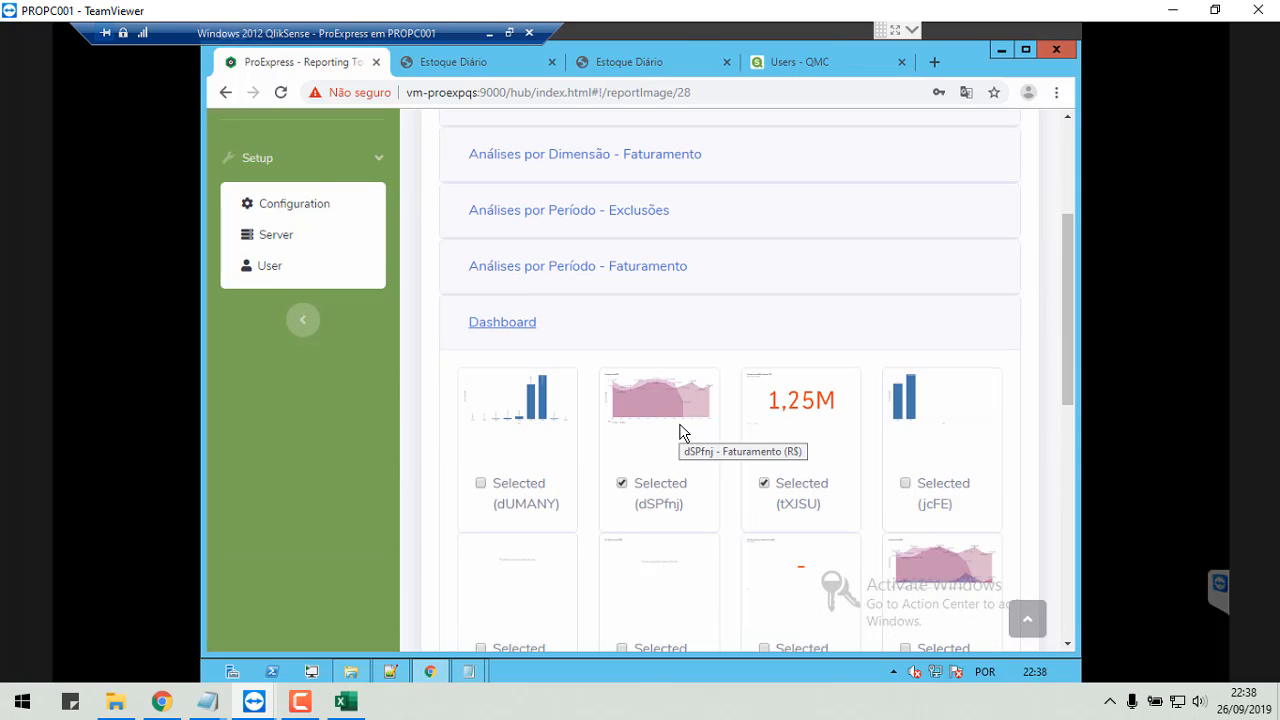
scroll(670, 440, down, 2)
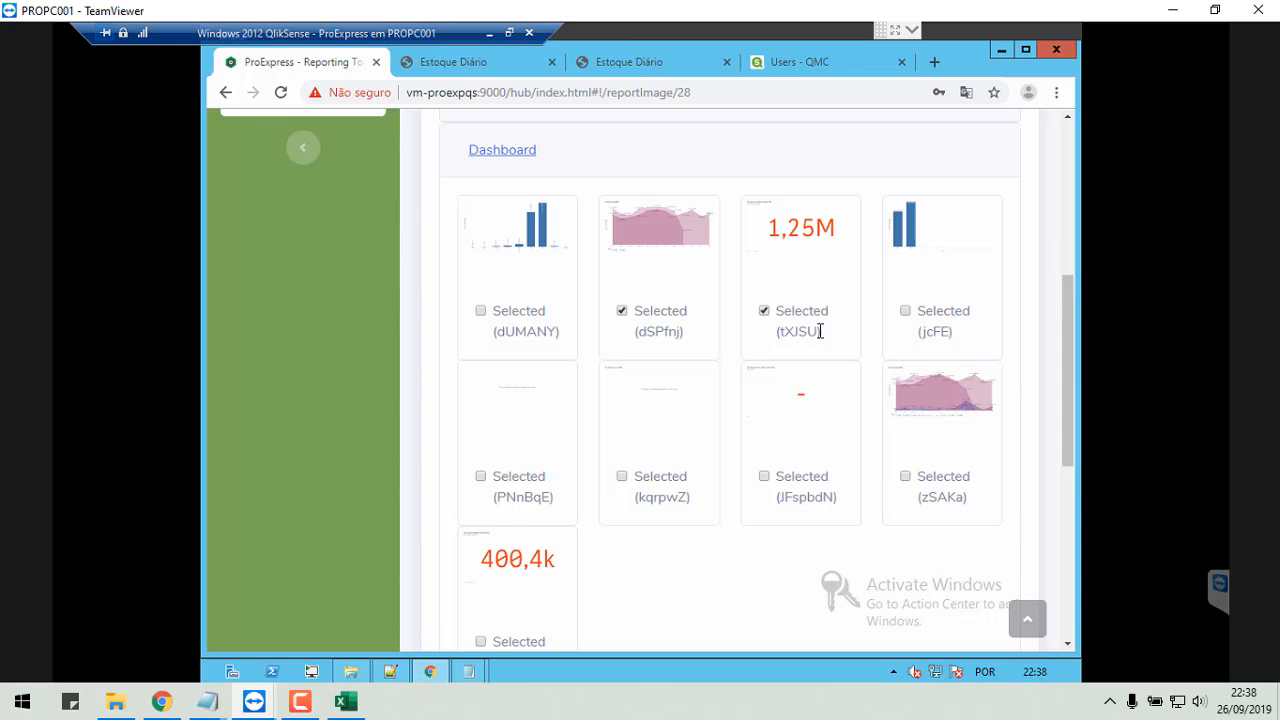
scroll(615, 415, down, 3)
scroll(645, 470, up, 6)
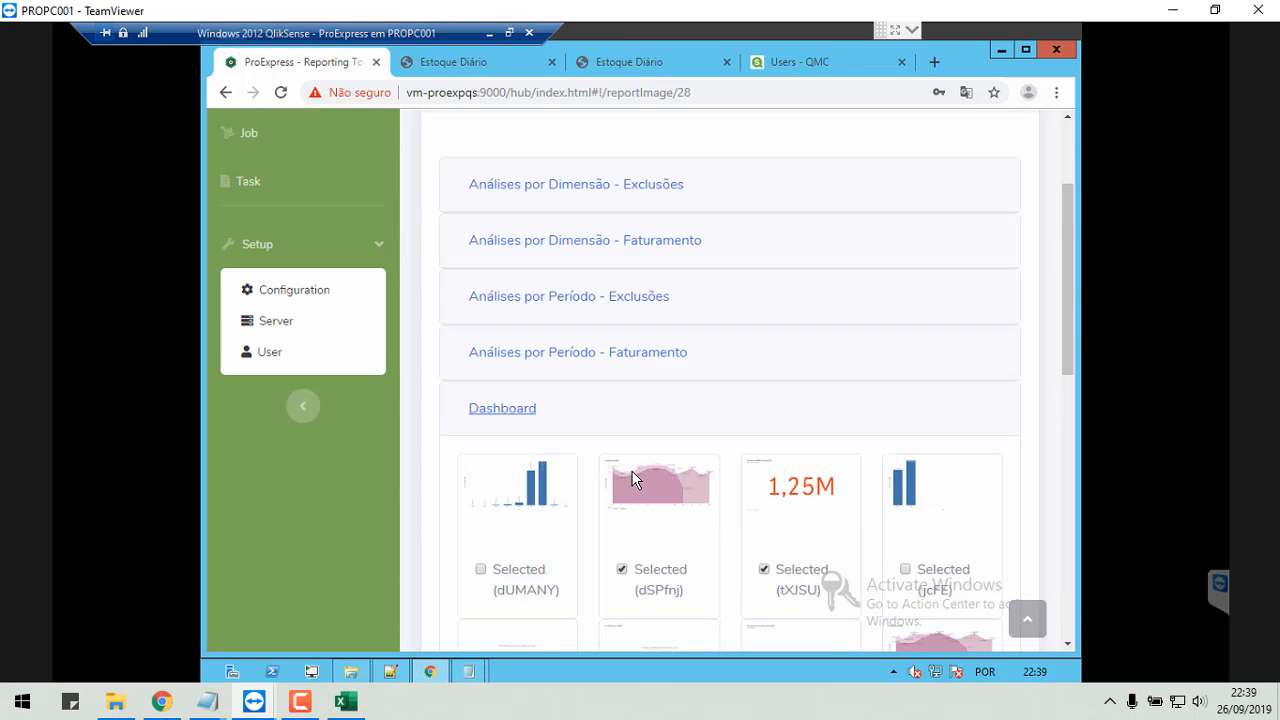
Collapse the Dashboard sheet, look through the list of application sheets, and return to the report details.
click(526, 418)
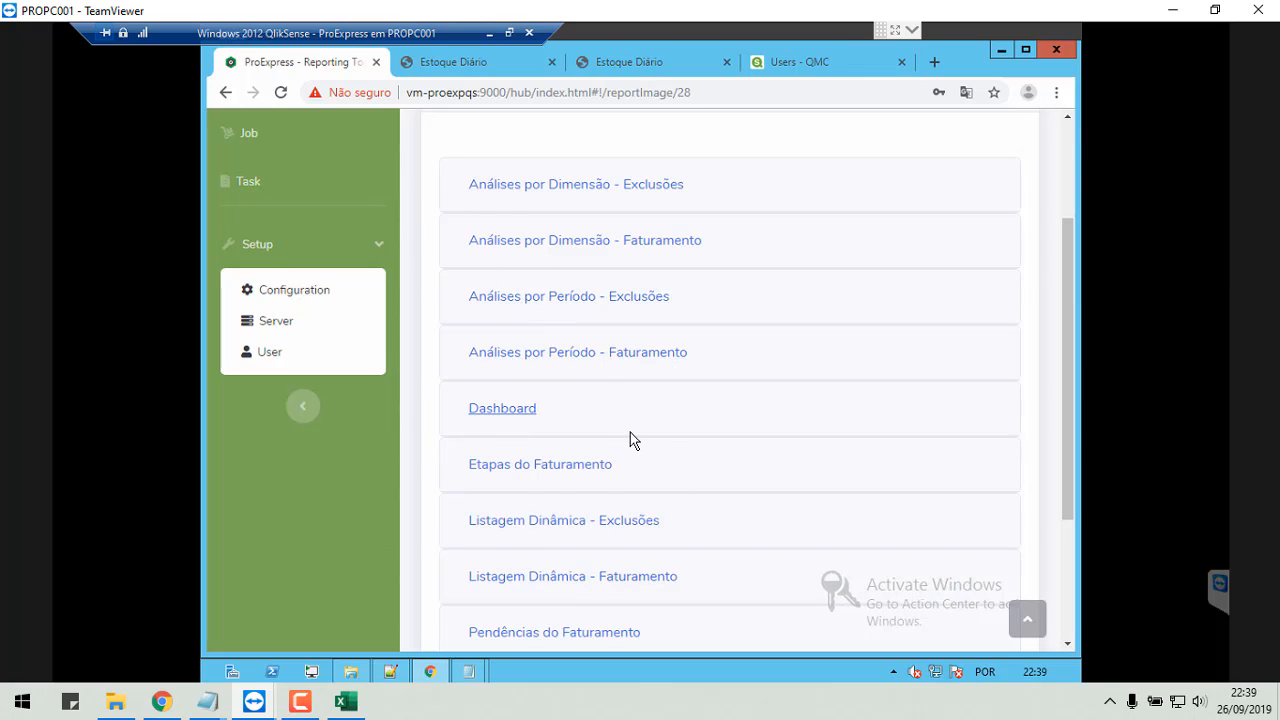
scroll(630, 440, up, 3)
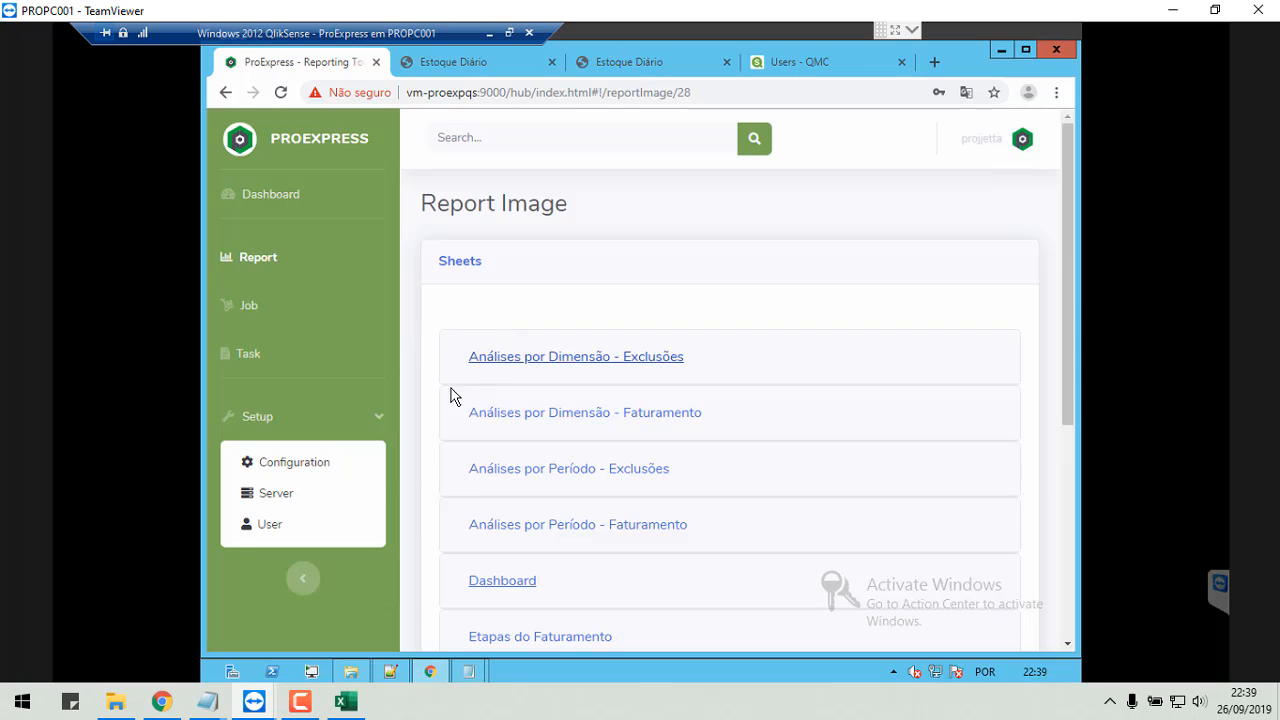
scroll(600, 491, down, 5)
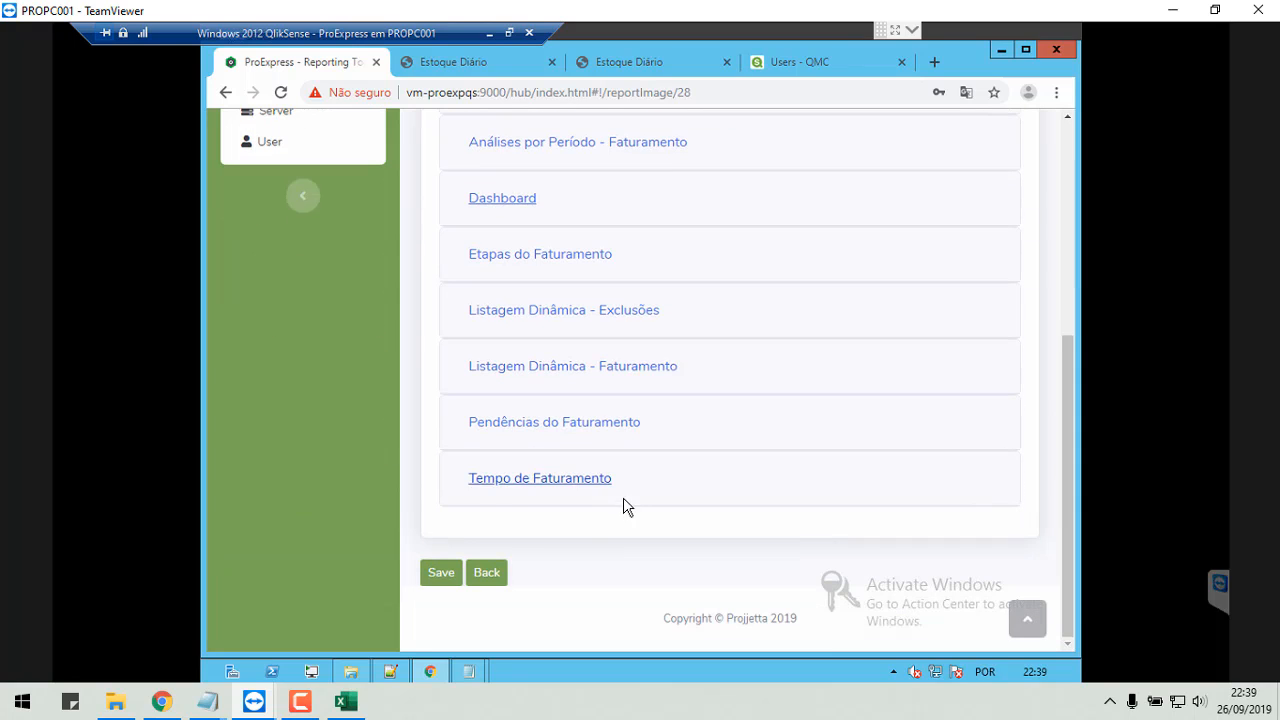
click(488, 574)
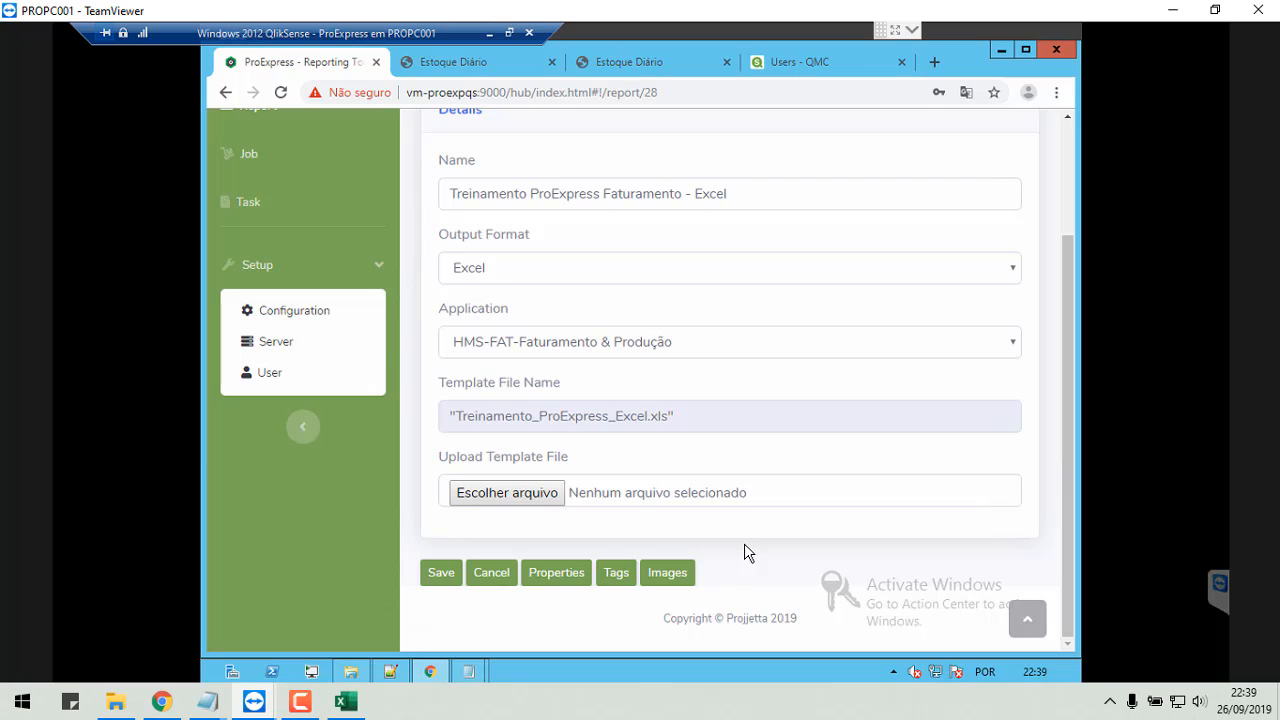
scroll(740, 534, up, 2)
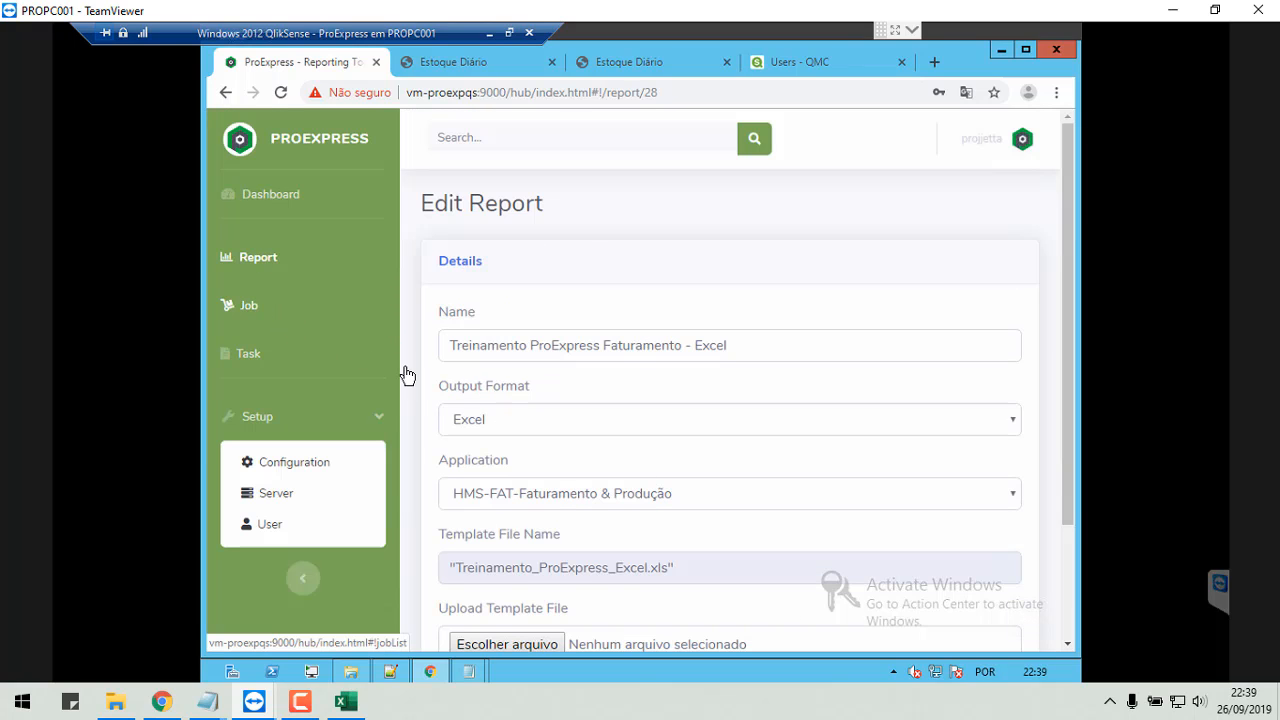
scroll(614, 541, down, 2)
scroll(314, 289, up, 2)
Open the job "Treinamento ProExpress Excel - Diretório" from the job list for editing.
click(251, 312)
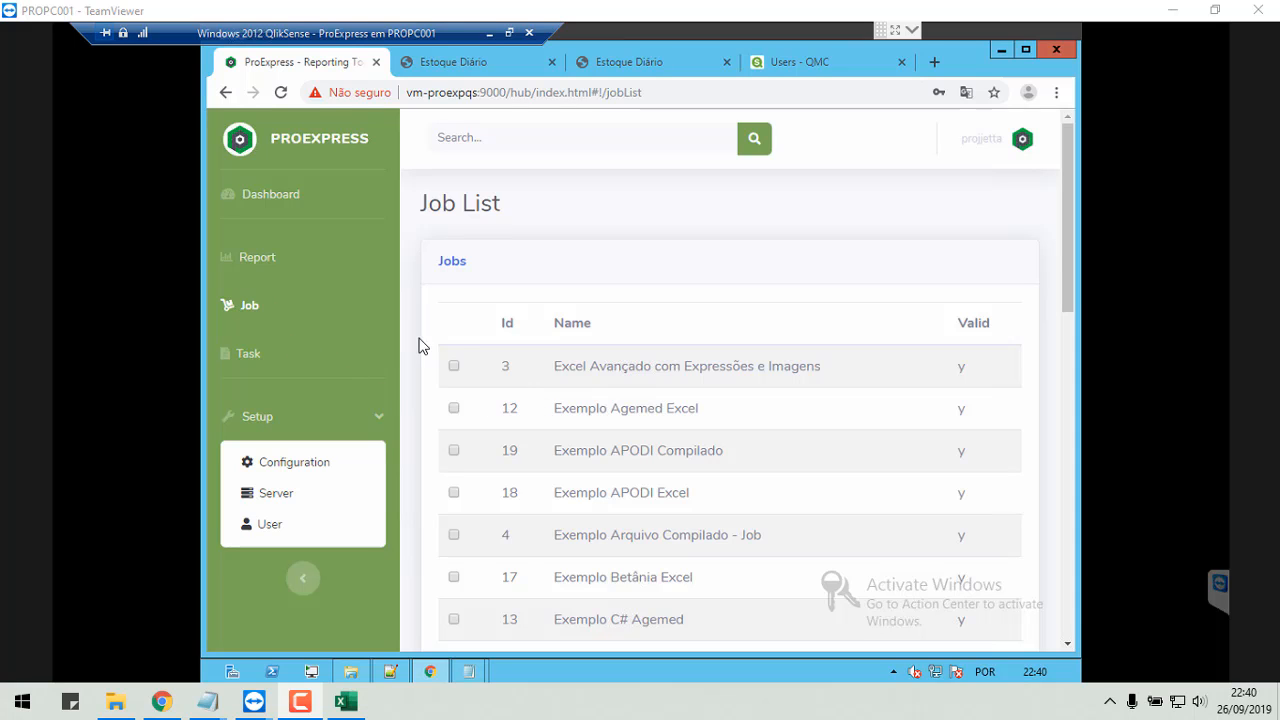
scroll(655, 430, down, 10)
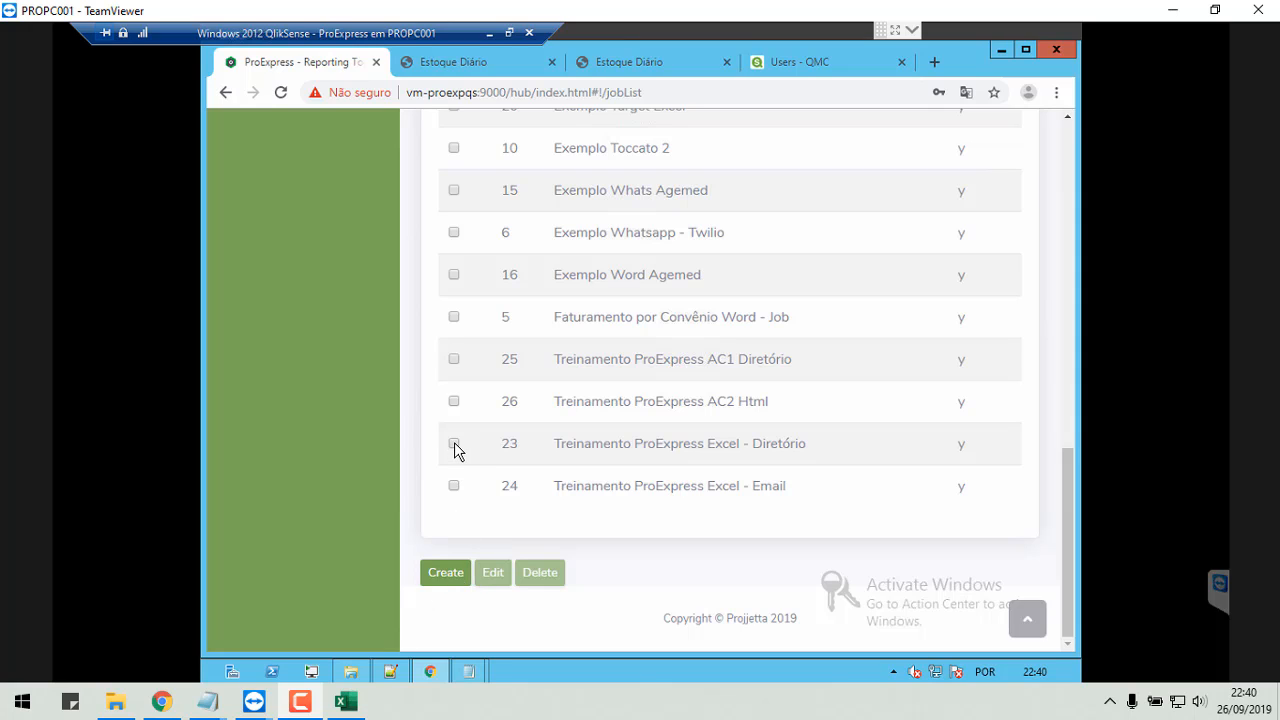
click(454, 445)
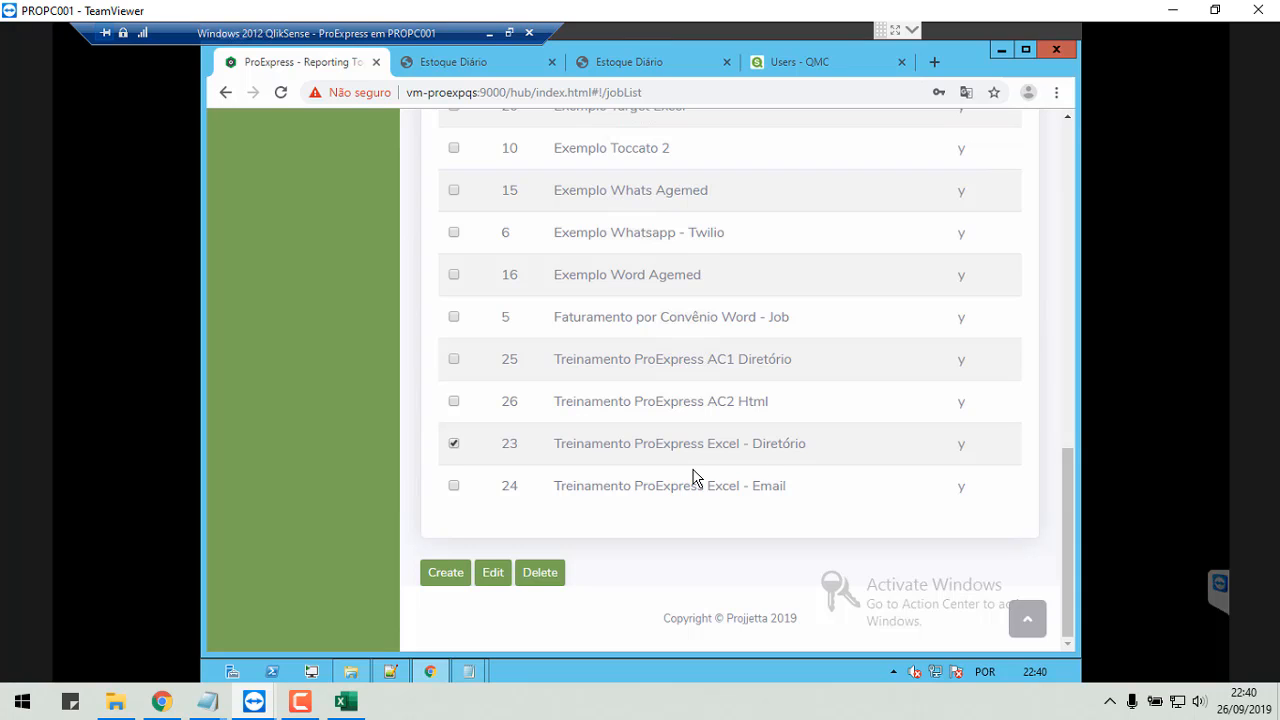
drag(709, 444, 814, 443)
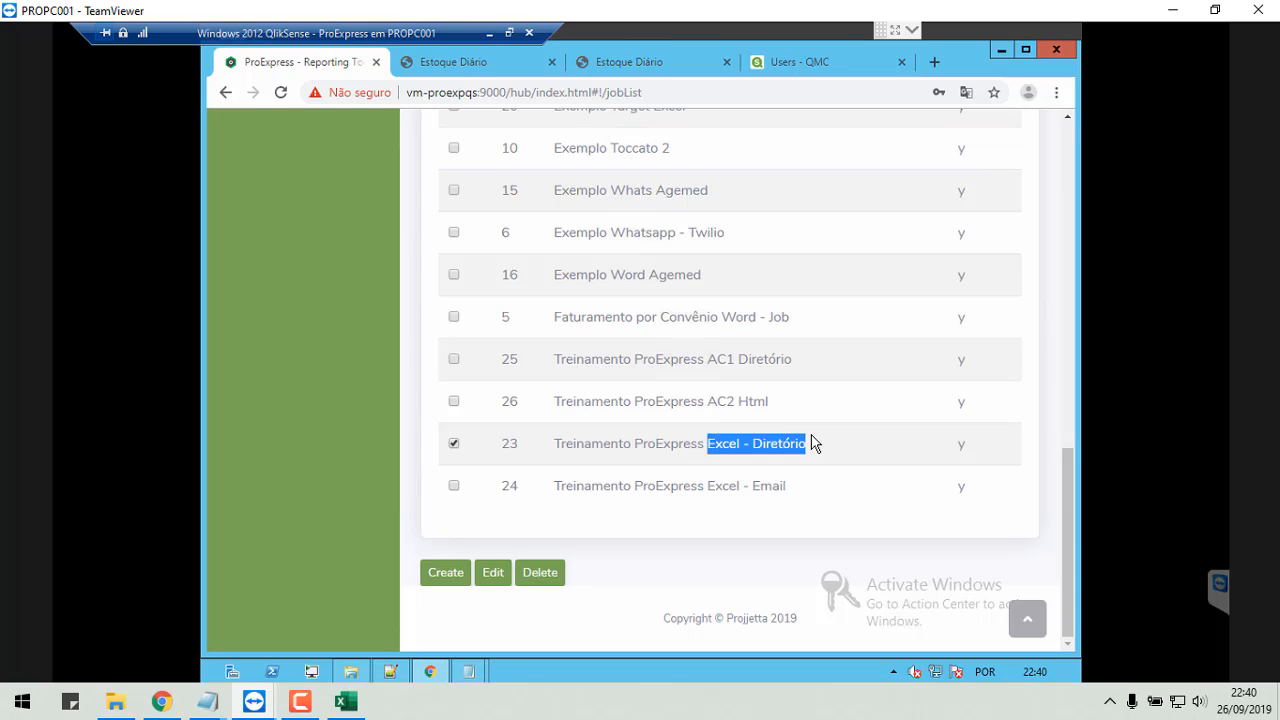
click(760, 444)
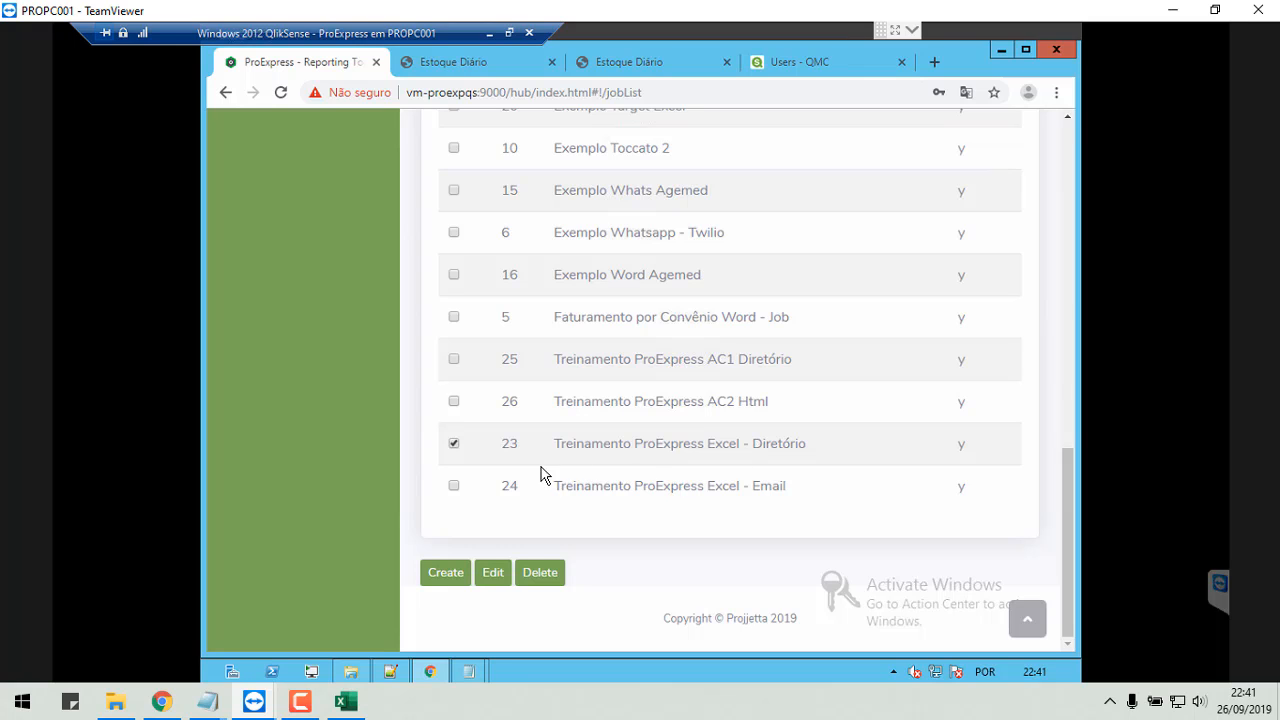
click(491, 580)
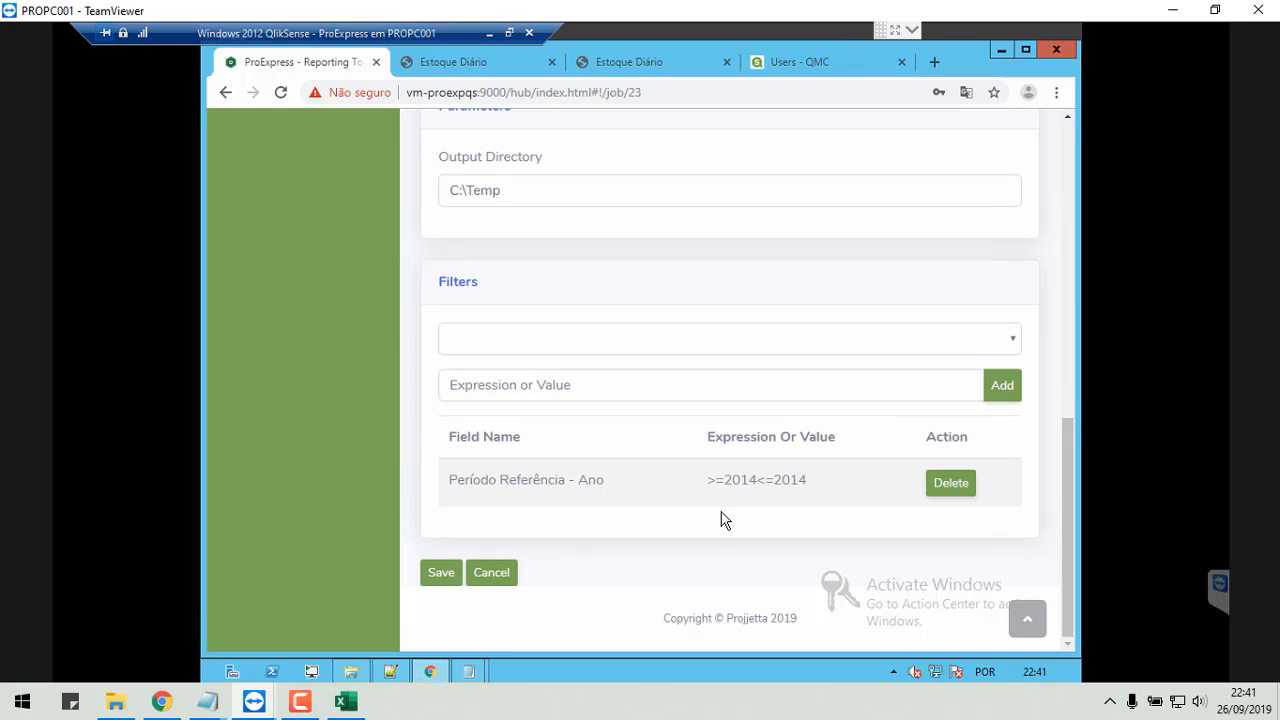
Review the job's name and the list of available reports, keeping "Treinamento ProExpress Faturamento - Excel" as the report.
scroll(716, 504, up, 10)
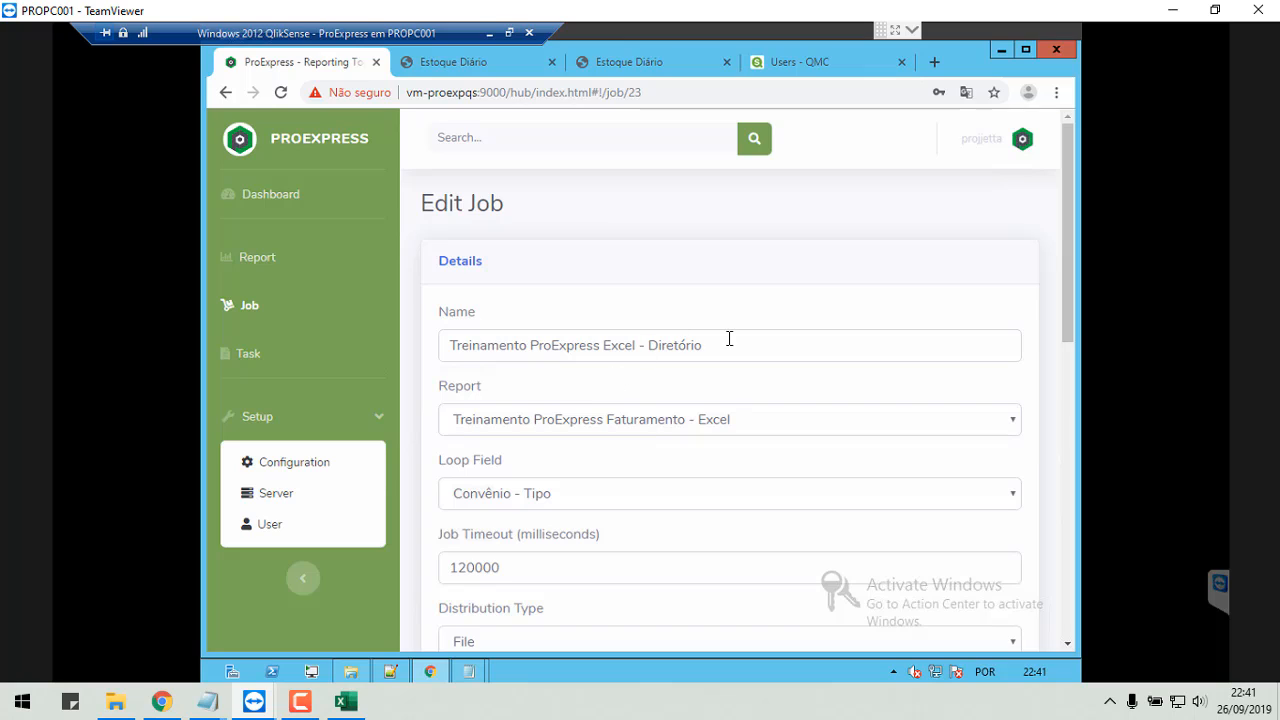
drag(737, 348, 446, 346)
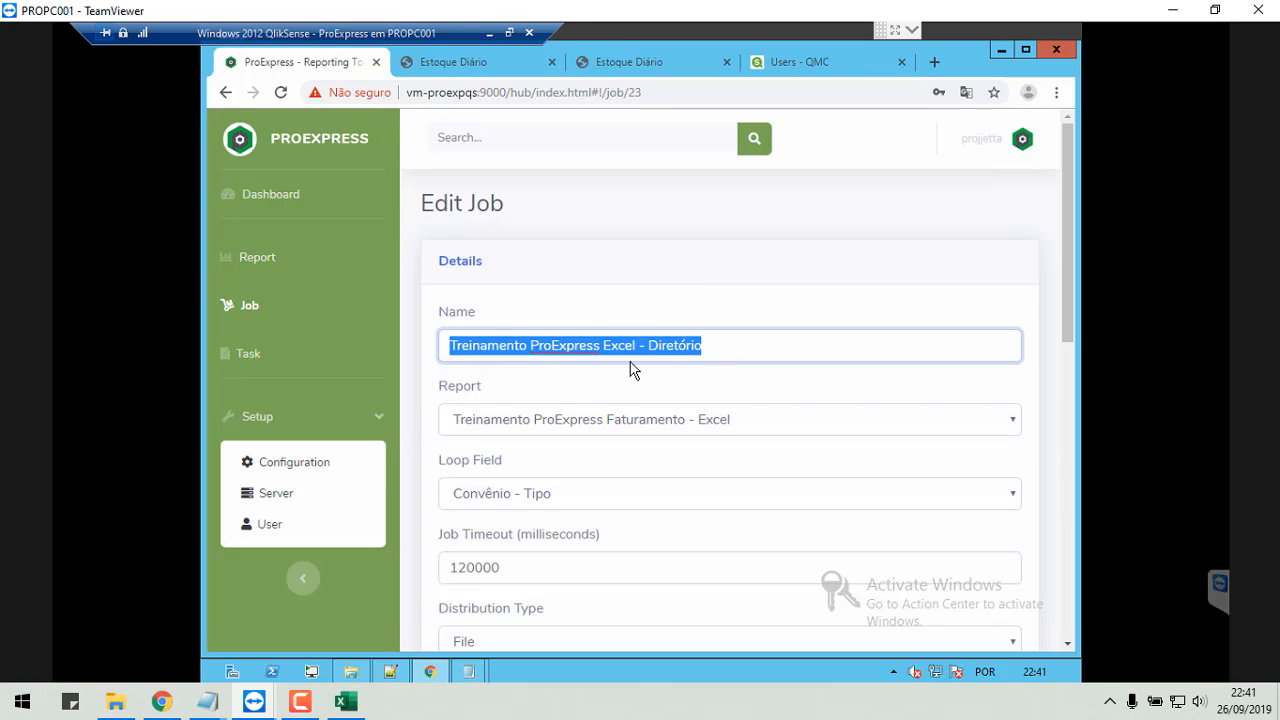
click(591, 423)
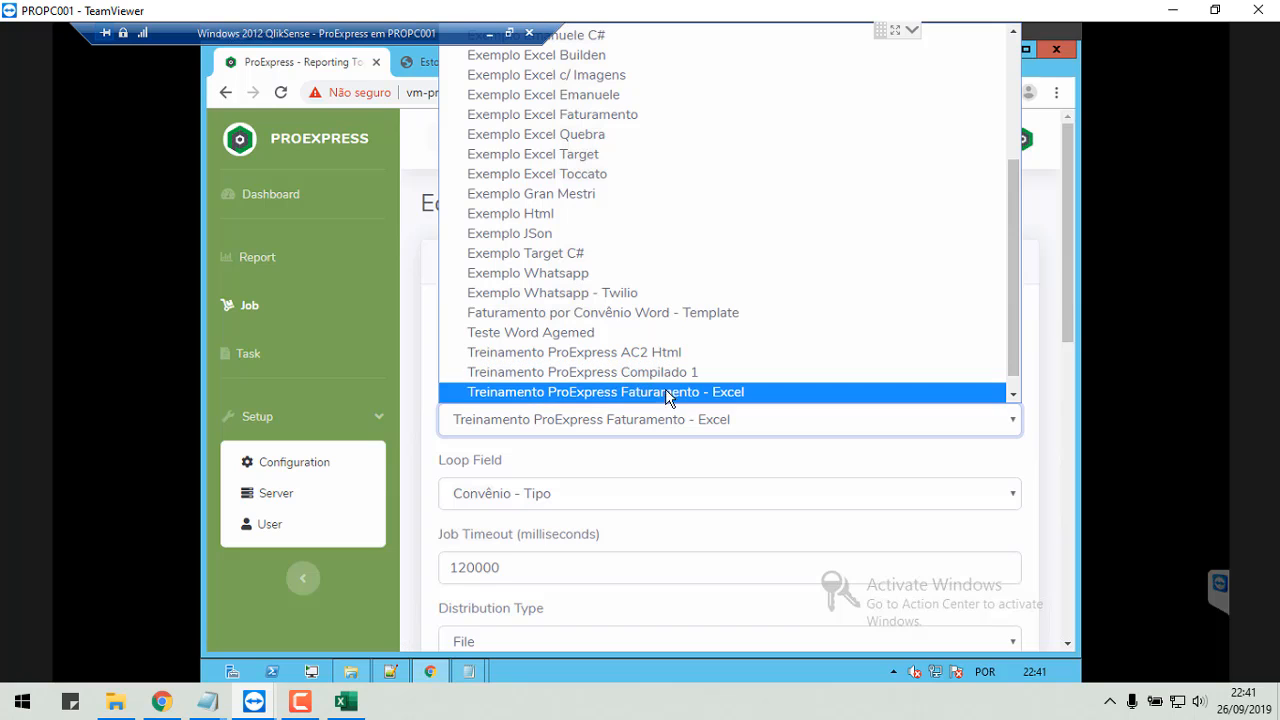
scroll(660, 400, down, 1)
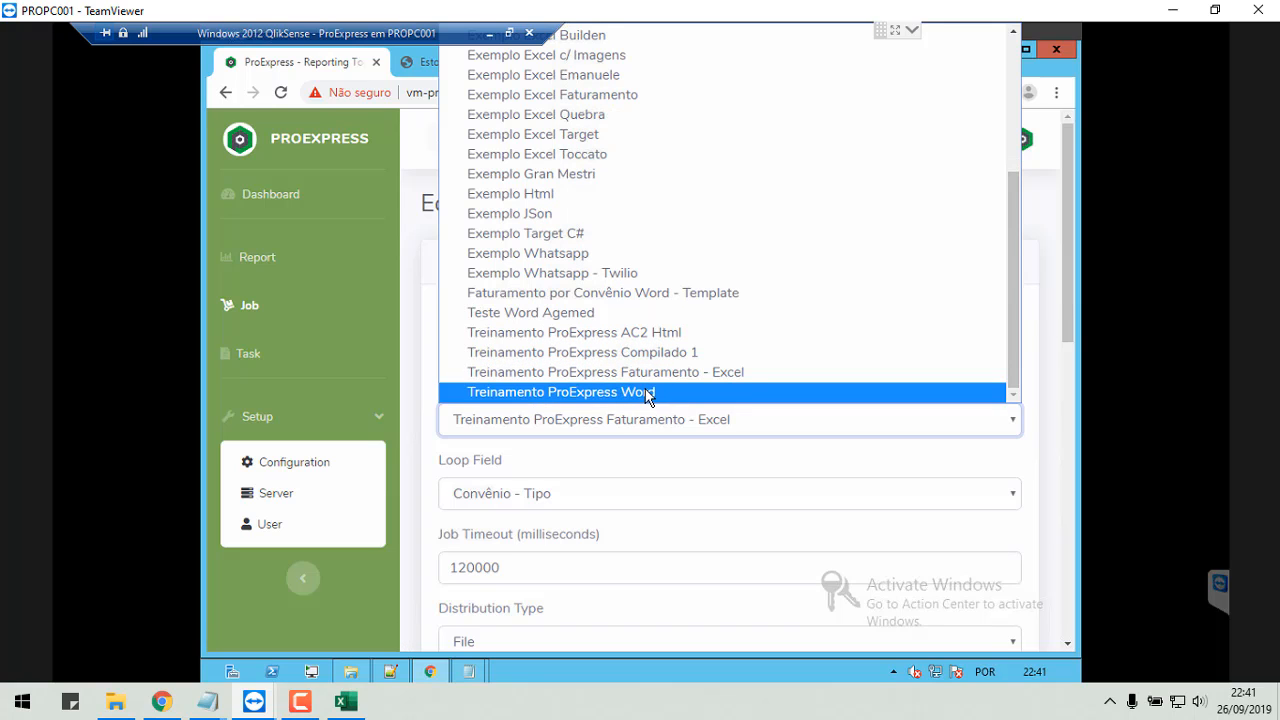
click(681, 375)
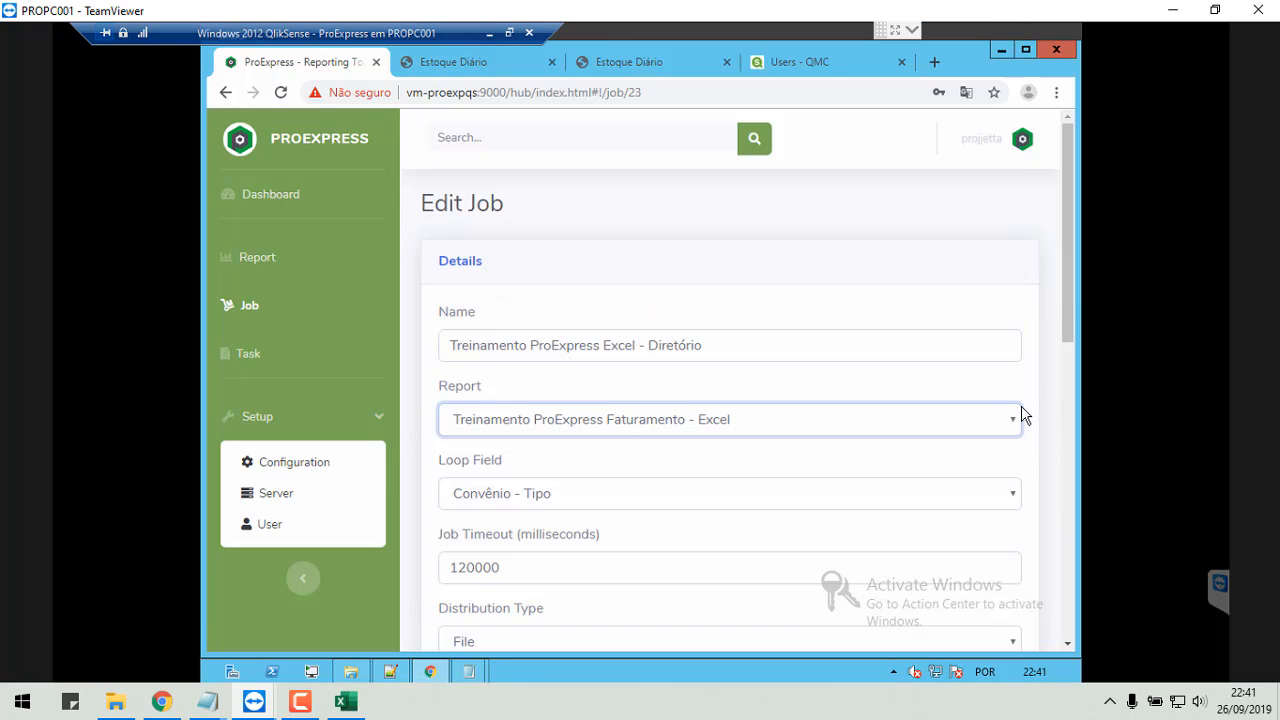
Check the job's loop field and timeout, then look through the distribution types and keep File.
drag(1065, 316, 1056, 394)
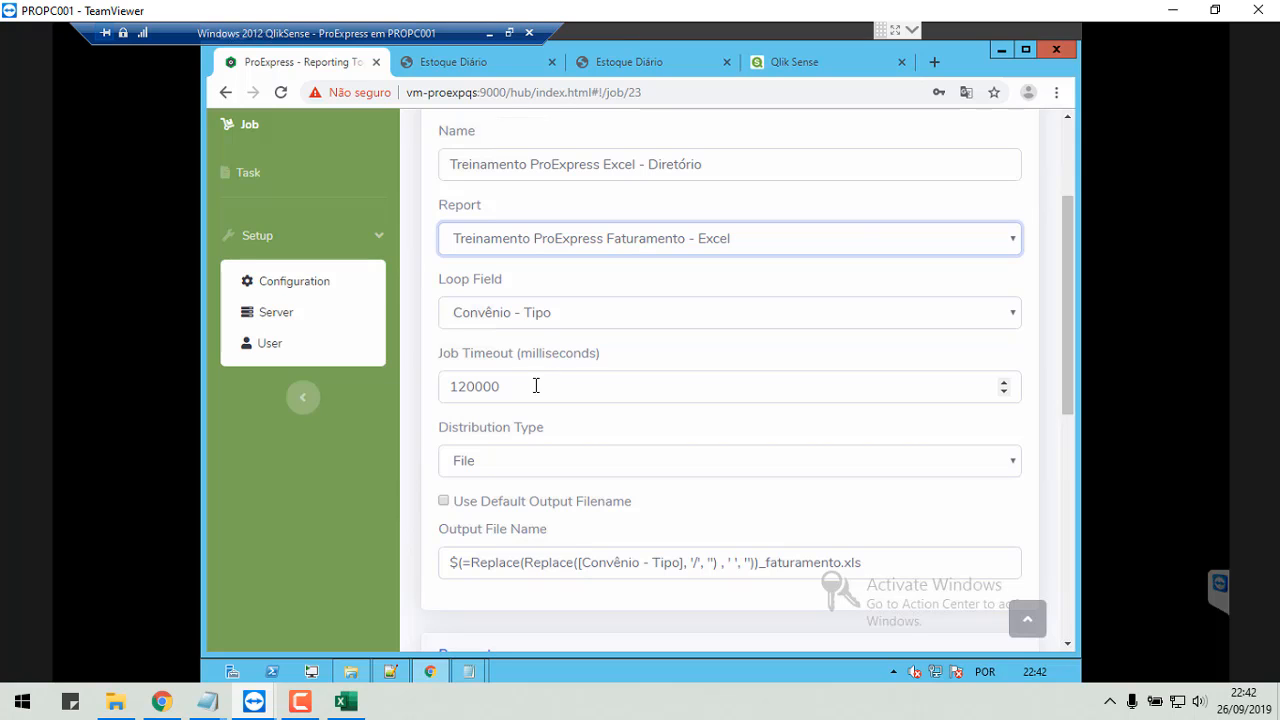
scroll(625, 412, down, 1)
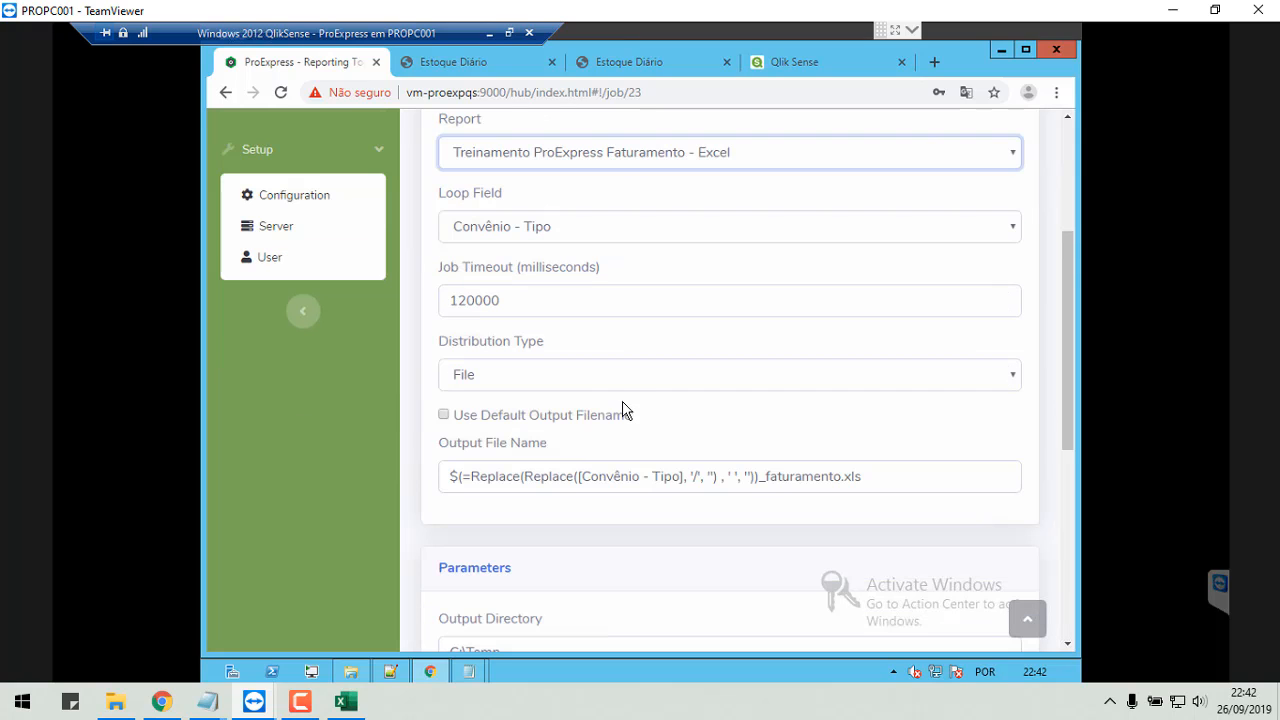
click(571, 381)
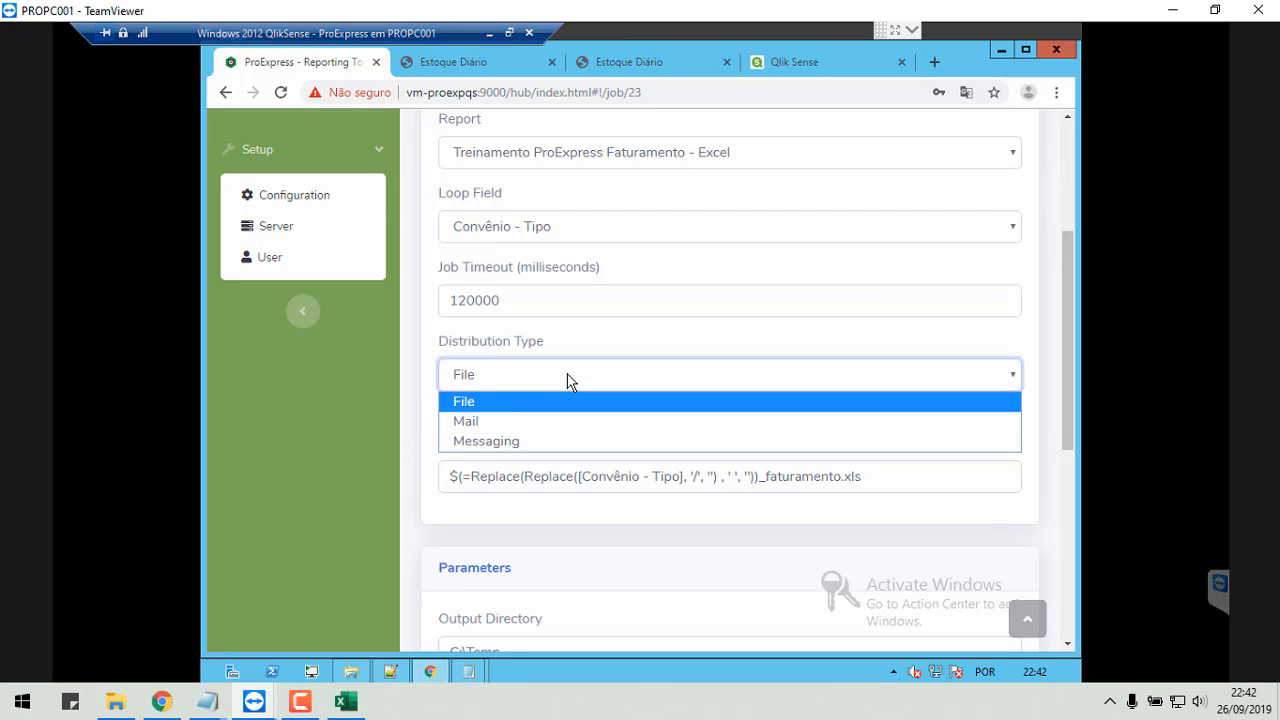
click(503, 401)
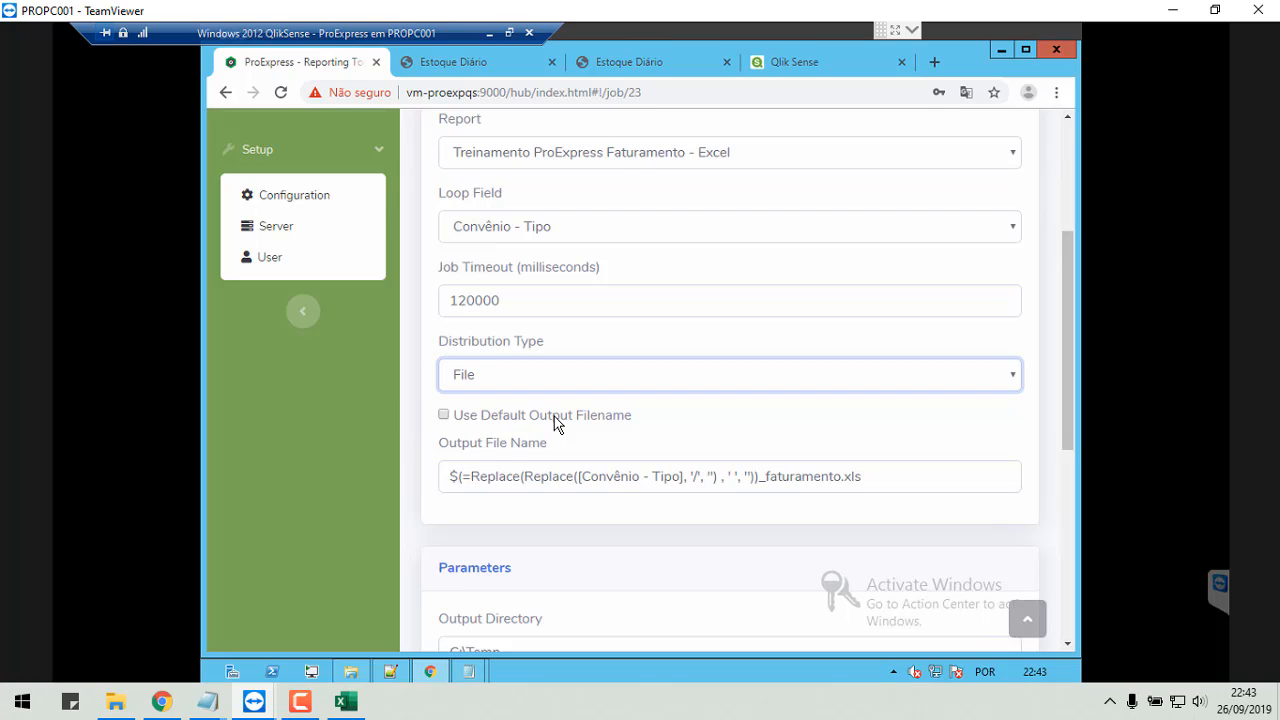
Try removing the Replace expression in front of "faturamento.xls" in the output file name, then undo the removal.
click(768, 478)
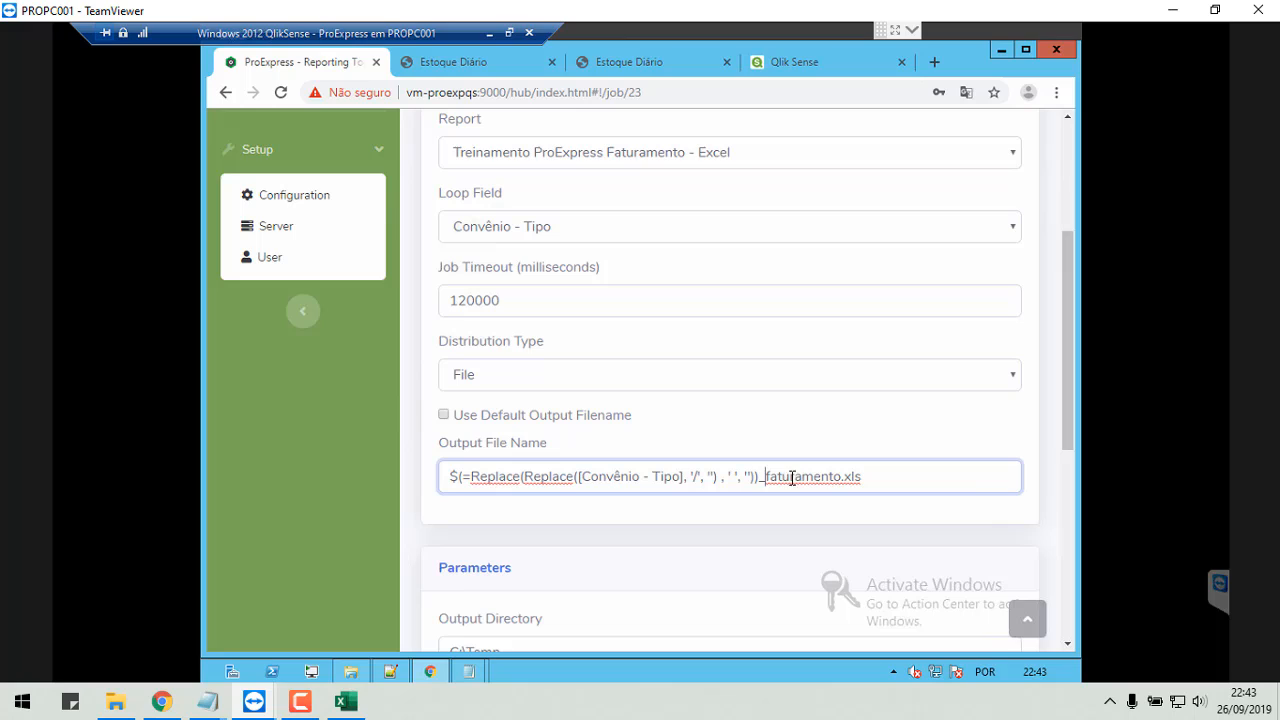
shift+click(899, 471)
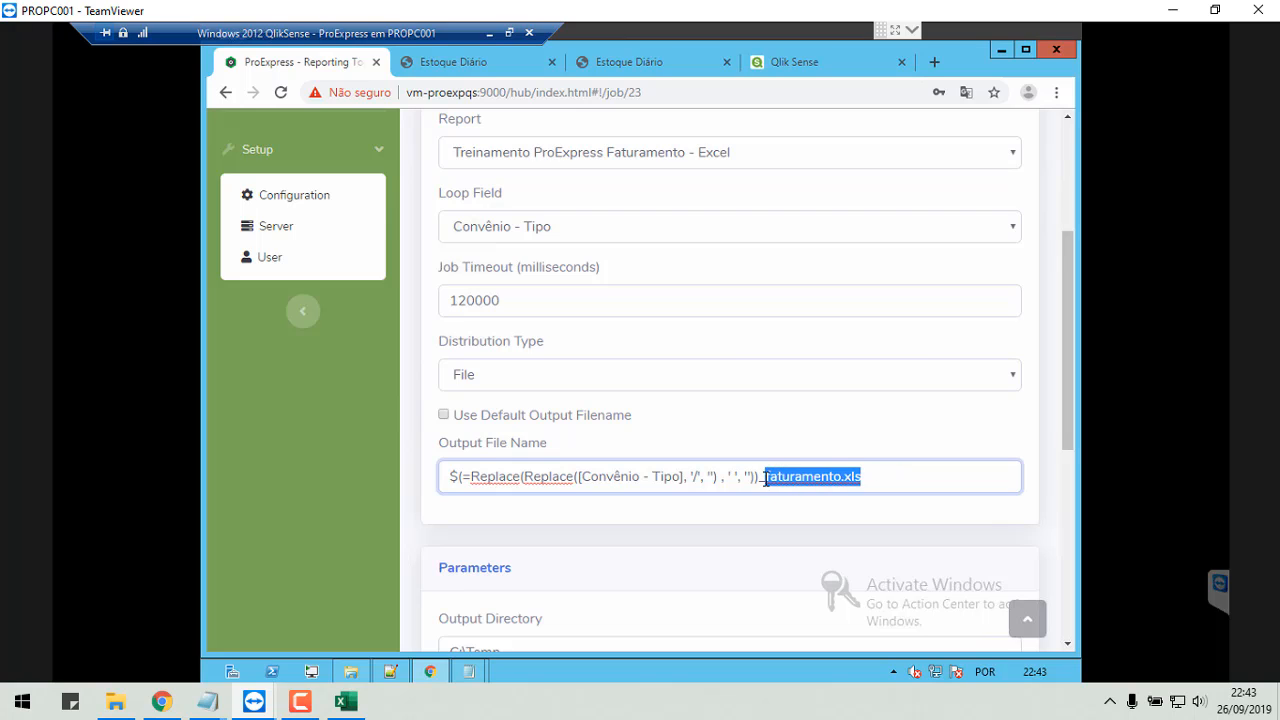
drag(765, 478, 452, 472)
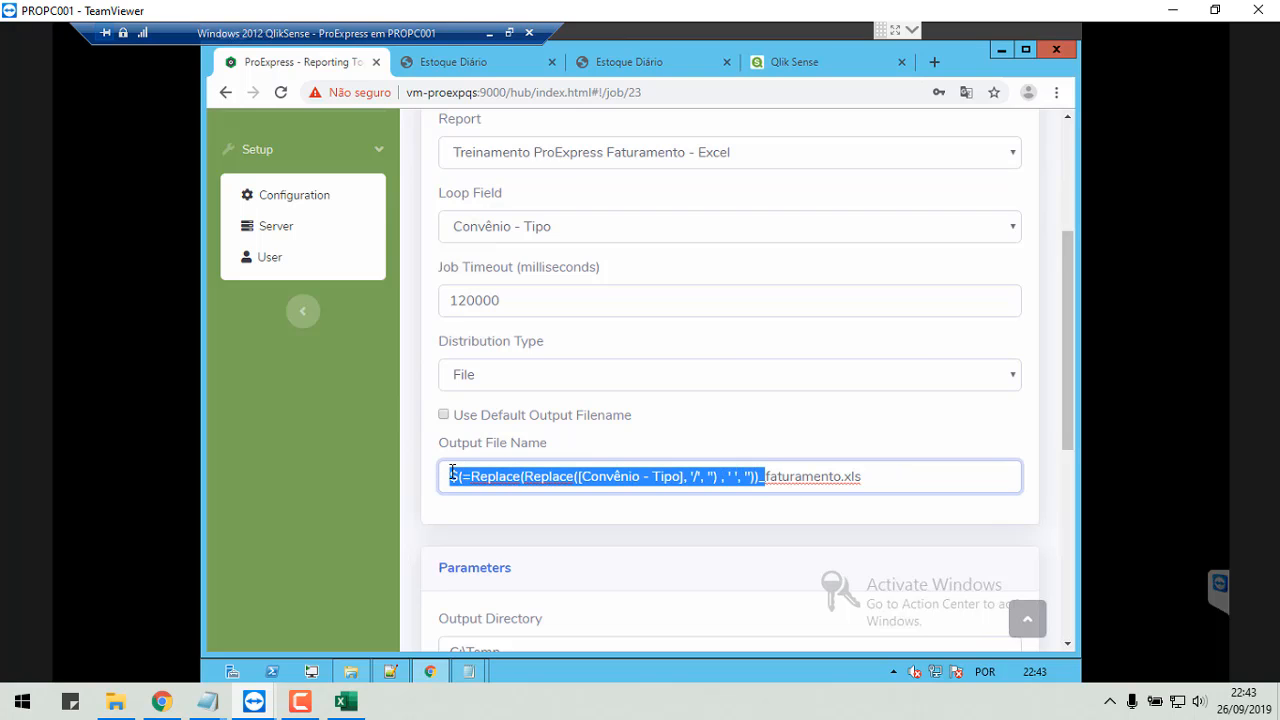
key(BackSpace)
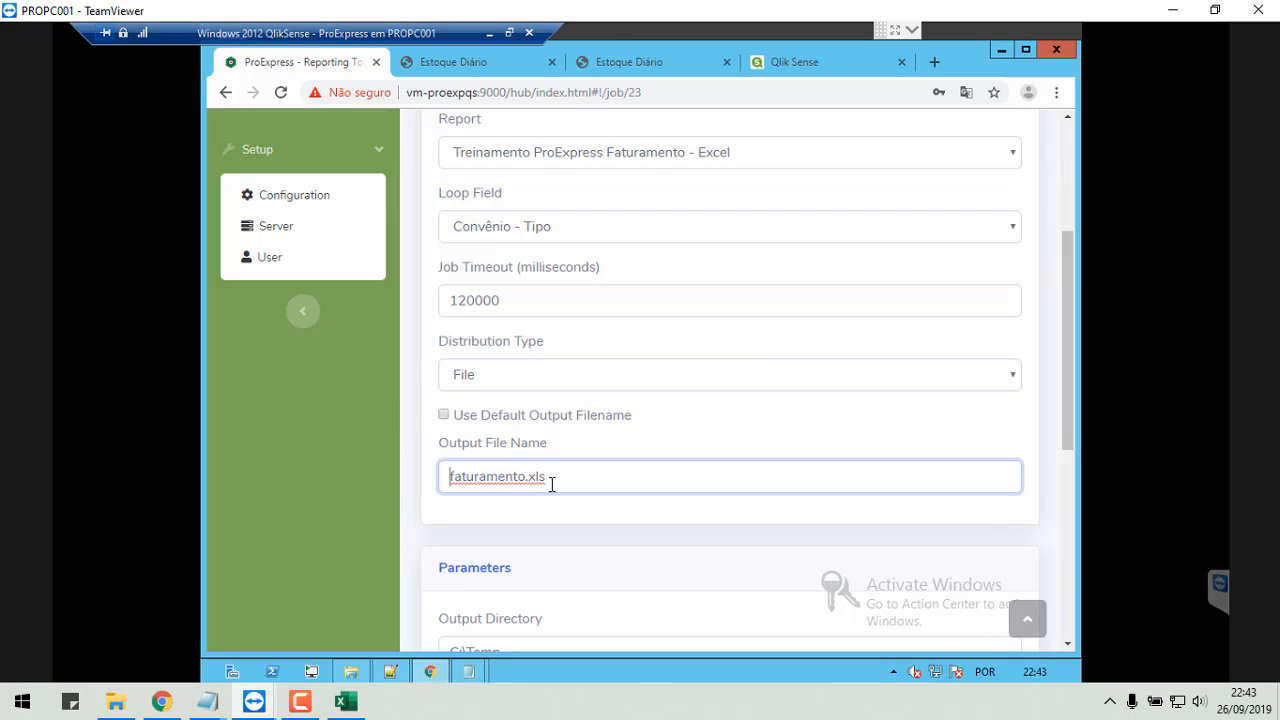
key(ctrl+z)
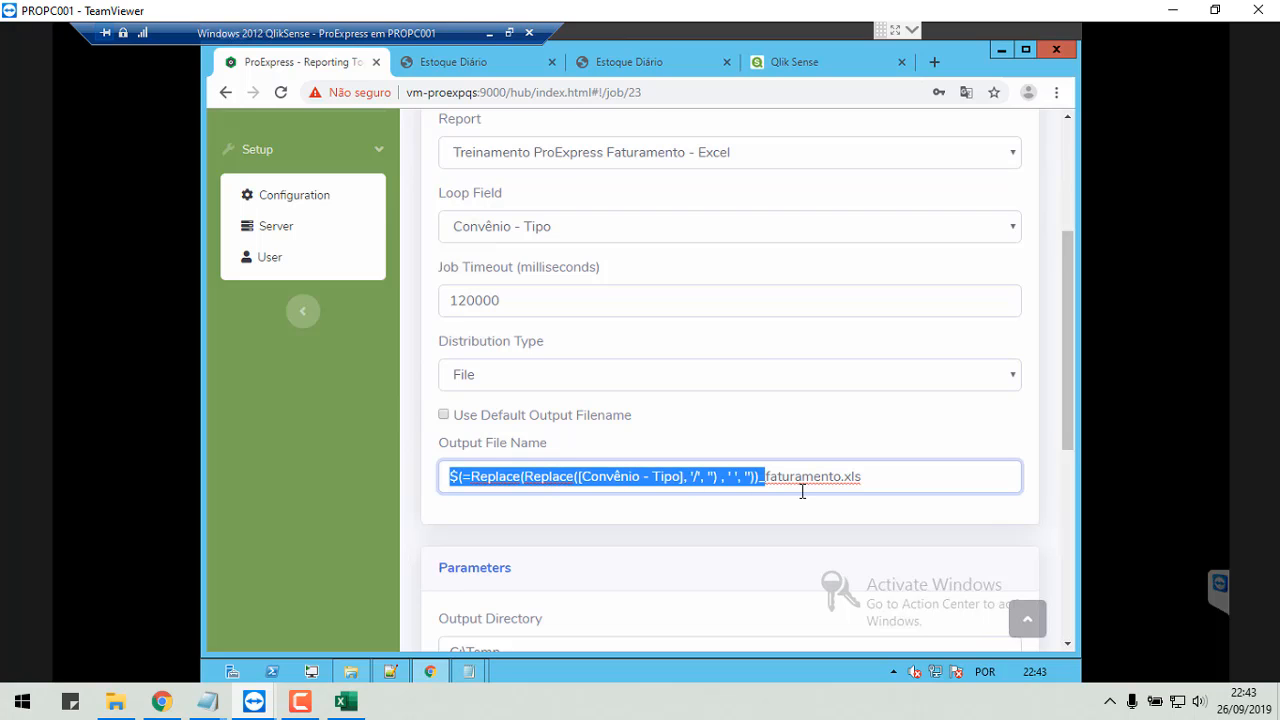
click(905, 481)
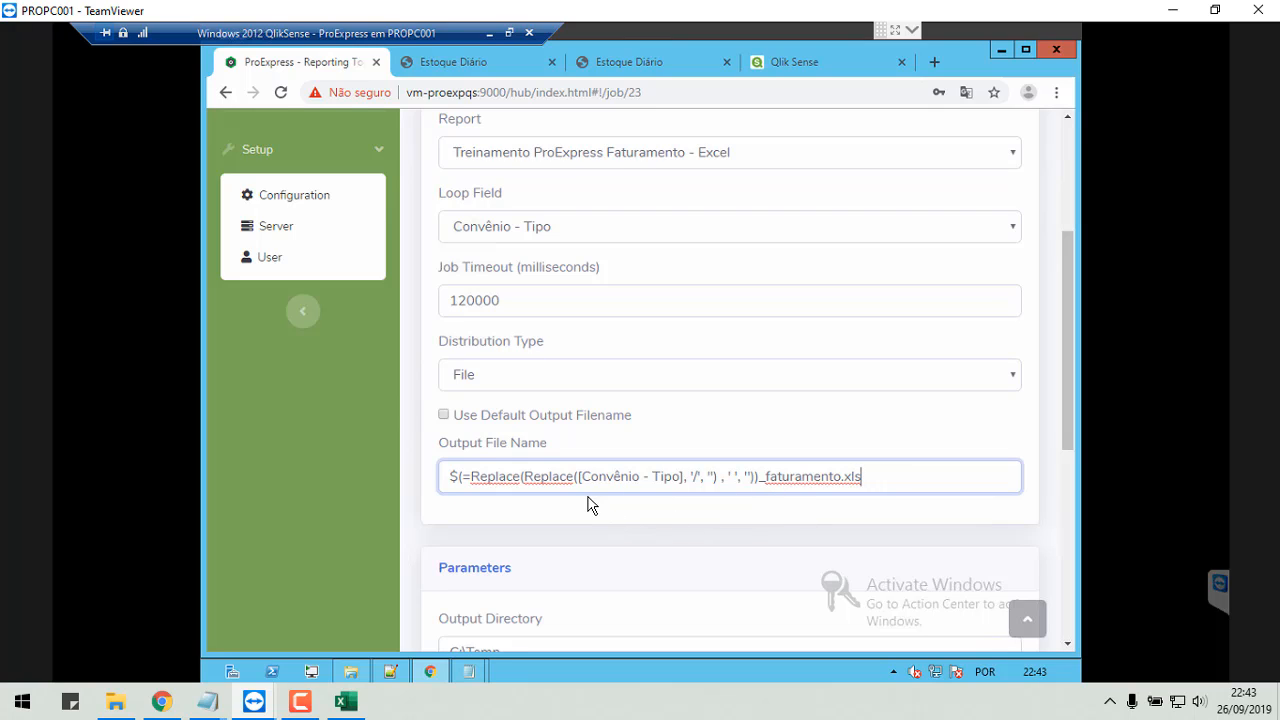
Examine the arguments of the nested Replace functions on [Convênio - Tipo] in the output file name expression.
double_click(694, 476)
click(697, 477)
key(shift+Left)
key(shift+Left)
key(Right)
key(Right)
key(Right)
key(Right)
key(Right)
key(Left)
key(Left)
key(Left)
key(Right)
key(Right)
key(Right)
key(Right)
key(Right)
key(Right)
key(Right)
key(Left)
Check the job's output directory, delete everything in C:\Temp using File Explorer, and return to the job.
scroll(720, 517, down, 2)
scroll(645, 453, down, 1)
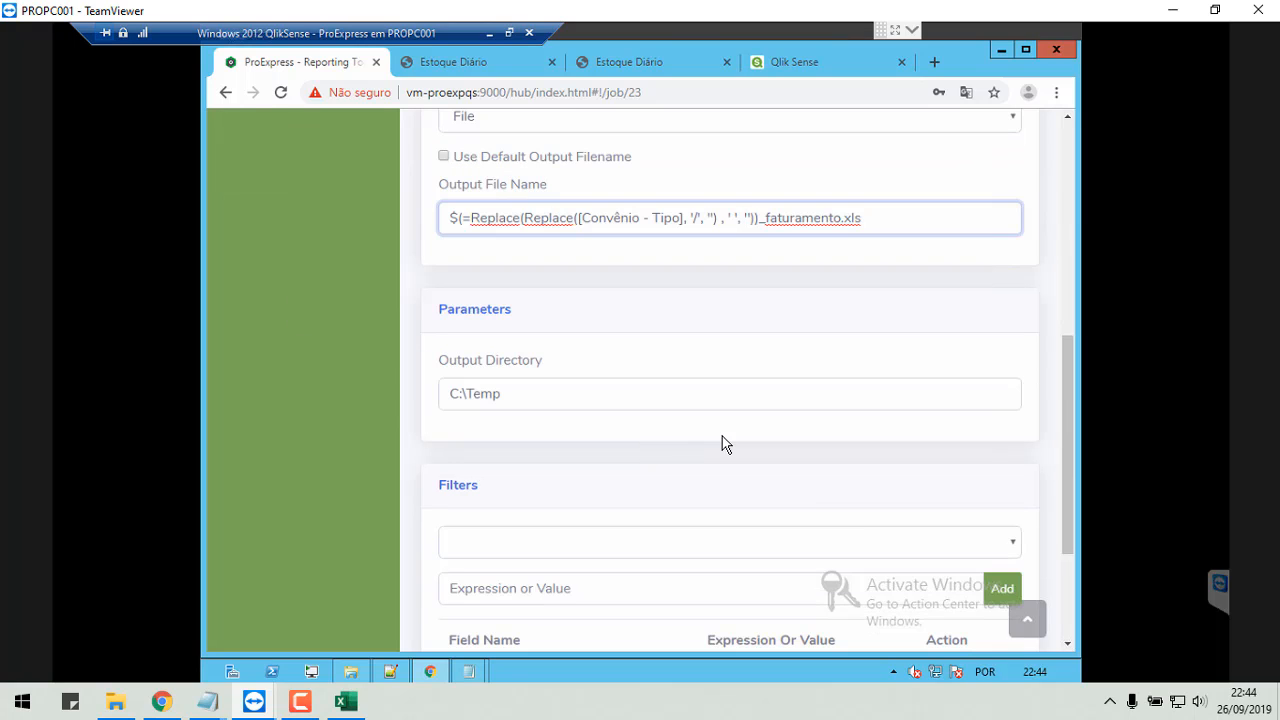
double_click(448, 316)
click(506, 395)
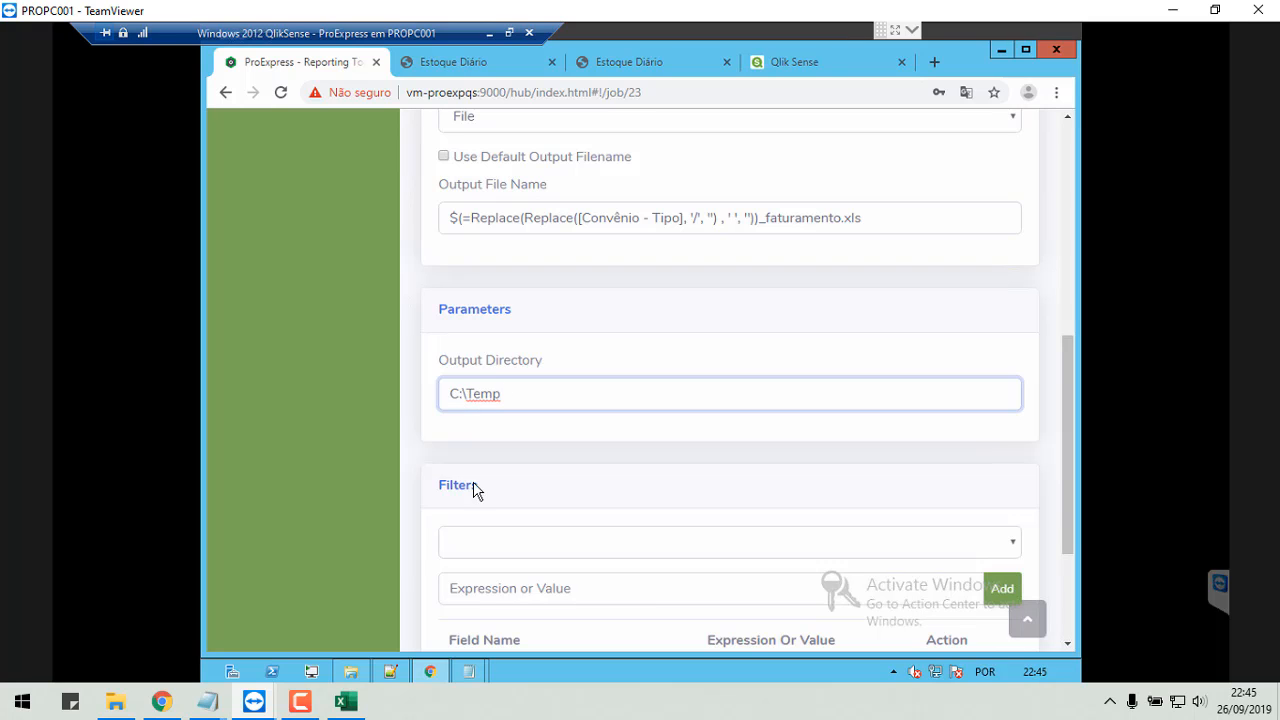
click(350, 671)
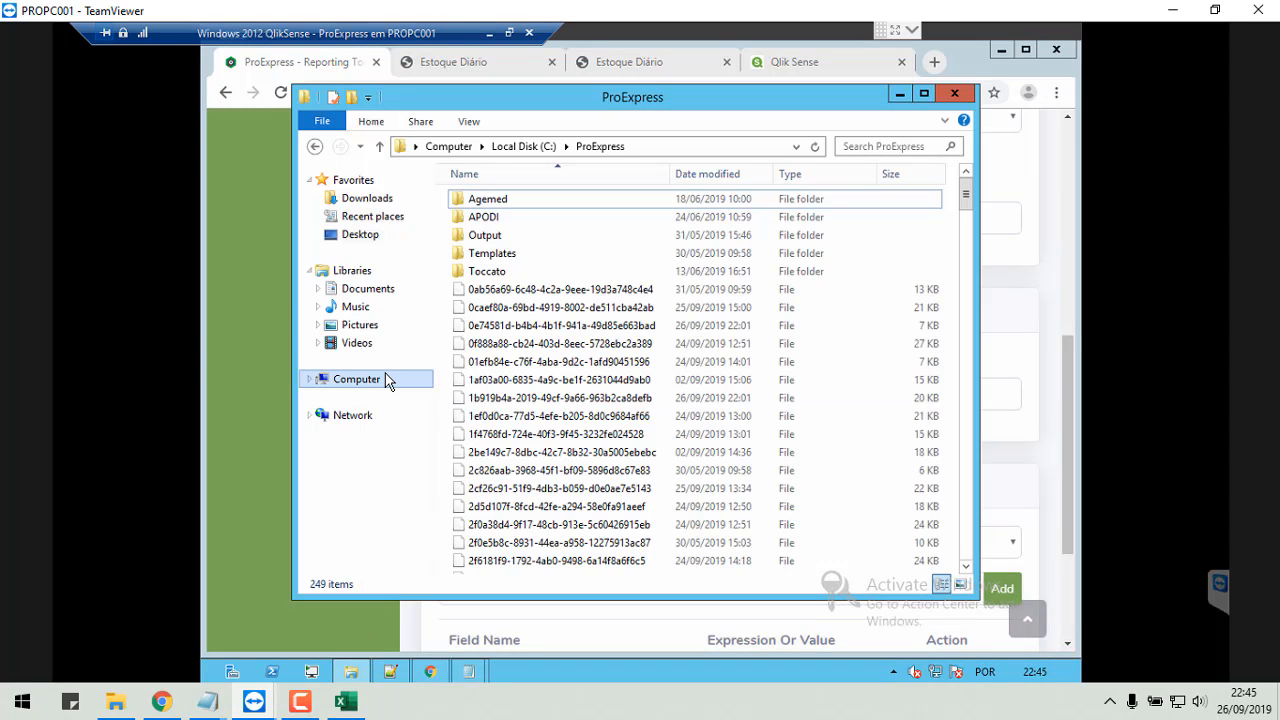
click(522, 147)
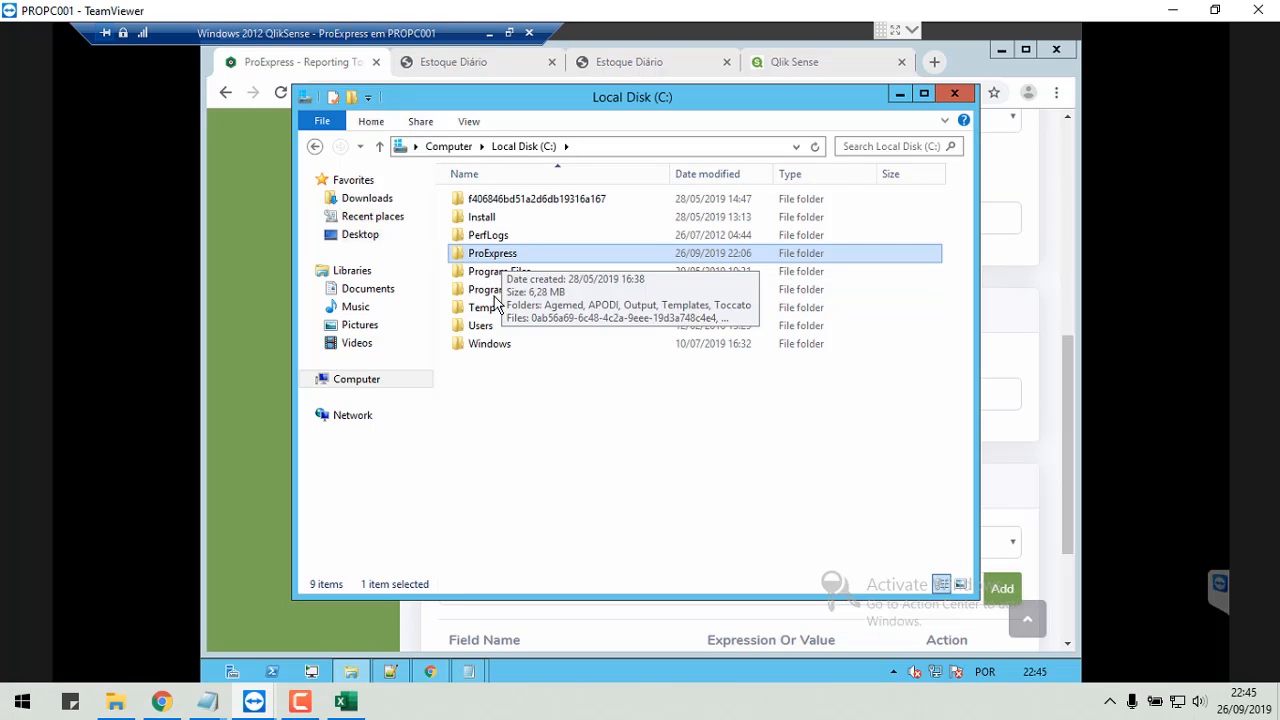
double_click(489, 313)
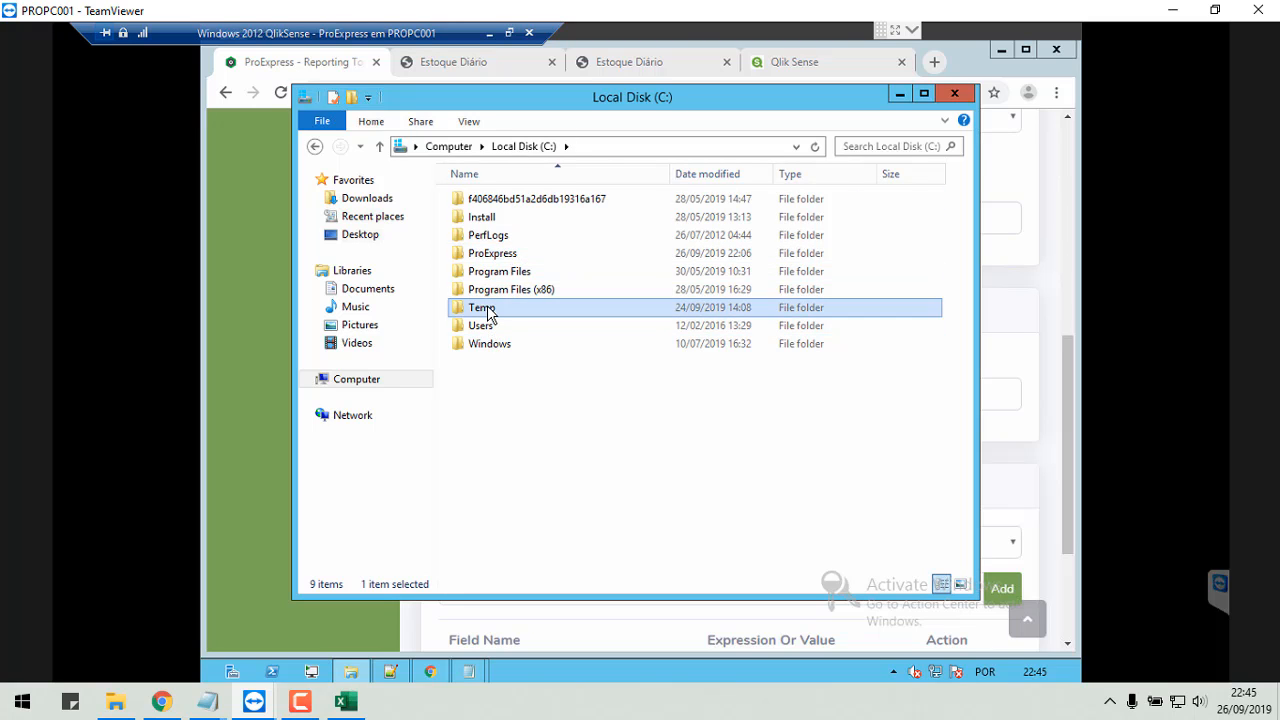
drag(500, 274, 566, 200)
key(Delete)
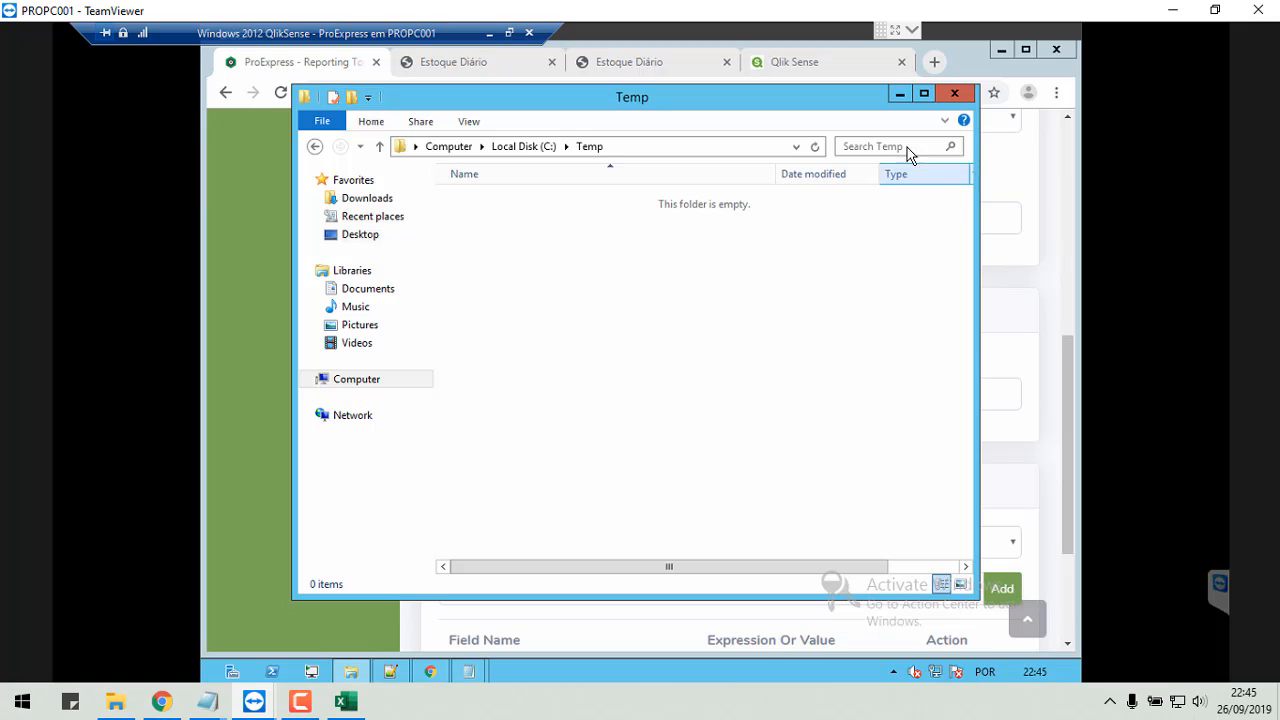
click(898, 96)
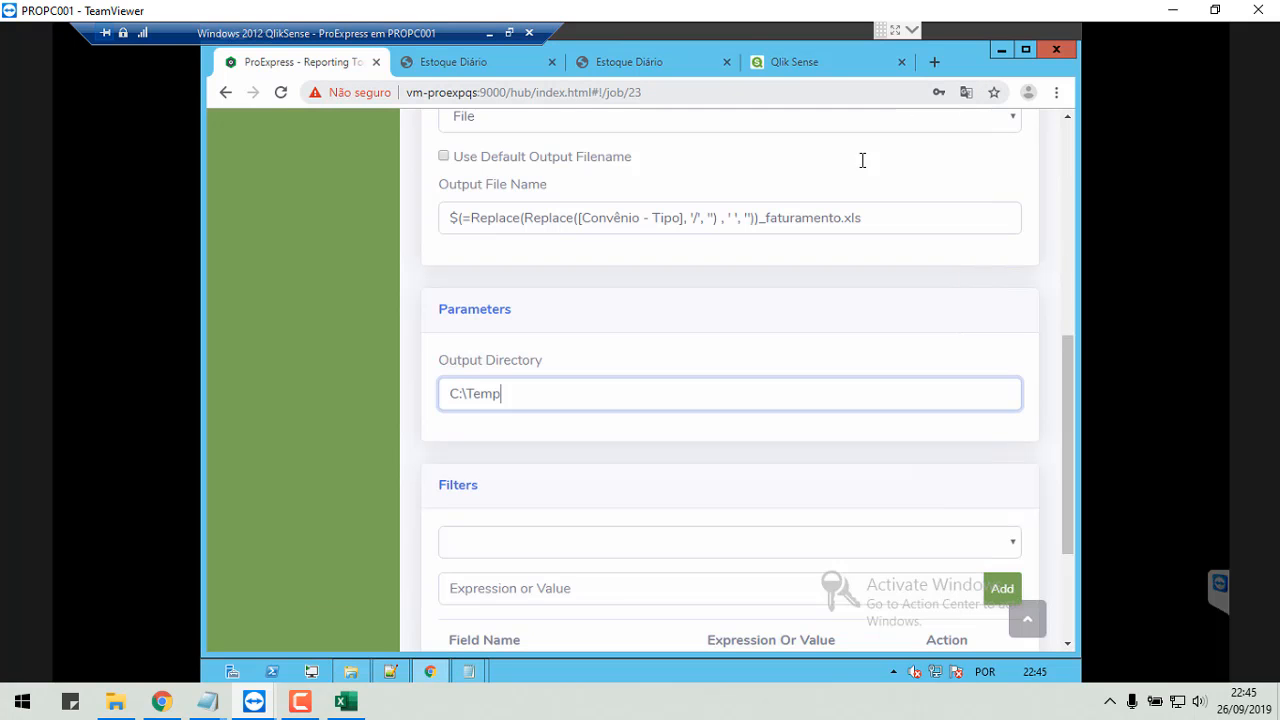
Review the job's filter fields and the Período Referência - Ano filter, then cancel the job edit.
scroll(588, 446, down, 2)
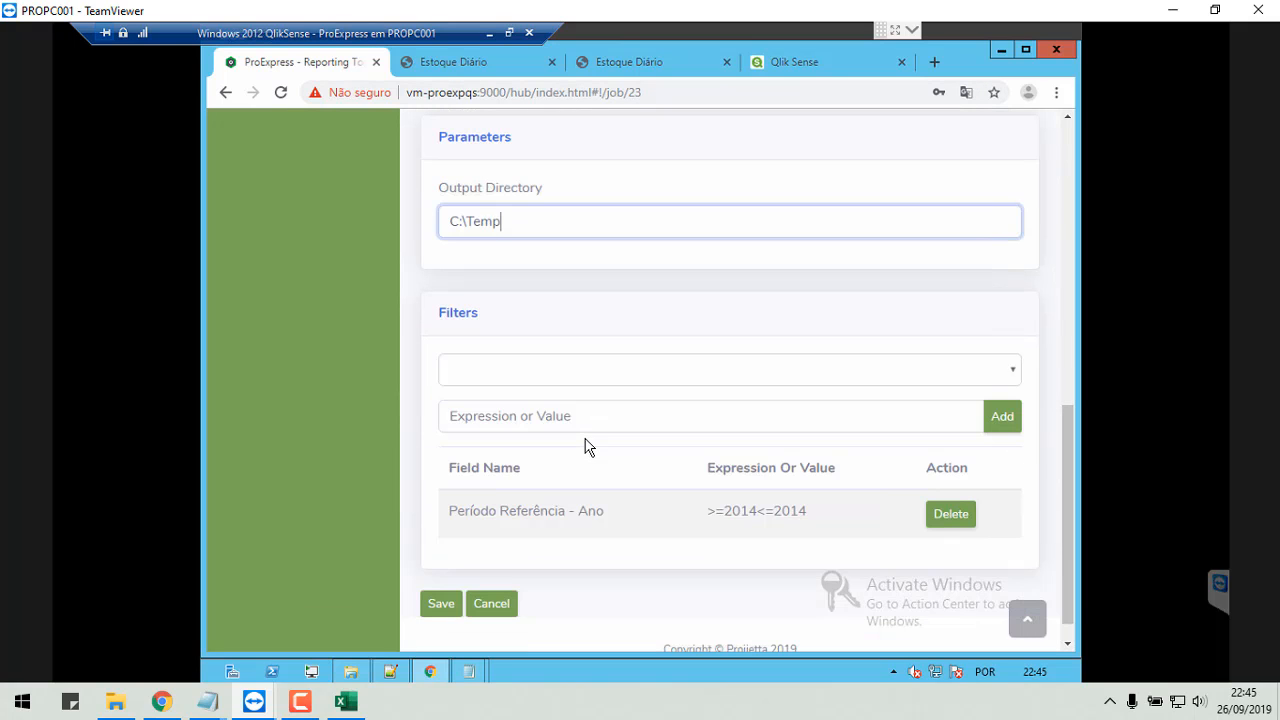
key(alt+Tab)
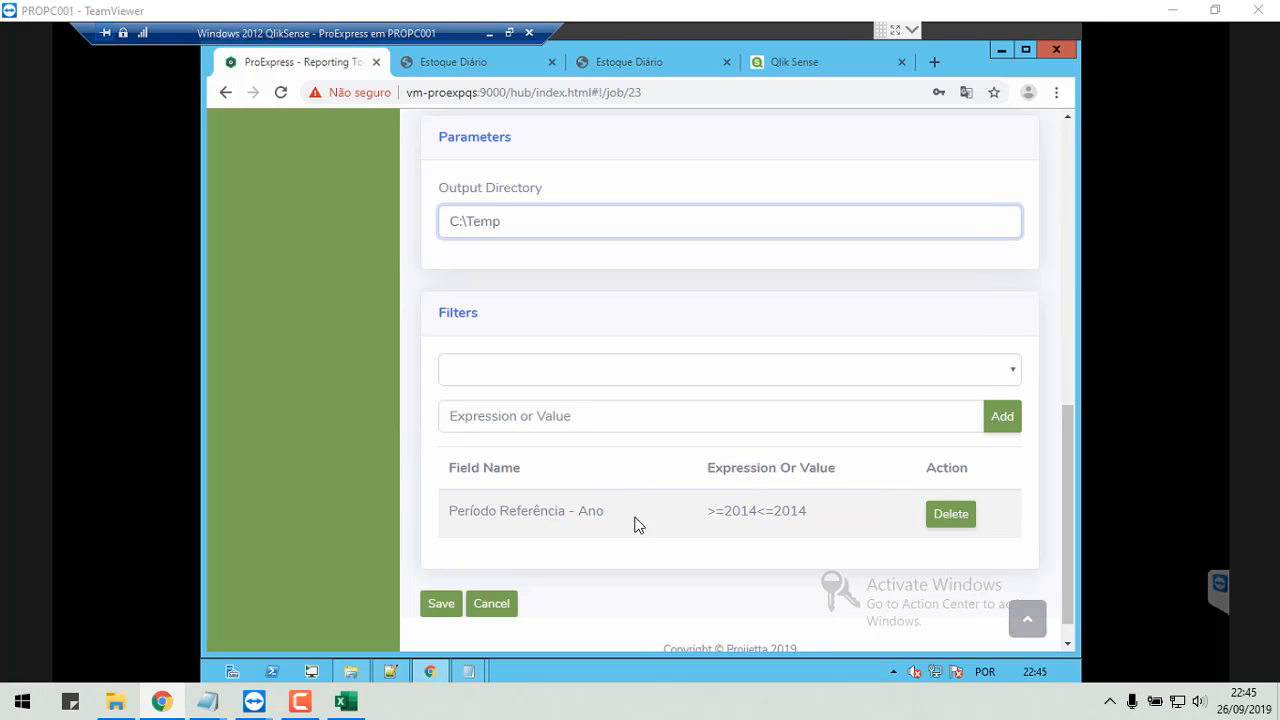
click(560, 376)
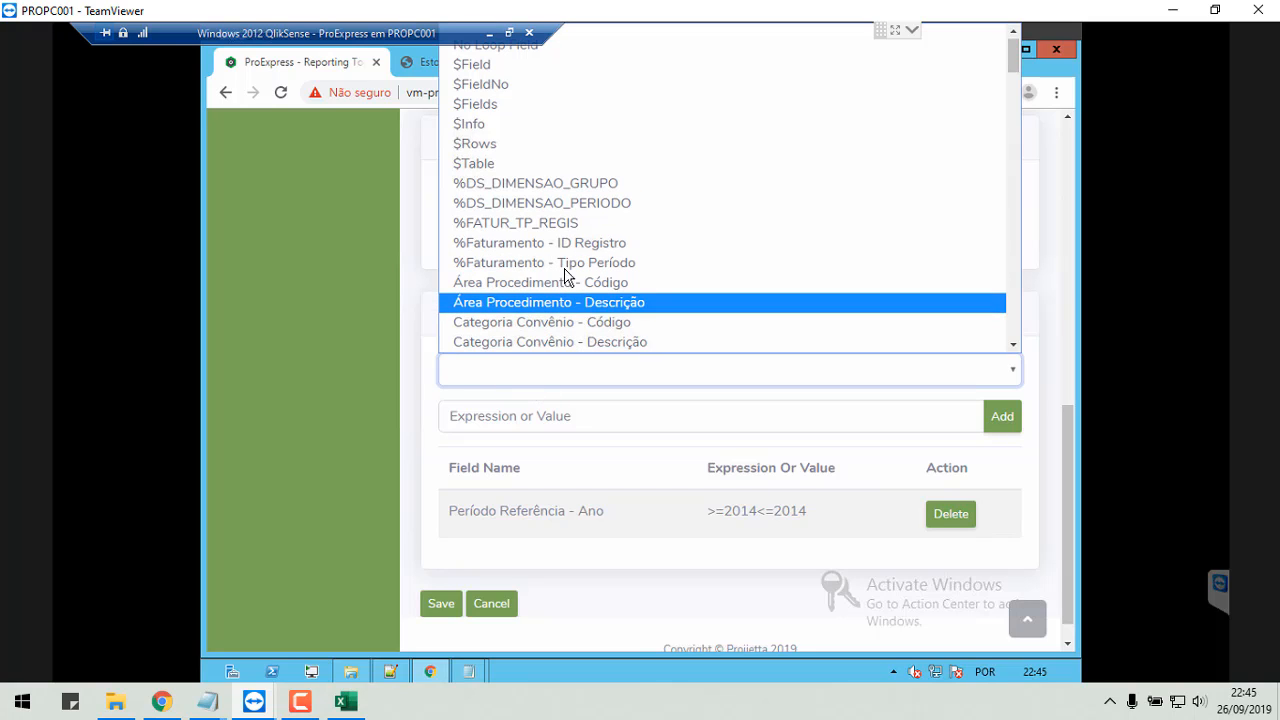
scroll(603, 298, down, 6)
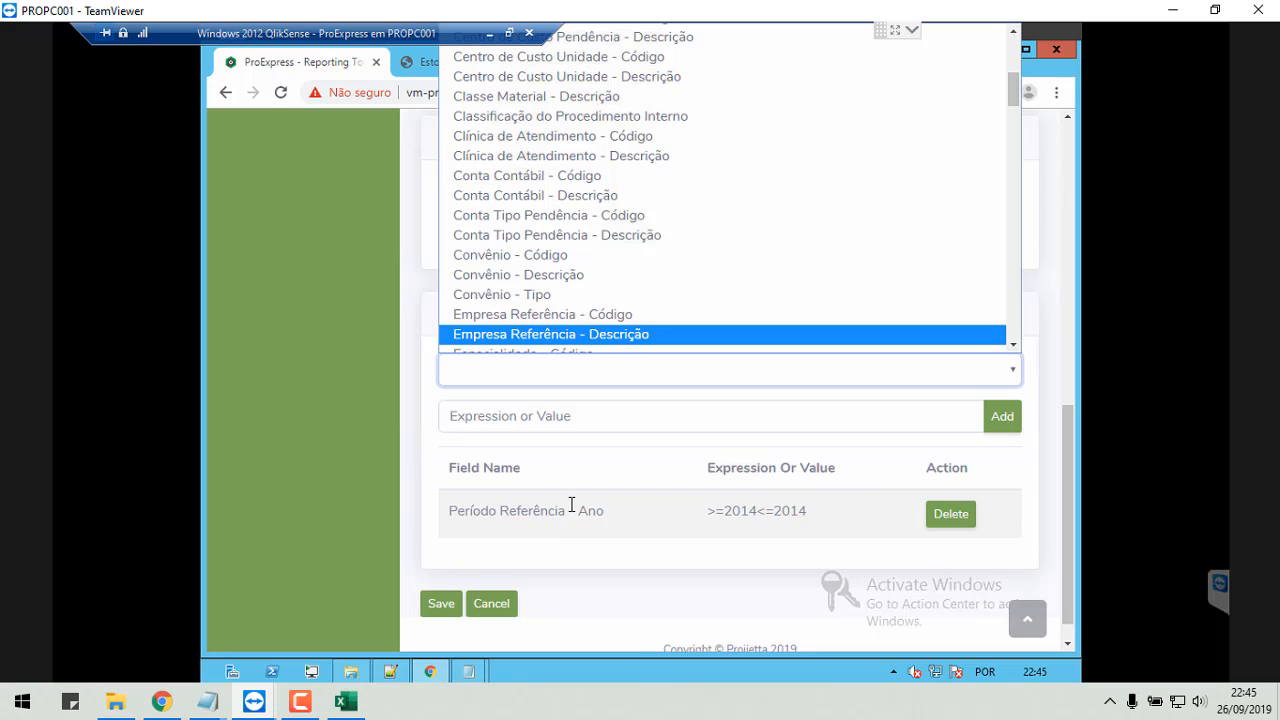
click(578, 415)
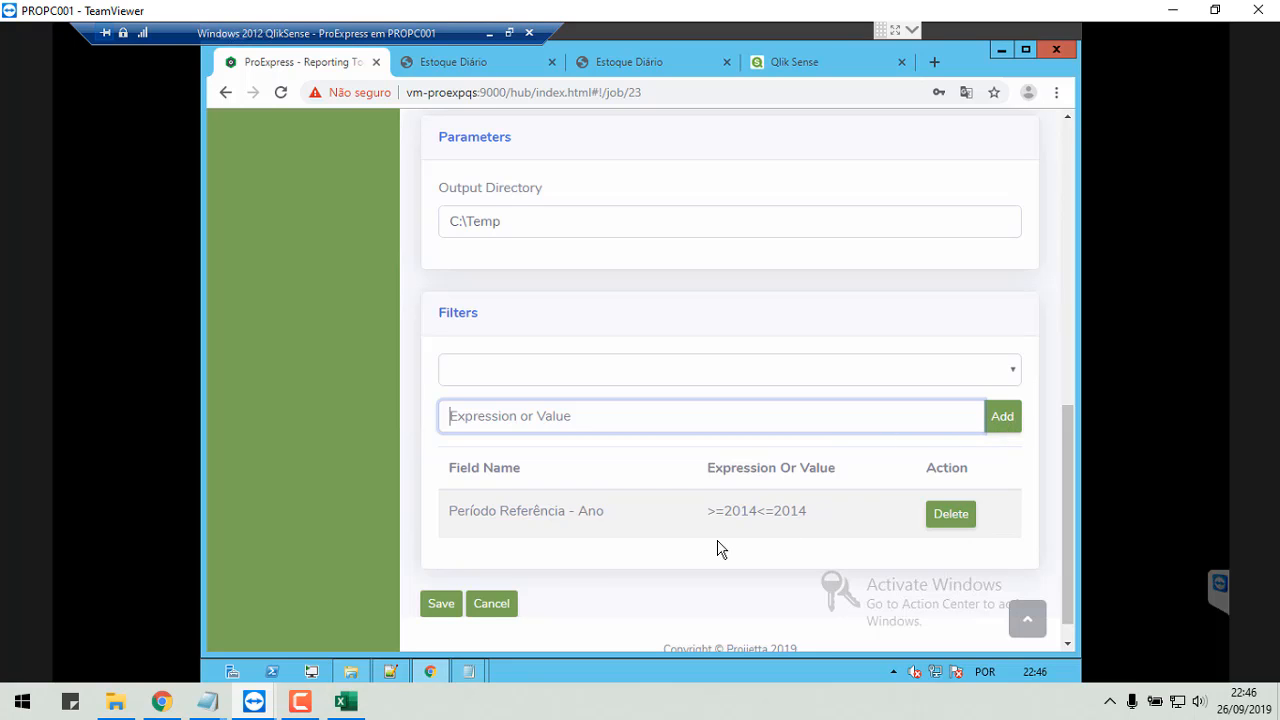
click(492, 604)
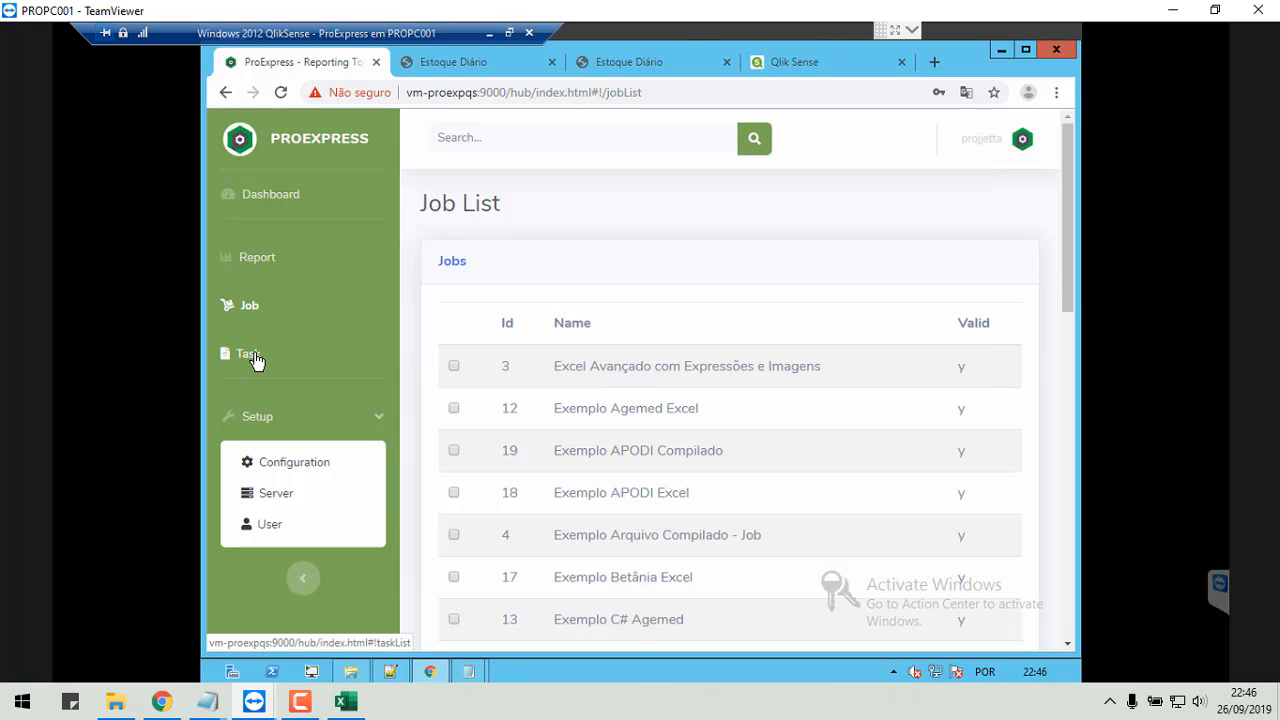
Open the task "Treinamento ProExpress Excel" from the task list for editing.
click(256, 361)
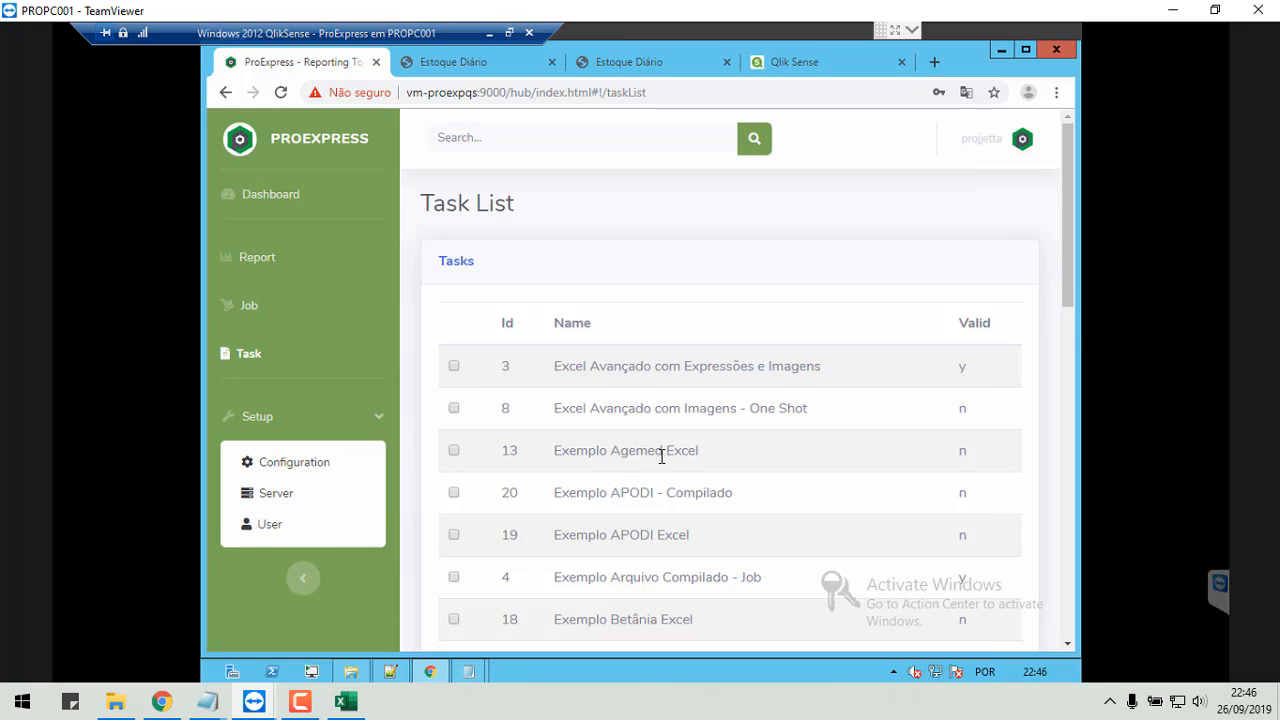
scroll(661, 456, down, 4)
scroll(661, 456, down, 5)
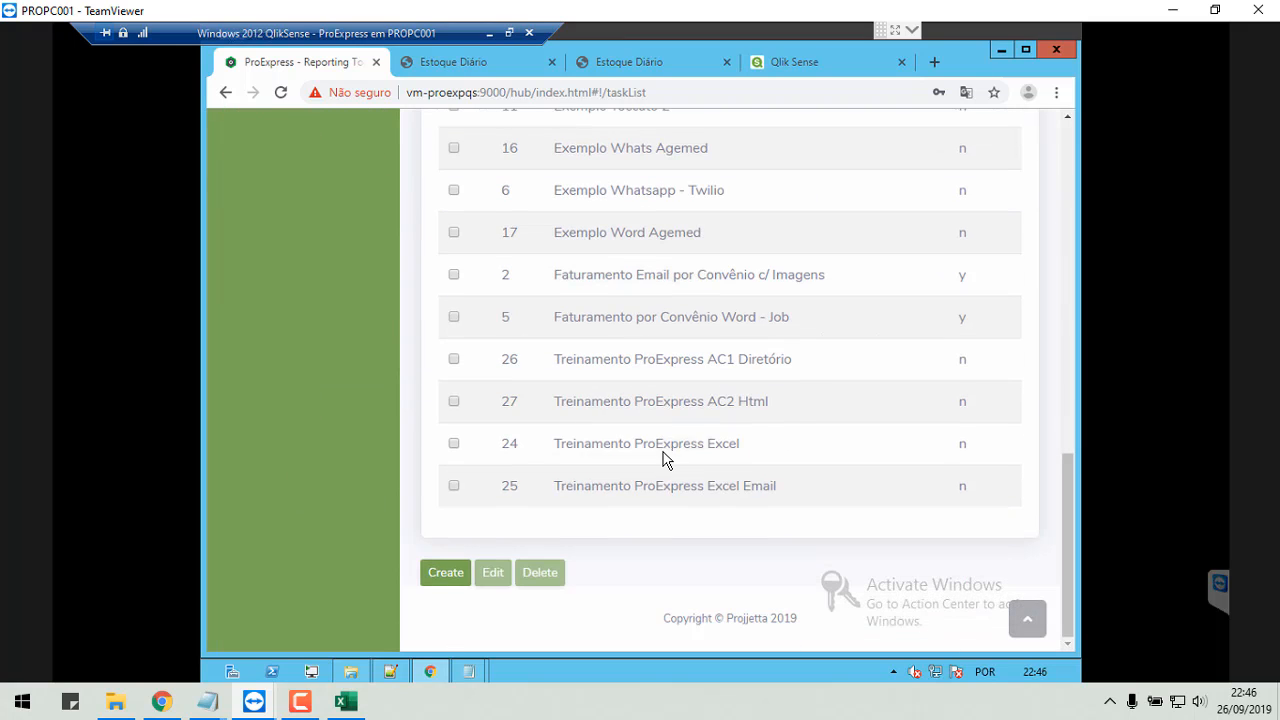
click(454, 443)
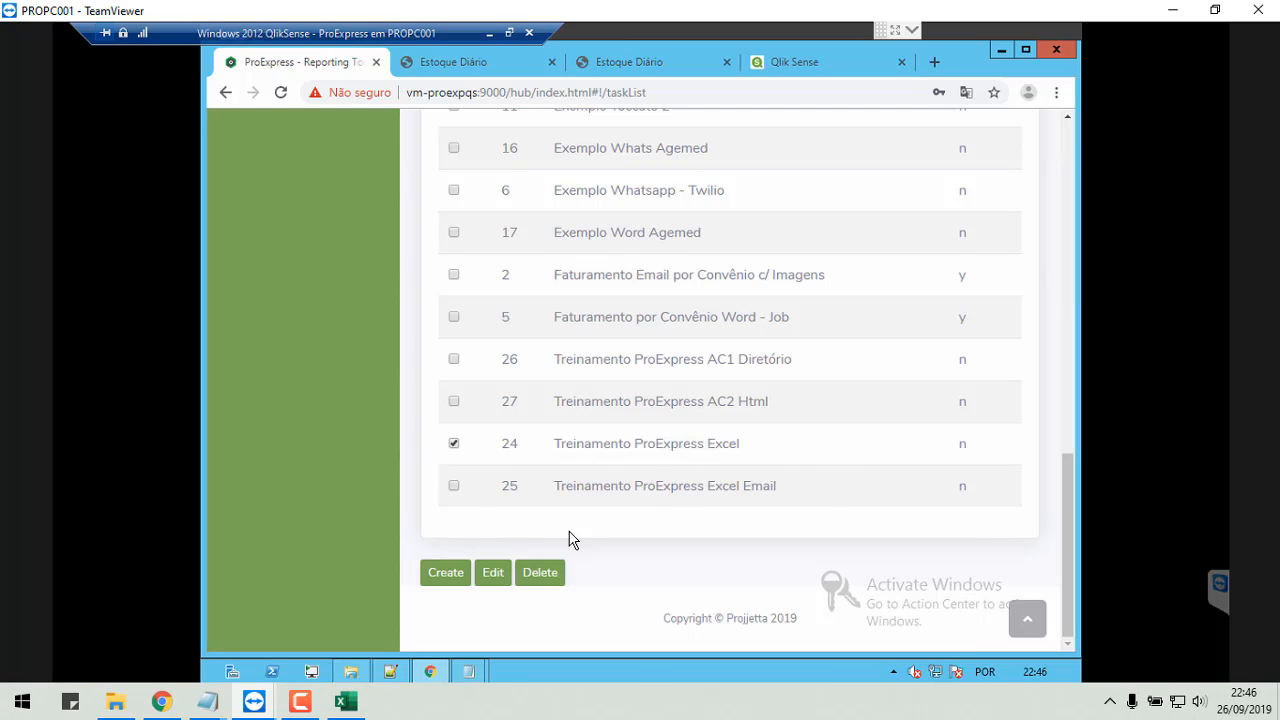
click(493, 572)
scroll(926, 480, up, 5)
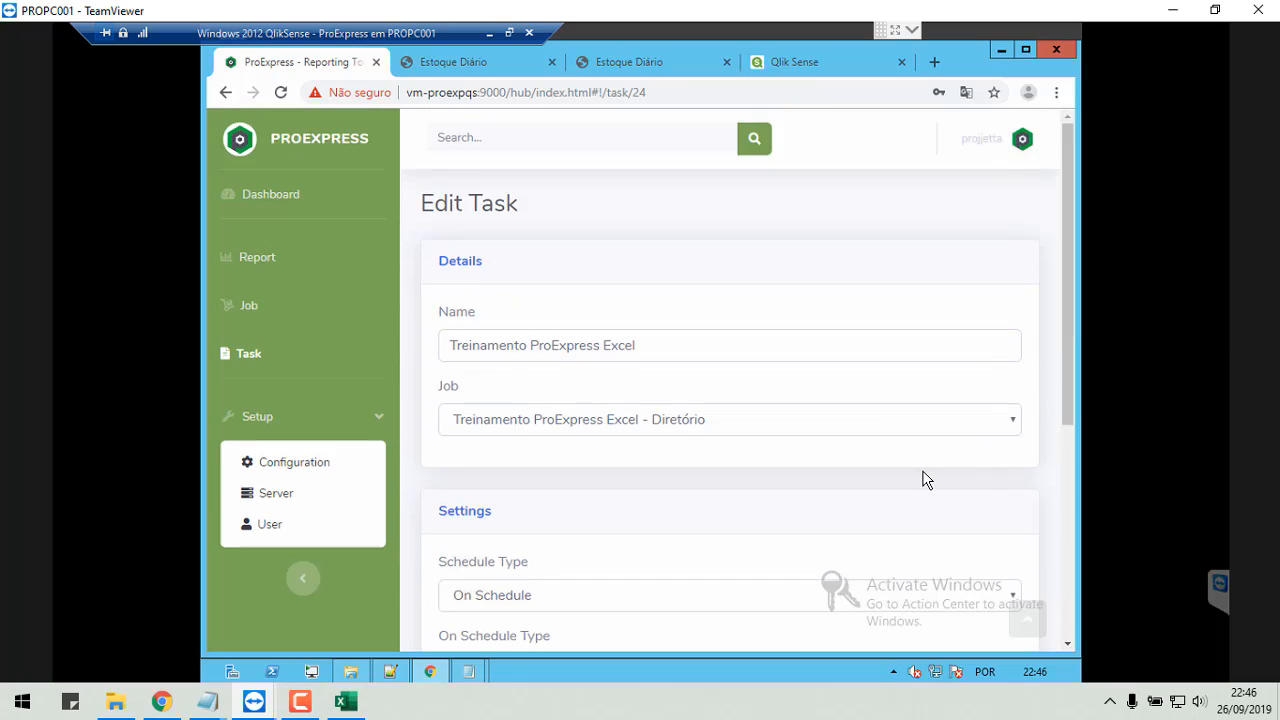
Review the task's name, the jobs it can run and its schedule settings, keeping "Treinamento ProExpress Excel - Diretório" as the job.
click(675, 348)
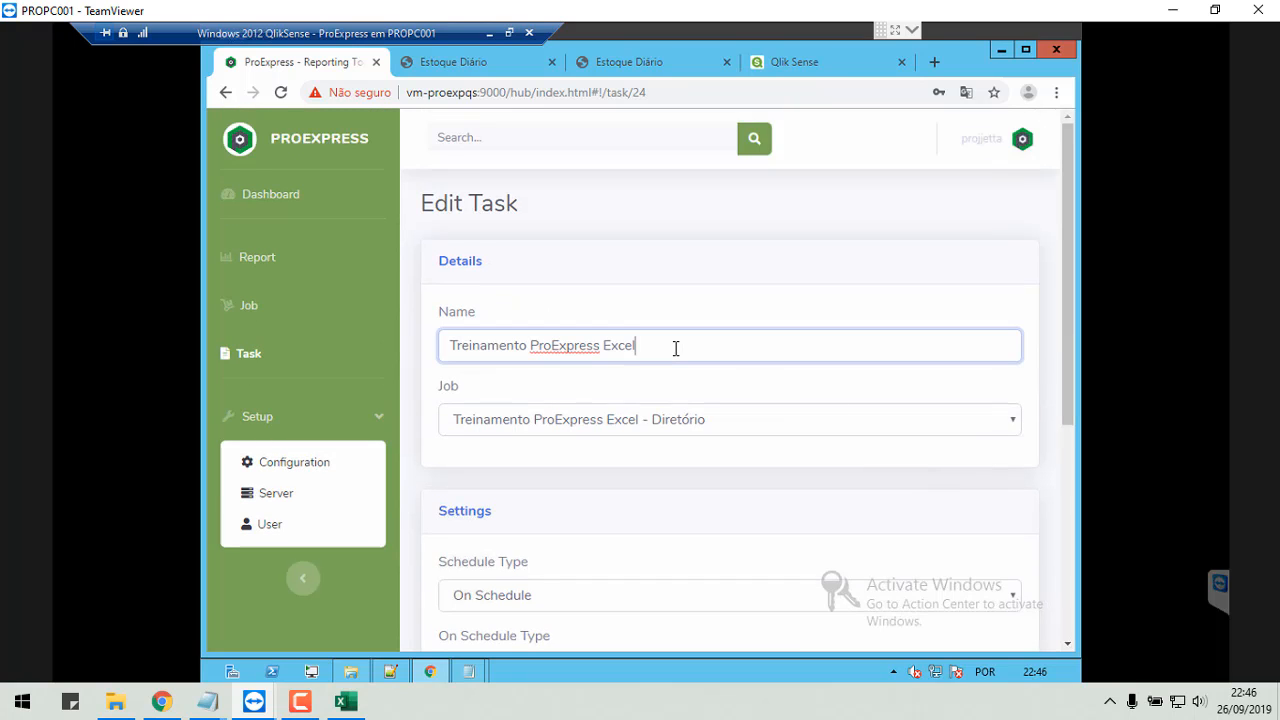
click(741, 432)
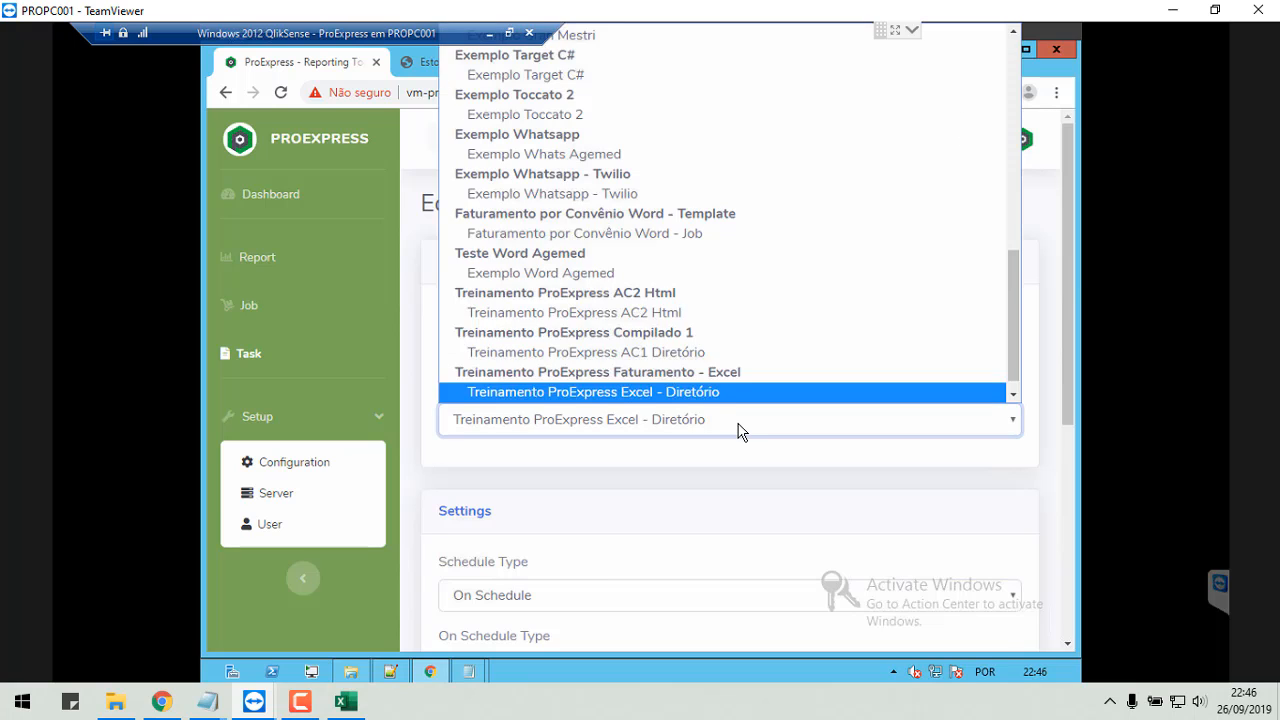
click(738, 430)
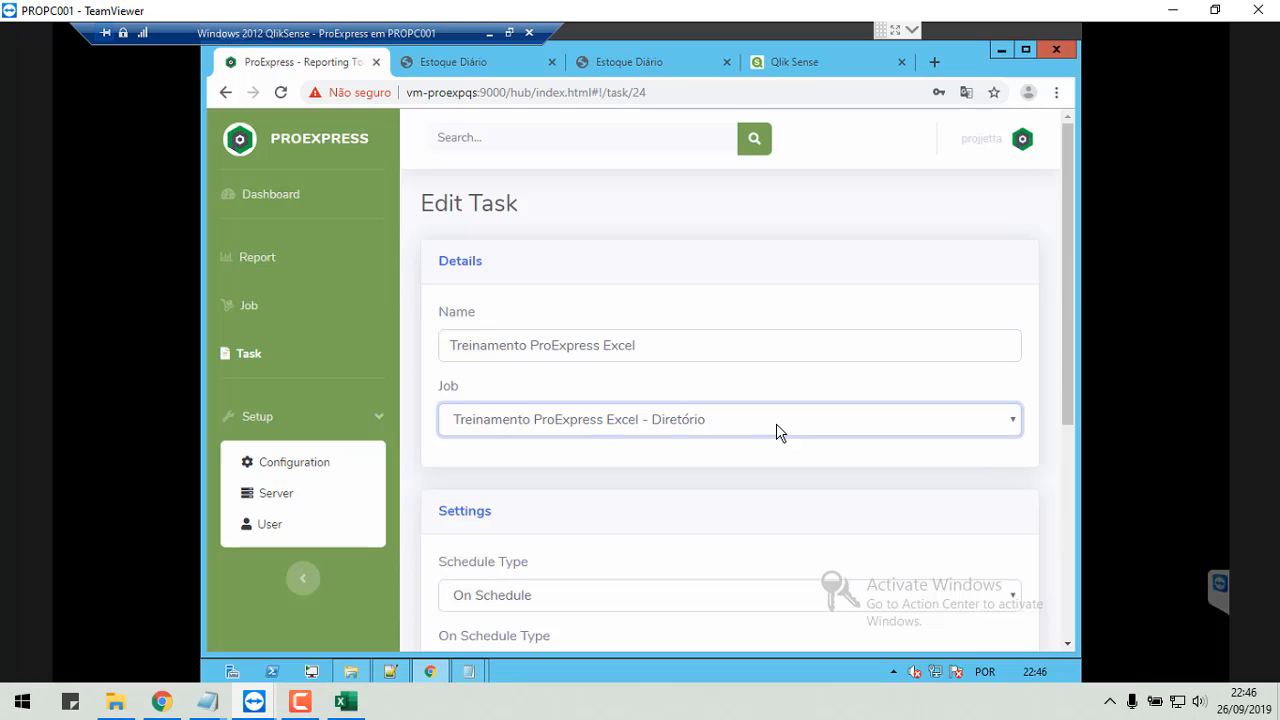
scroll(837, 489, down, 2)
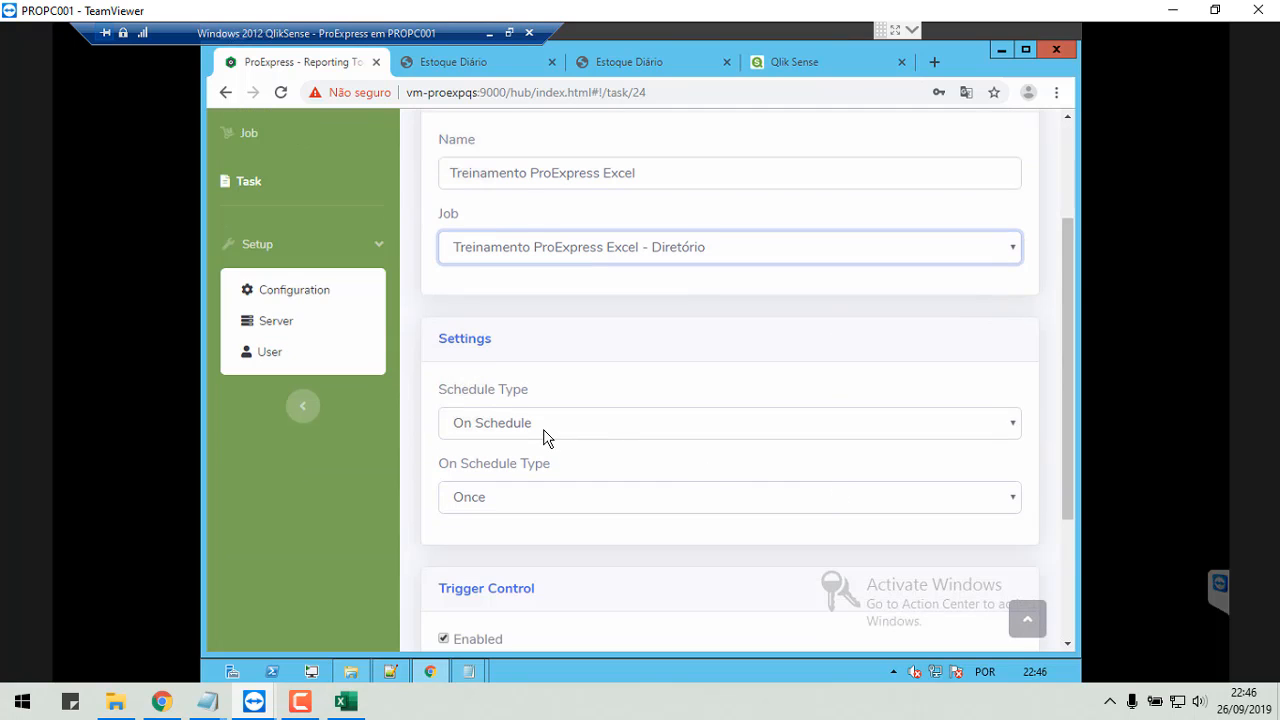
Review the Schedule Type and On Schedule Type choices in the task settings, keeping Schedule Type as On Schedule.
scroll(543, 432, down, 1)
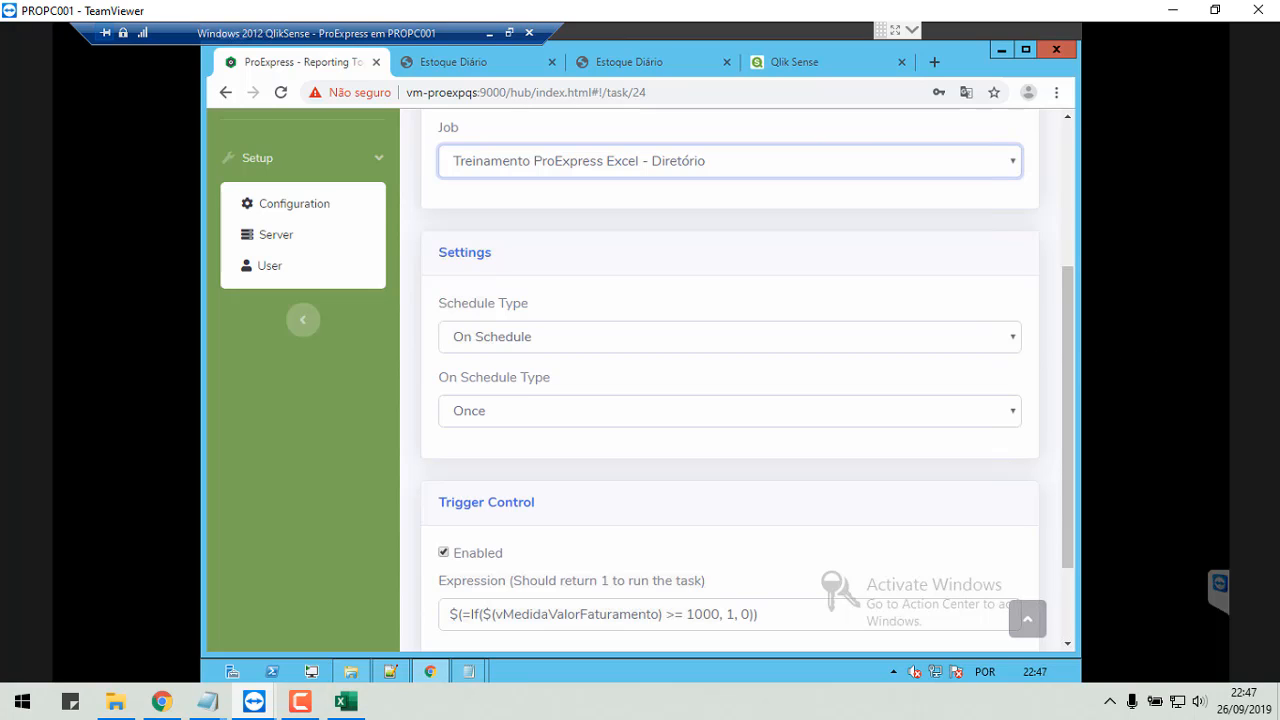
key(F10)
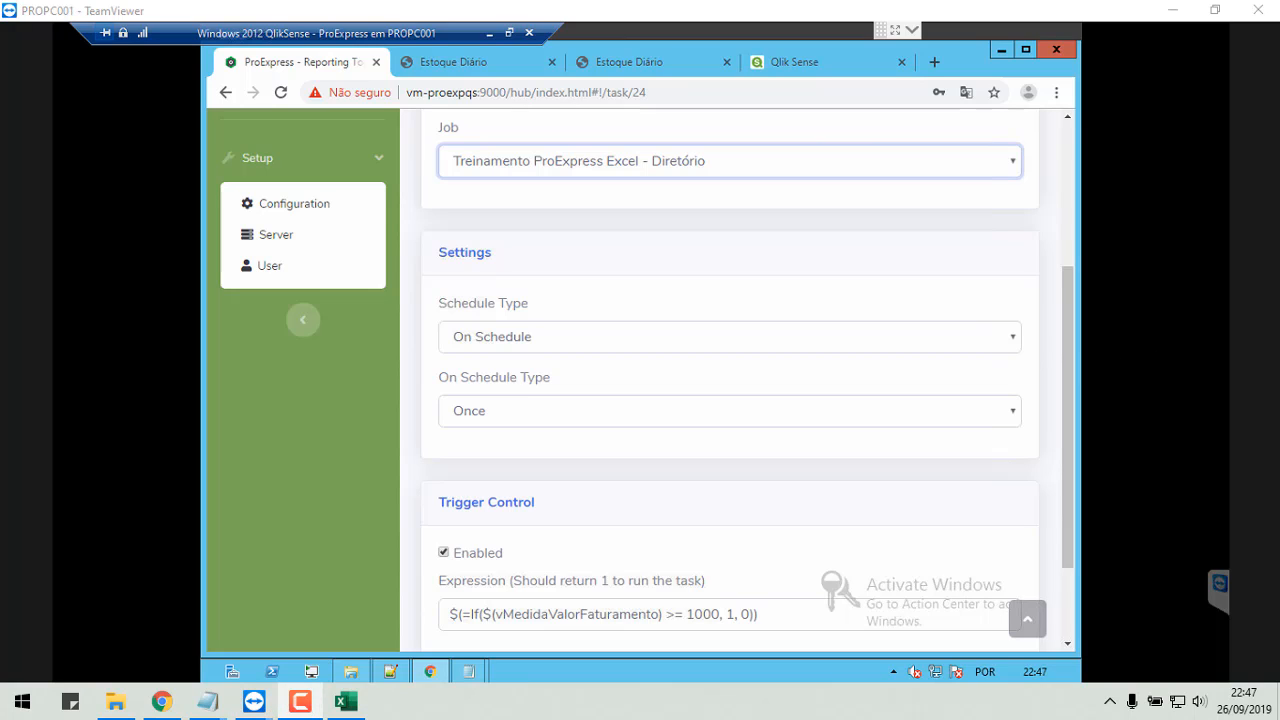
click(505, 339)
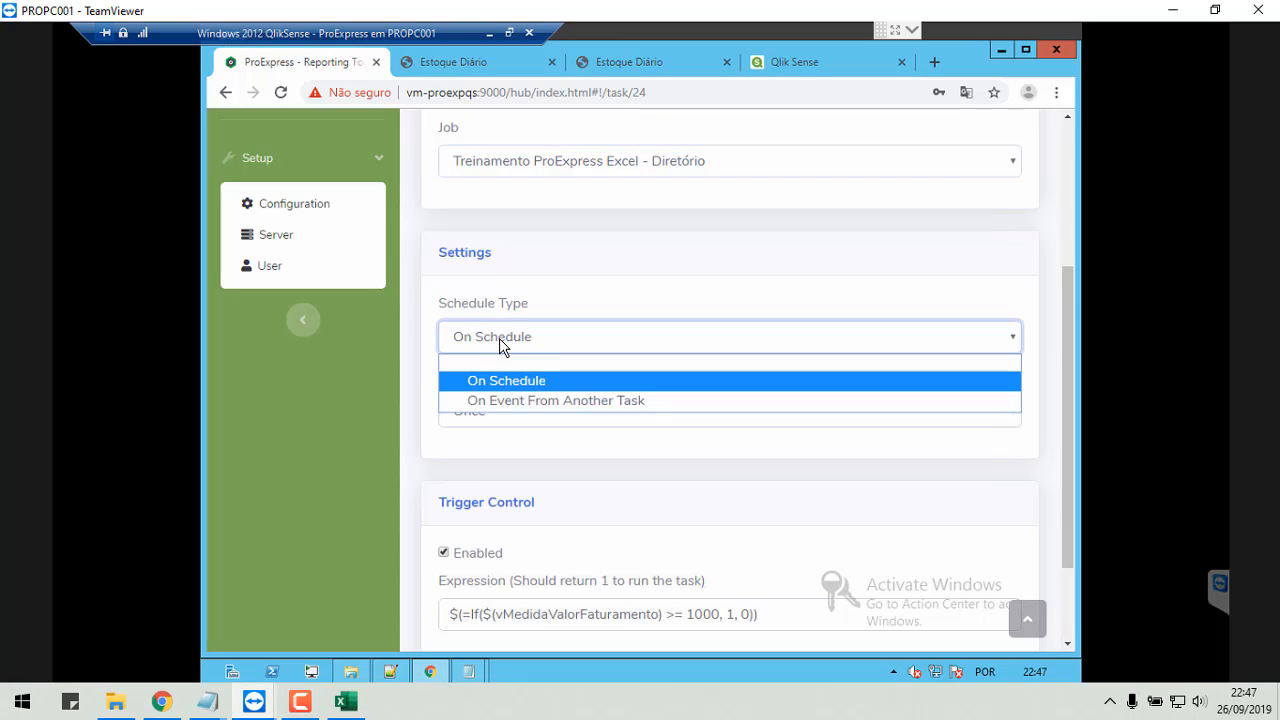
click(508, 386)
click(509, 405)
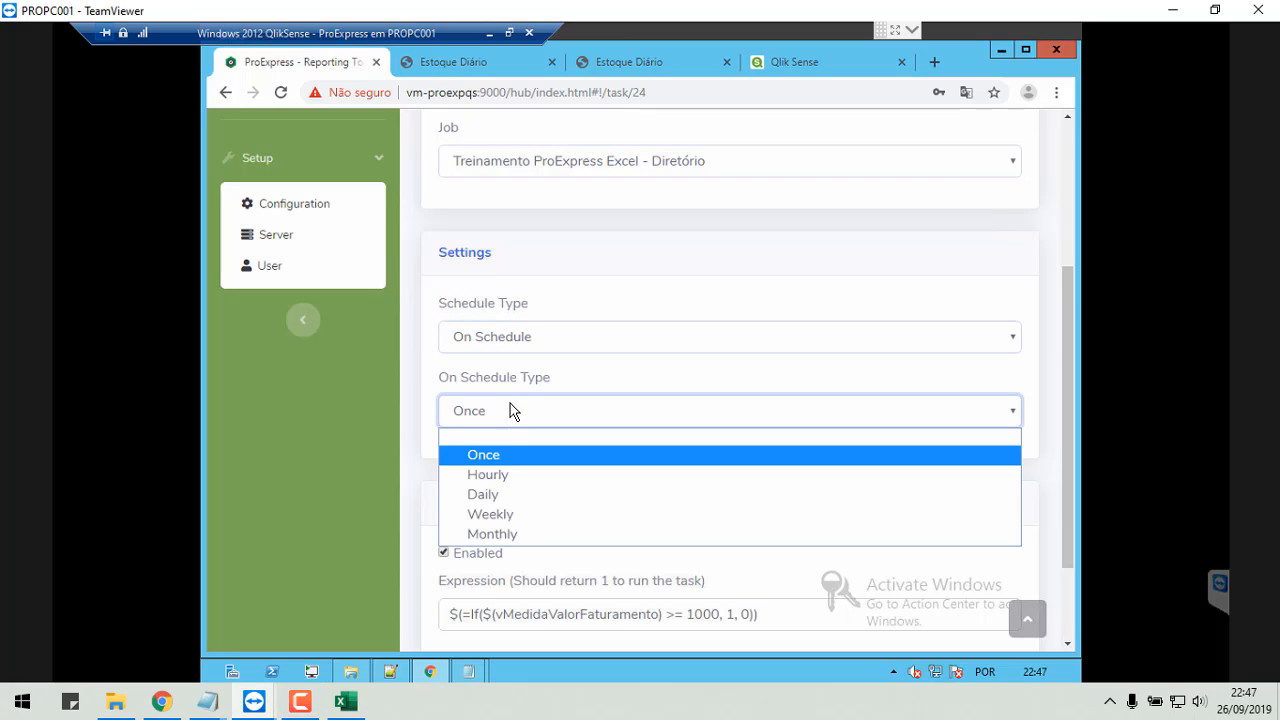
click(514, 339)
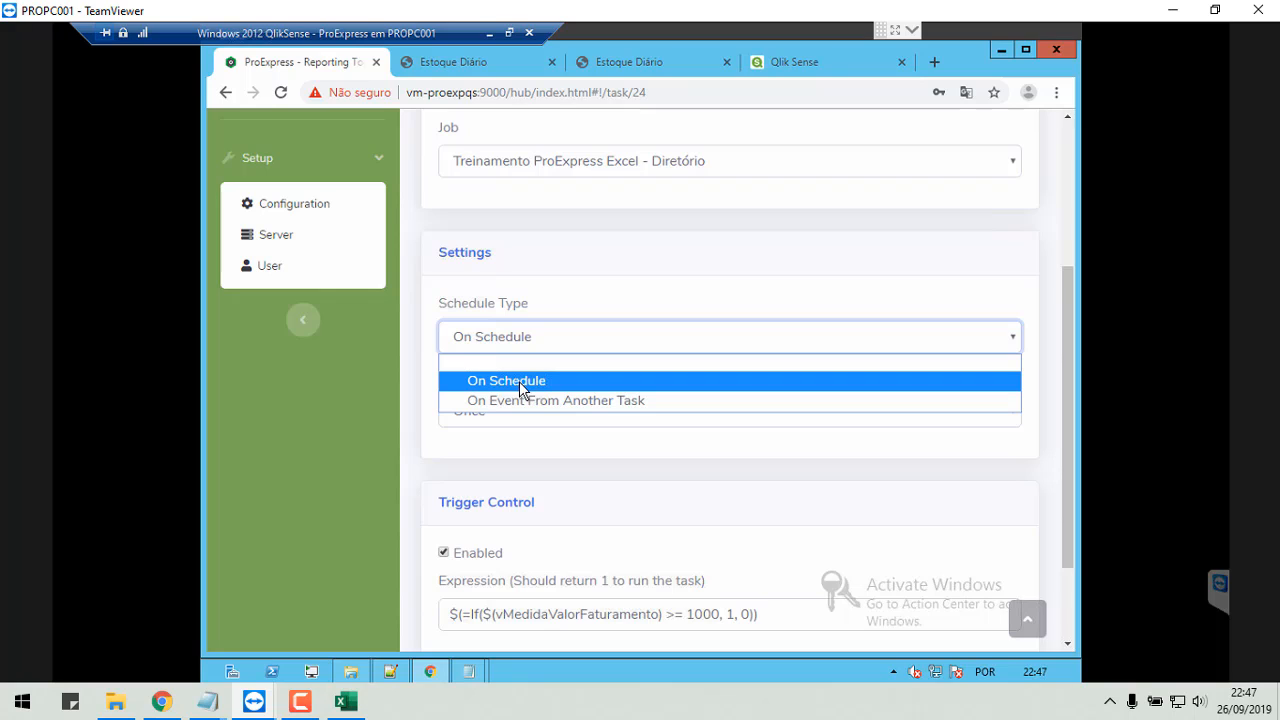
click(519, 381)
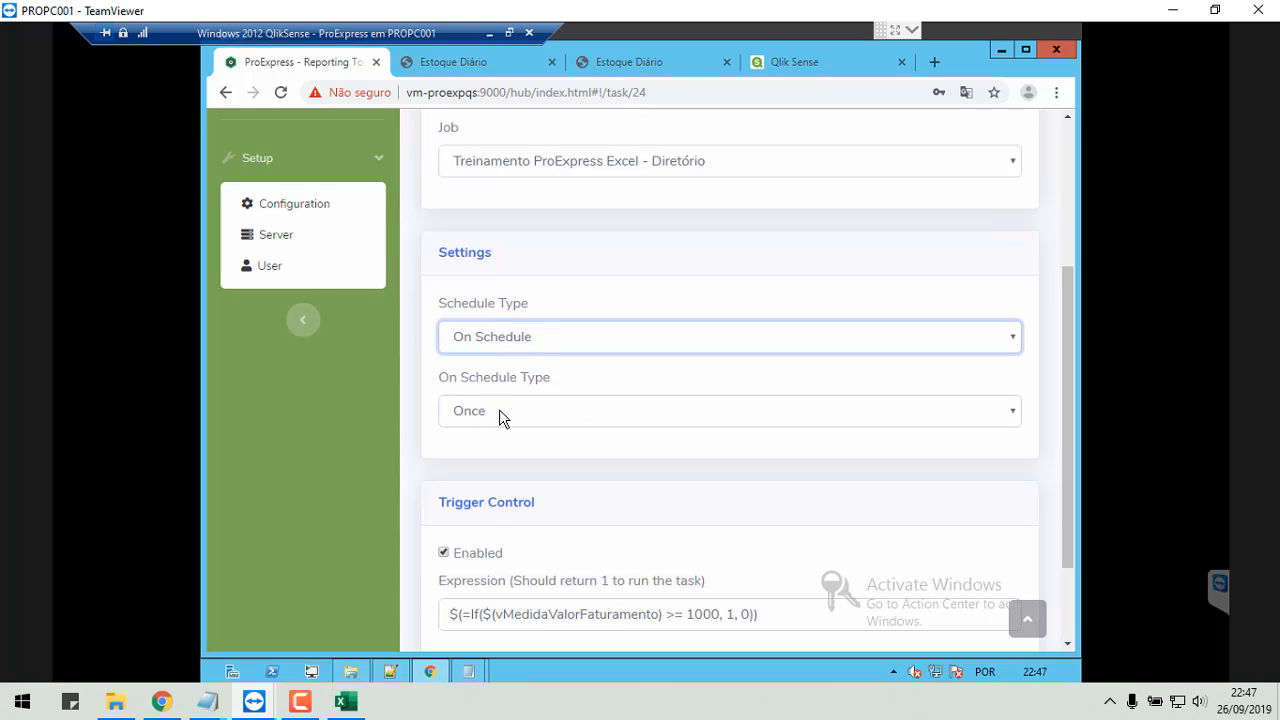
Try the Weekly, Monthly and Hourly options for the task's On Schedule Type, ending on Hourly.
click(499, 411)
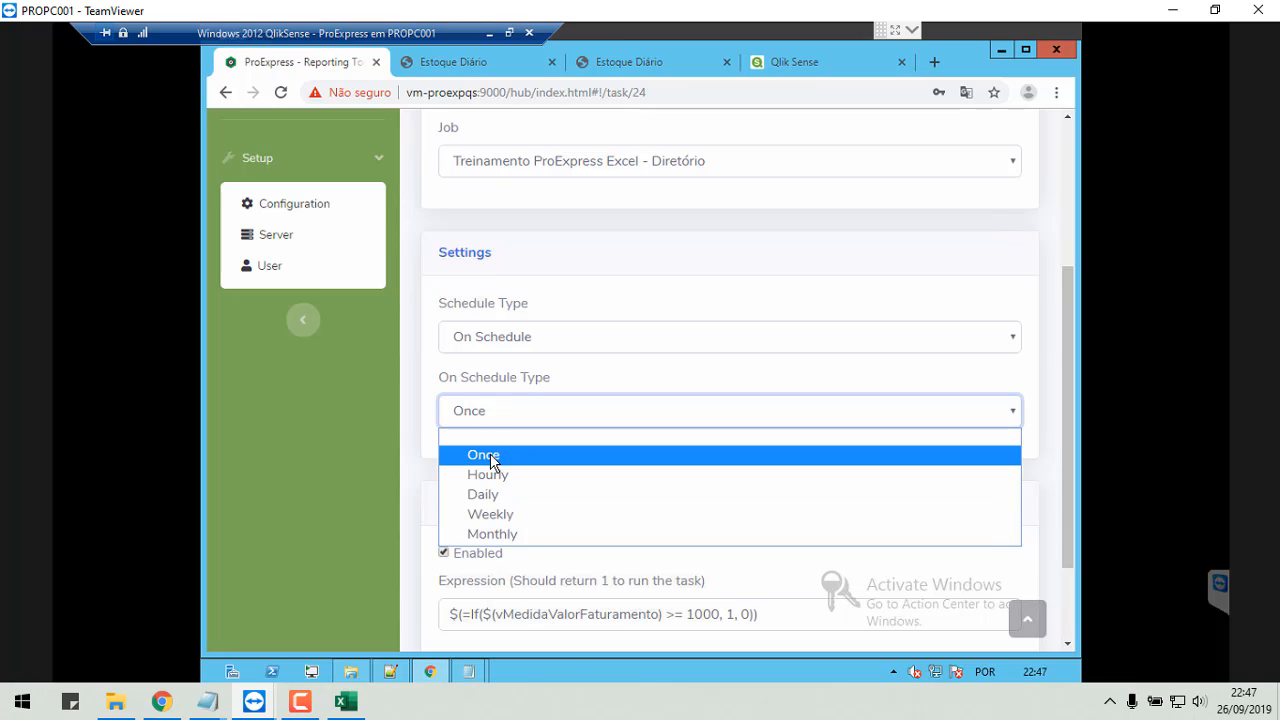
click(505, 519)
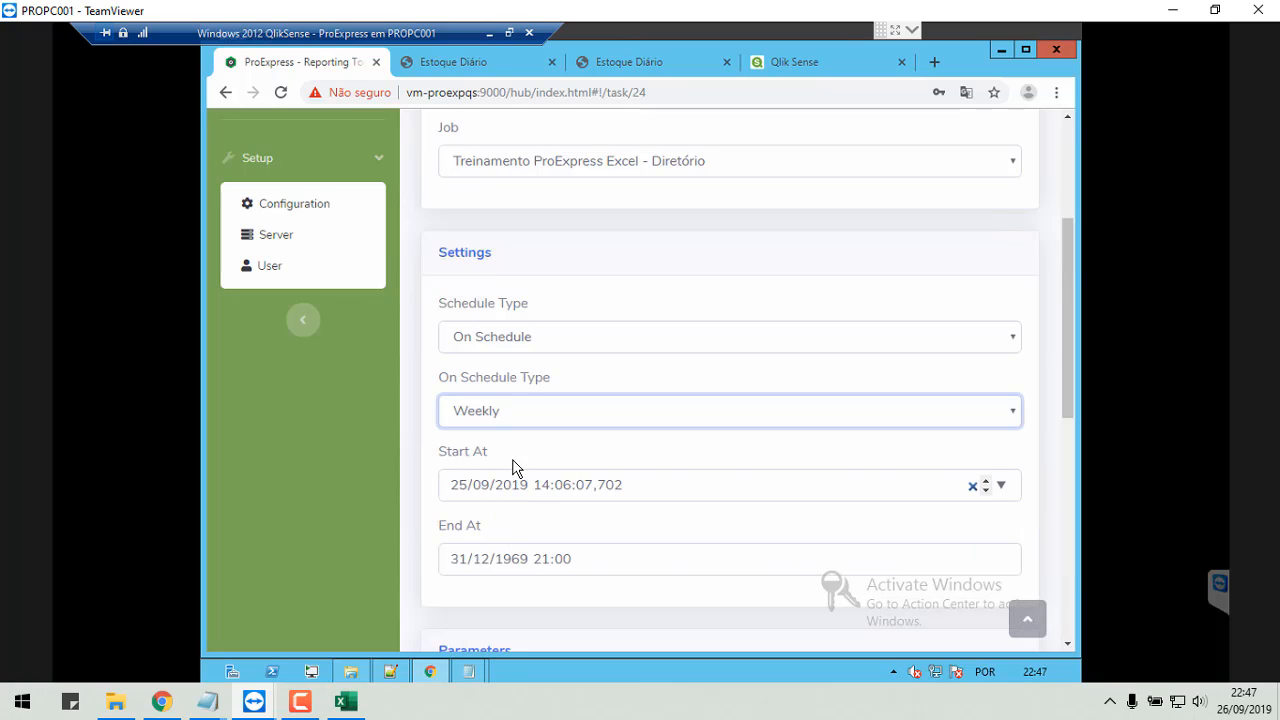
click(500, 418)
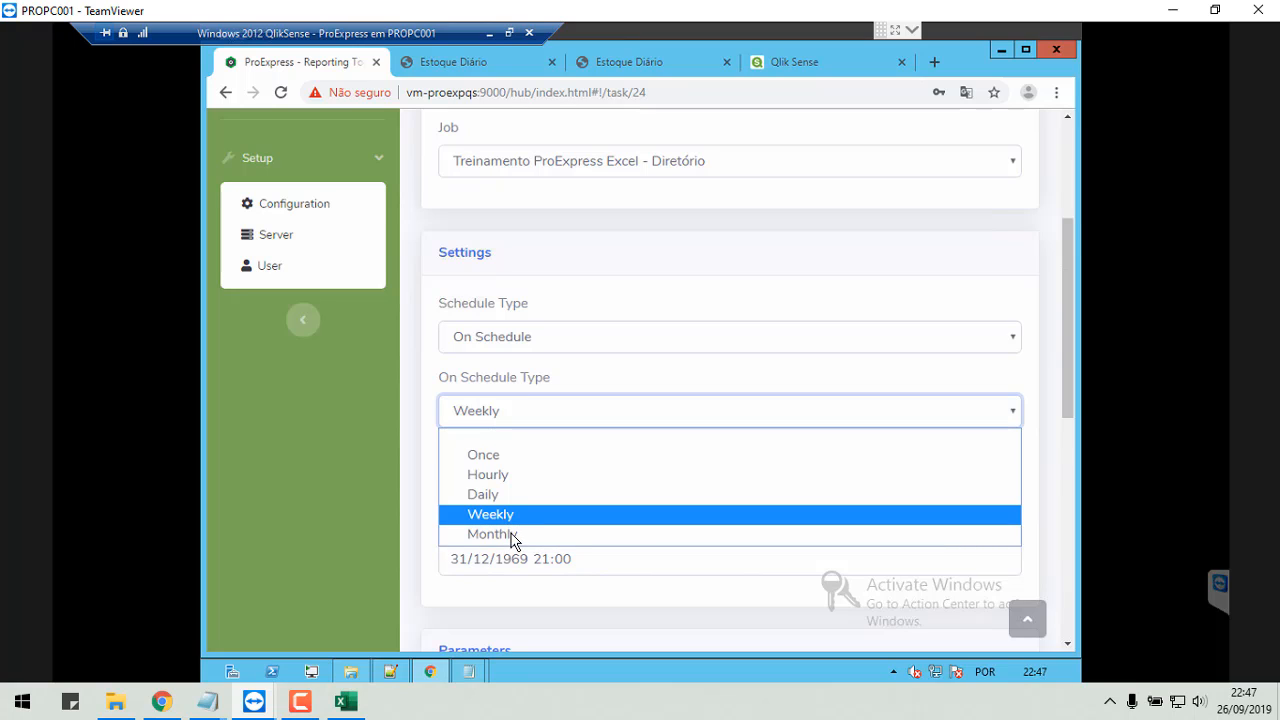
click(511, 535)
click(510, 418)
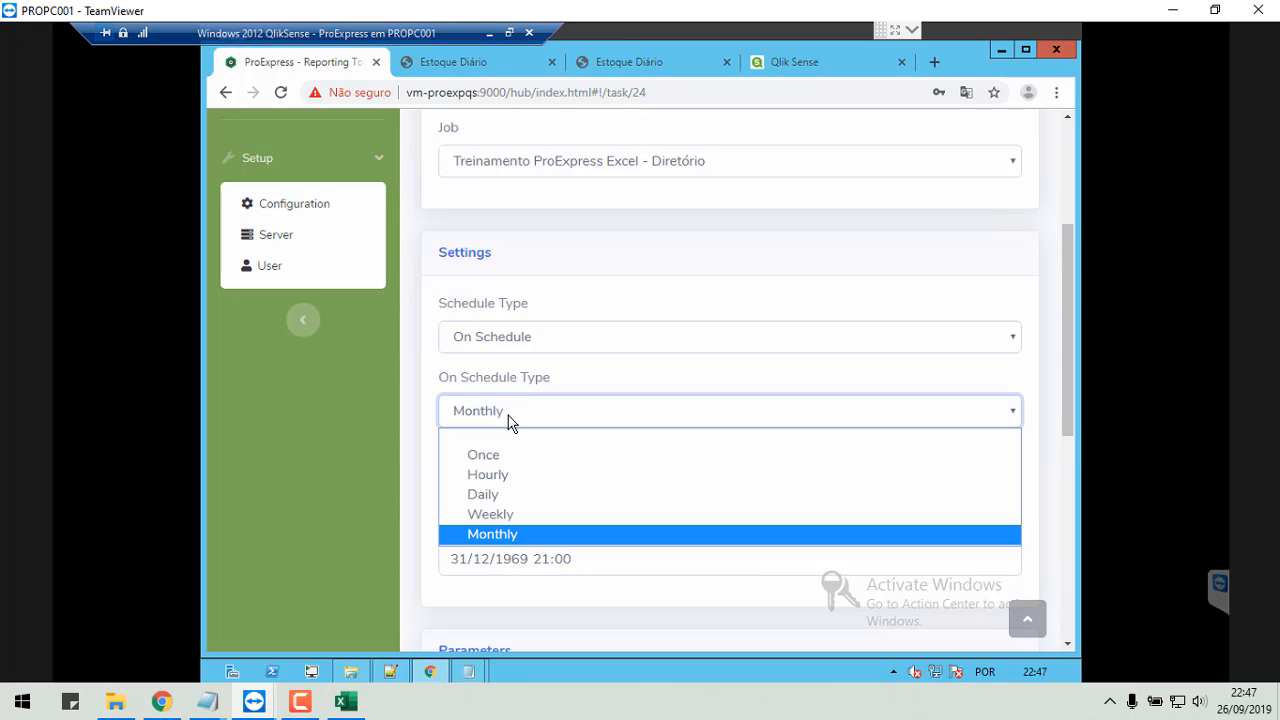
click(497, 476)
Try the hourly parameters by toggling All Hours and the 13:00 execution hour.
scroll(600, 505, down, 2)
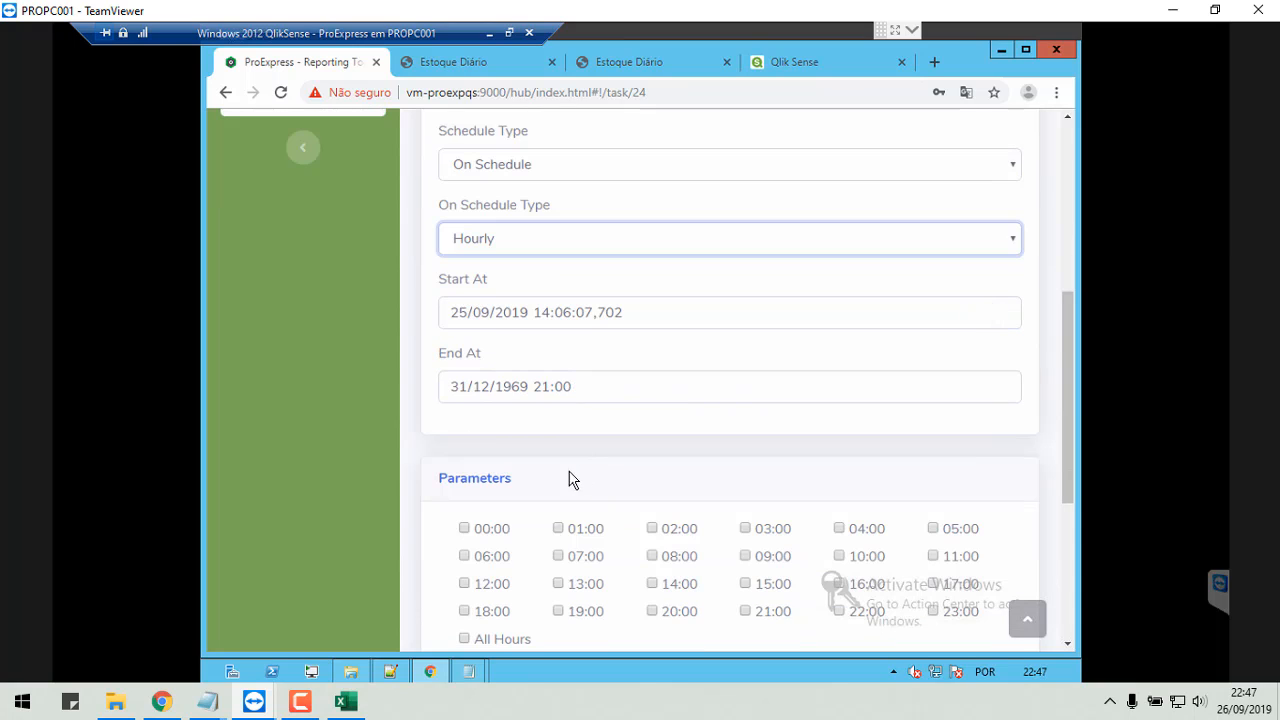
scroll(531, 491, down, 1)
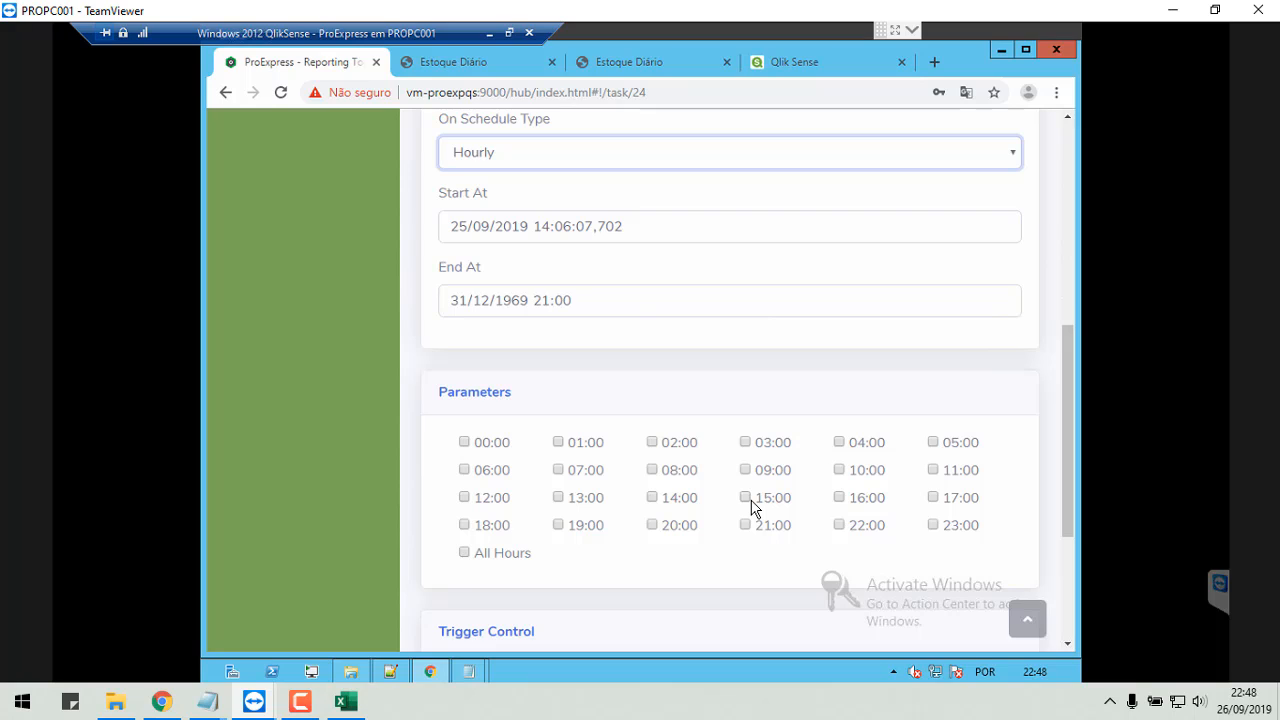
click(465, 555)
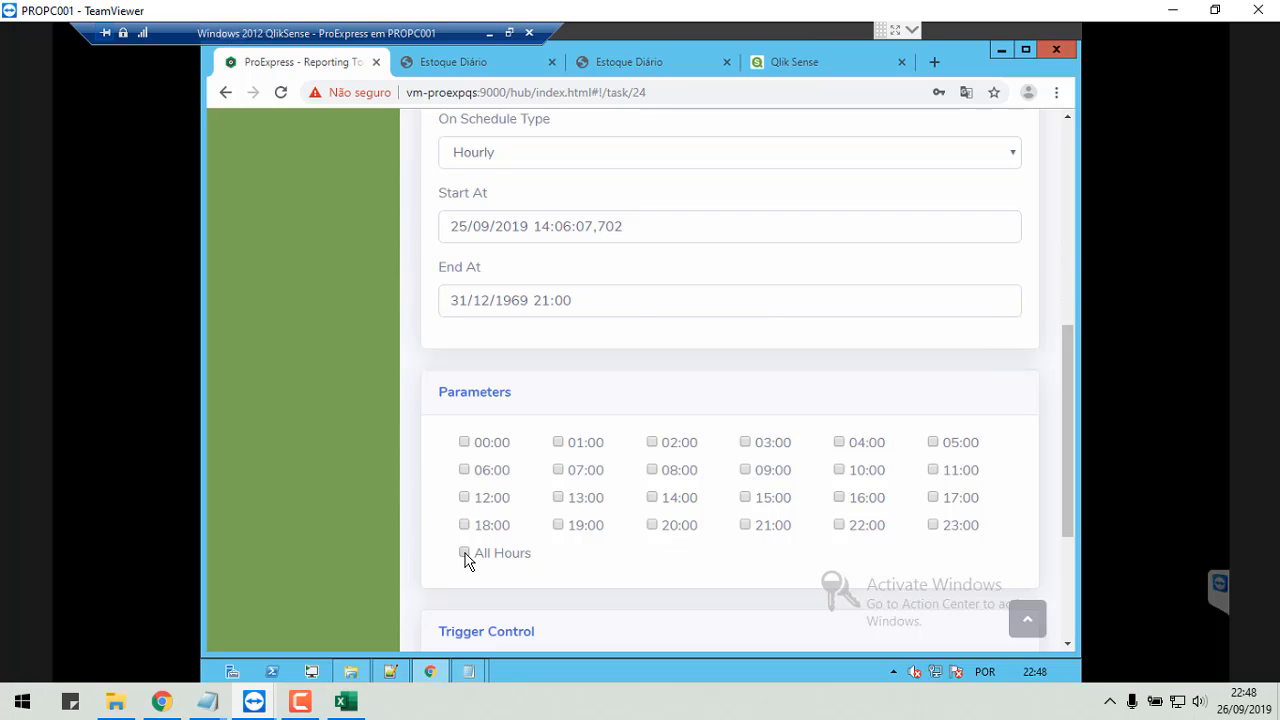
click(465, 555)
click(558, 497)
Set the task's On Schedule Type to Once, with Schedule Type set to On Schedule.
scroll(578, 474, up, 3)
click(540, 500)
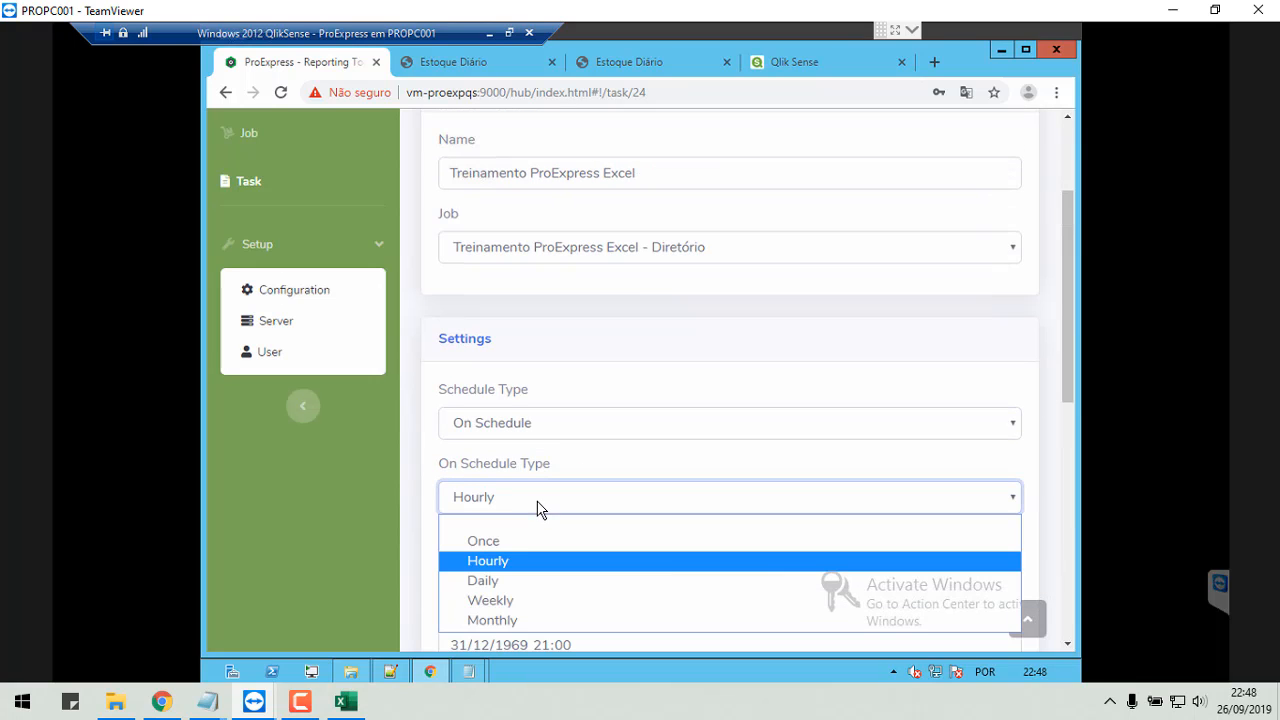
click(517, 540)
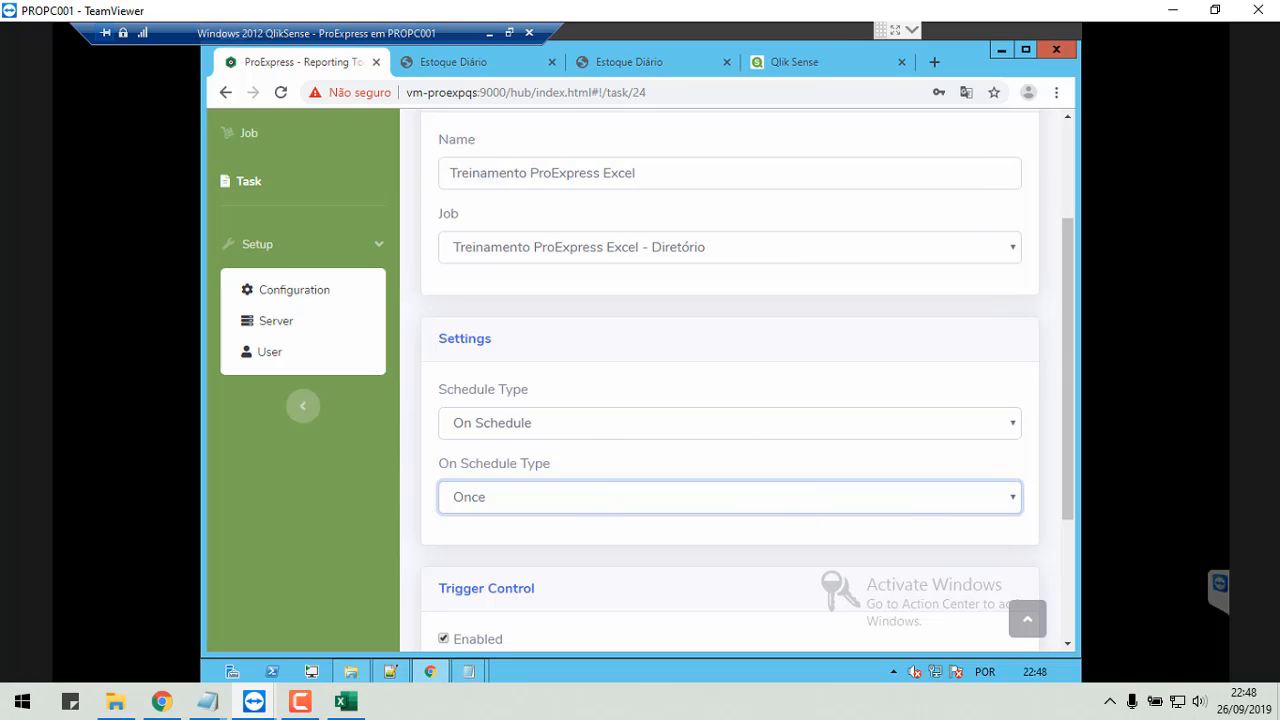
click(553, 425)
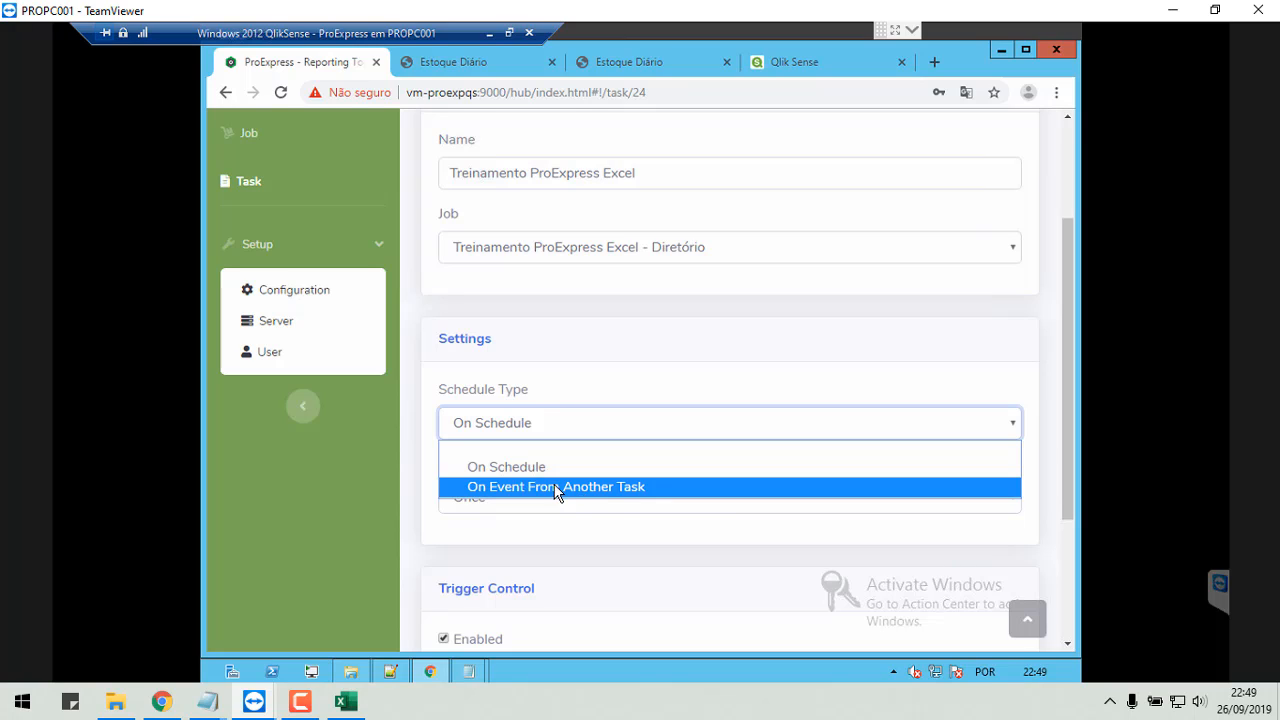
click(535, 470)
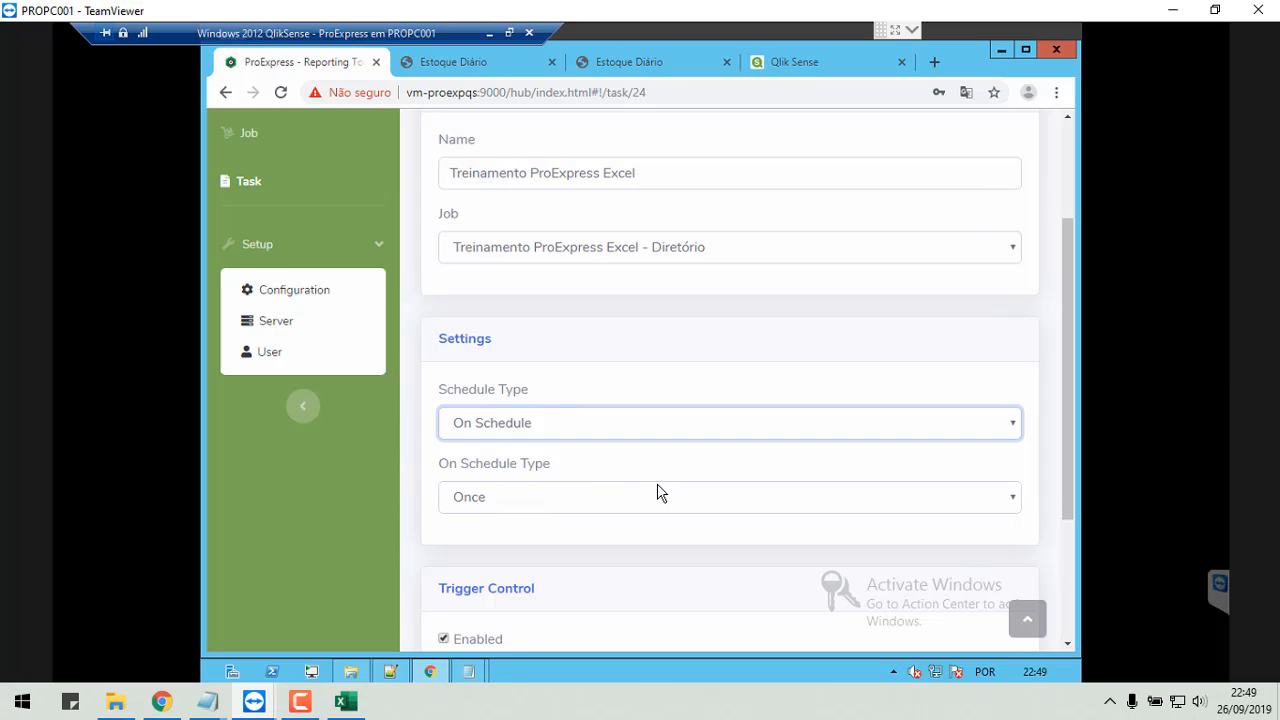
Examine the Trigger Control expression, then disable Trigger Control and enable it again.
scroll(657, 491, down, 3)
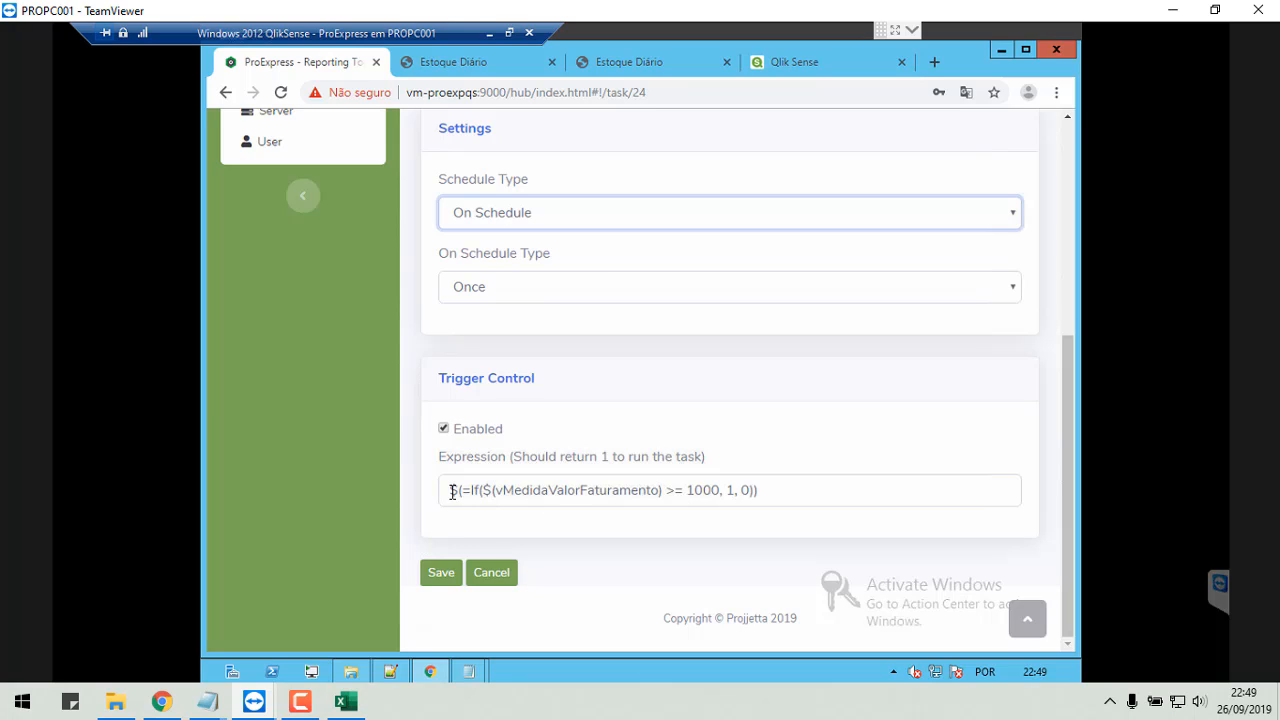
drag(452, 491, 773, 491)
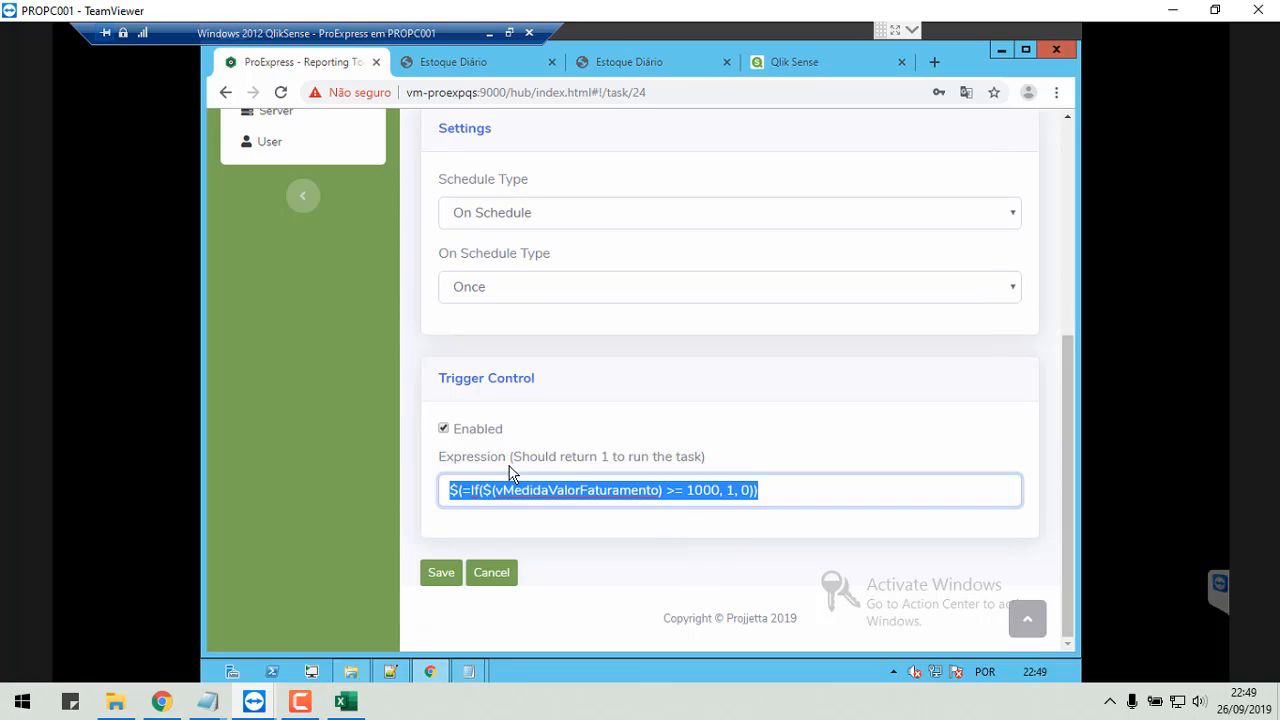
click(444, 429)
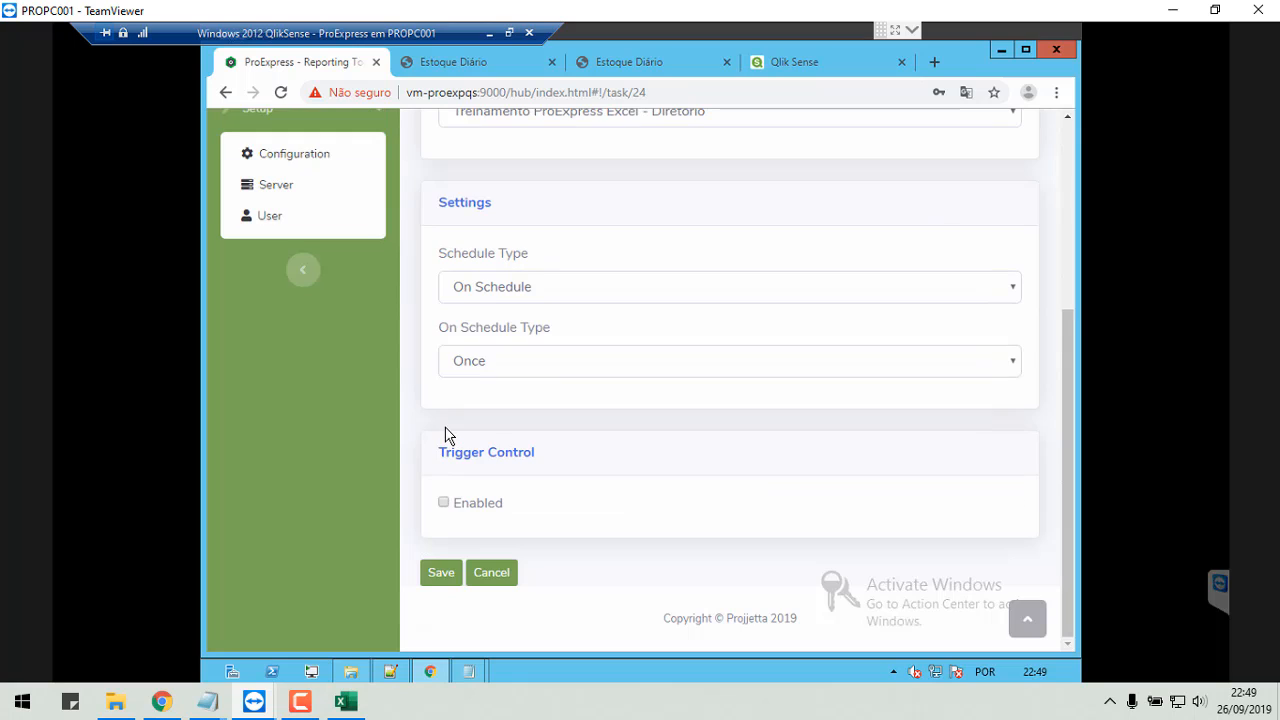
click(445, 503)
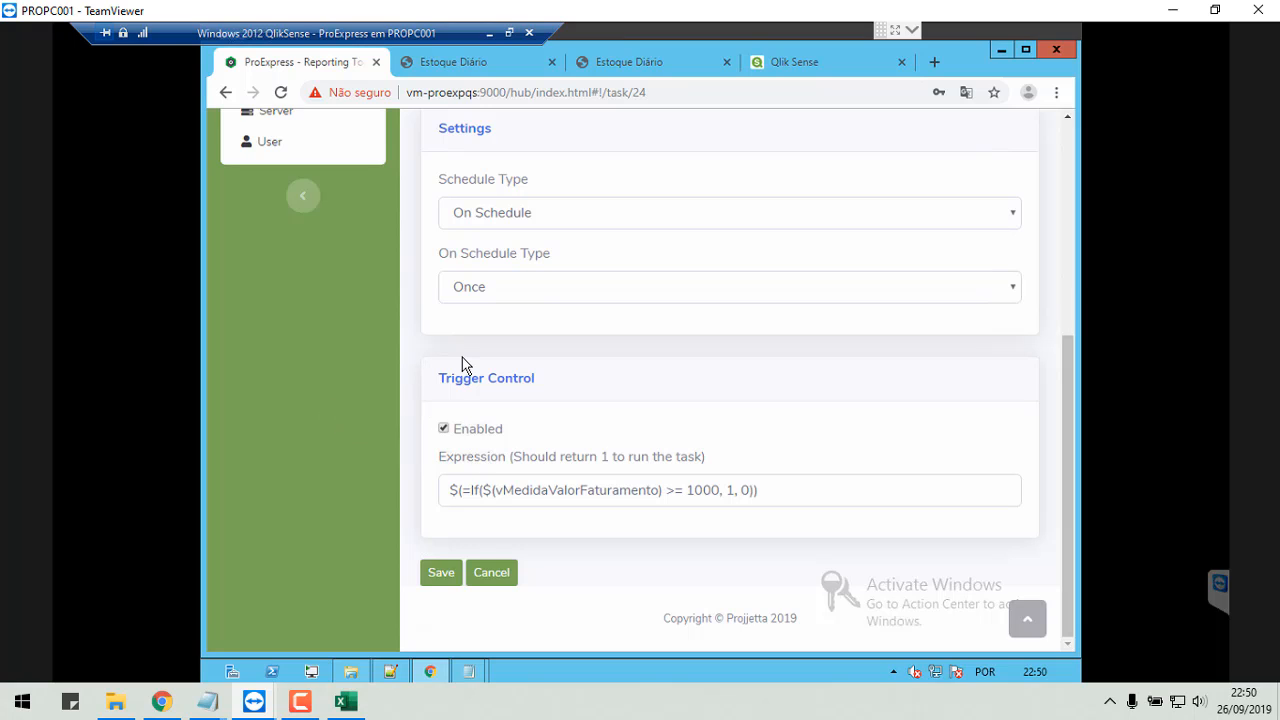
Check the task's details, schedule settings and trigger control, and save the task.
scroll(462, 365, up, 3)
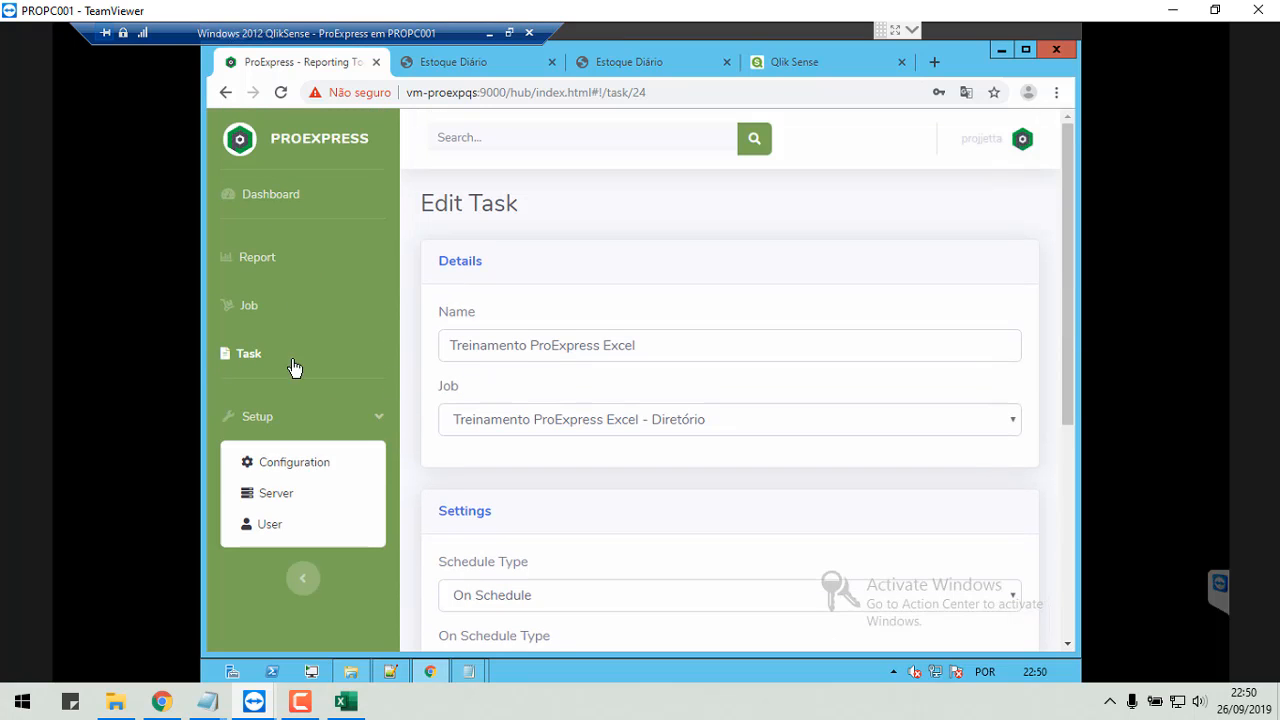
scroll(524, 468, down, 3)
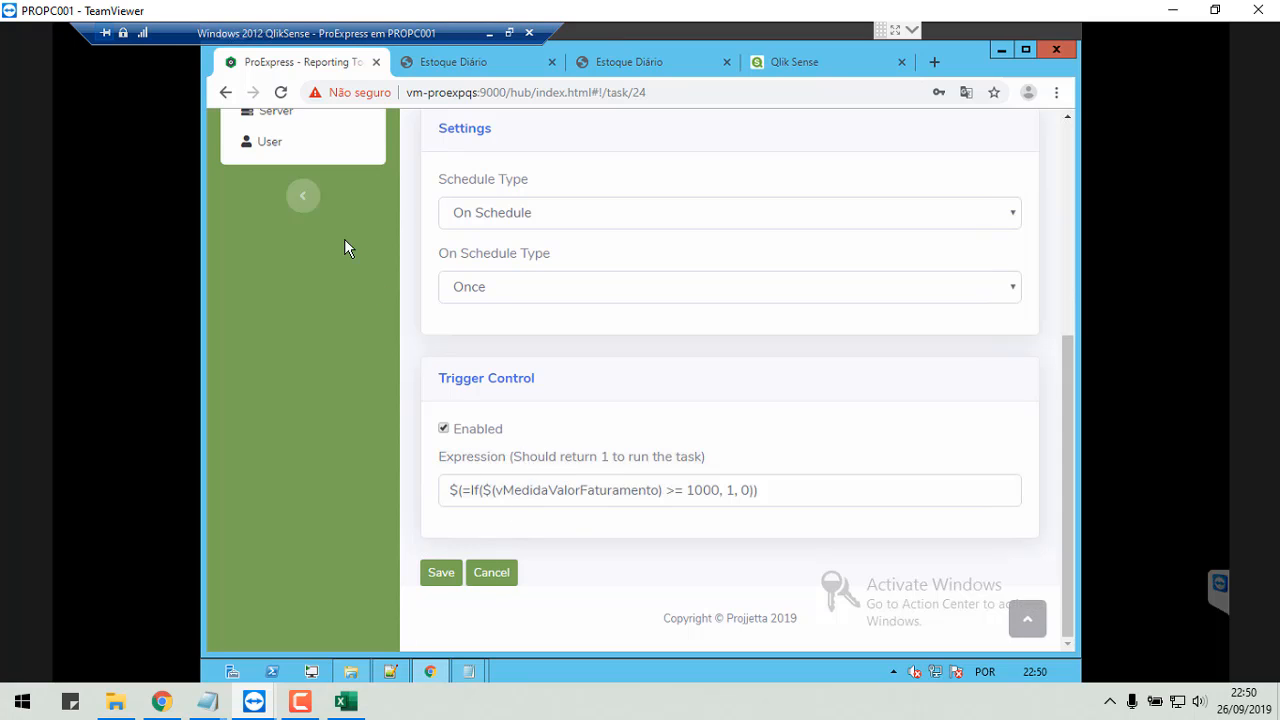
scroll(284, 297, up, 3)
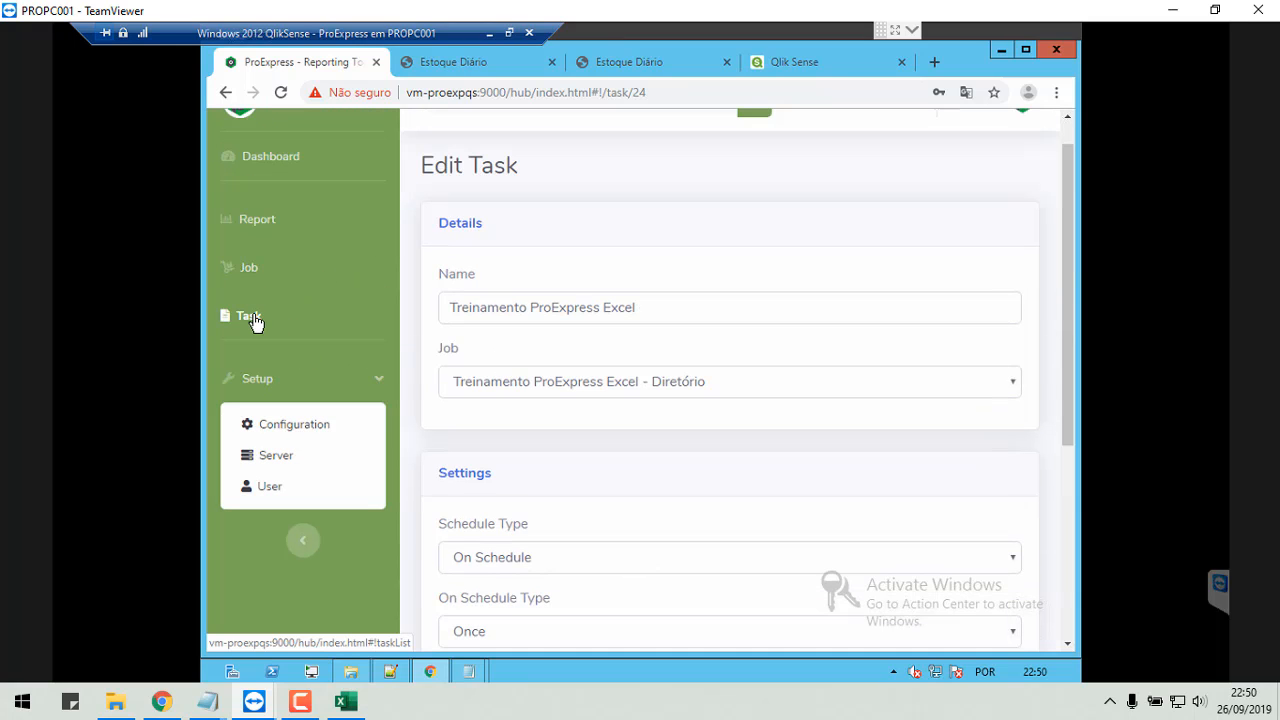
scroll(508, 461, down, 3)
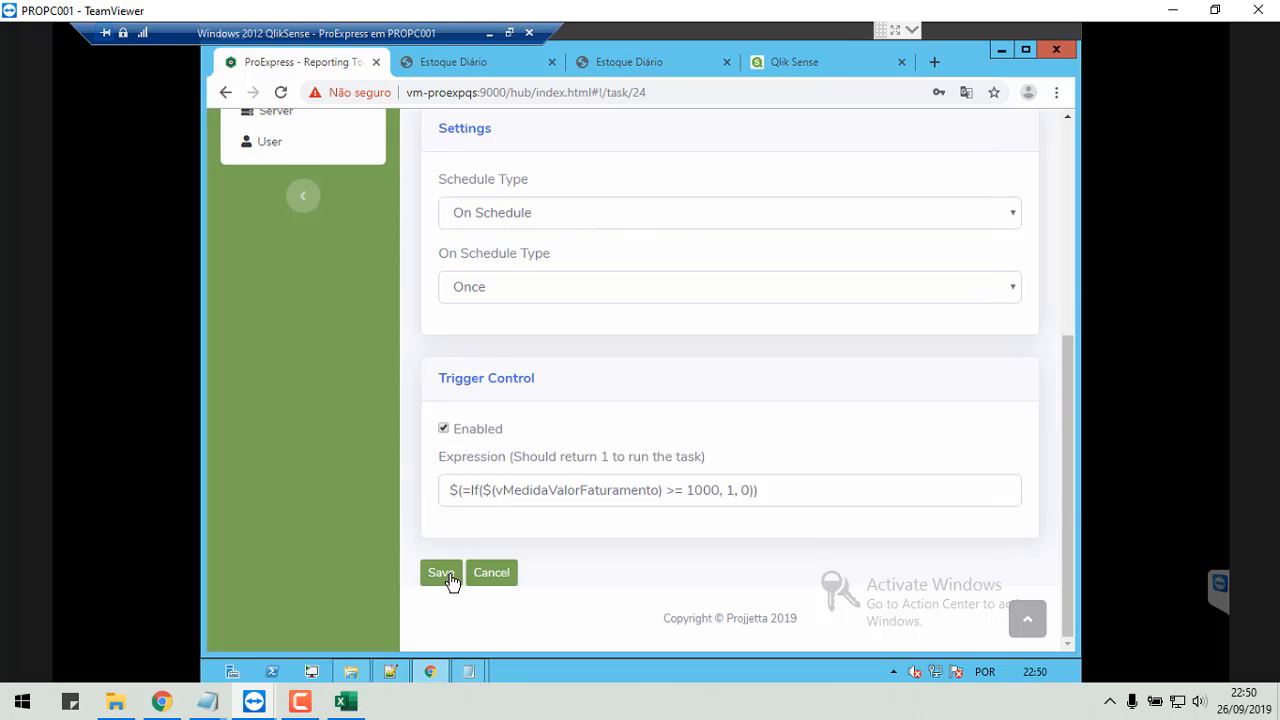
scroll(420, 487, up, 3)
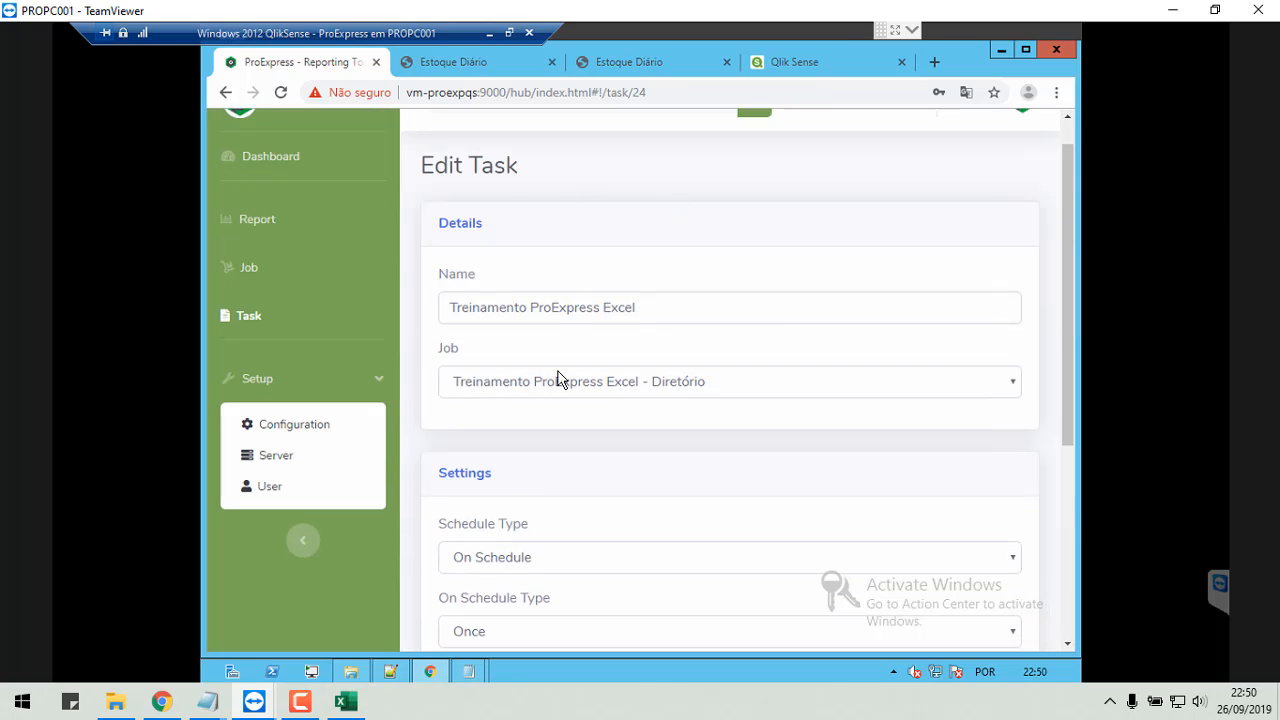
scroll(580, 380, down, 3)
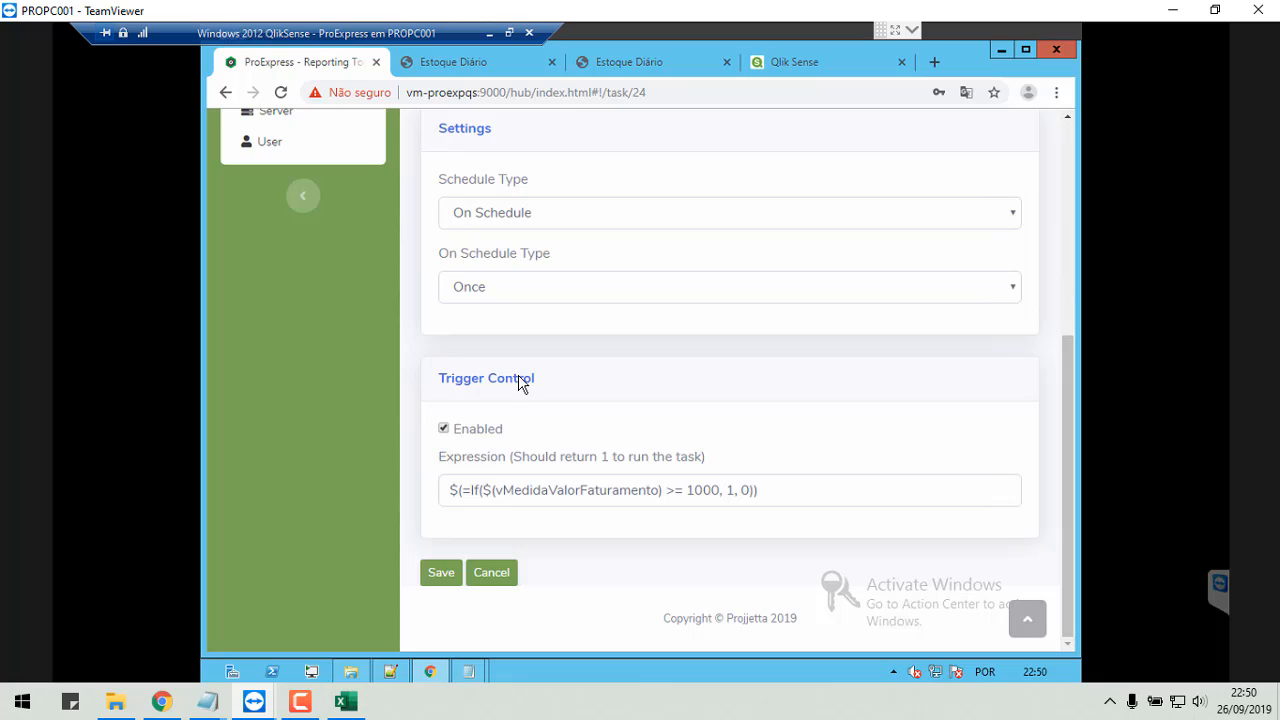
click(443, 578)
Open the report list and check the Valid status of the Treinamento ProExpress reports at its end.
scroll(442, 484, up, 5)
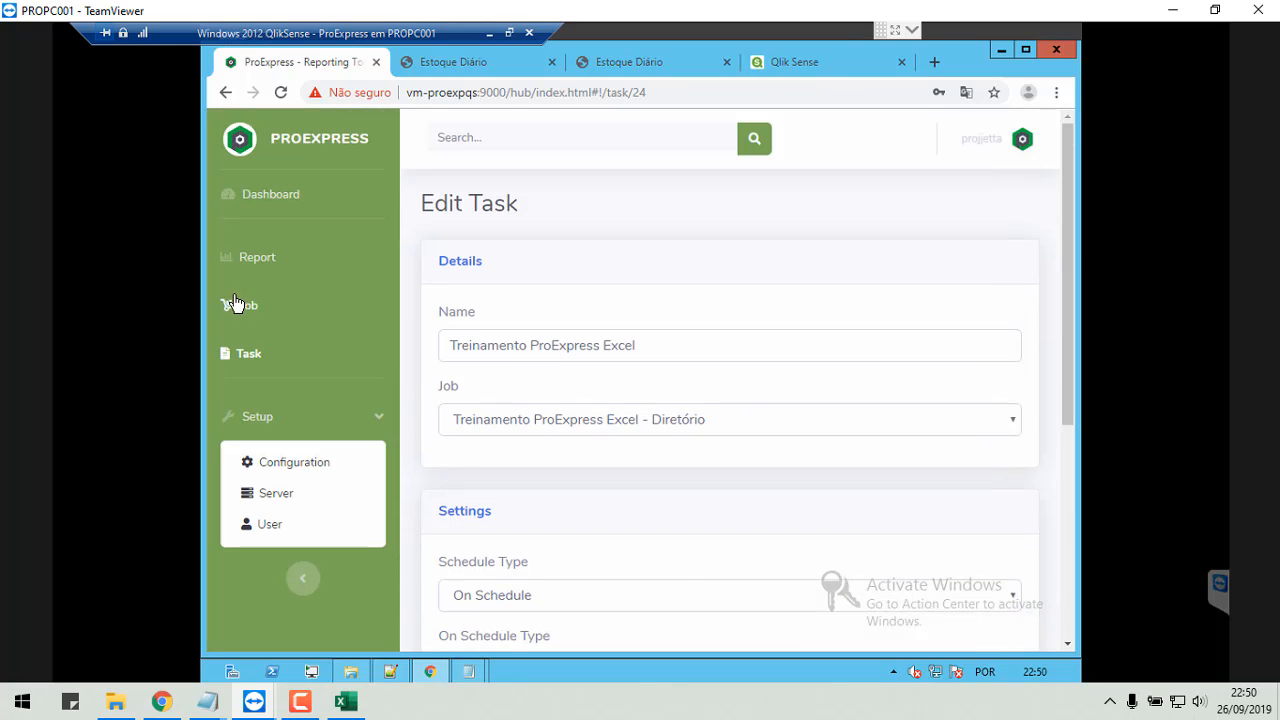
click(258, 264)
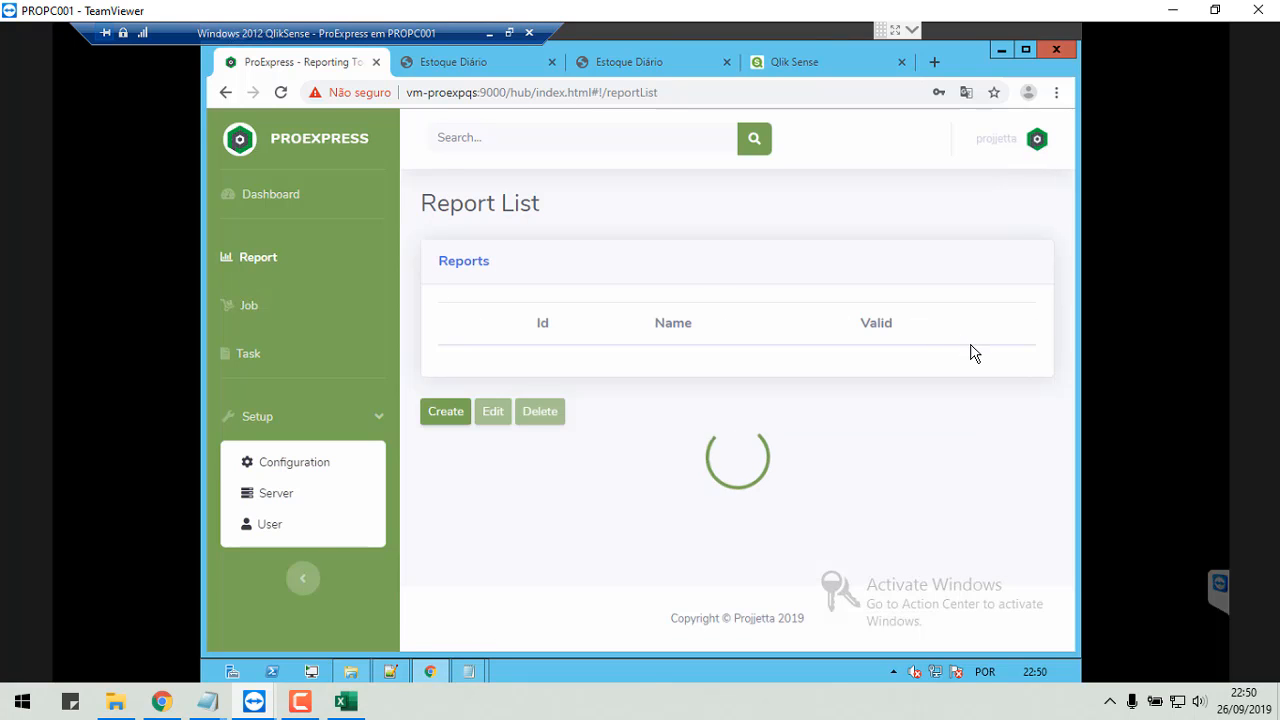
scroll(1069, 258, down, 4)
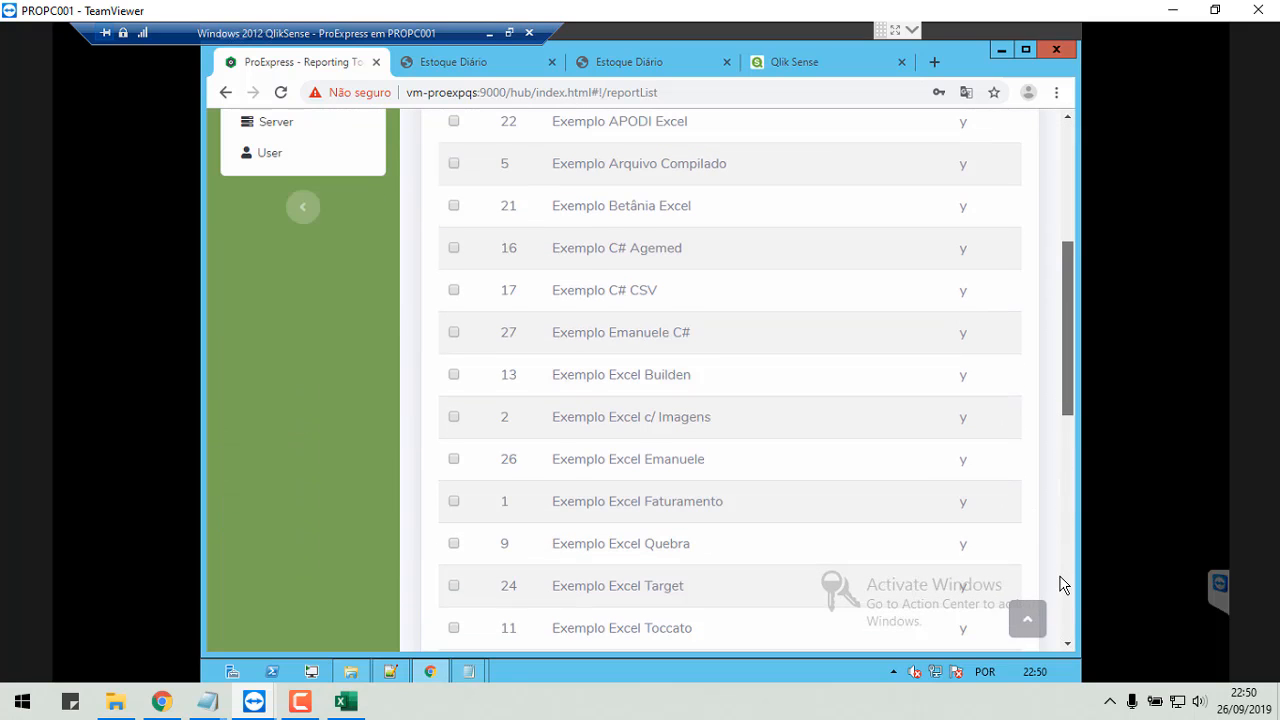
scroll(1057, 583, down, 5)
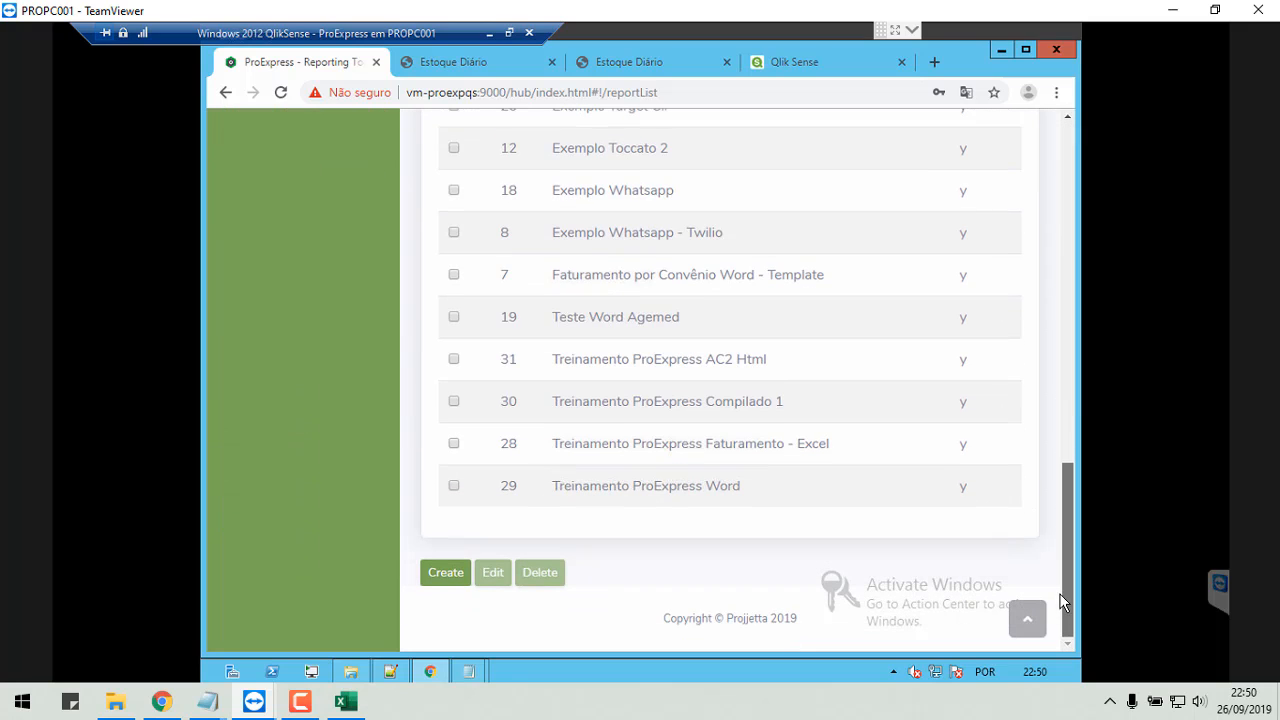
double_click(967, 488)
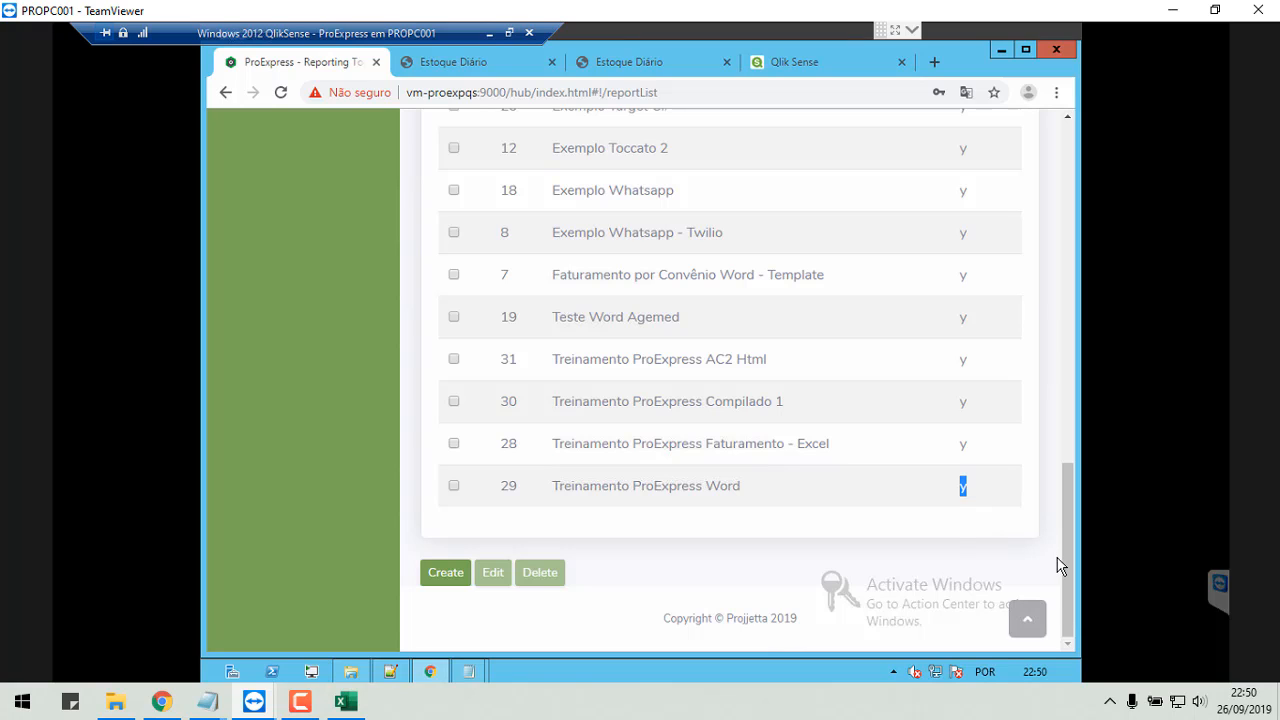
drag(1070, 390, 1069, 140)
Check the Treinamento ProExpress executions in the dashboard's Task Summary, including Next Execution and status, then reopen the end of the report list.
click(260, 195)
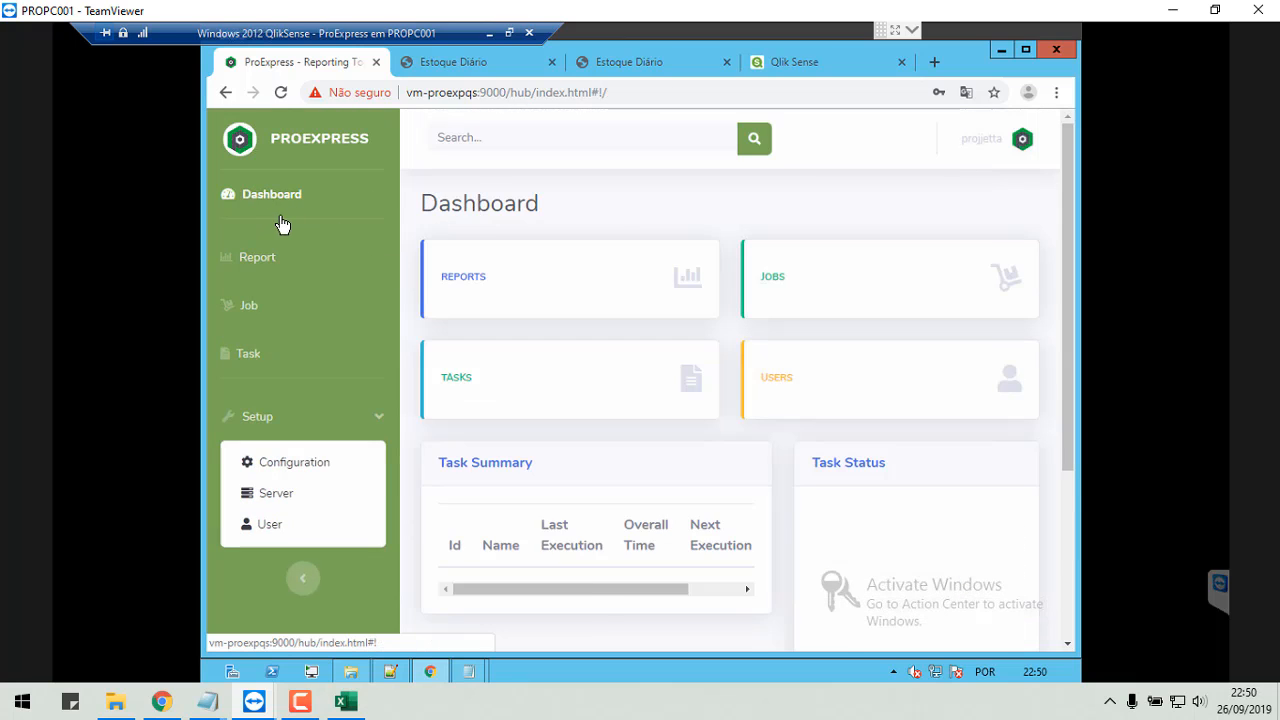
scroll(750, 485, down, 12)
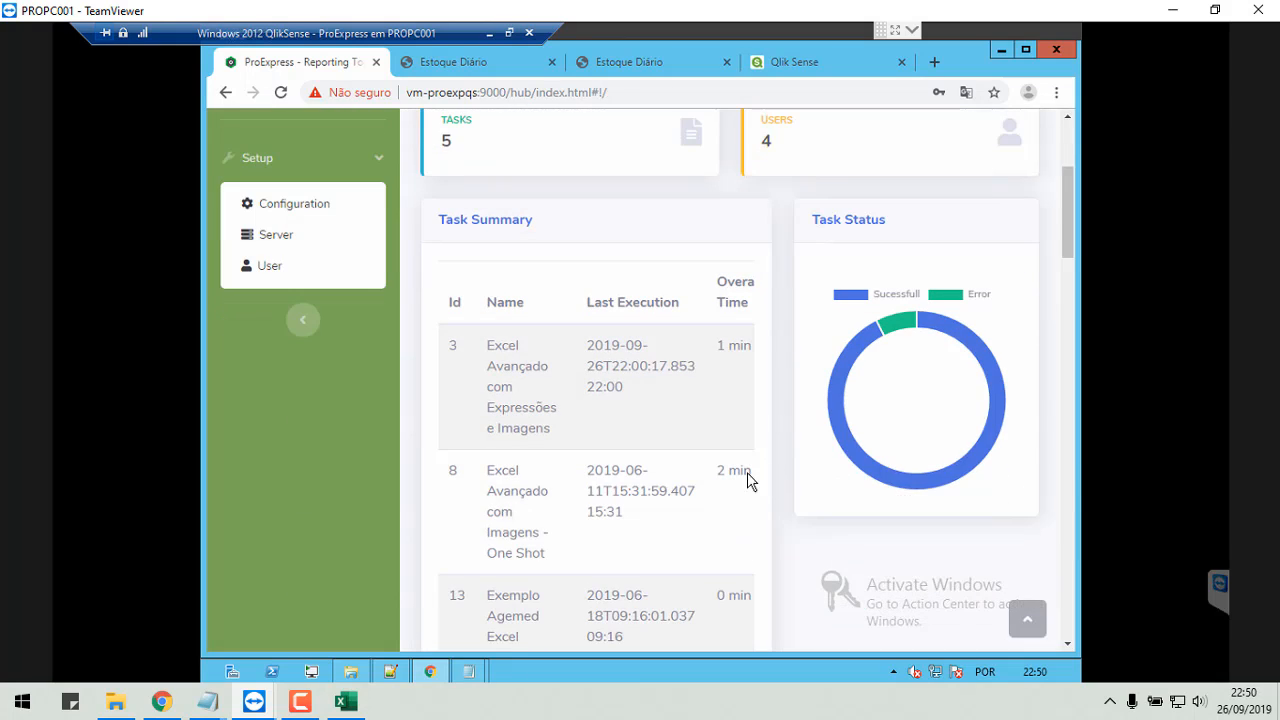
scroll(665, 493, down, 5)
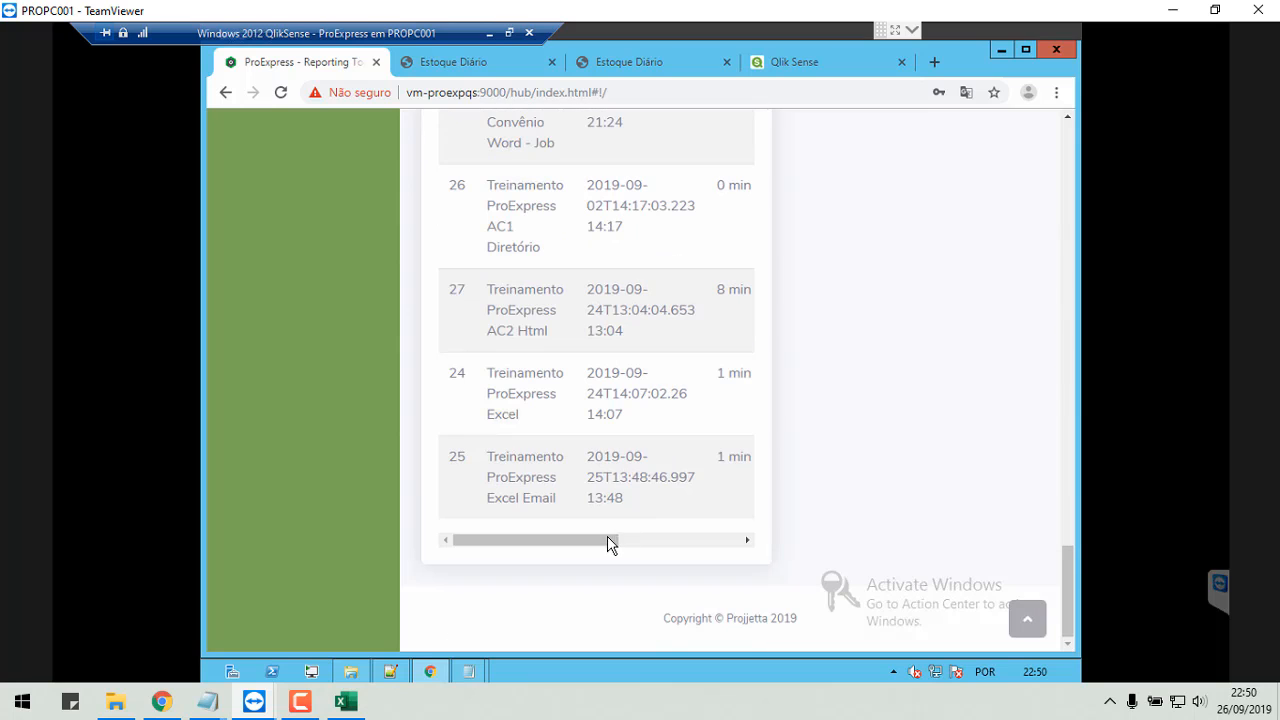
drag(631, 548, 783, 545)
click(711, 540)
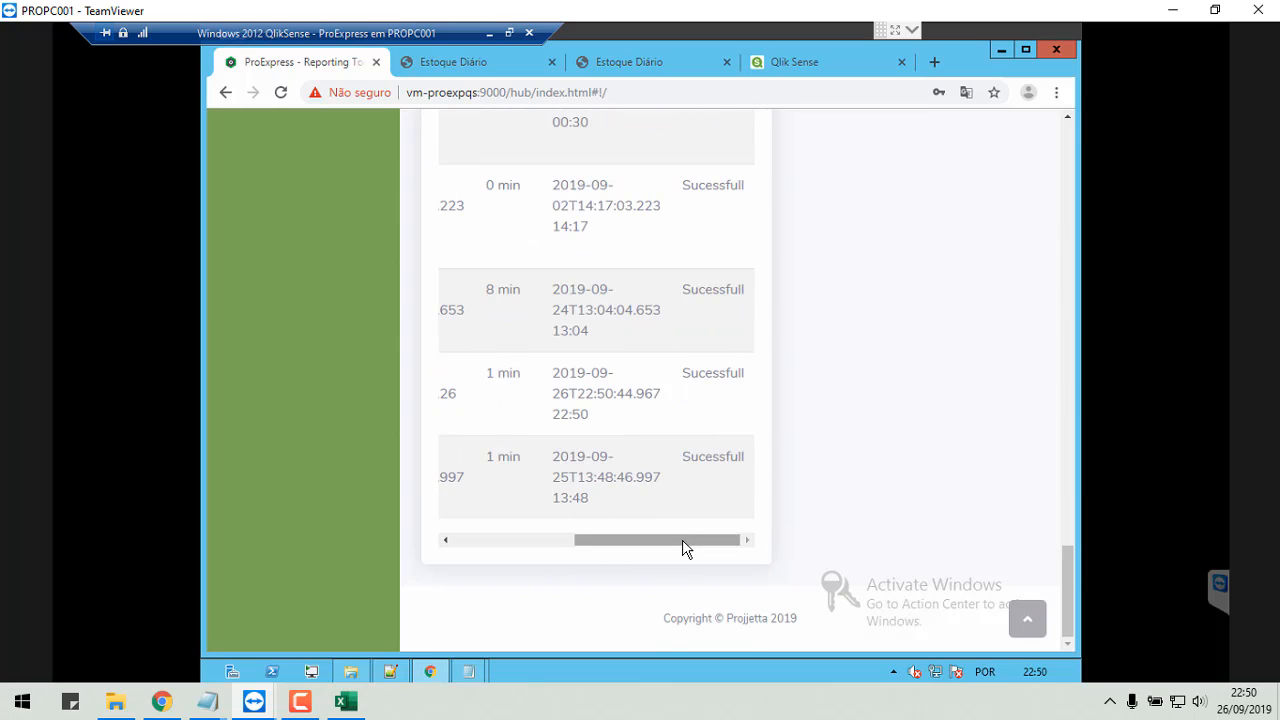
drag(687, 548, 457, 540)
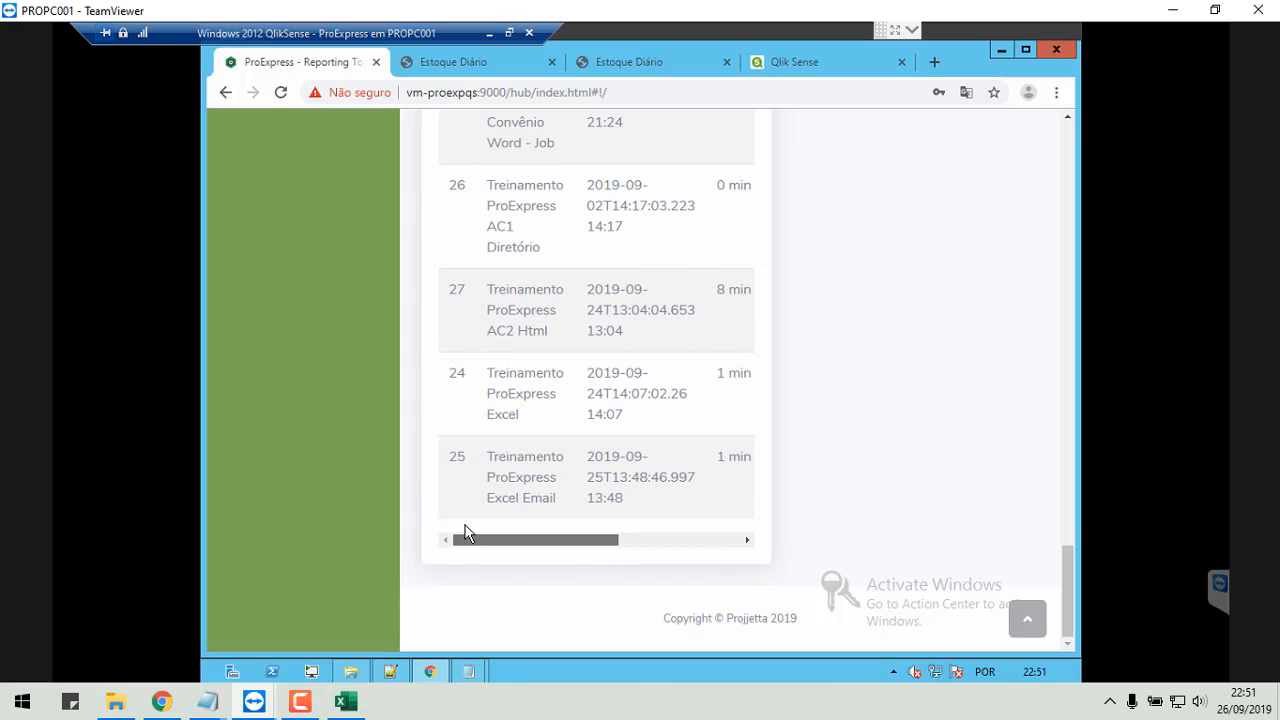
scroll(866, 483, up, 8)
scroll(866, 483, up, 10)
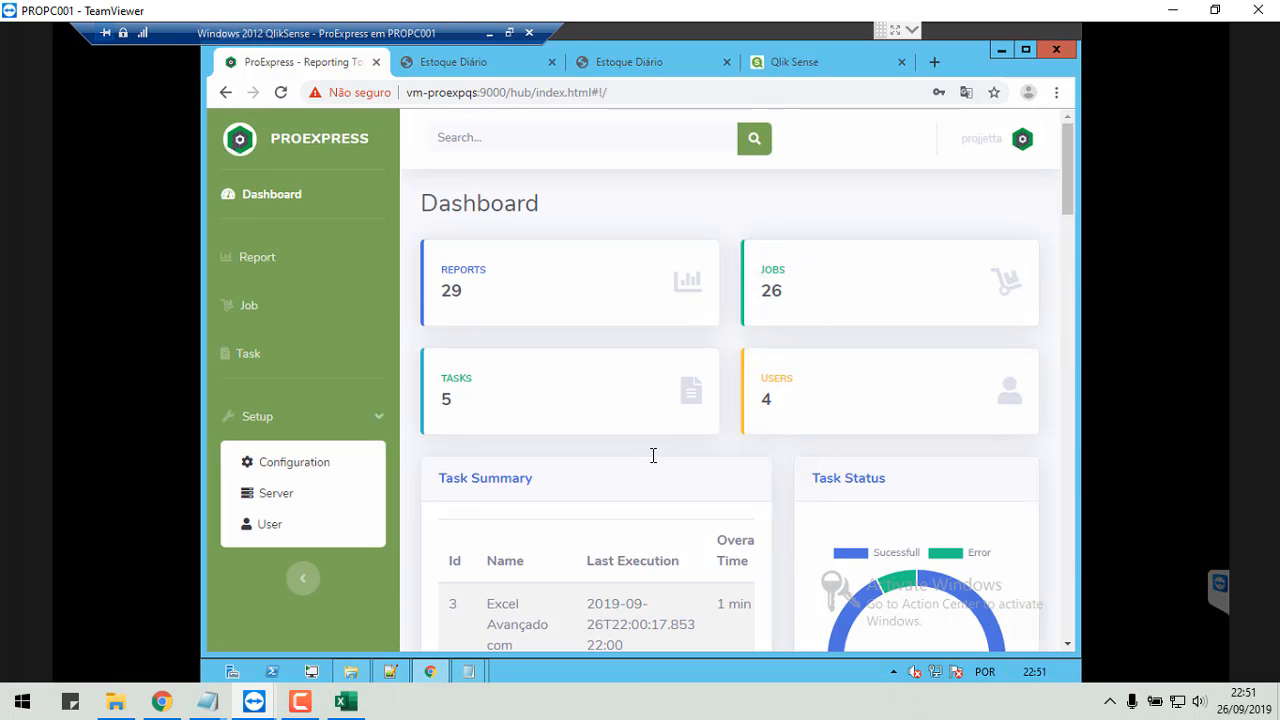
click(293, 272)
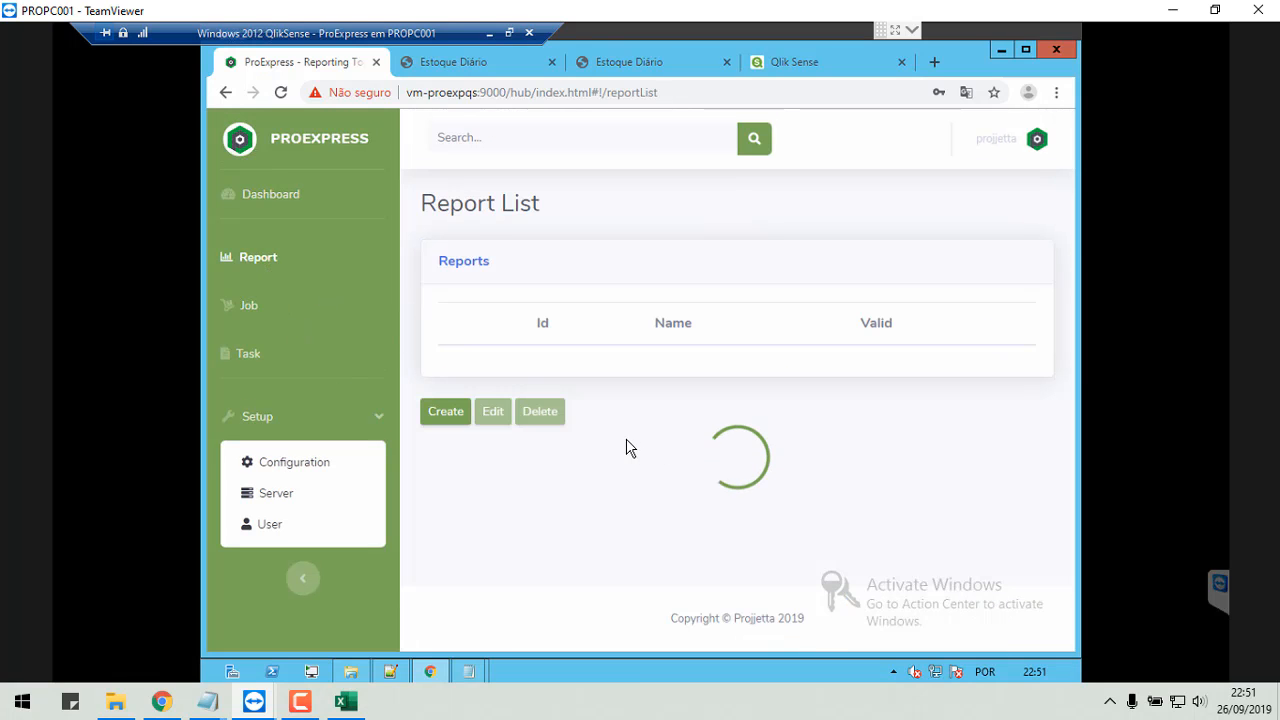
scroll(700, 486, down, 15)
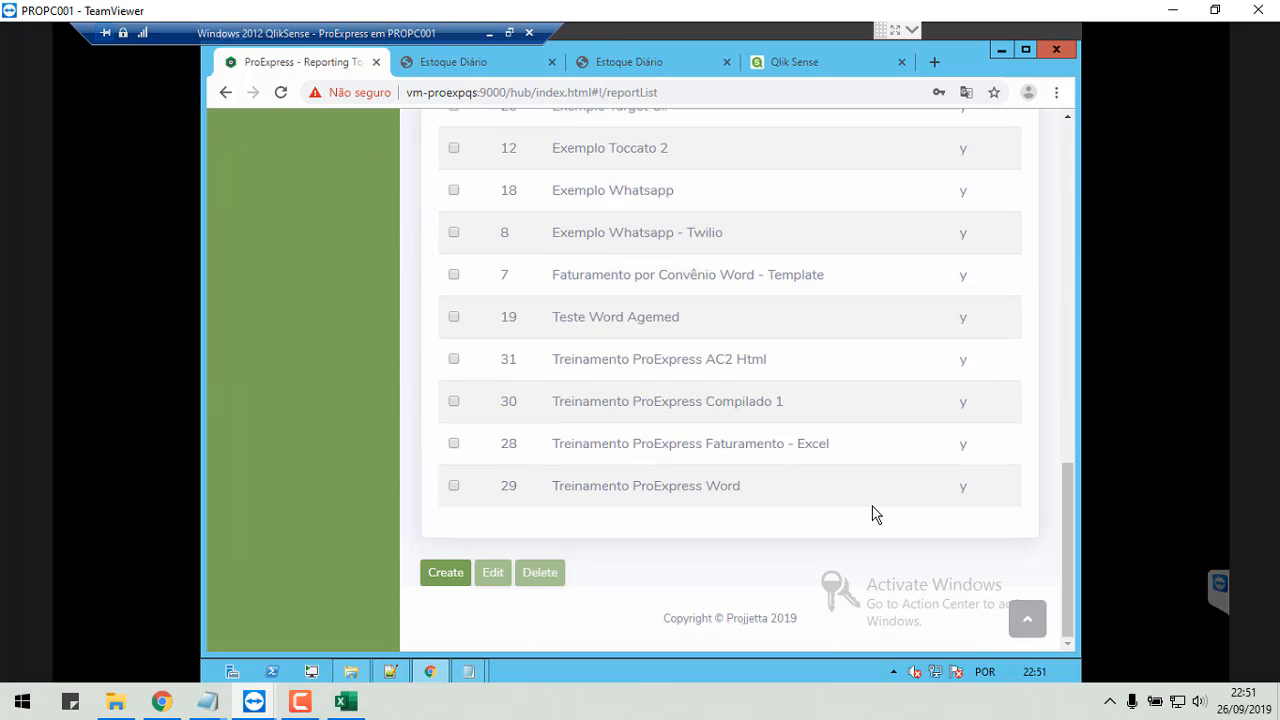
Switch to the remote File Explorer and reopen C:\Temp from Local Disk (C:) to check for the generated report files.
click(354, 674)
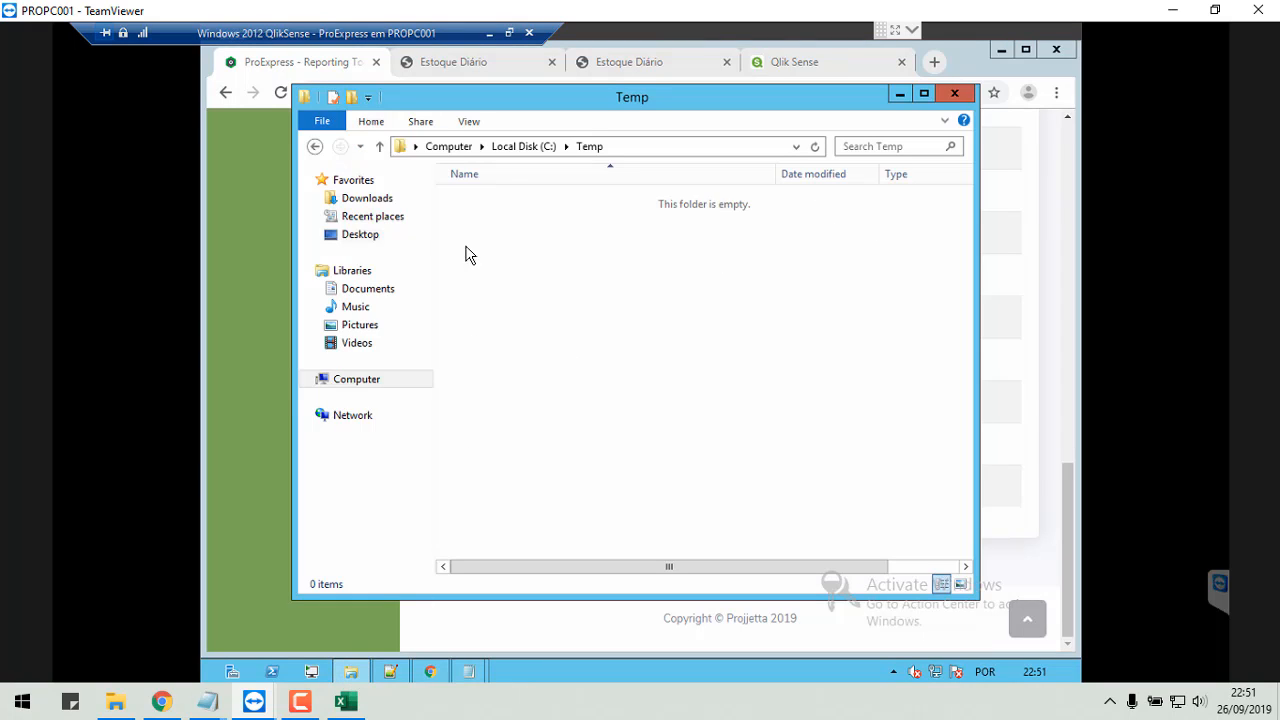
click(524, 146)
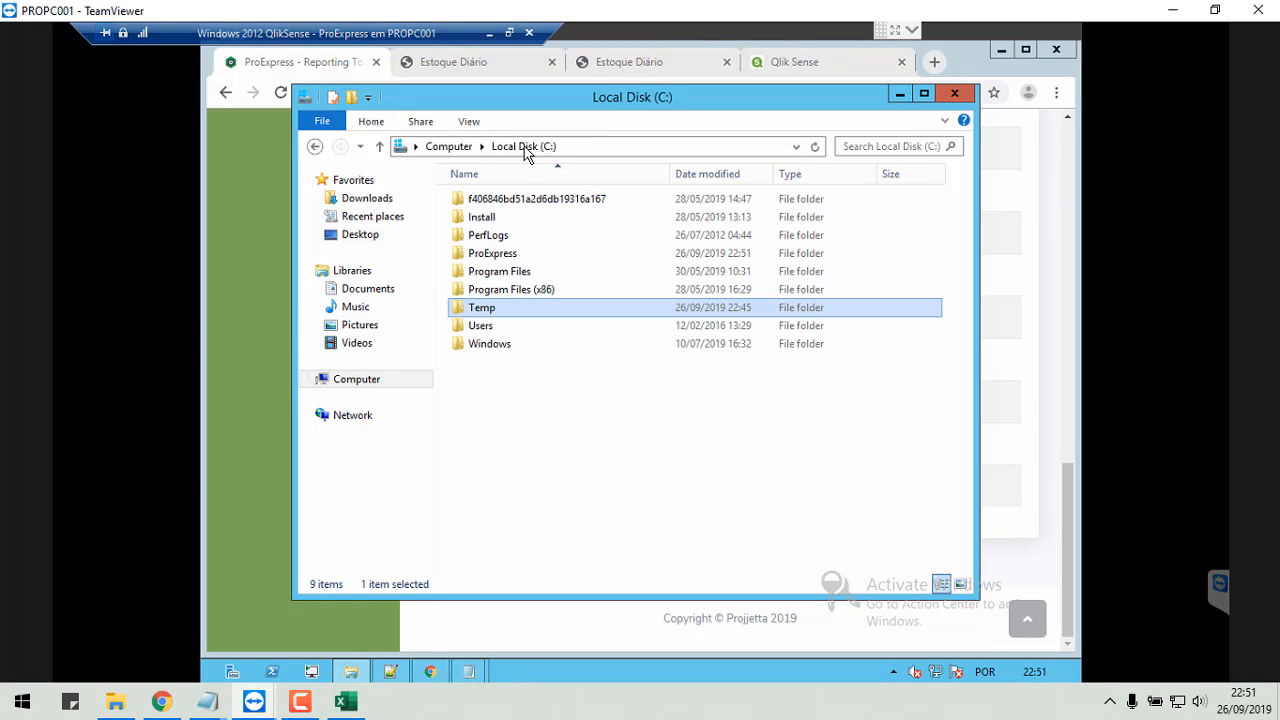
double_click(487, 308)
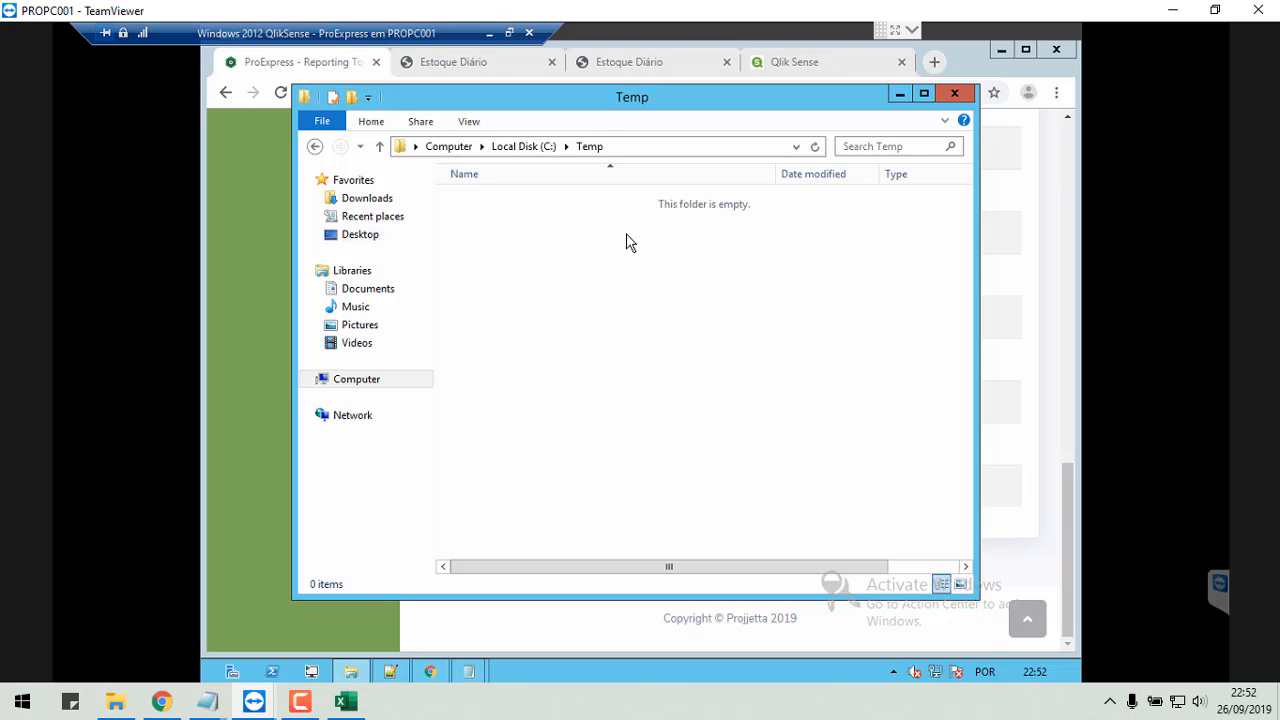
click(549, 150)
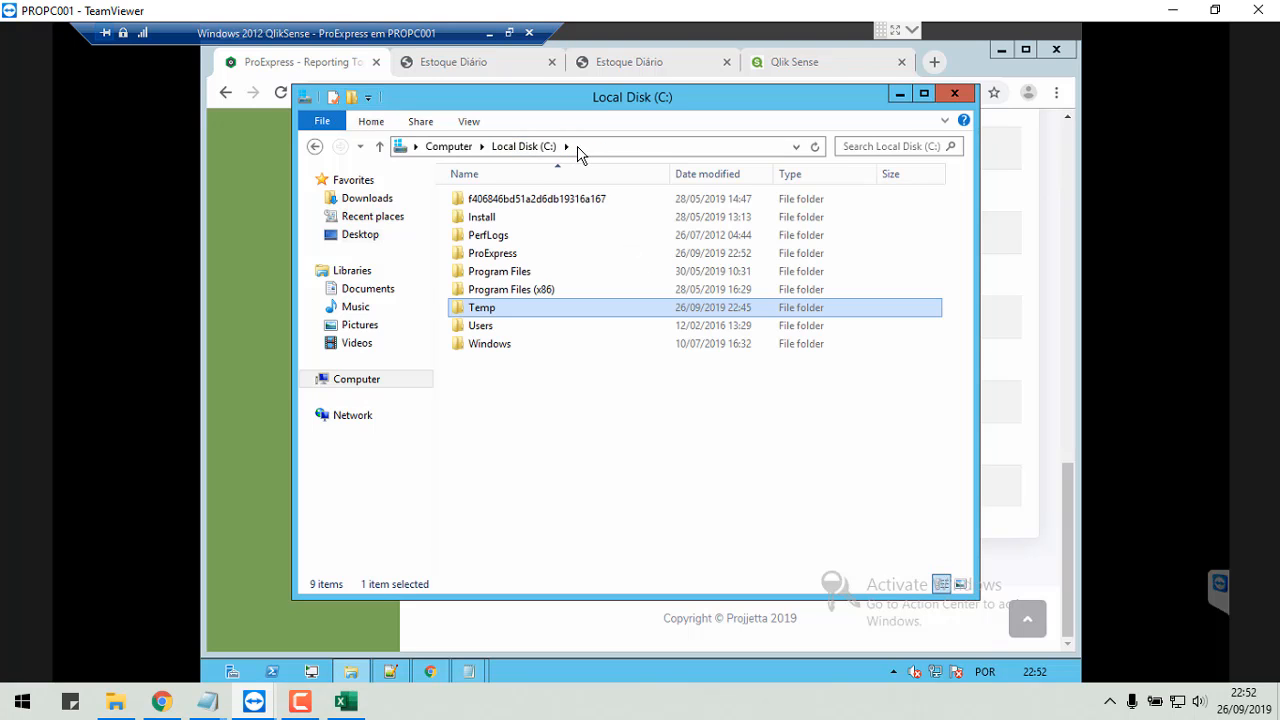
double_click(511, 310)
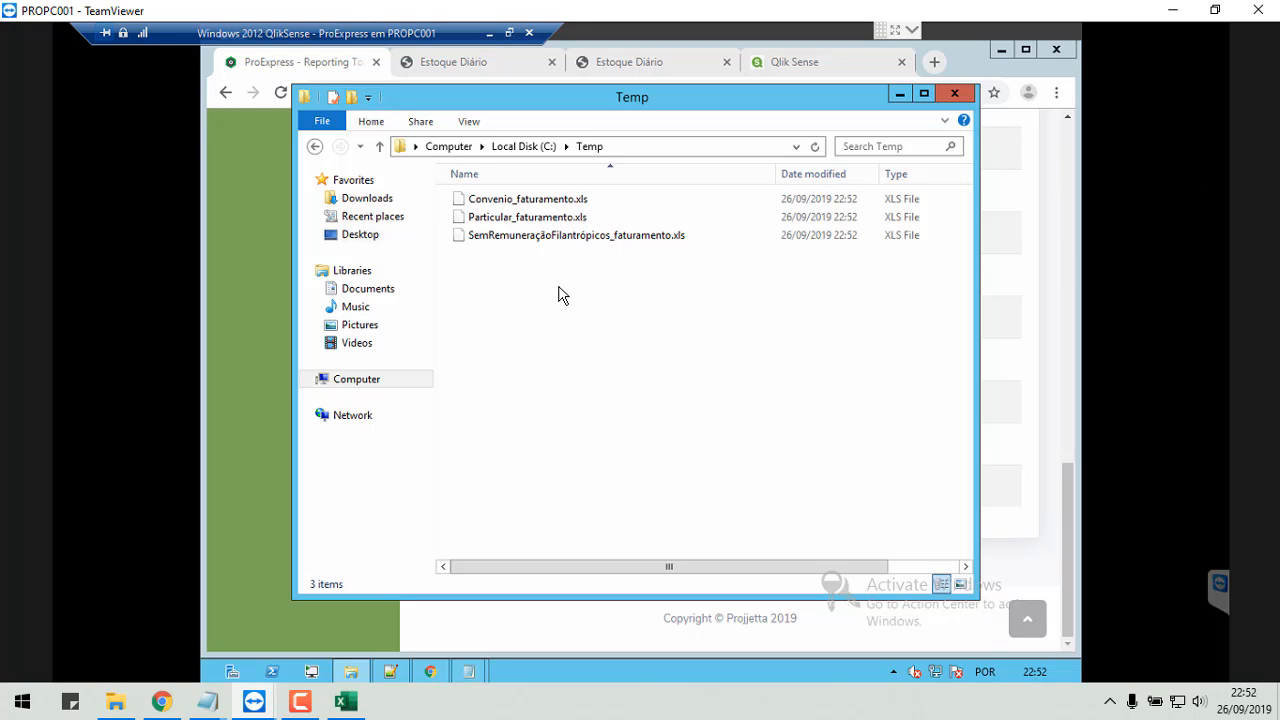
Examine the Convenio, Particular and SemRemuneraçãoFilantrópicos faturamento .xls files in the Temp folder.
click(503, 200)
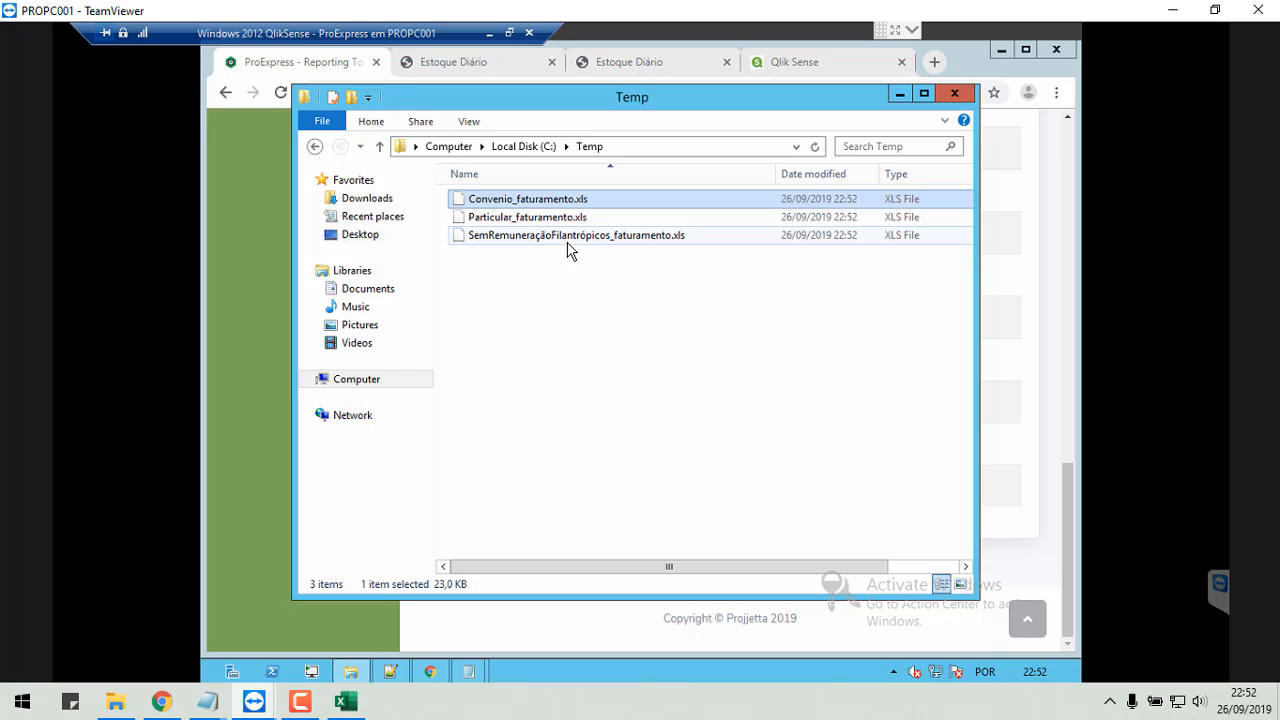
click(522, 220)
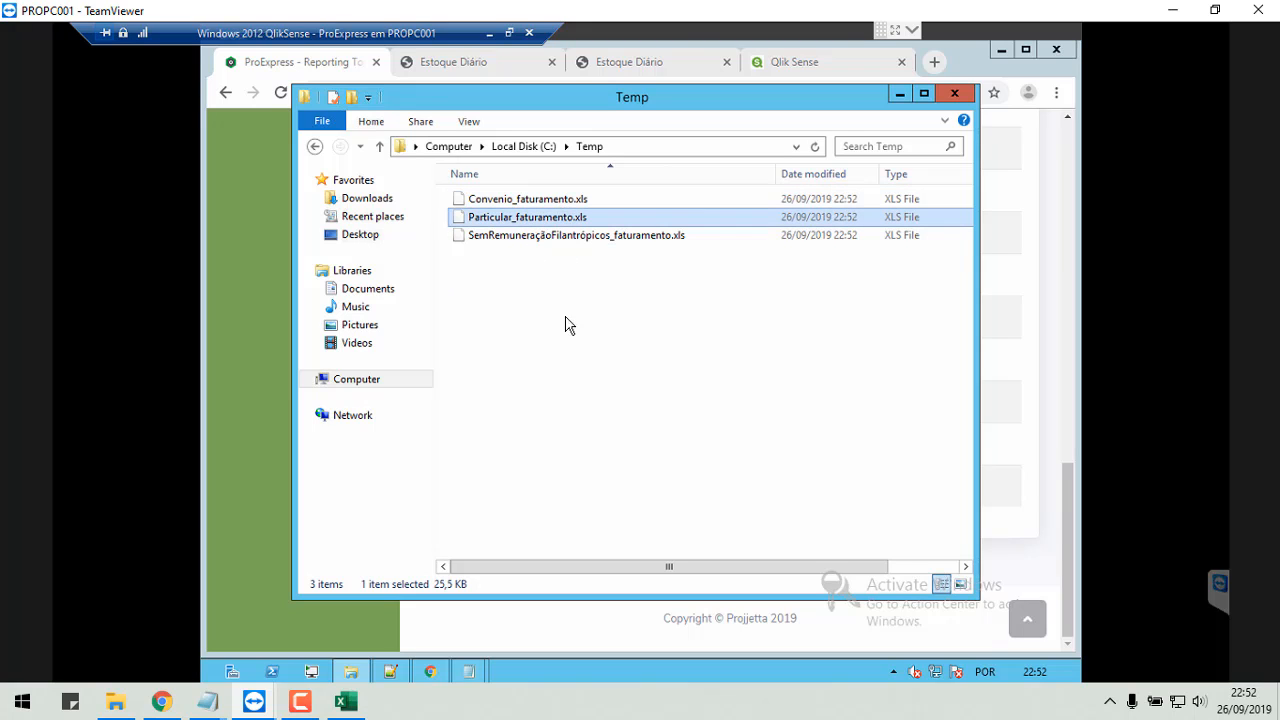
click(534, 237)
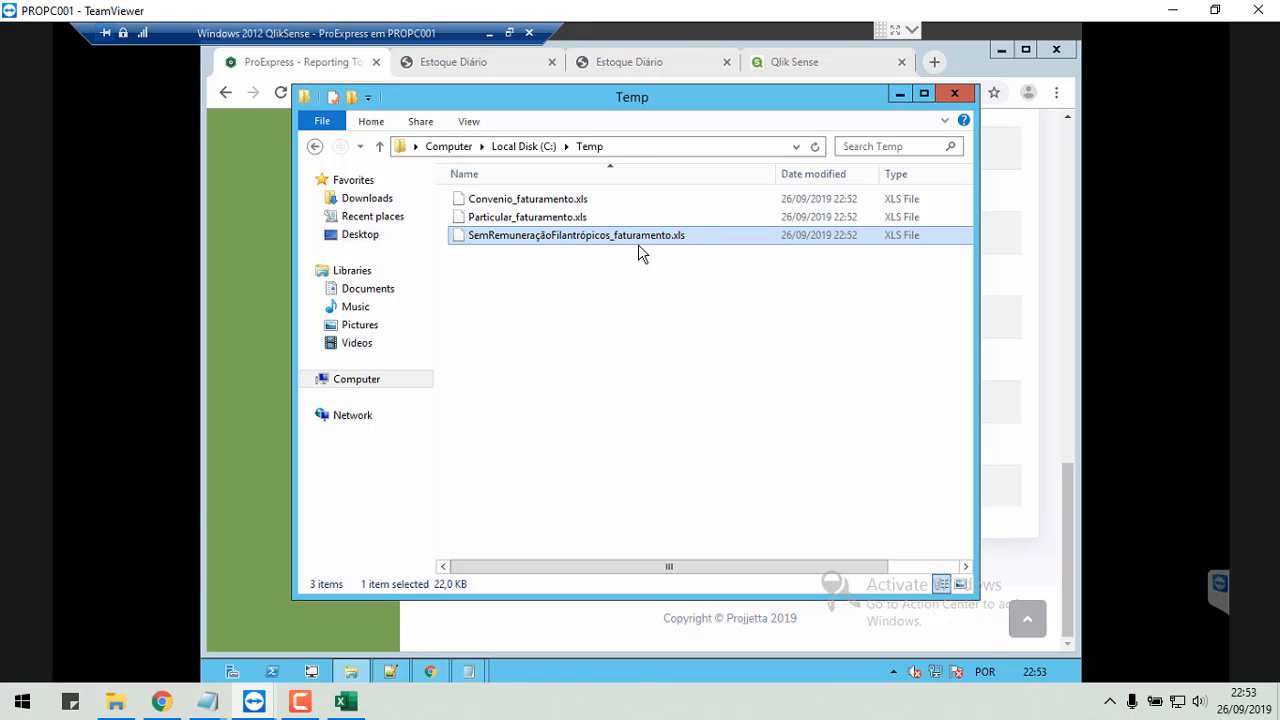
click(558, 201)
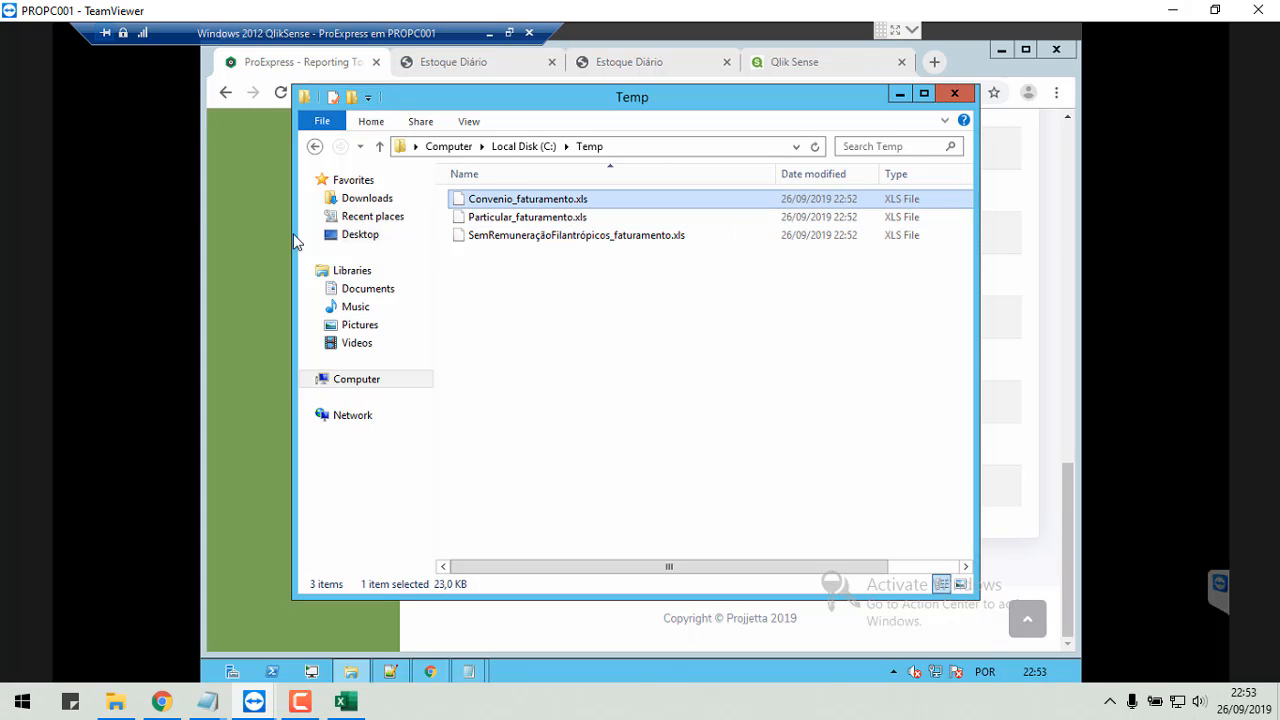
Look through the local desktop's Treinamento folder and its Templates subfolder, close it, and return to the TeamViewer session.
click(1173, 11)
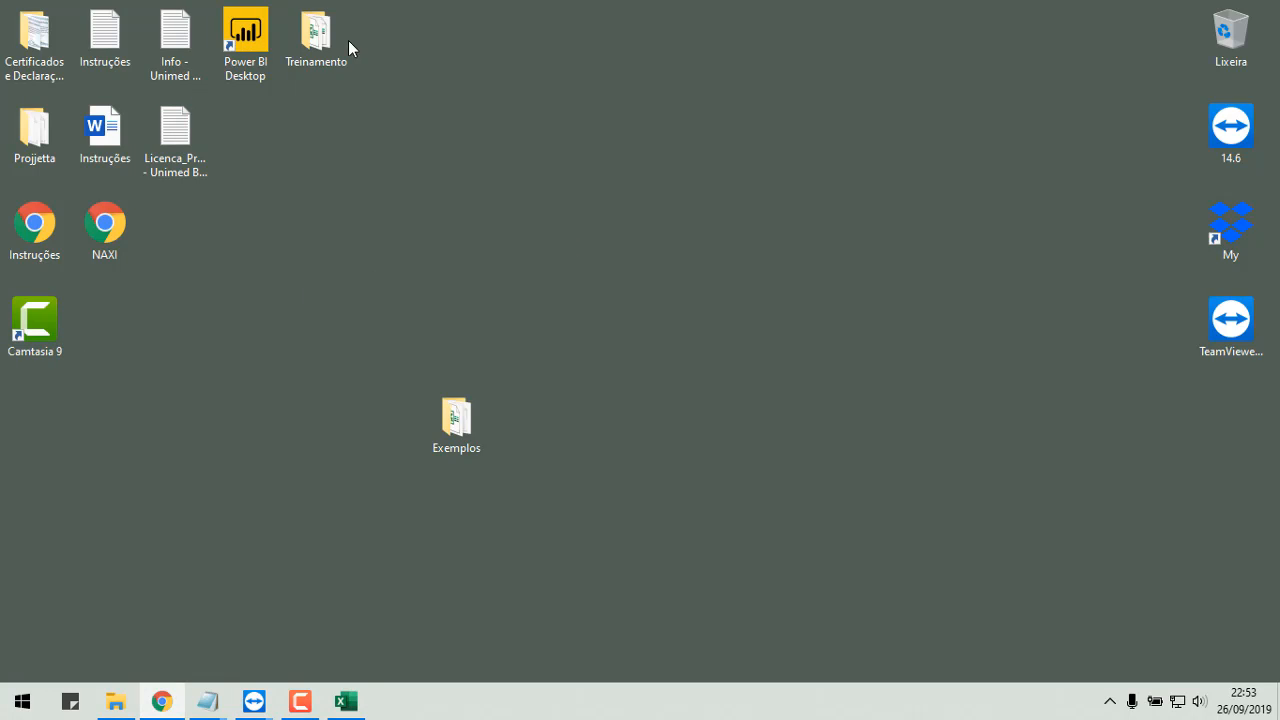
double_click(306, 32)
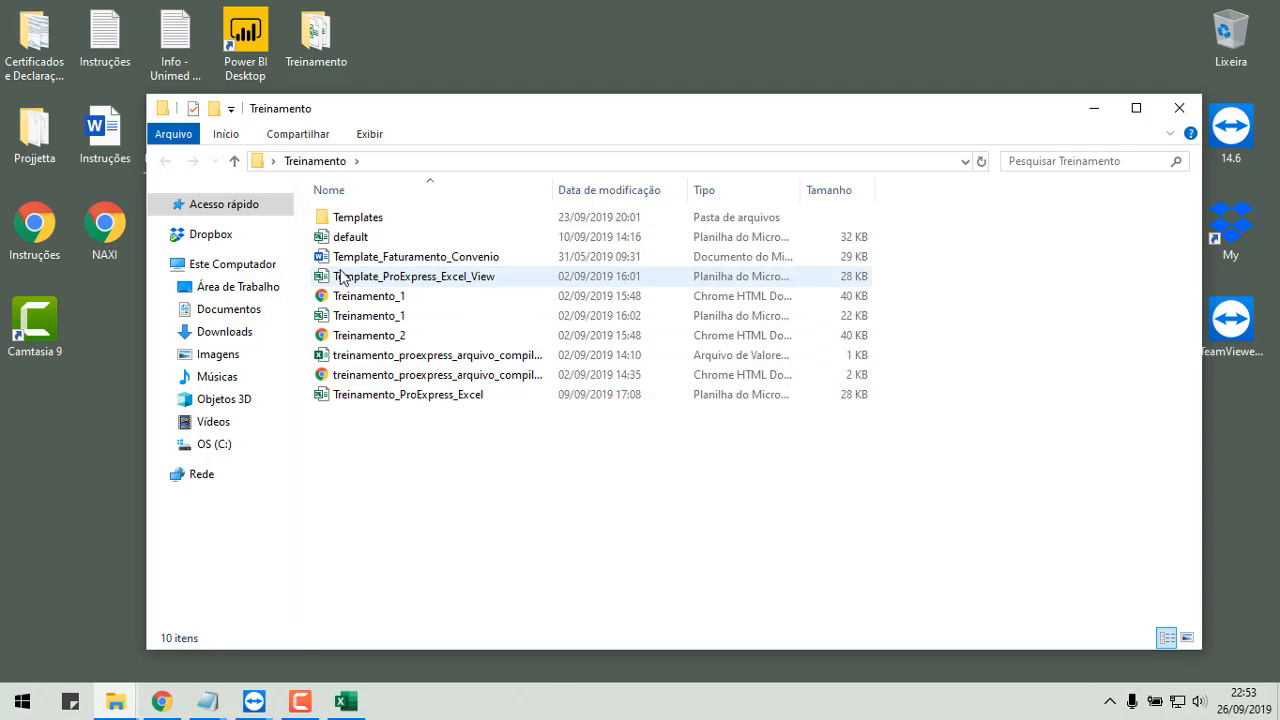
double_click(338, 217)
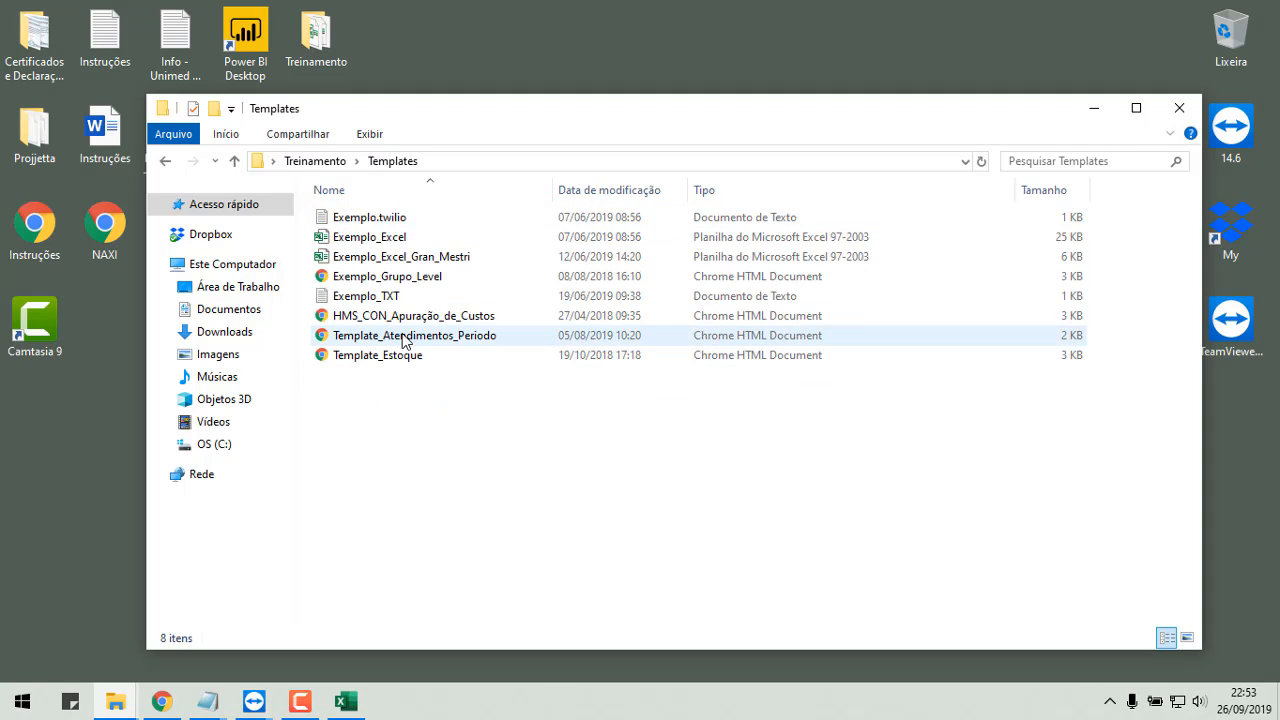
click(1179, 108)
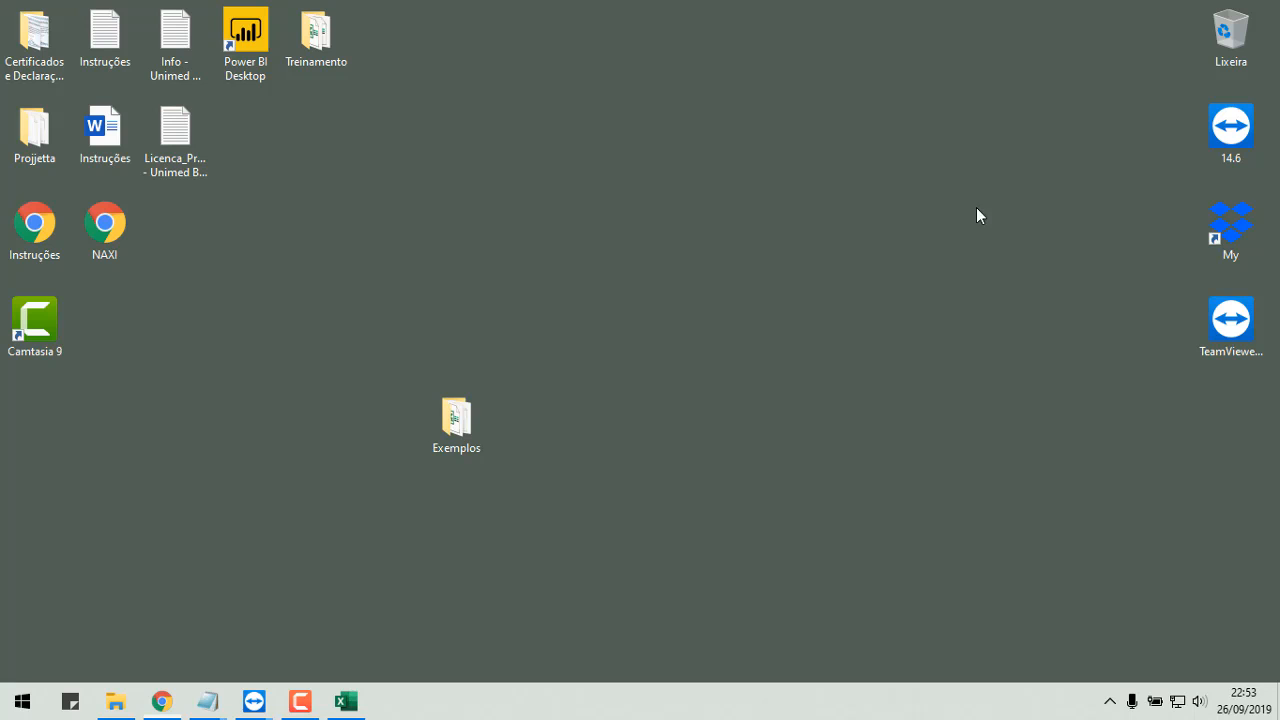
click(320, 697)
mouse_move(256, 701)
click(340, 612)
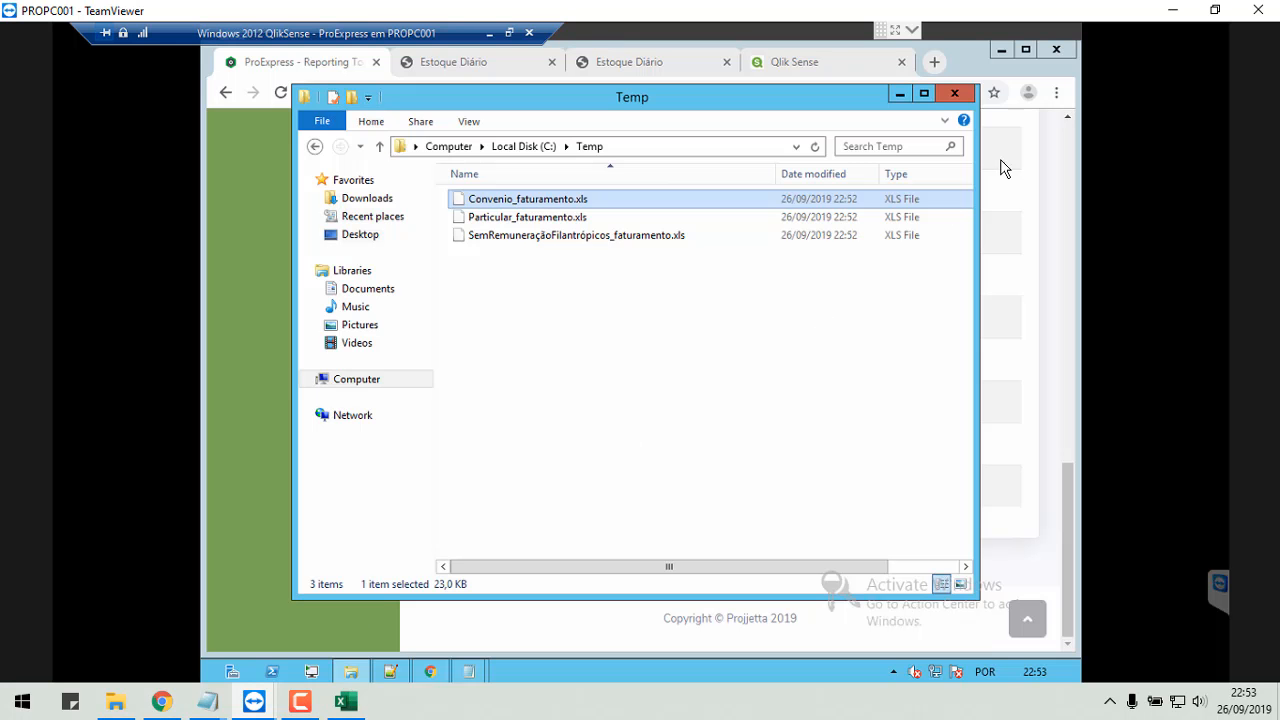
Minimize the virtual machine window in TeamViewer, look through the ARQUIVOS DO DESKTOP folder, and close it.
click(1173, 12)
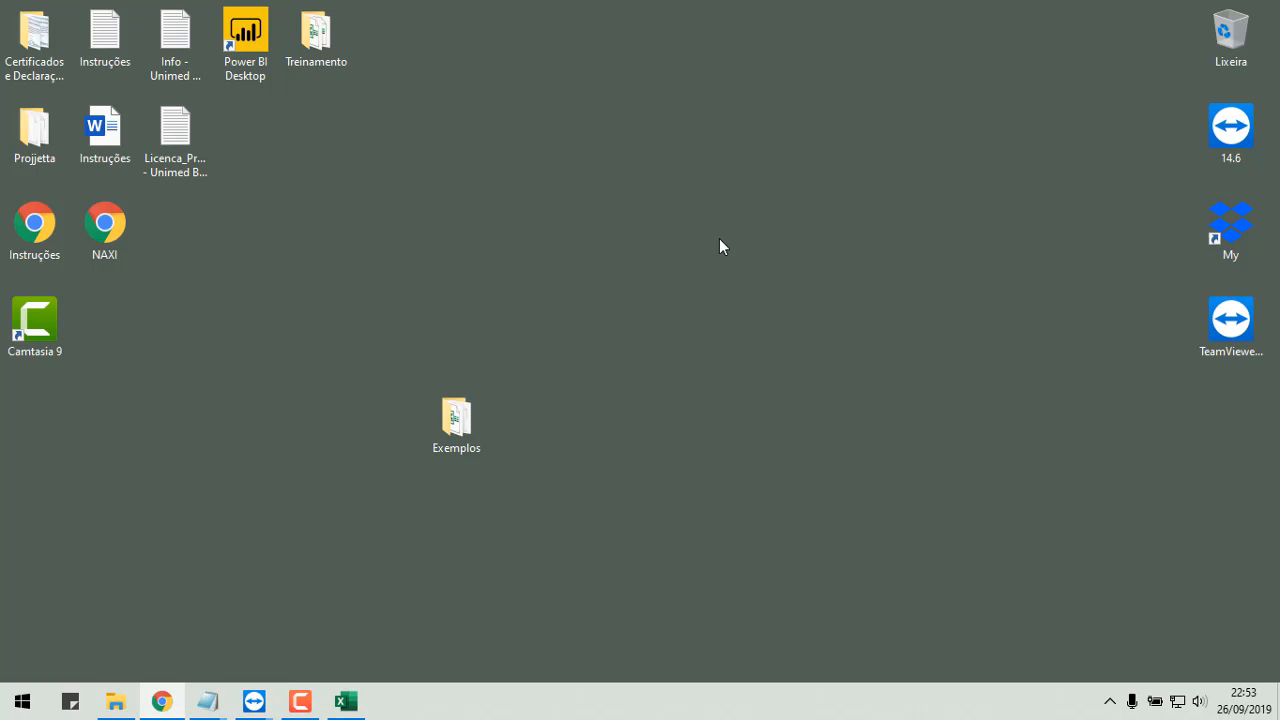
mouse_move(254, 700)
click(321, 650)
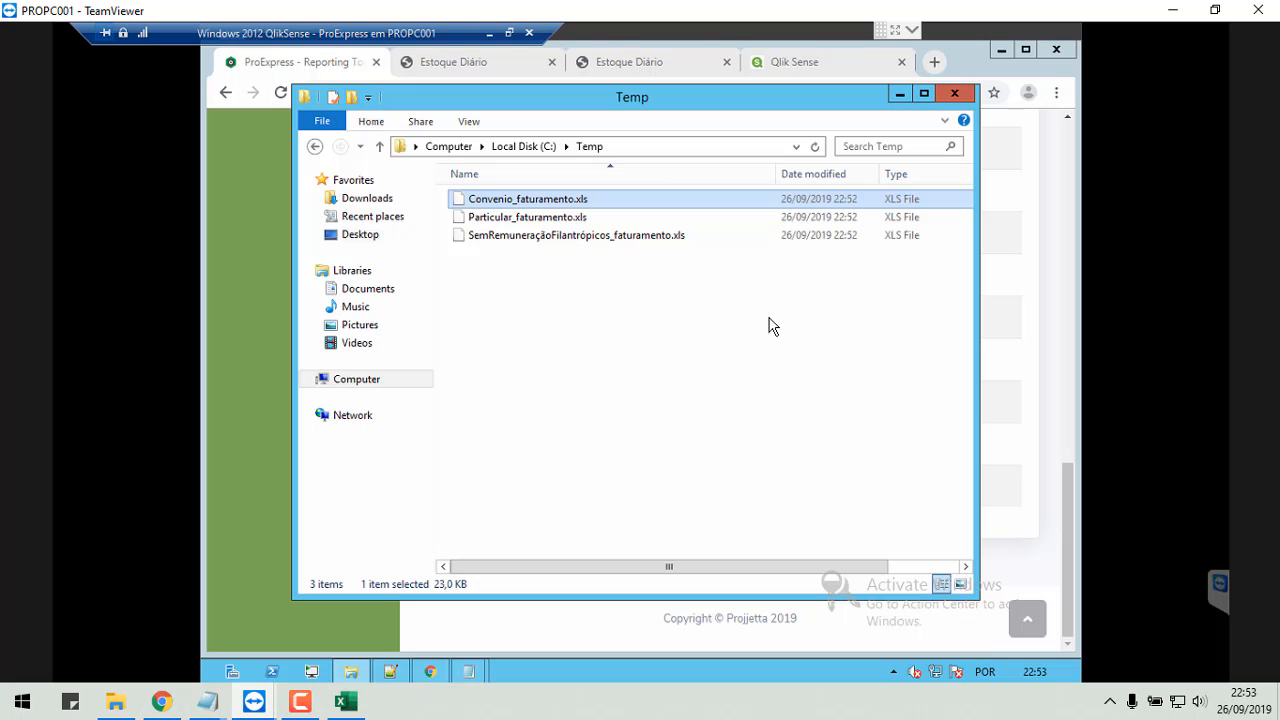
click(490, 34)
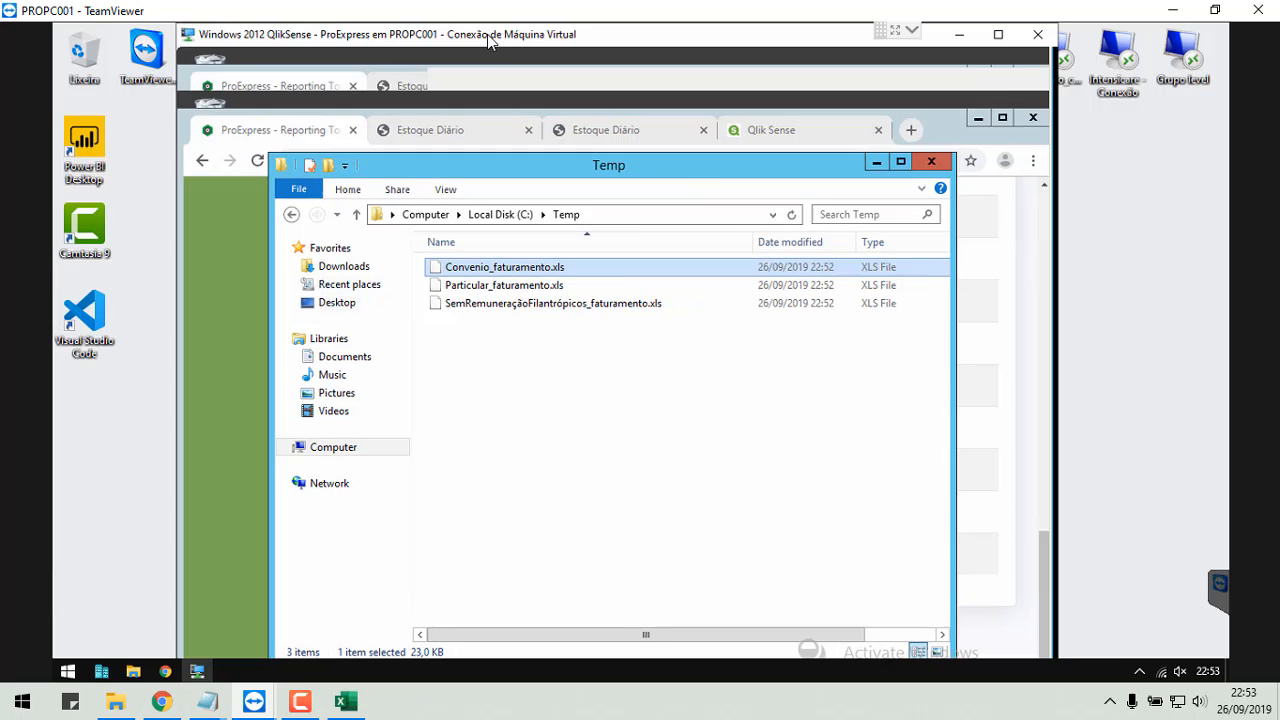
double_click(343, 55)
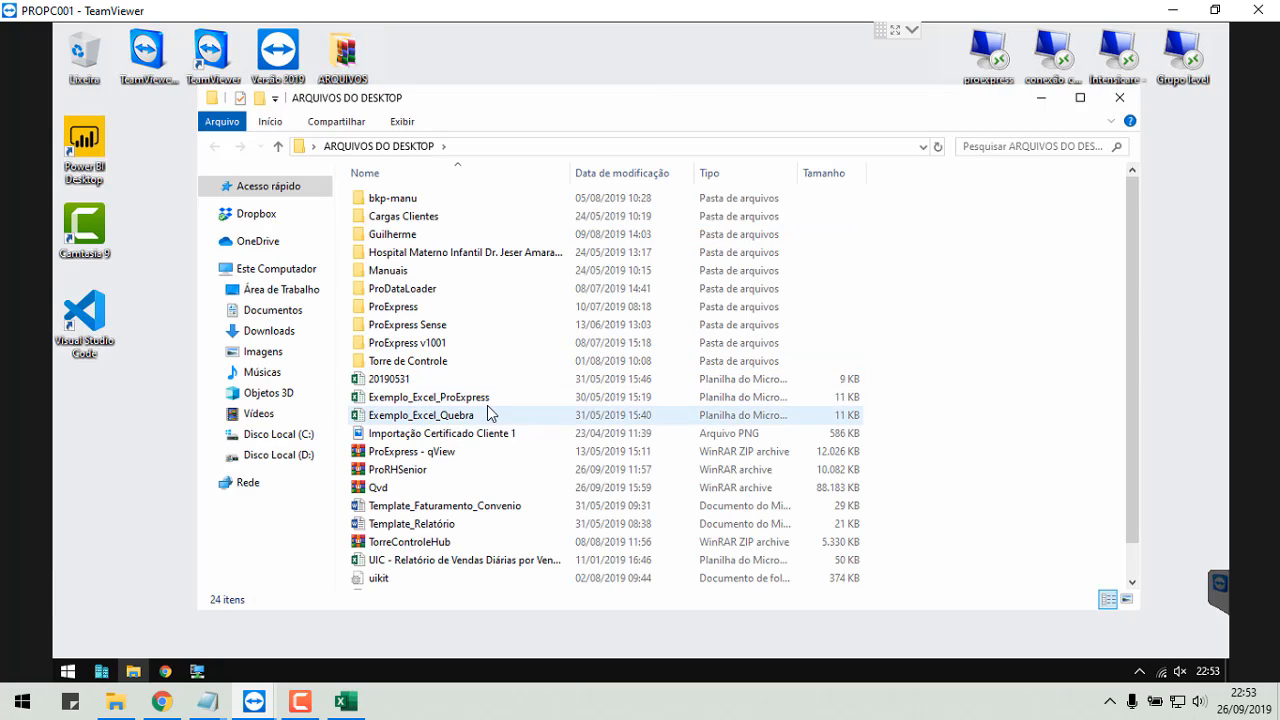
click(1119, 97)
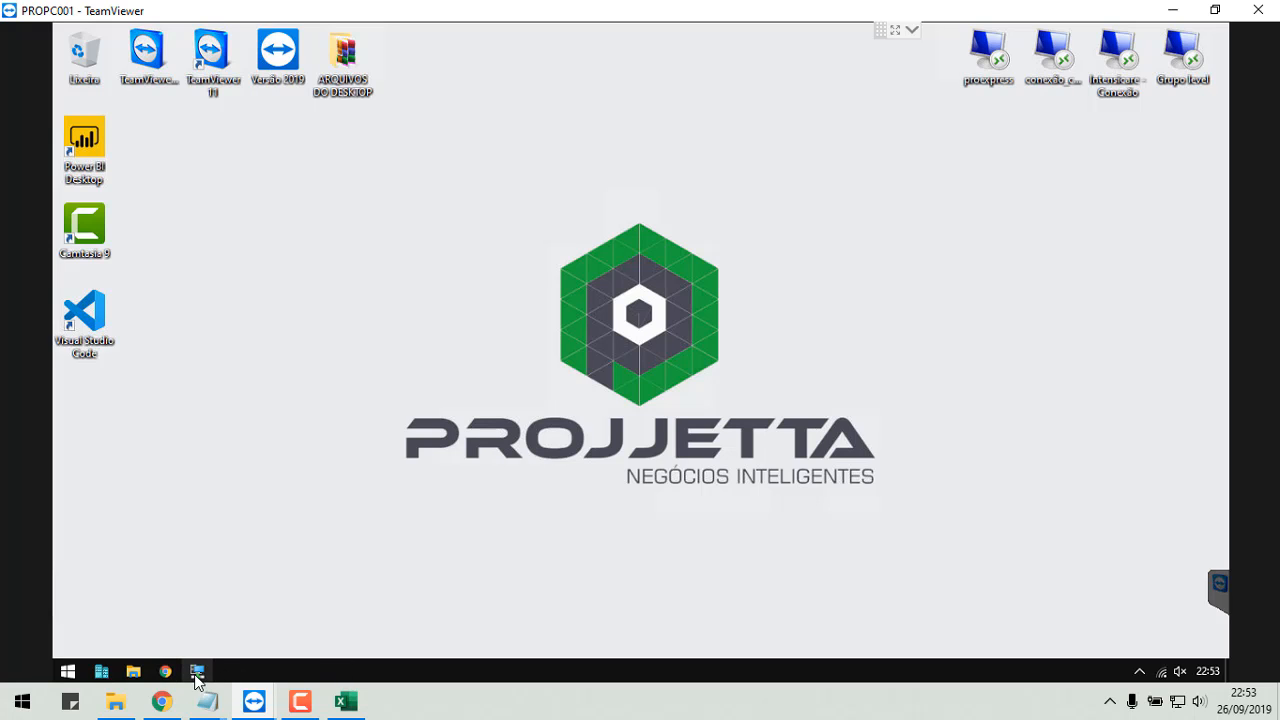
Switch to Excel, review the Treinamento_ProExpress_Excel template's Financeiro tags and Administrativo expressions in C2 and C3, and close the workbook.
click(345, 703)
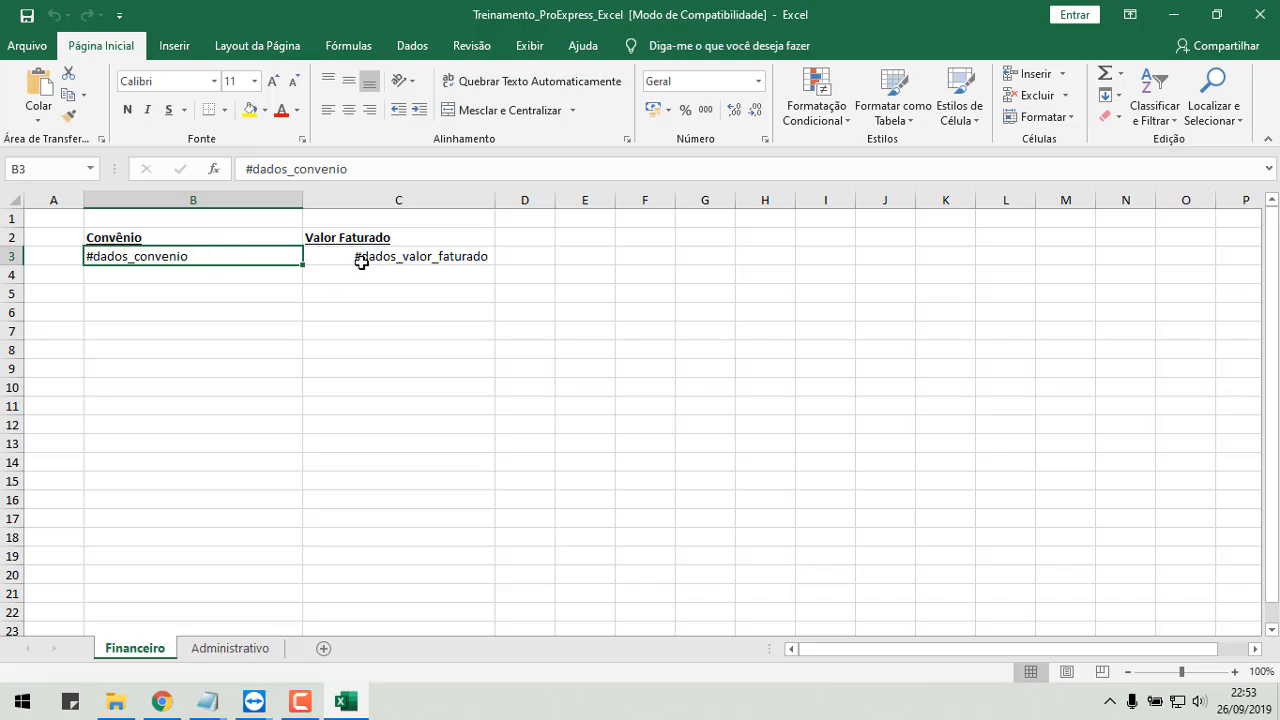
click(233, 651)
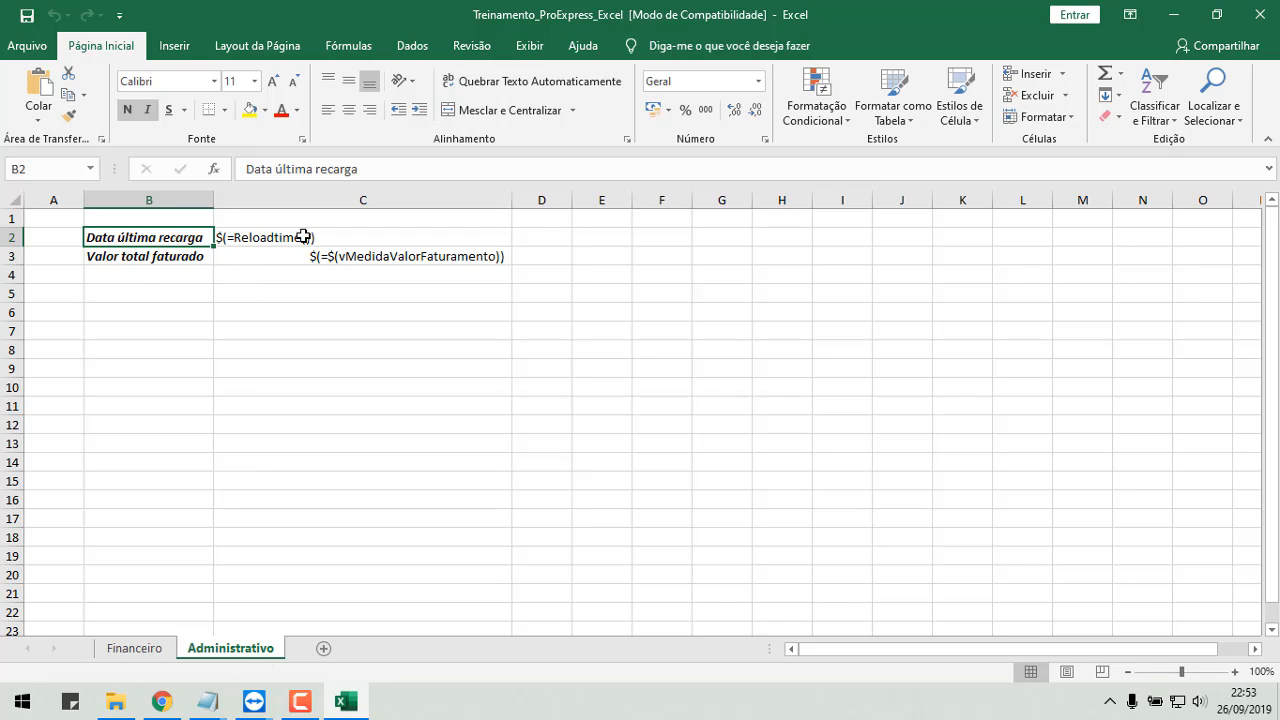
click(375, 238)
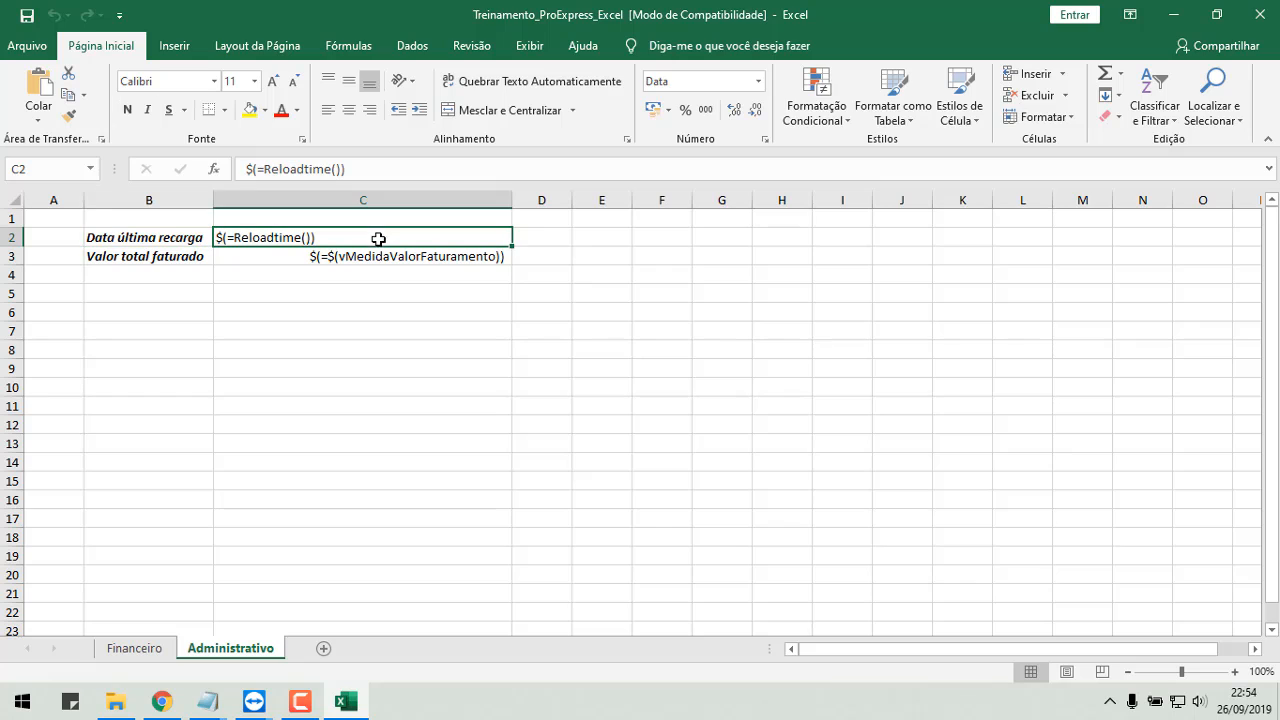
click(365, 259)
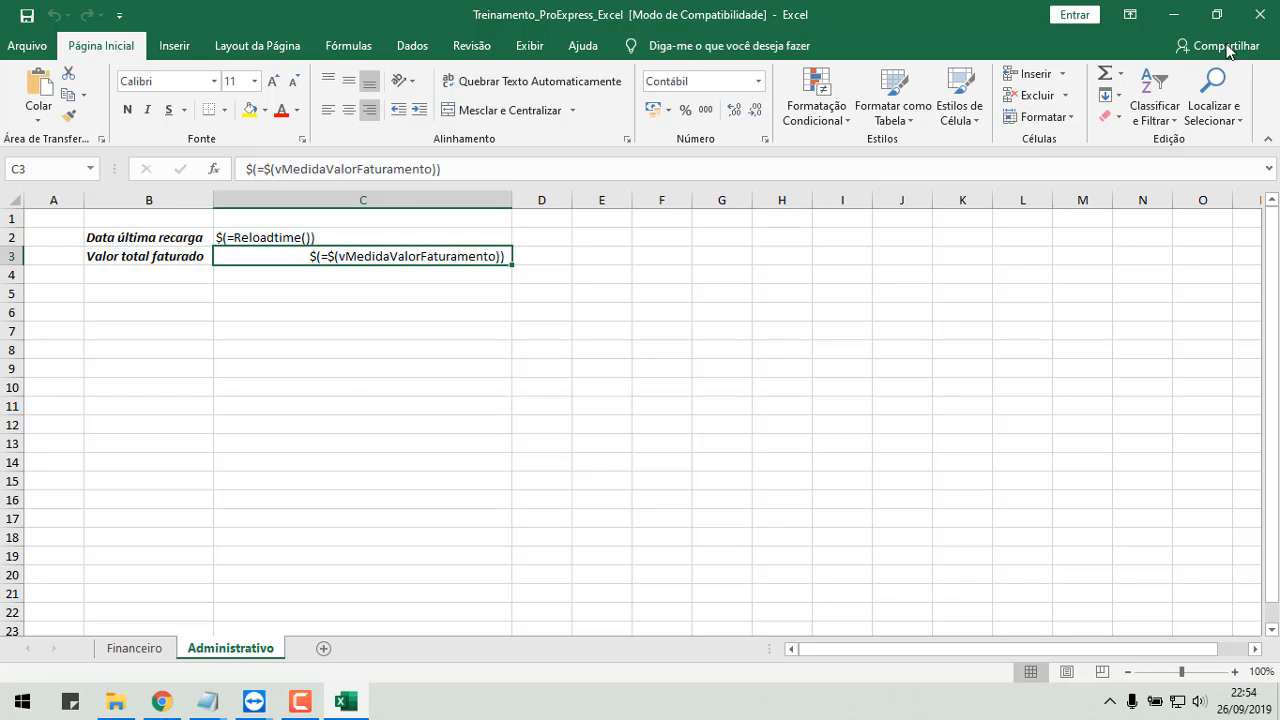
click(1259, 16)
click(658, 389)
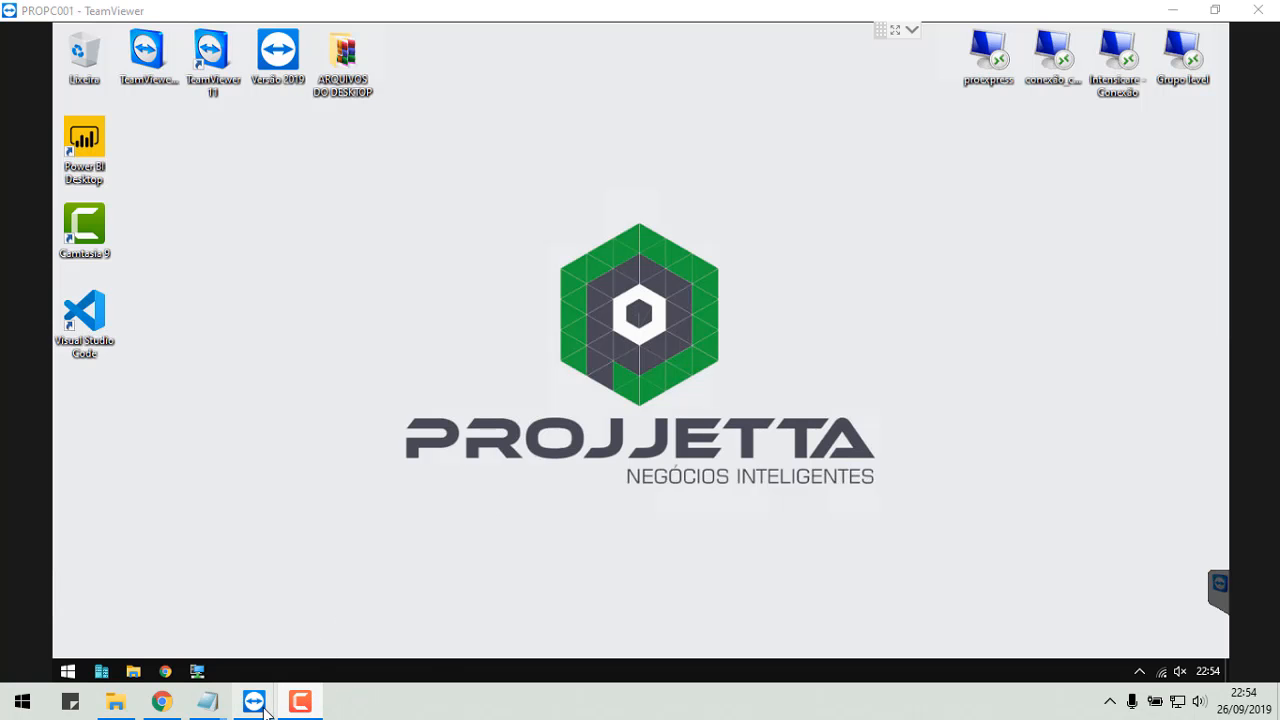
Return to the virtual machine in TeamViewer, close the Temp folder window, and go back to the start of the report list.
mouse_move(254, 701)
click(337, 658)
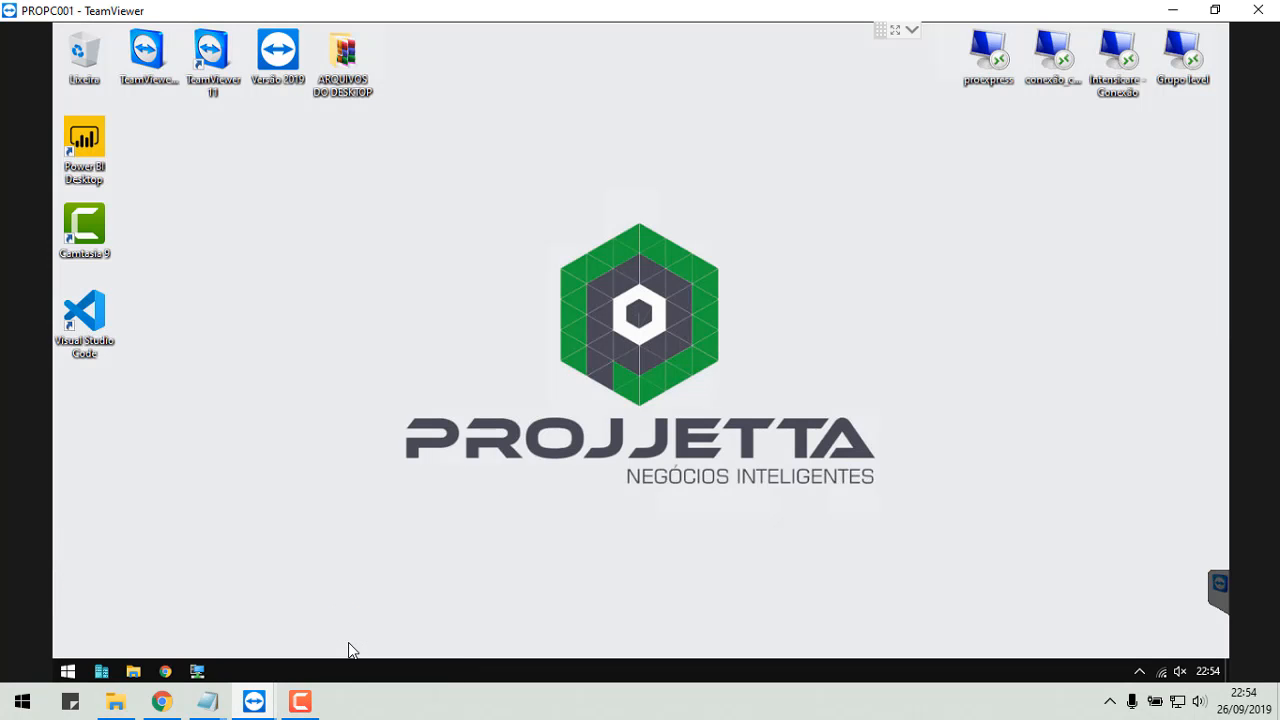
click(206, 671)
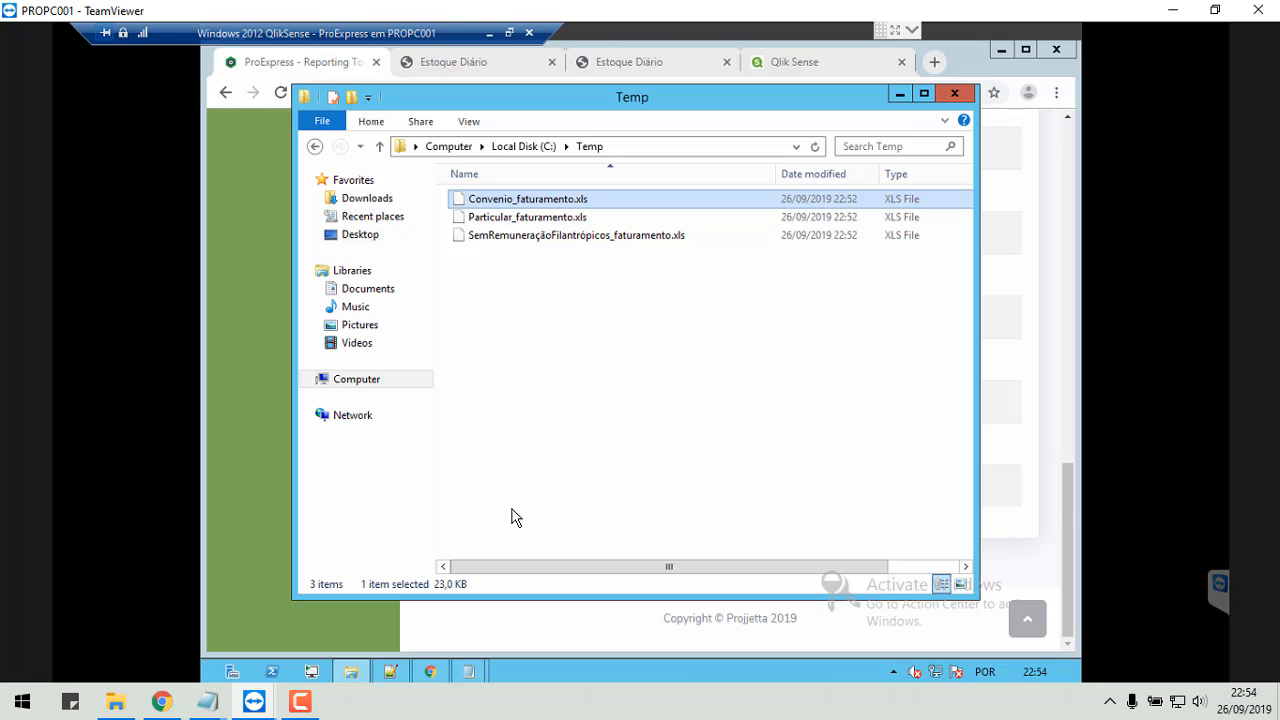
click(955, 93)
scroll(425, 460, up, 5)
scroll(425, 460, up, 5)
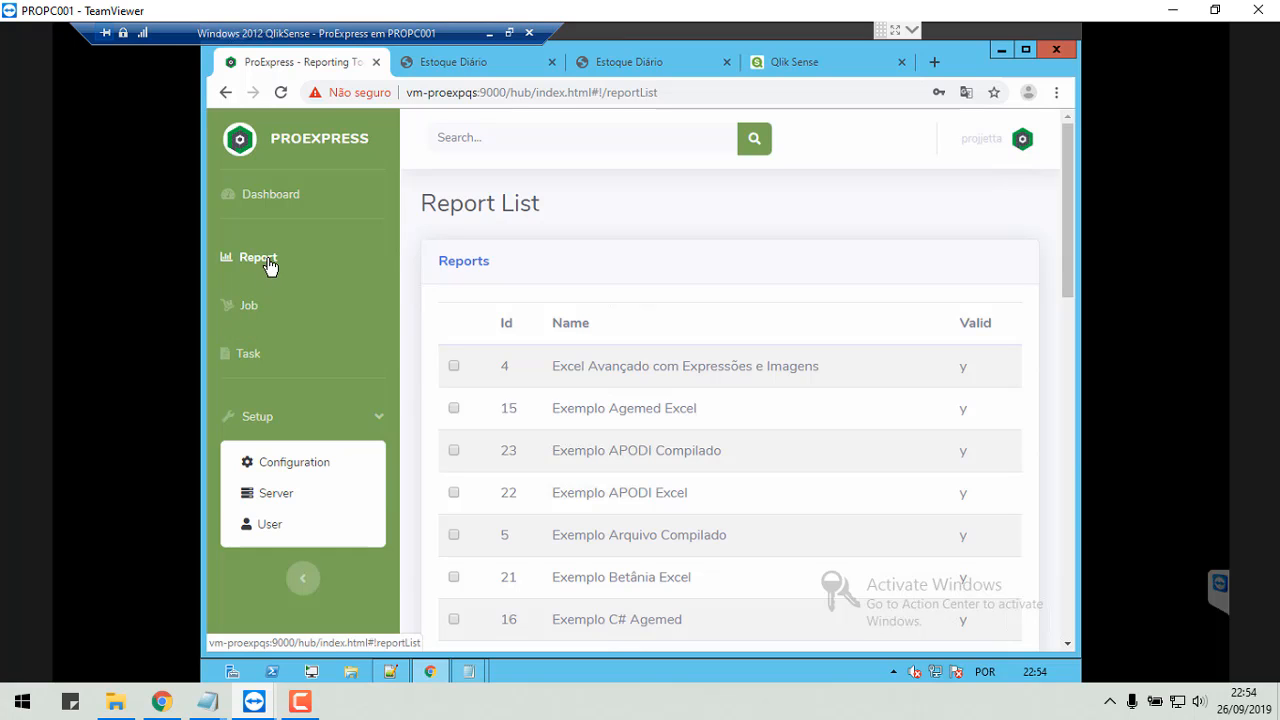
Look through the report list, and open the Treinamento ProExpress Excel - Email job from the job list for editing.
scroll(508, 408, down, 10)
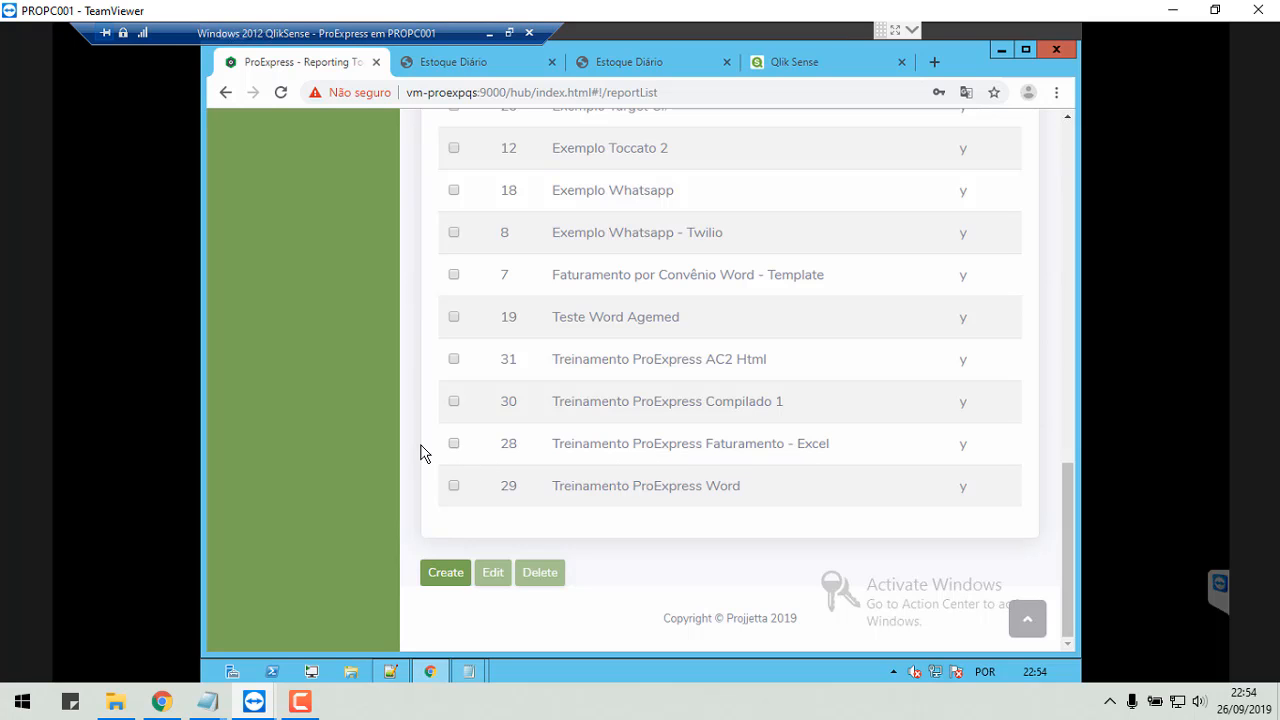
scroll(505, 476, up, 10)
click(258, 310)
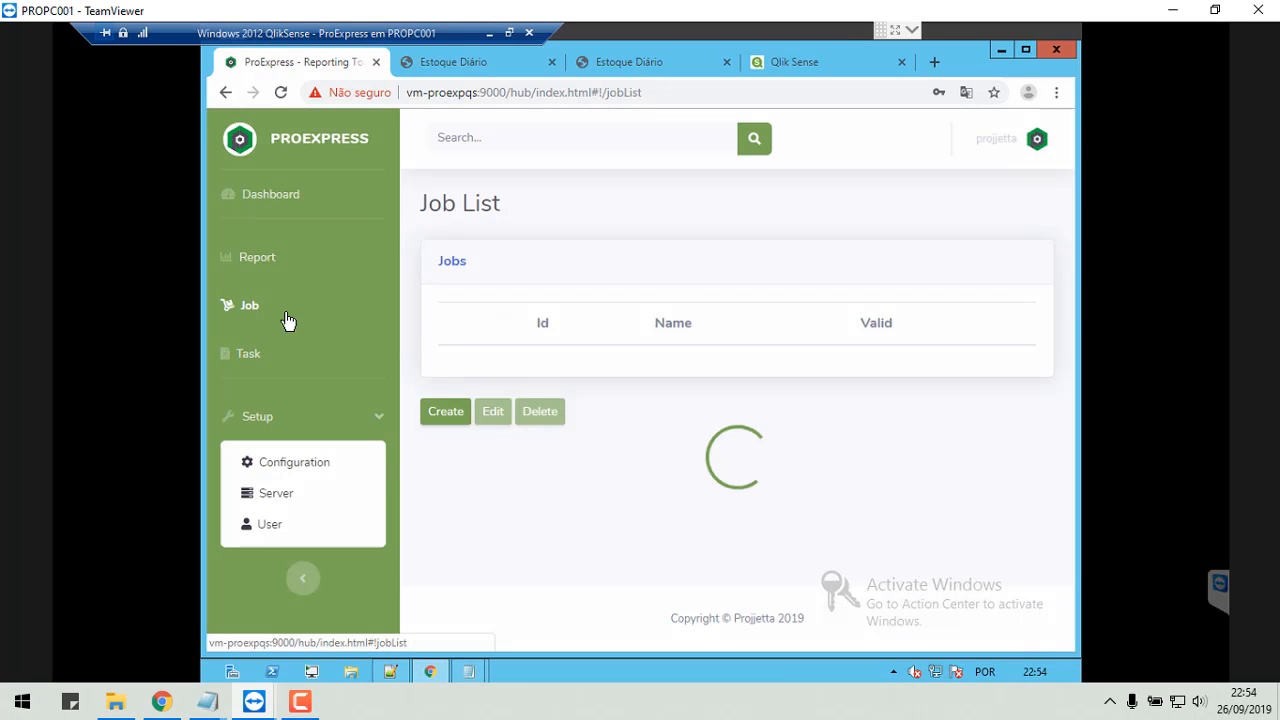
scroll(636, 486, down, 10)
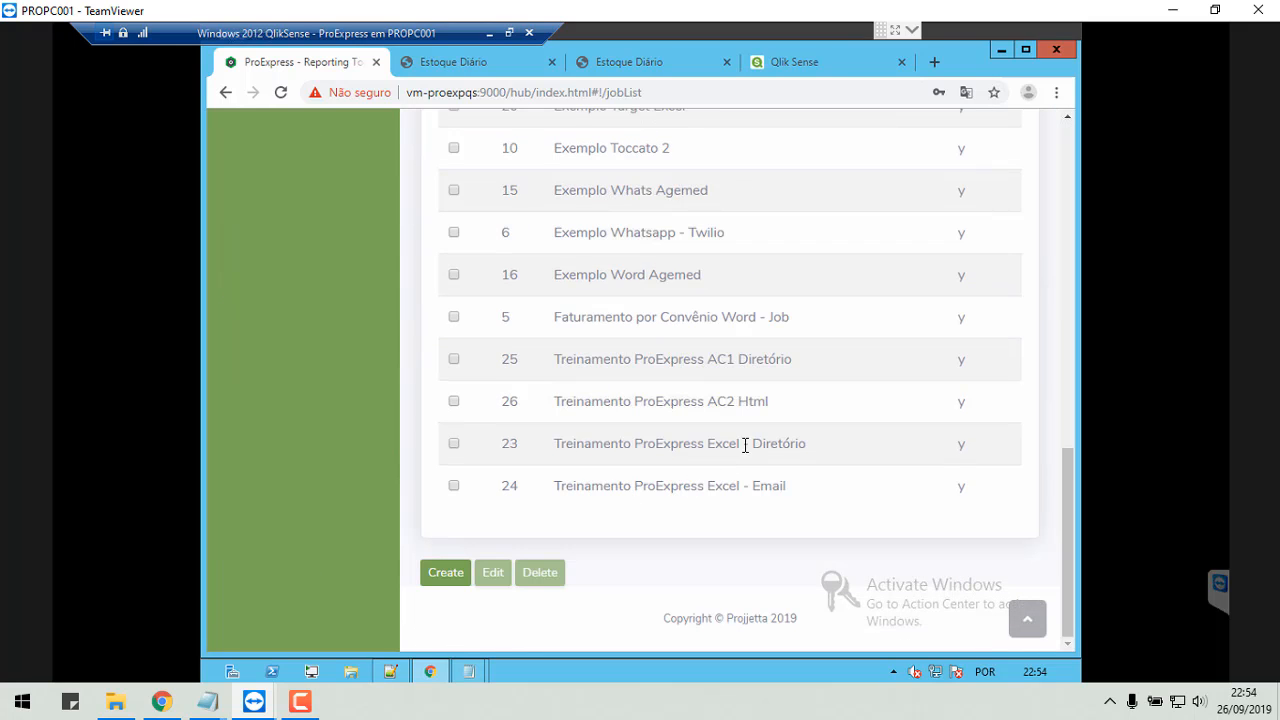
click(454, 486)
click(490, 574)
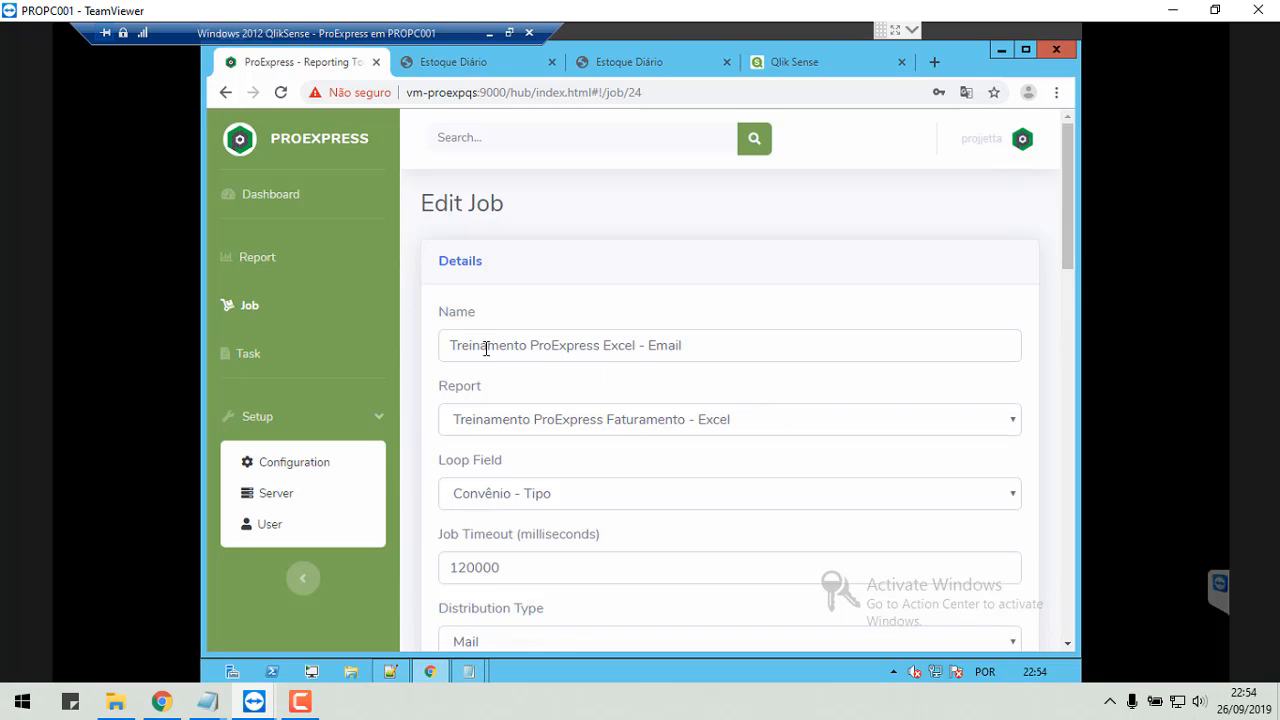
Review the email job's details, the available Distribution Type options and its mail parameters, leaving the distribution type as Mail.
scroll(575, 445, down, 1)
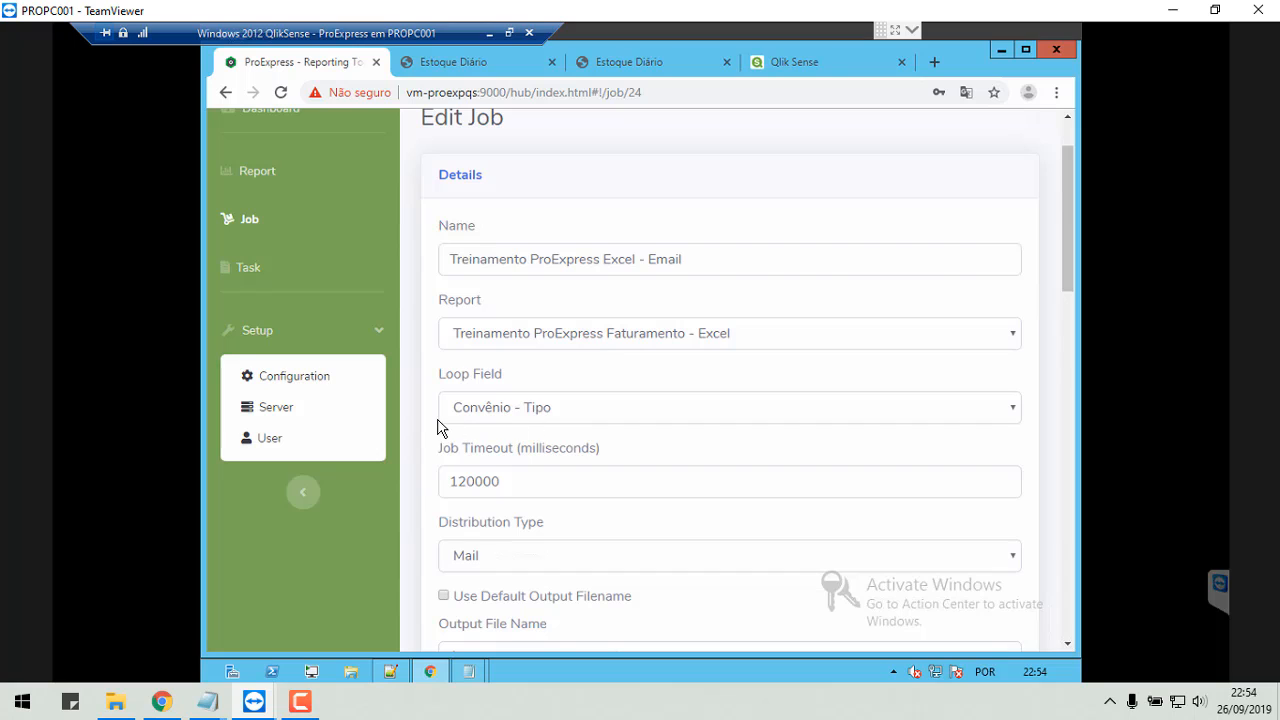
scroll(605, 440, down, 1)
scroll(600, 455, down, 1)
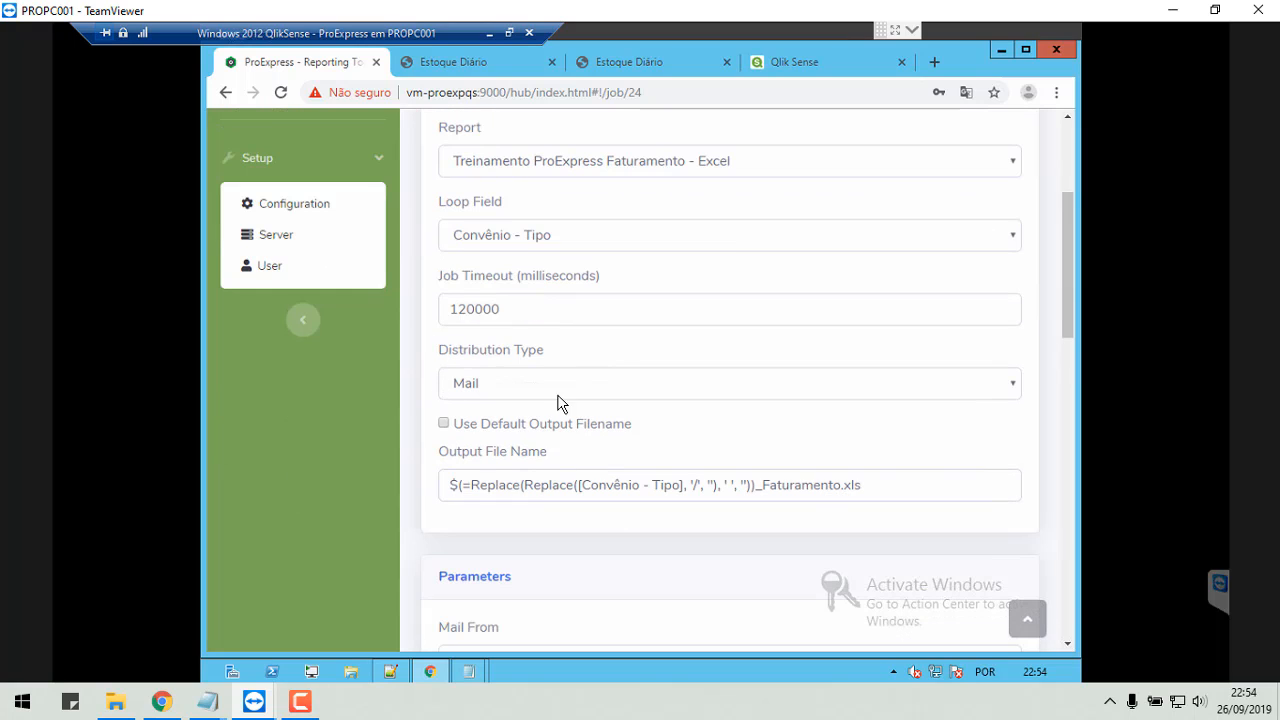
click(521, 385)
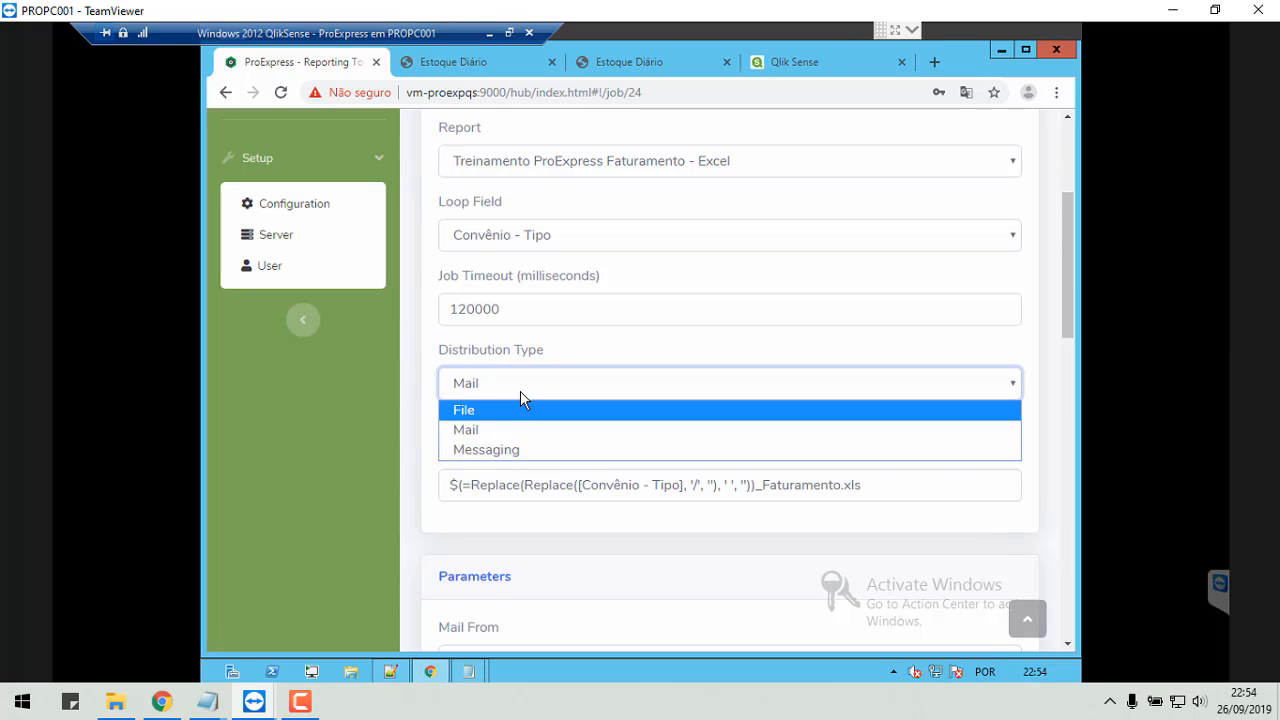
click(522, 392)
scroll(531, 542, down, 3)
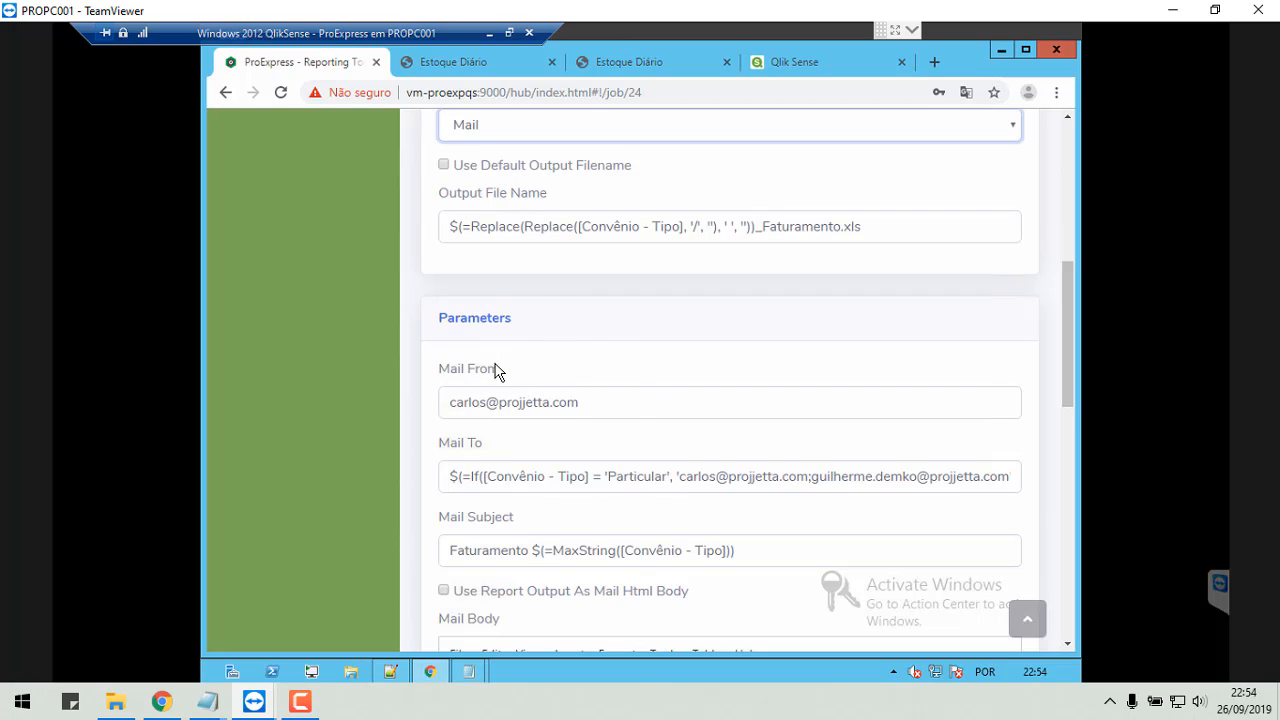
scroll(486, 337, down, 2)
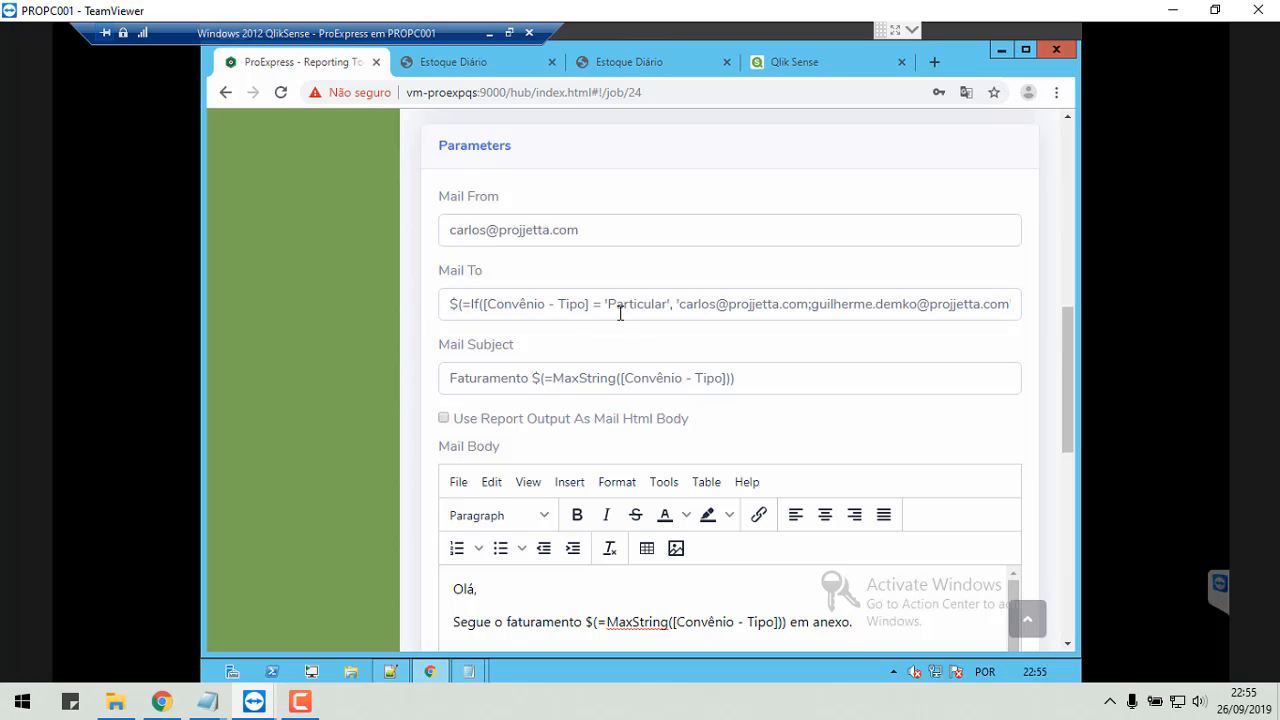
Examine the Mail To expression from the 'Particular' condition through both recipient branches, and return to its beginning.
drag(610, 305, 670, 305)
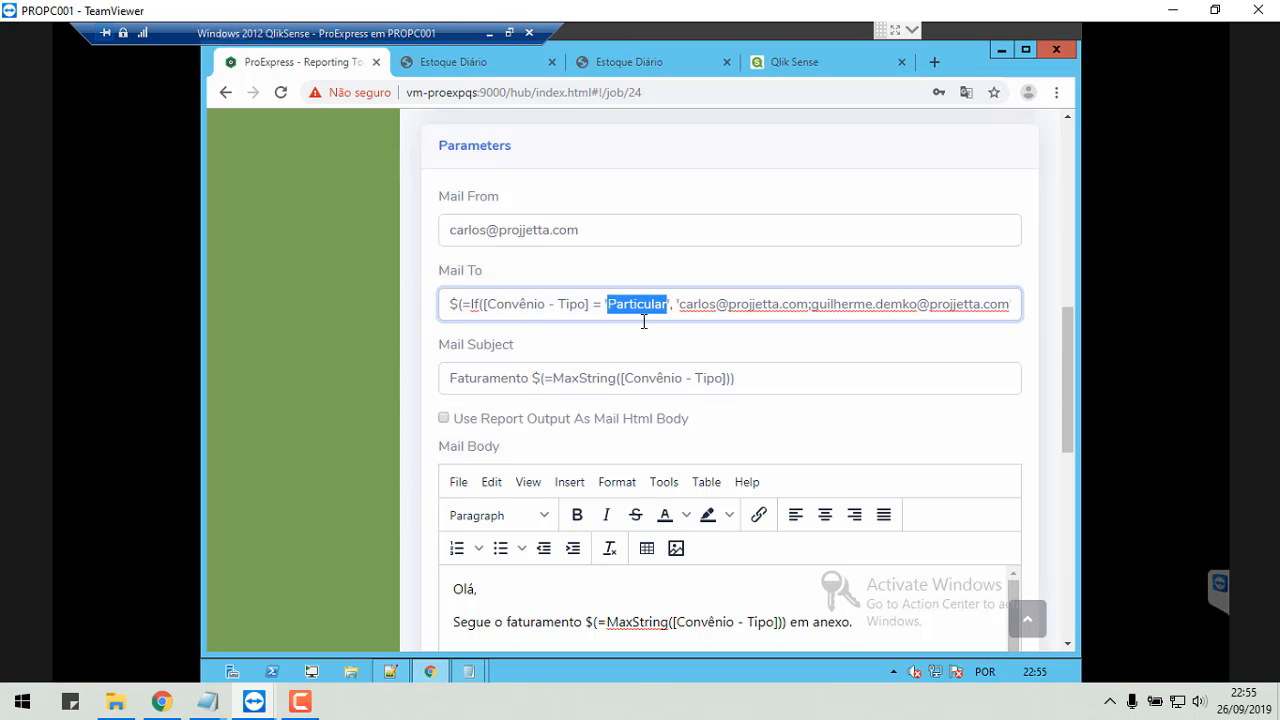
drag(686, 305, 787, 329)
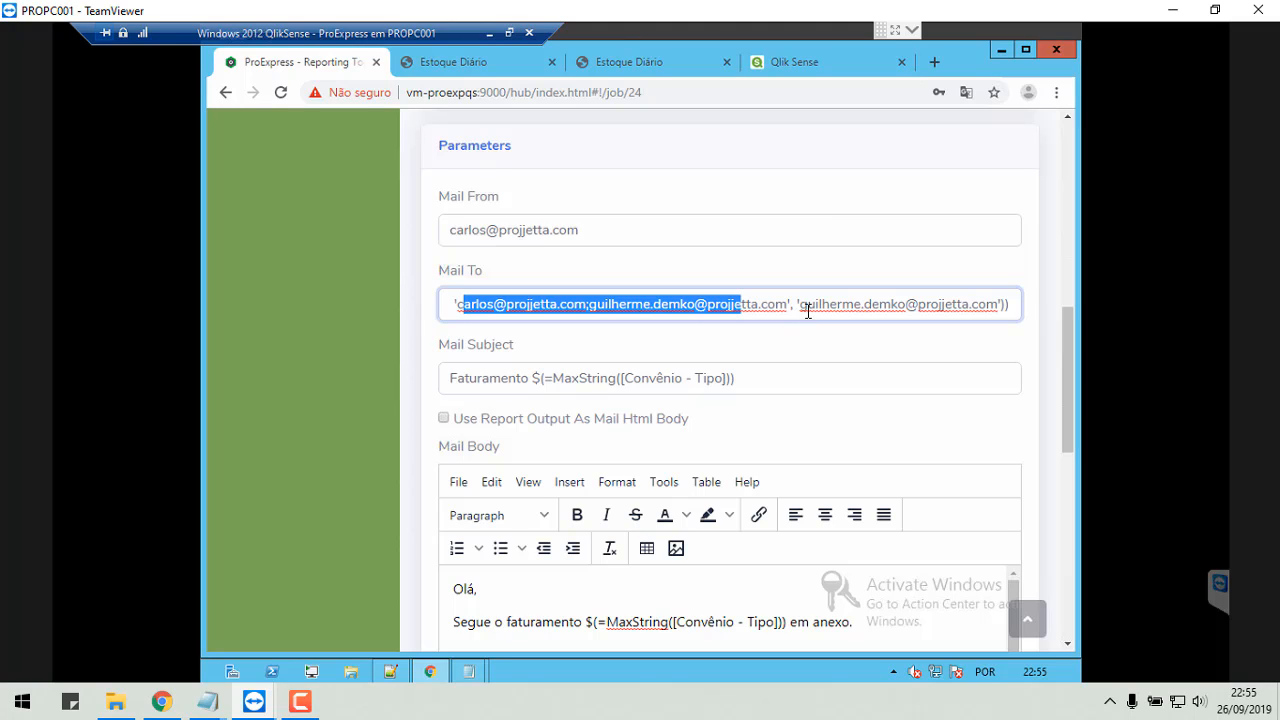
drag(806, 308, 986, 300)
click(649, 321)
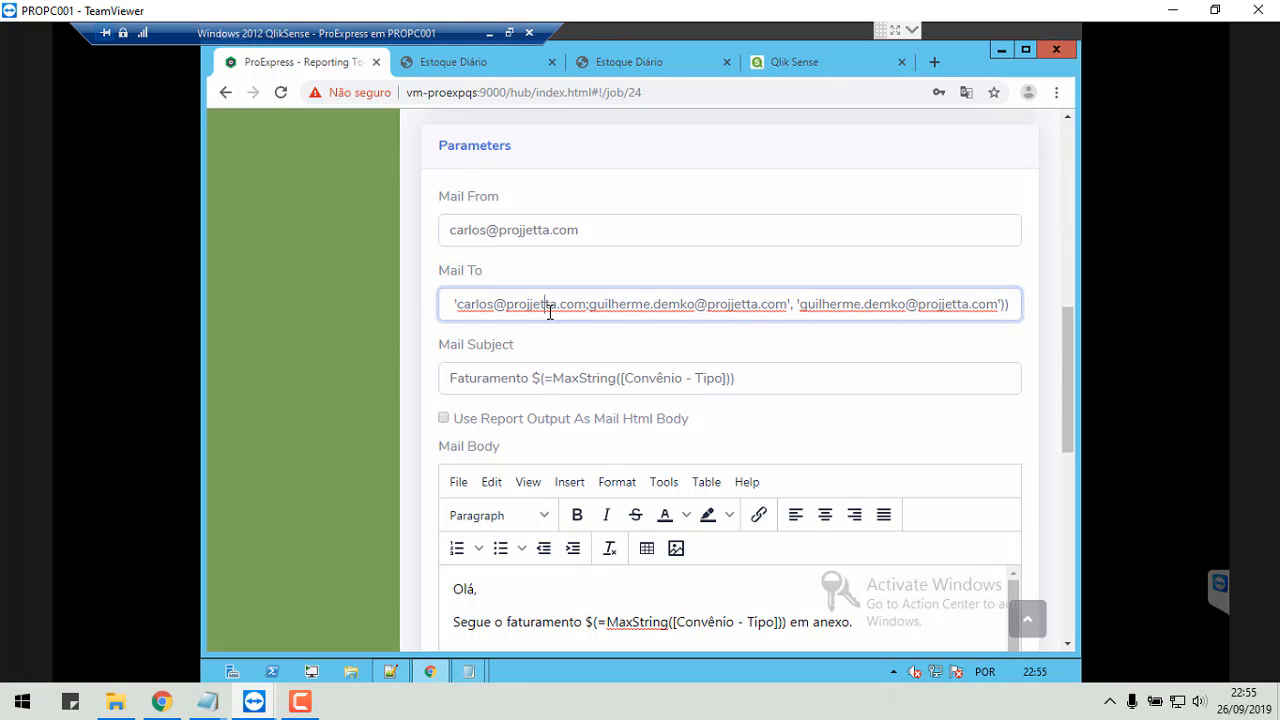
key(Left)
key(Left)
key(Left)
key(Left)
key(Left)
key(Left)
key(Left)
key(Left)
key(Left)
key(Left)
key(Left)
key(Left)
key(Left)
key(Left)
key(Left)
key(Left)
key(Left)
key(Left)
key(Left)
key(Left)
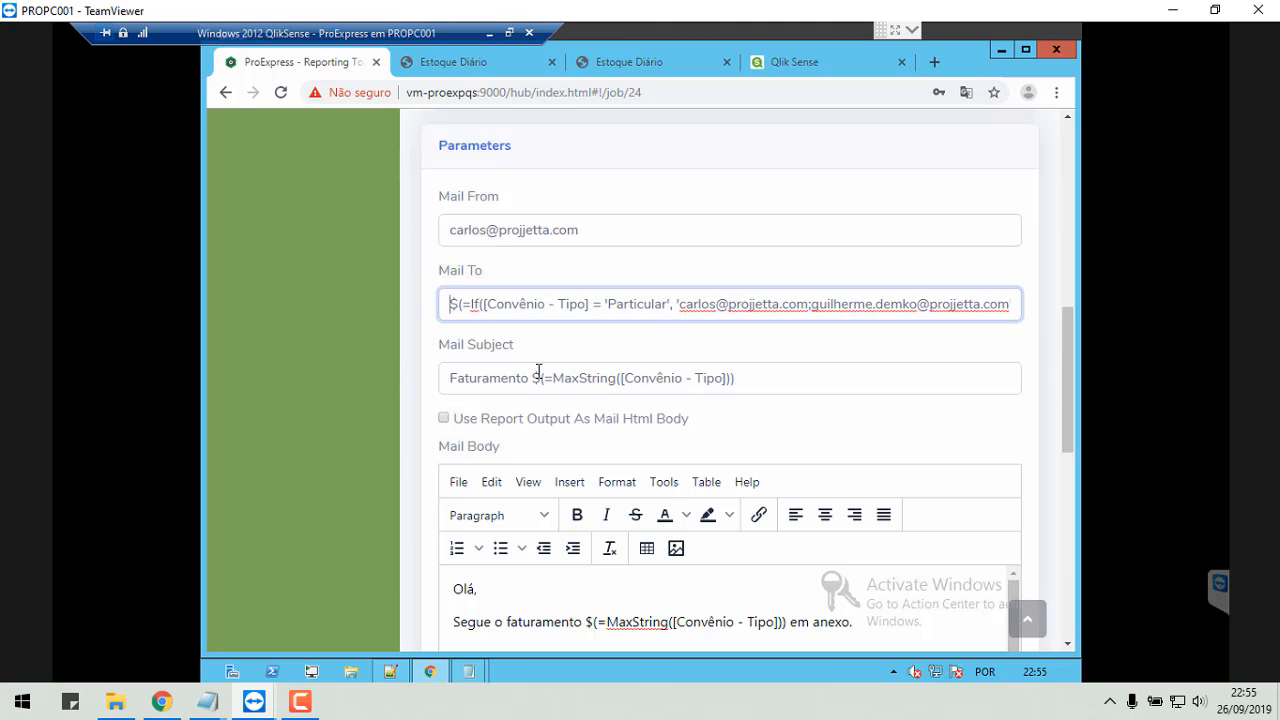
Examine the Output File Name expression based on Convênio - Tipo, and return to the mail parameters.
scroll(612, 362, up, 4)
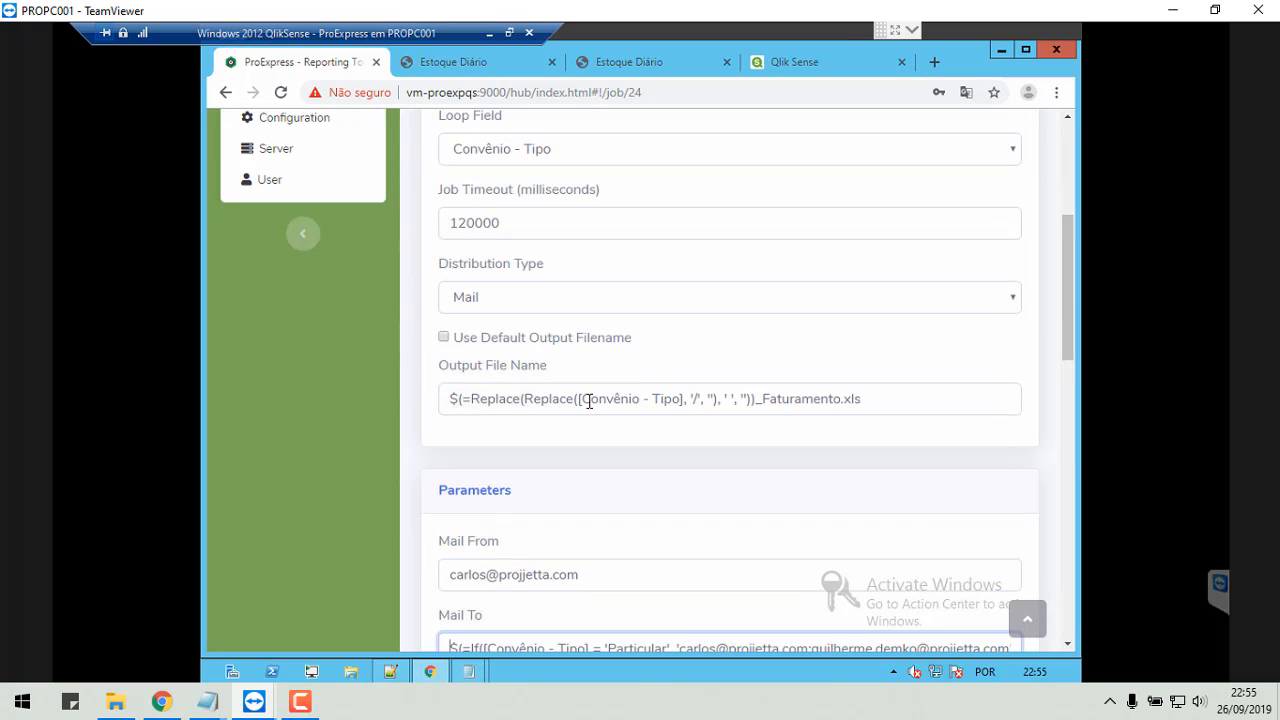
drag(881, 403, 450, 398)
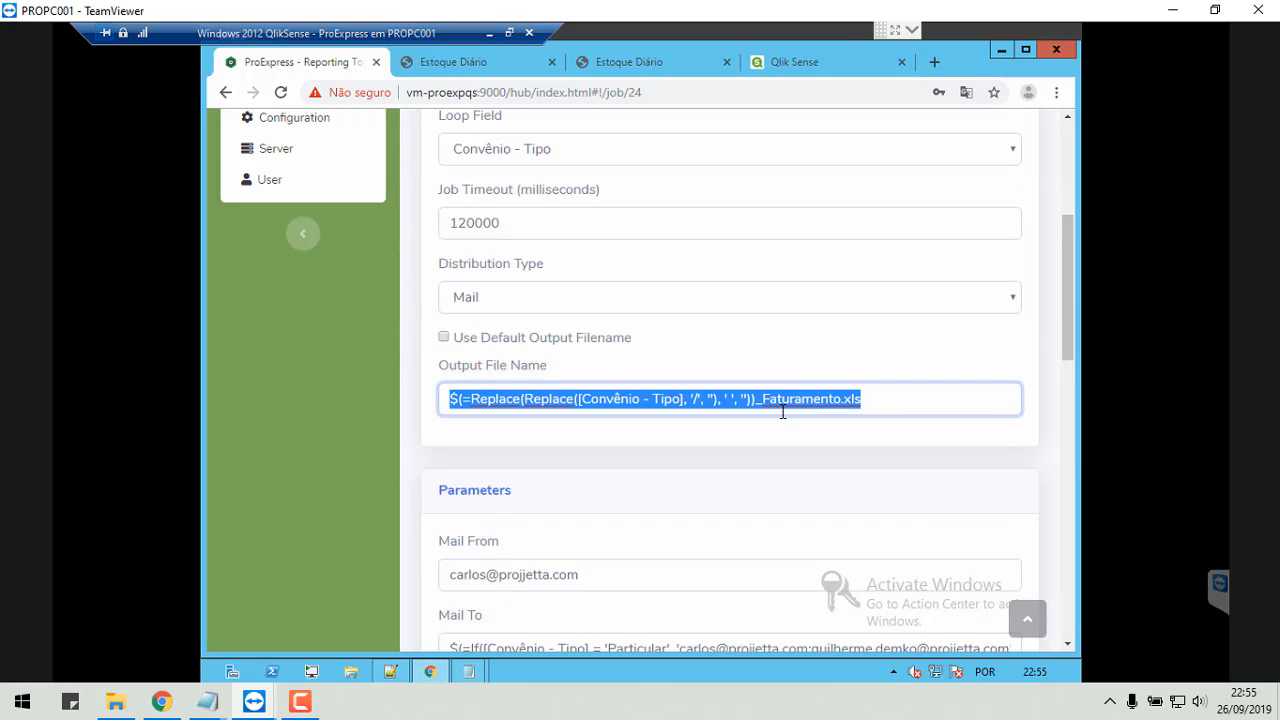
click(880, 398)
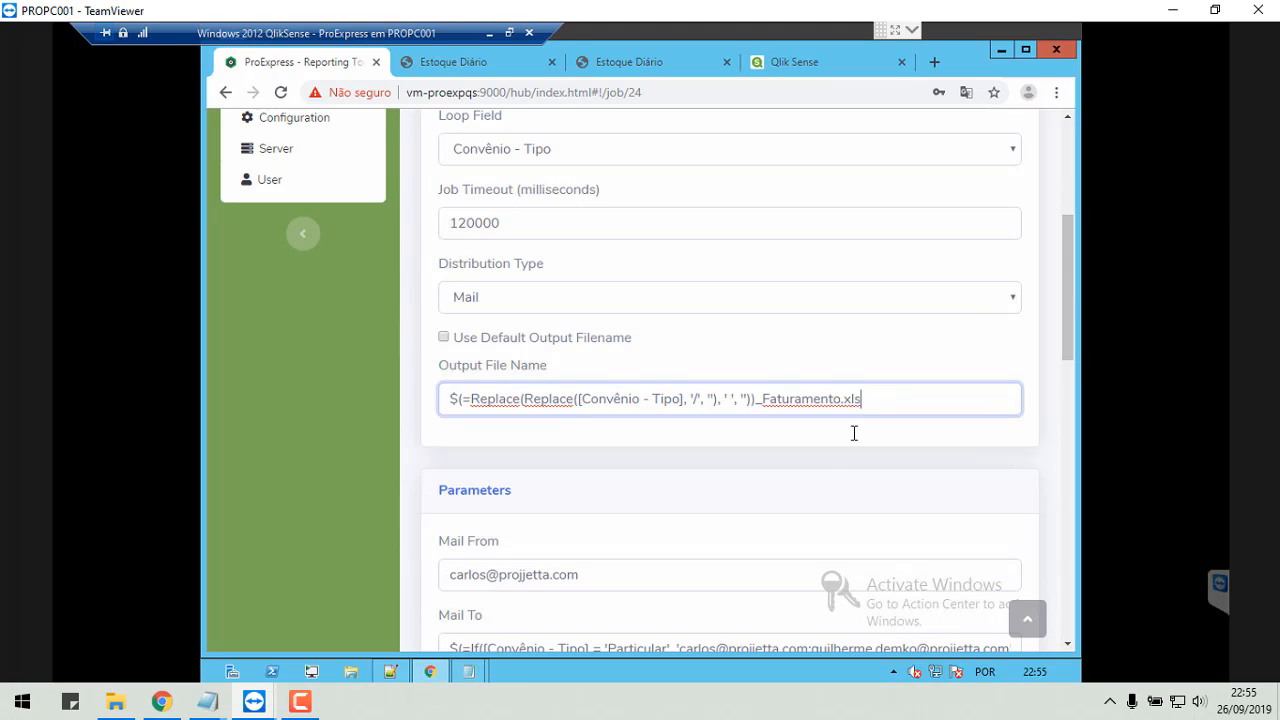
scroll(603, 436, down, 1)
scroll(603, 436, down, 3)
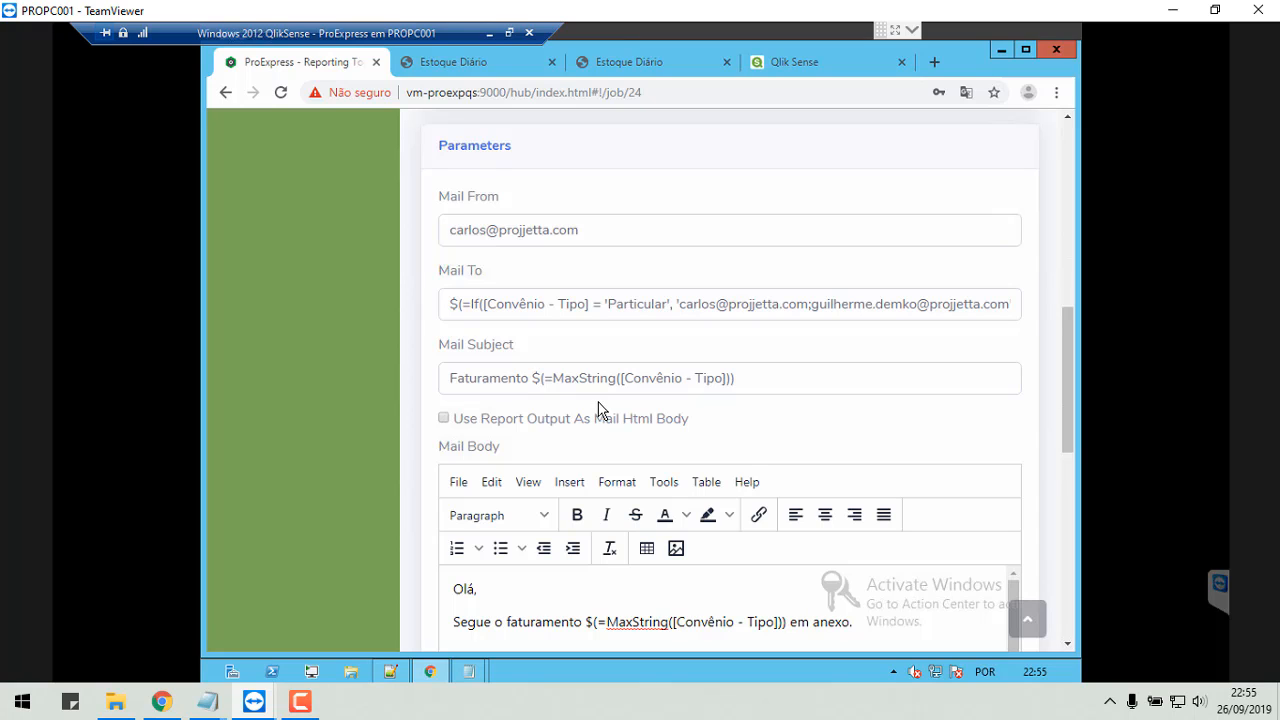
Examine the mail body's greeting, the MaxString([Convênio - Tipo]) expression in its text and the Faturamento chart.
scroll(740, 420, down, 2)
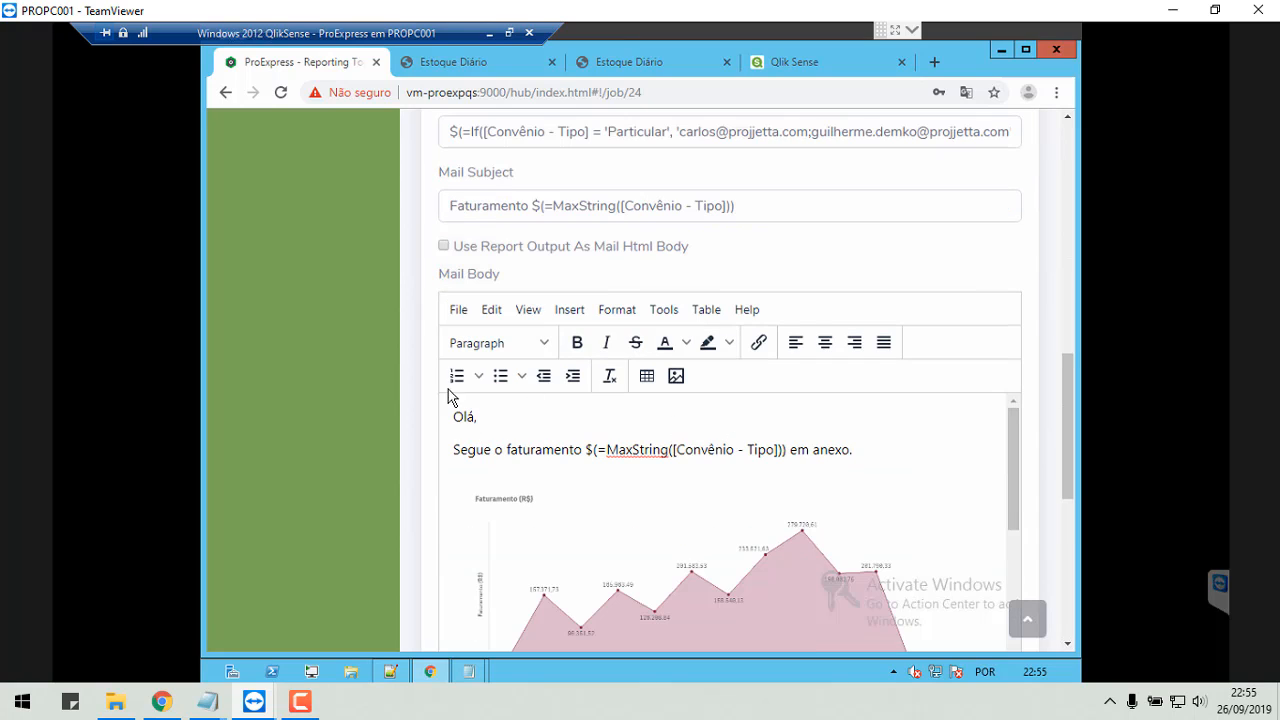
scroll(577, 478, down, 1)
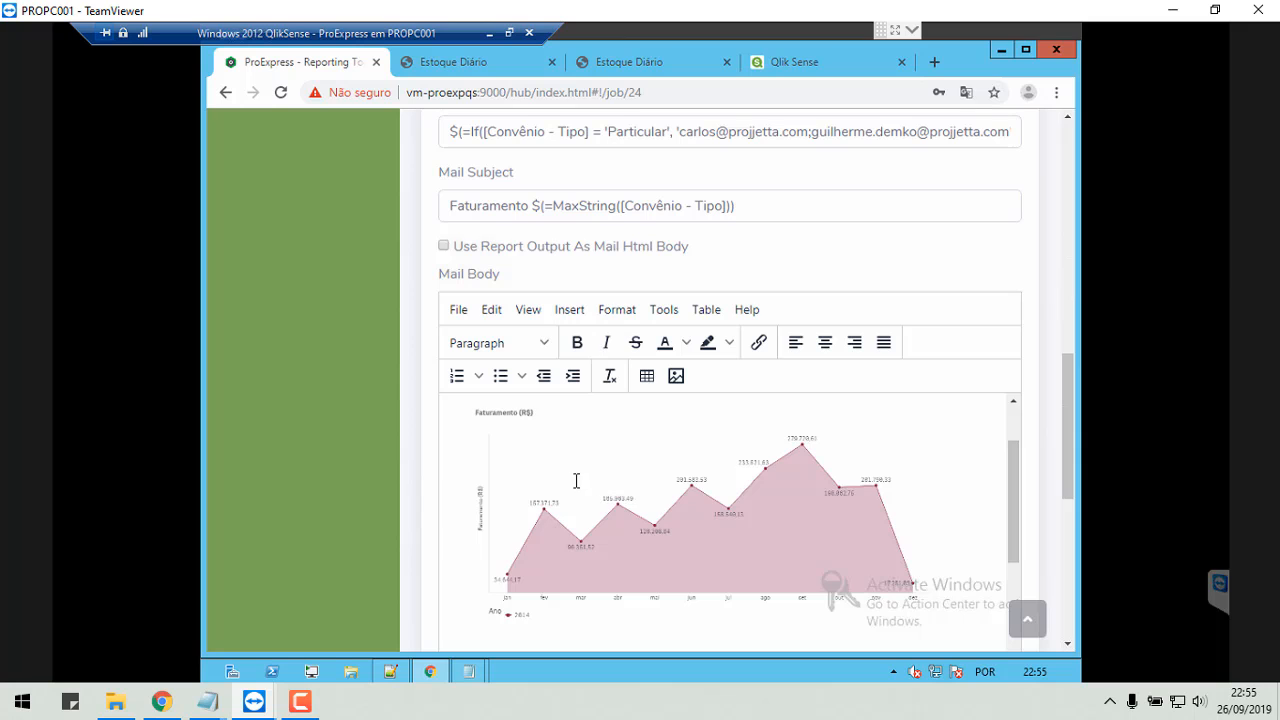
scroll(574, 477, up, 1)
mouse_move(1068, 458)
mouse_down()
mouse_move(1065, 508)
mouse_move(1067, 443)
mouse_up()
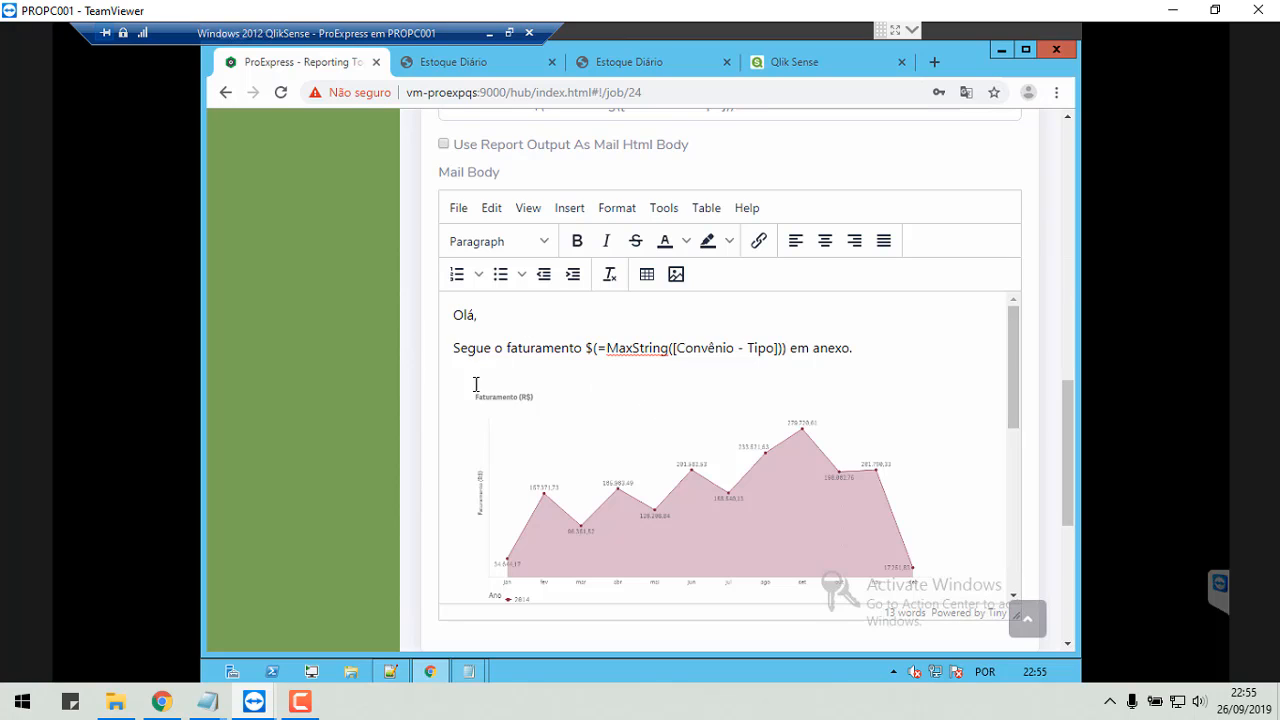
drag(587, 350, 790, 350)
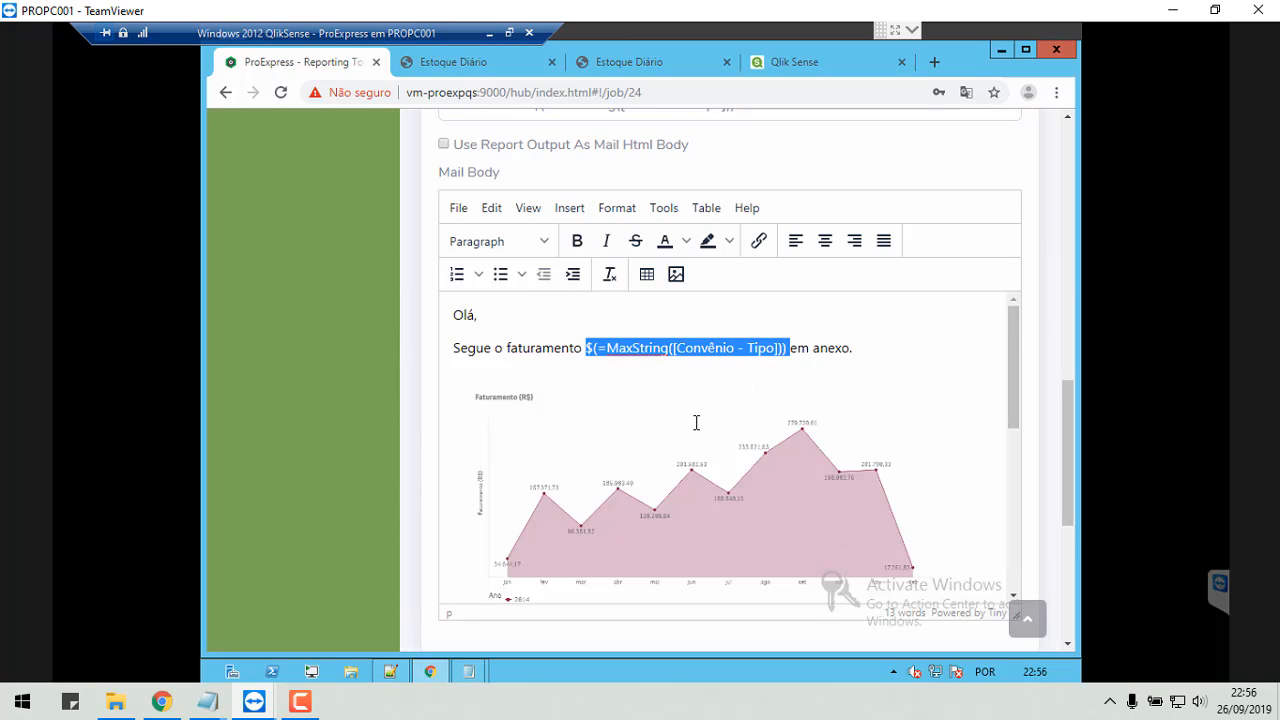
click(480, 356)
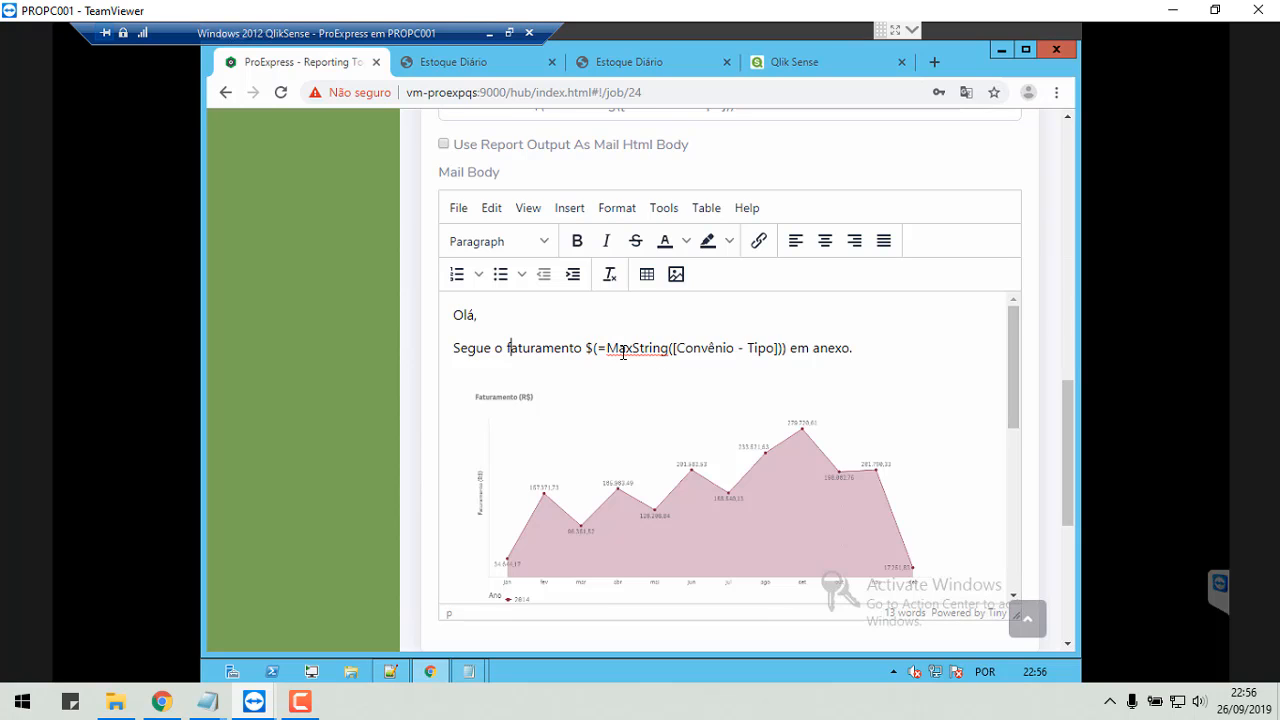
Inspect the embedded chart and KPI images in the mail body down to the ProExpress signature.
scroll(674, 463, down, 4)
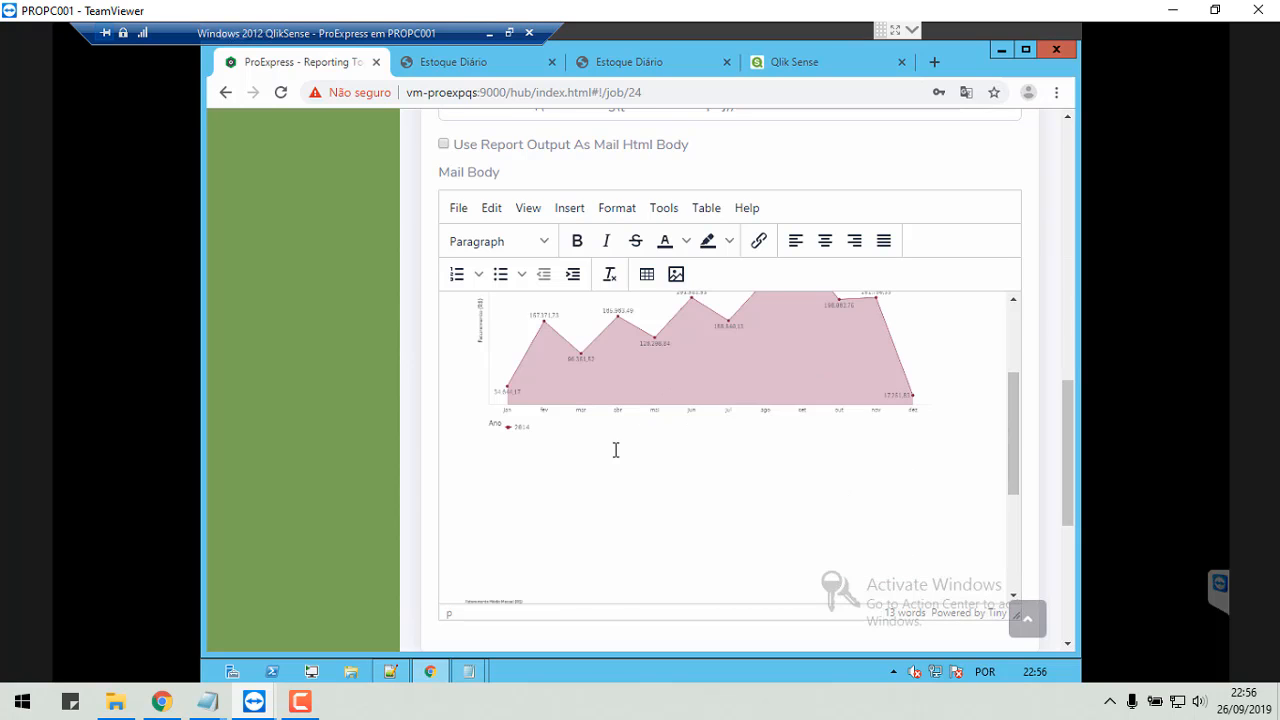
scroll(604, 451, up, 2)
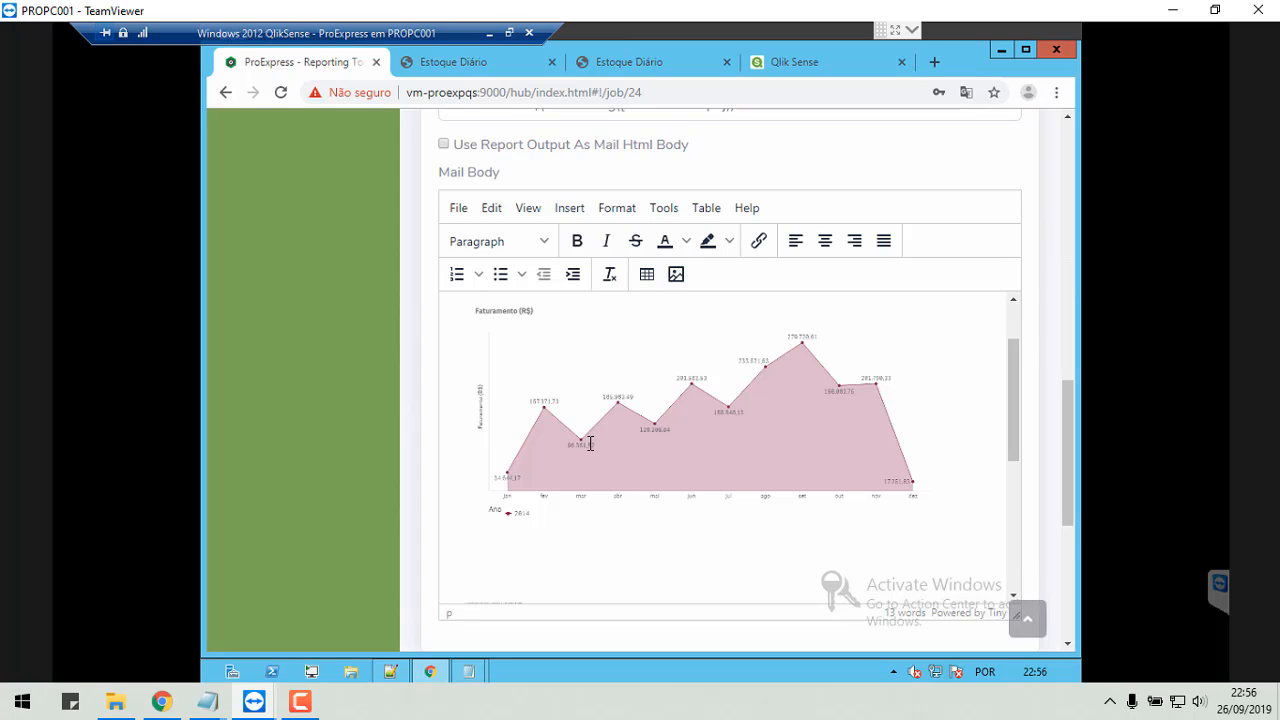
scroll(704, 462, down, 4)
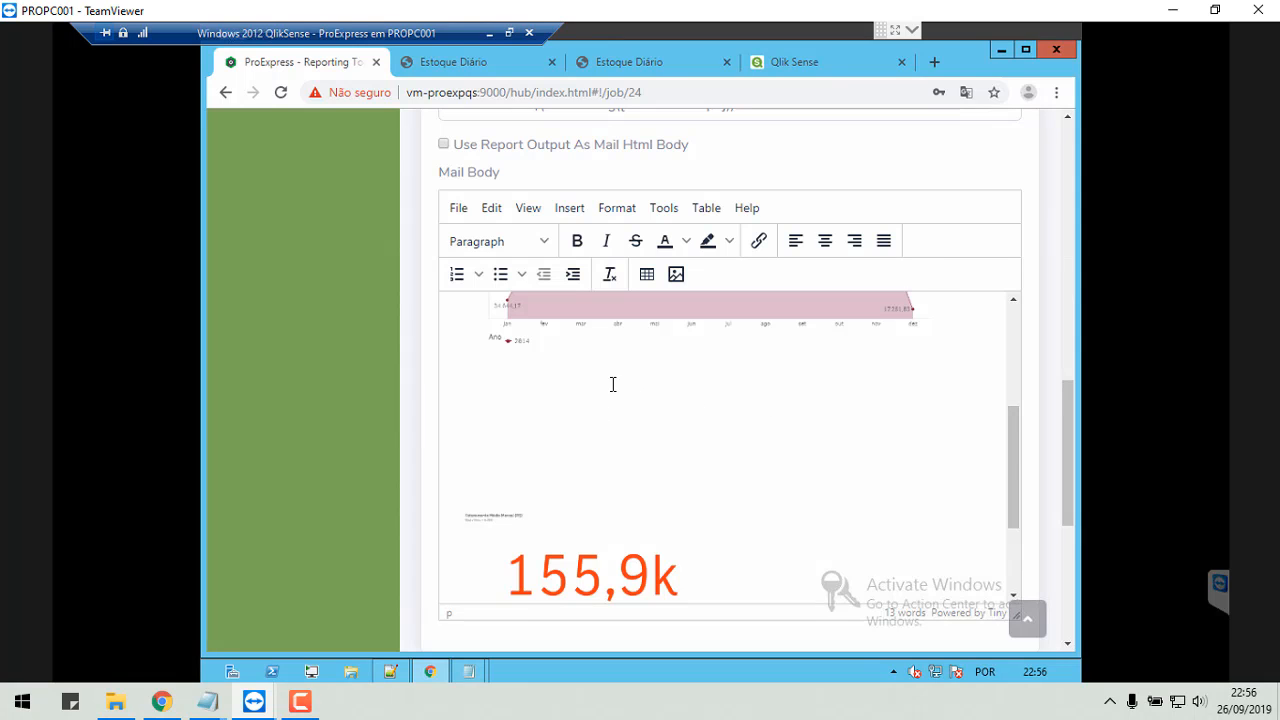
scroll(638, 442, down, 4)
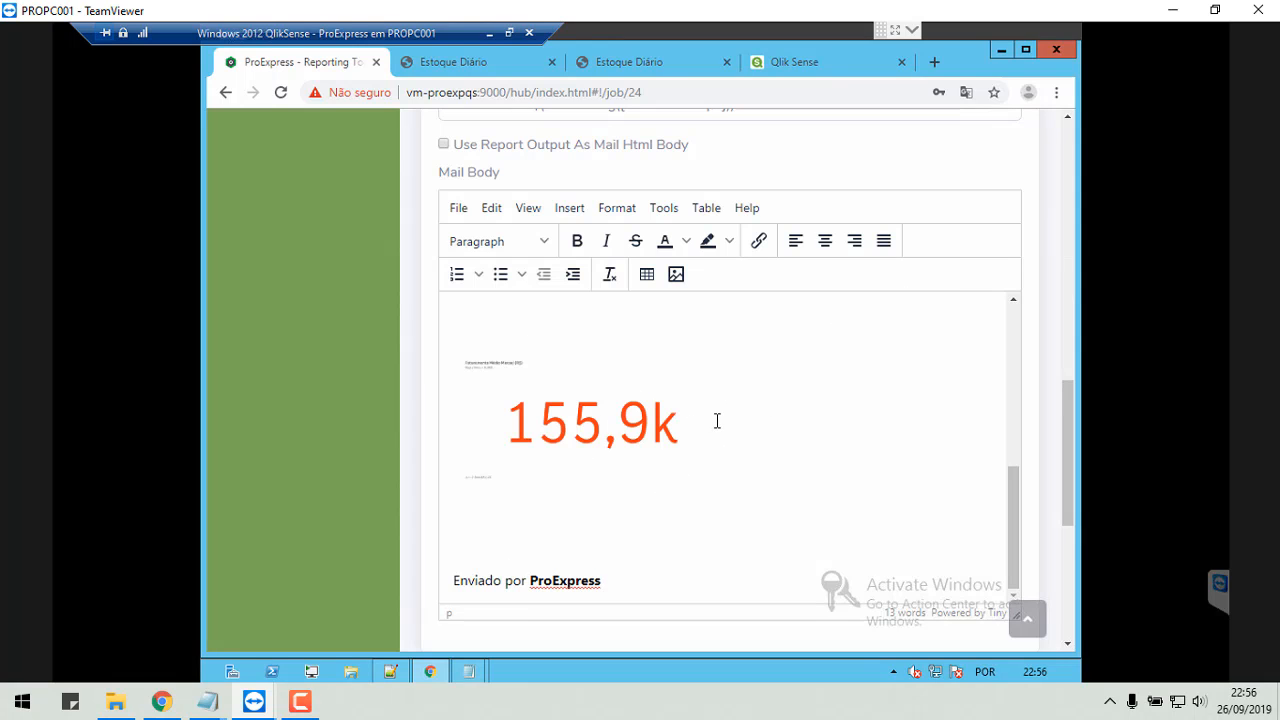
Try shrinking the Faturamento chart image in the mail body, and look over the surrounding layout.
scroll(714, 420, up, 4)
click(920, 520)
scroll(923, 523, down, 4)
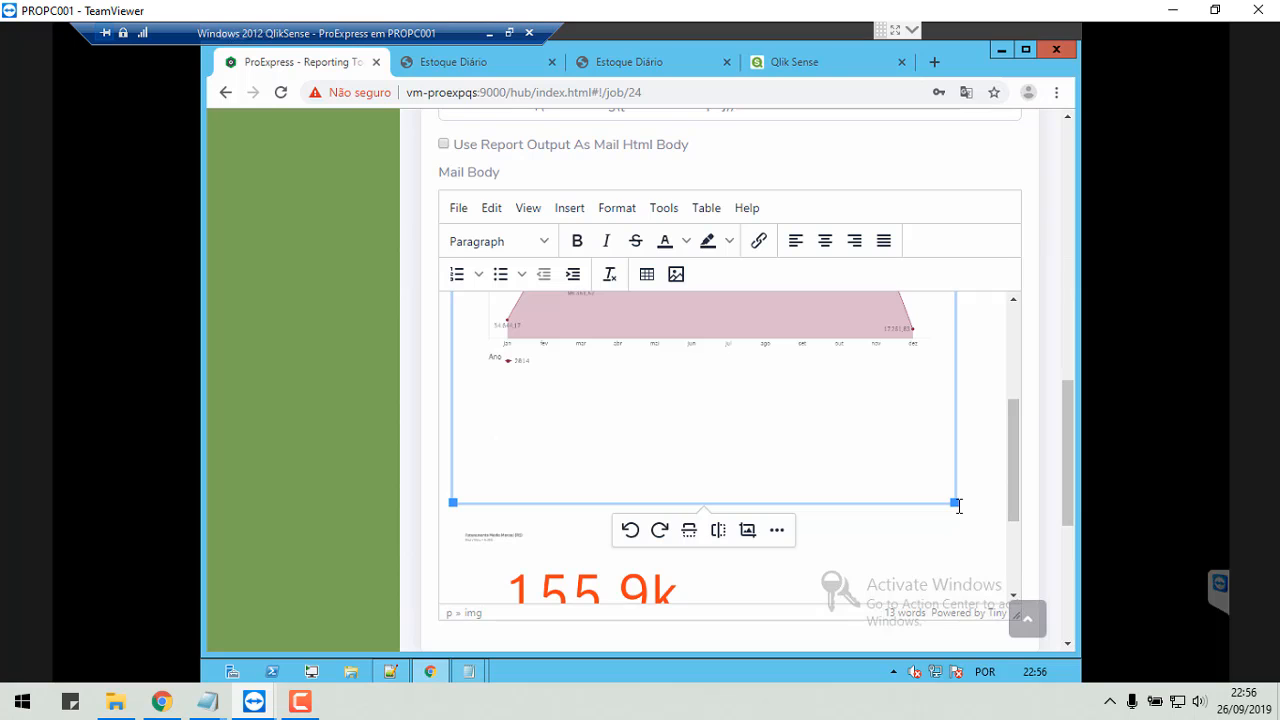
drag(956, 504, 860, 461)
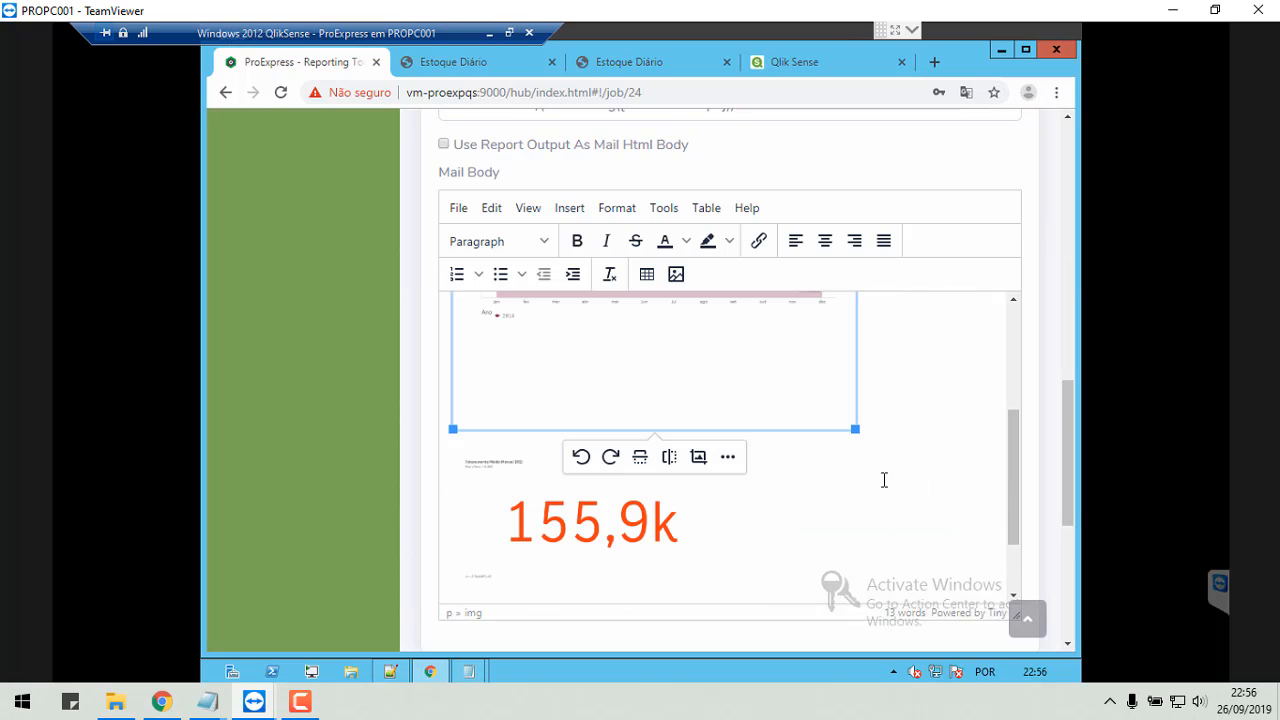
scroll(894, 440, down, 1)
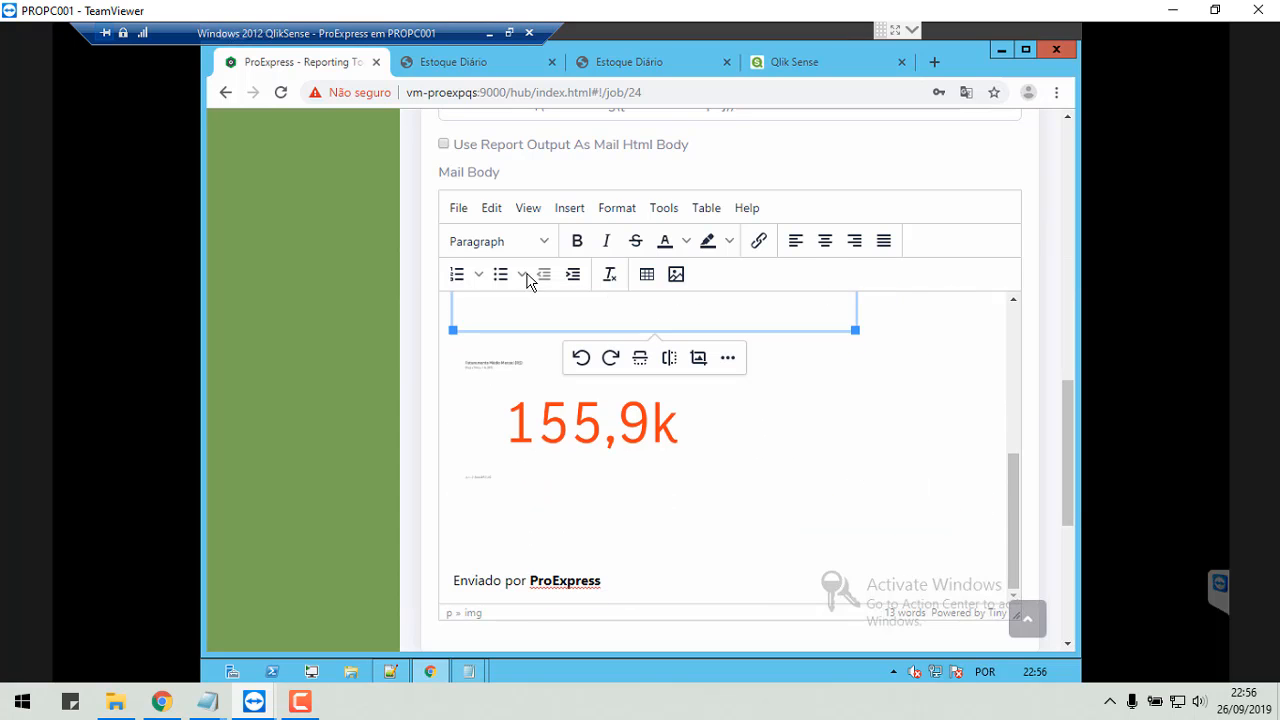
scroll(640, 477, down, 2)
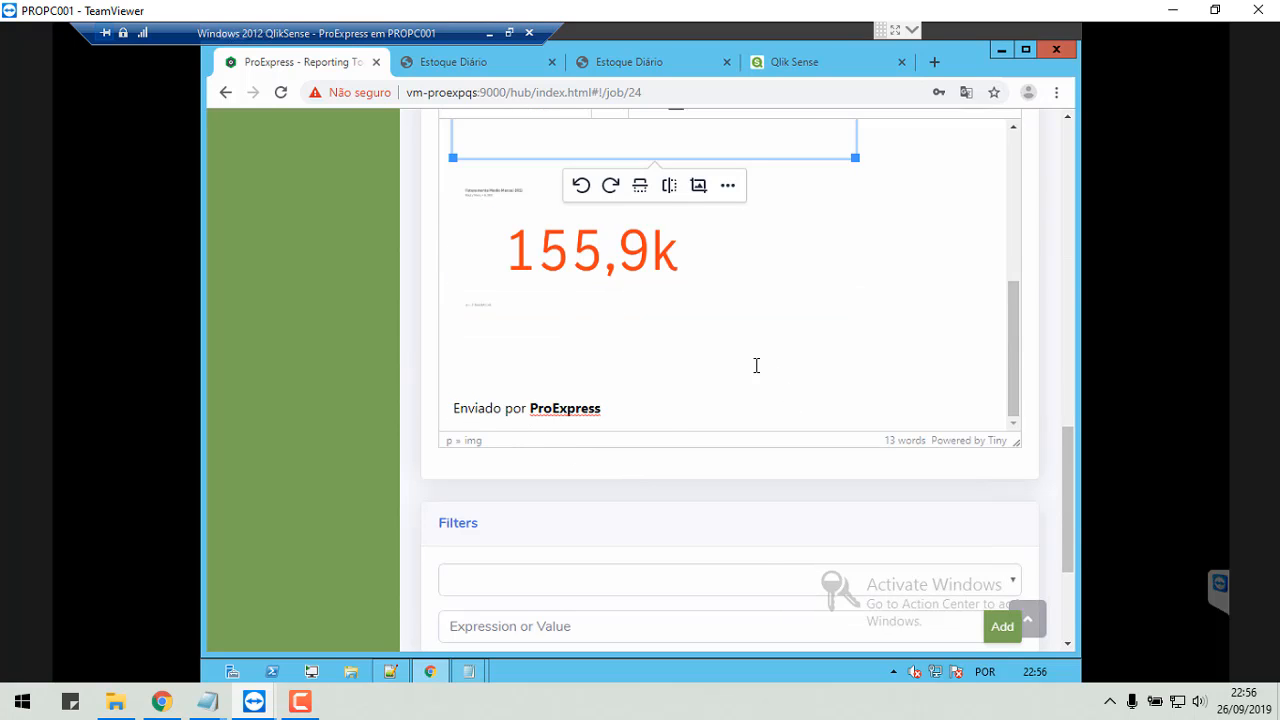
scroll(952, 281, up, 3)
scroll(953, 338, down, 3)
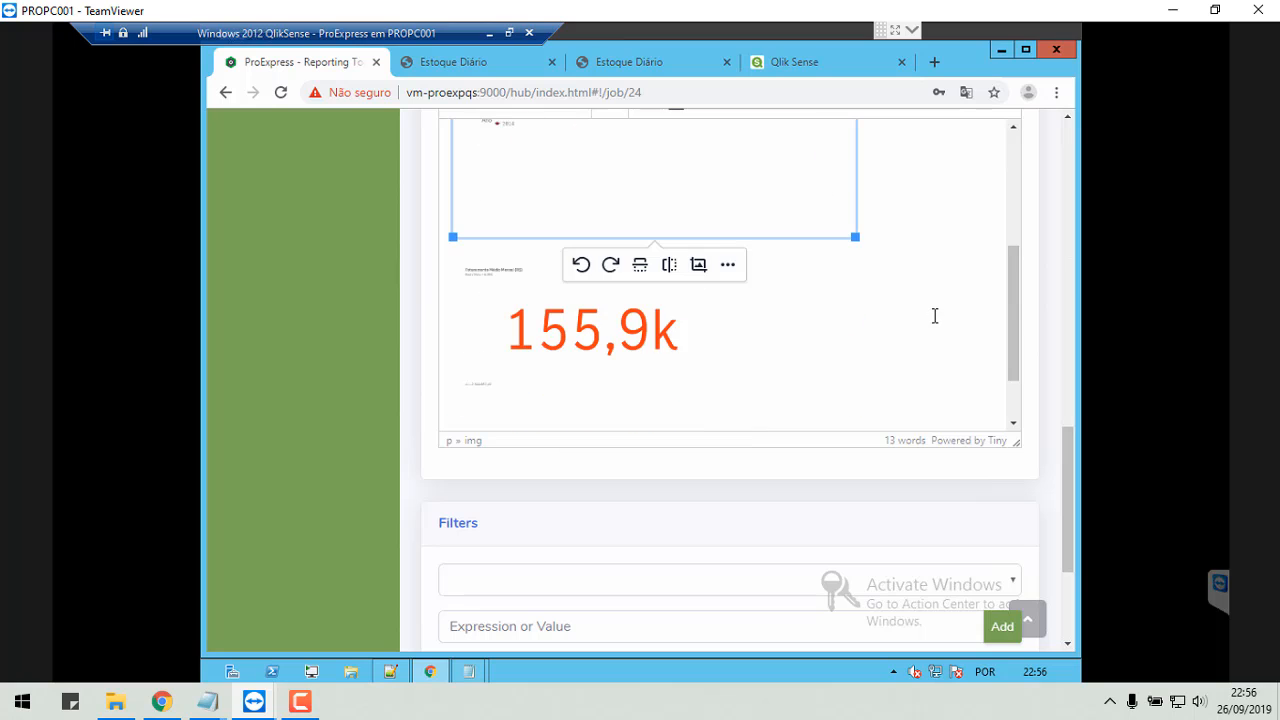
Check the email job's Período Referência - Ano filter, leave the job without saving, and open the task list.
scroll(869, 486, down, 2)
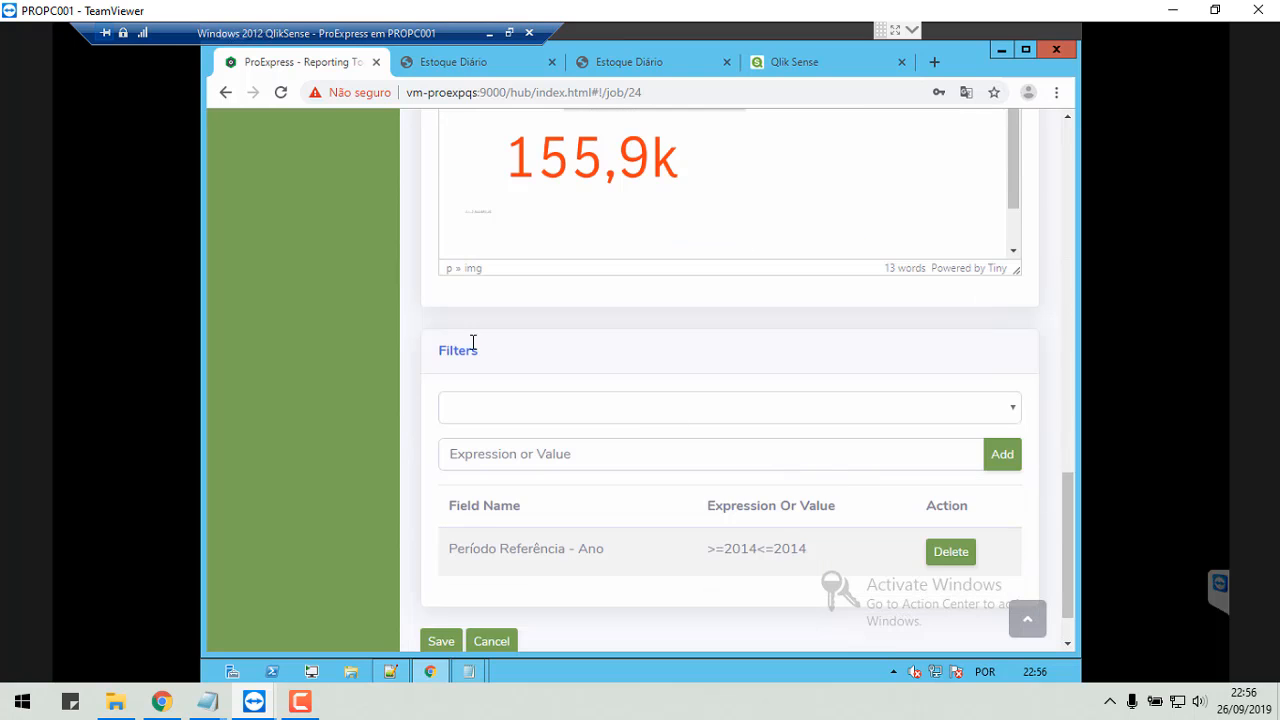
scroll(471, 337, down, 1)
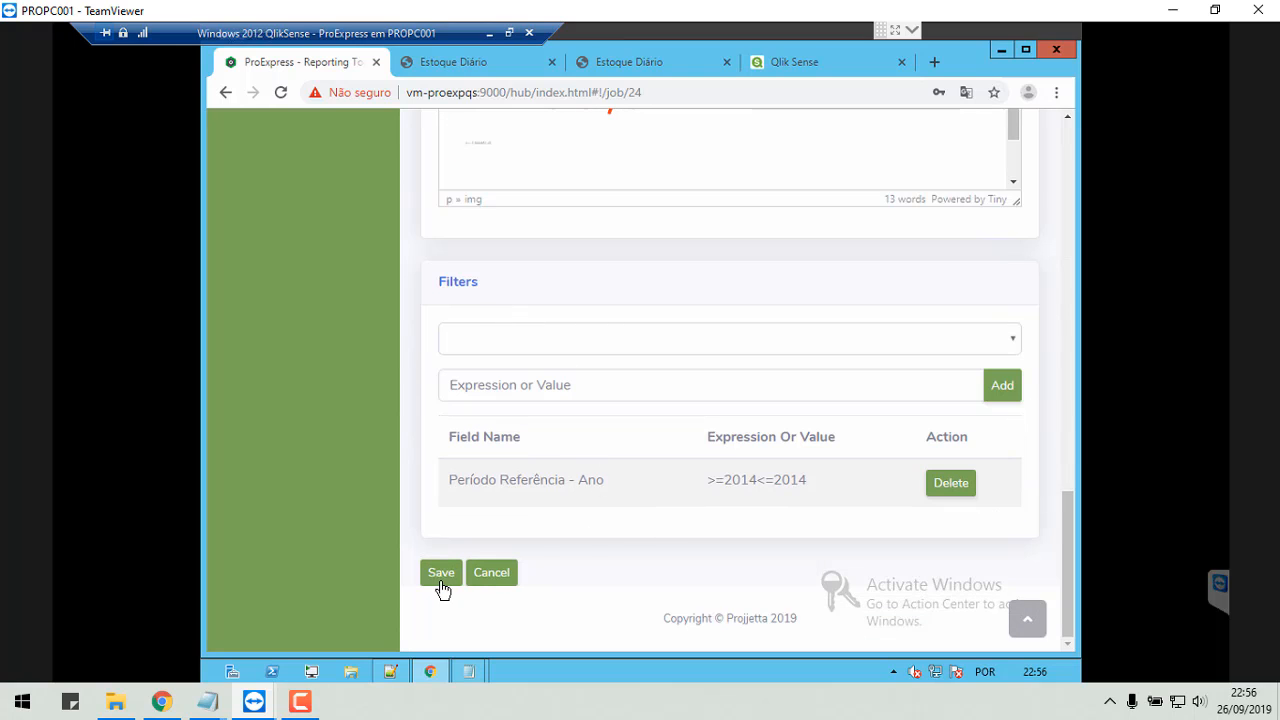
click(493, 578)
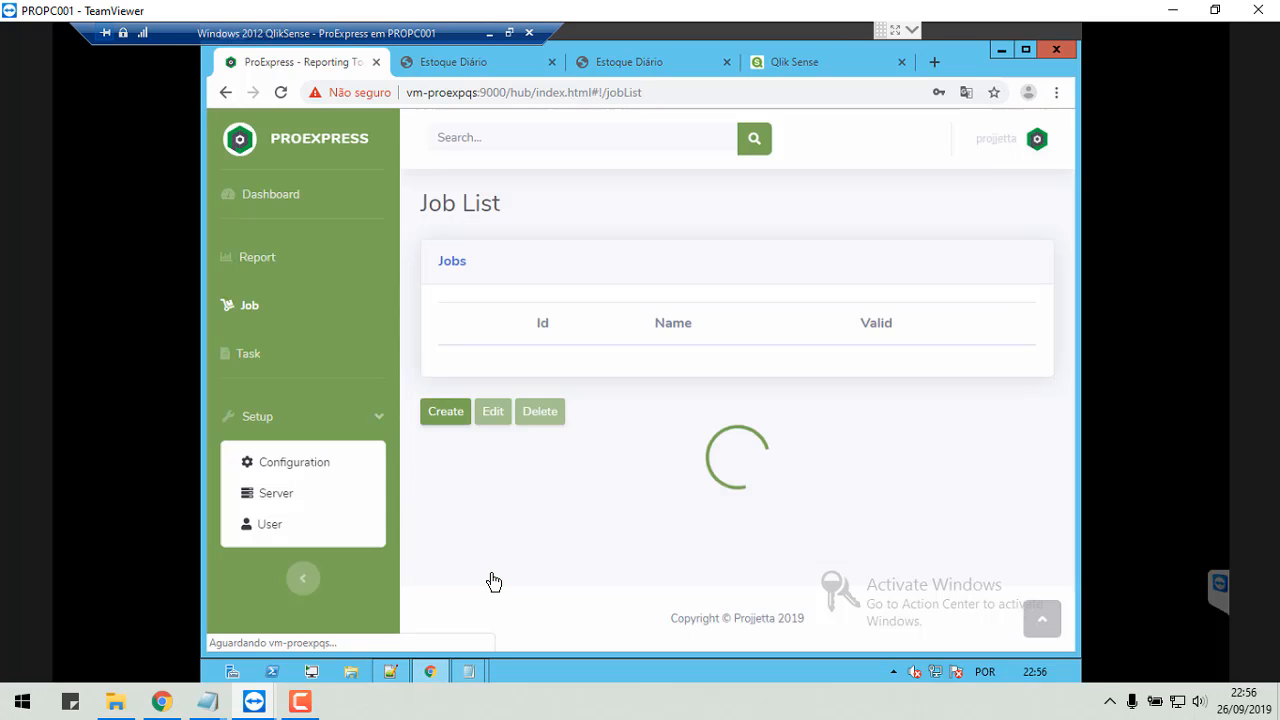
click(245, 352)
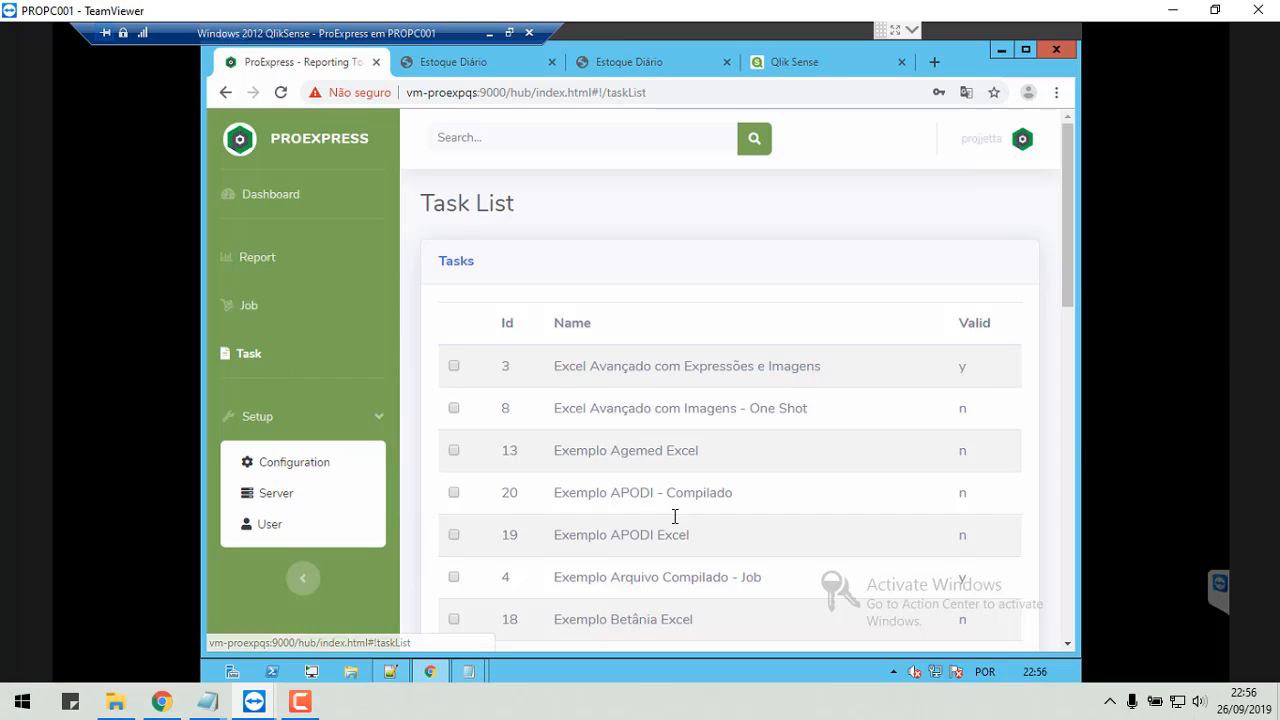
Open the Treinamento ProExpress Excel Email task for editing from the task list.
scroll(672, 515, down, 10)
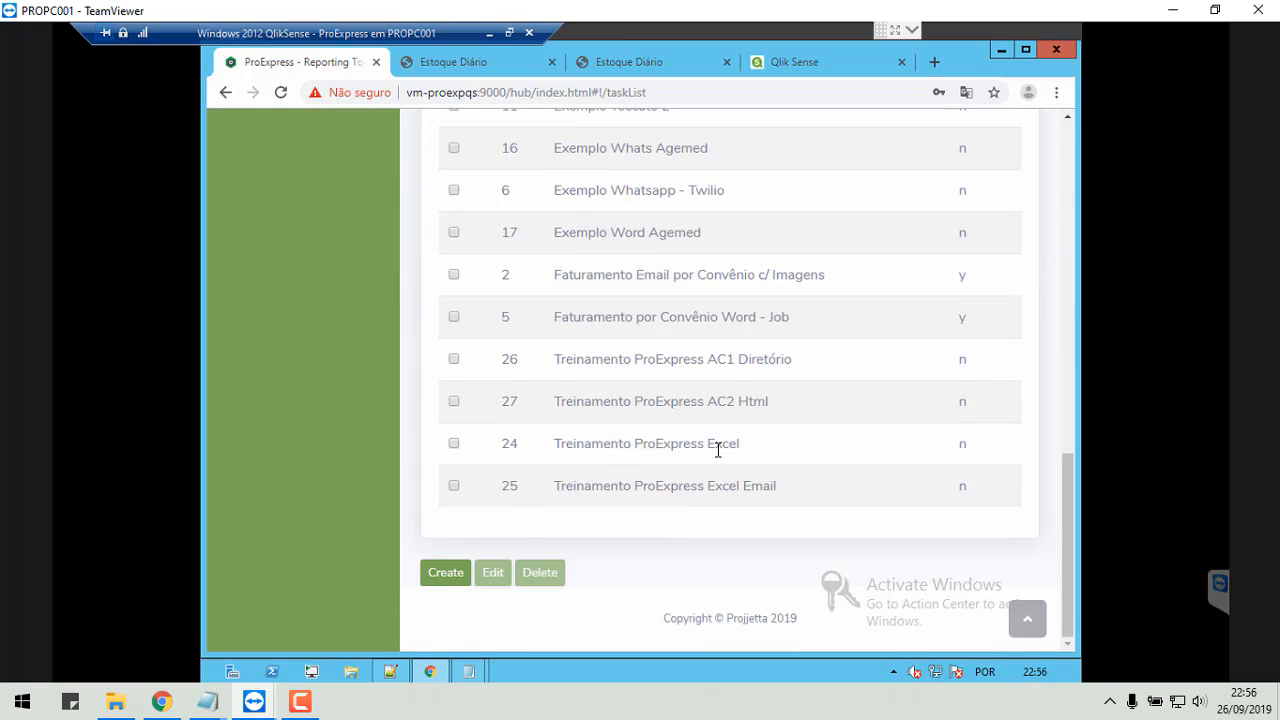
click(455, 485)
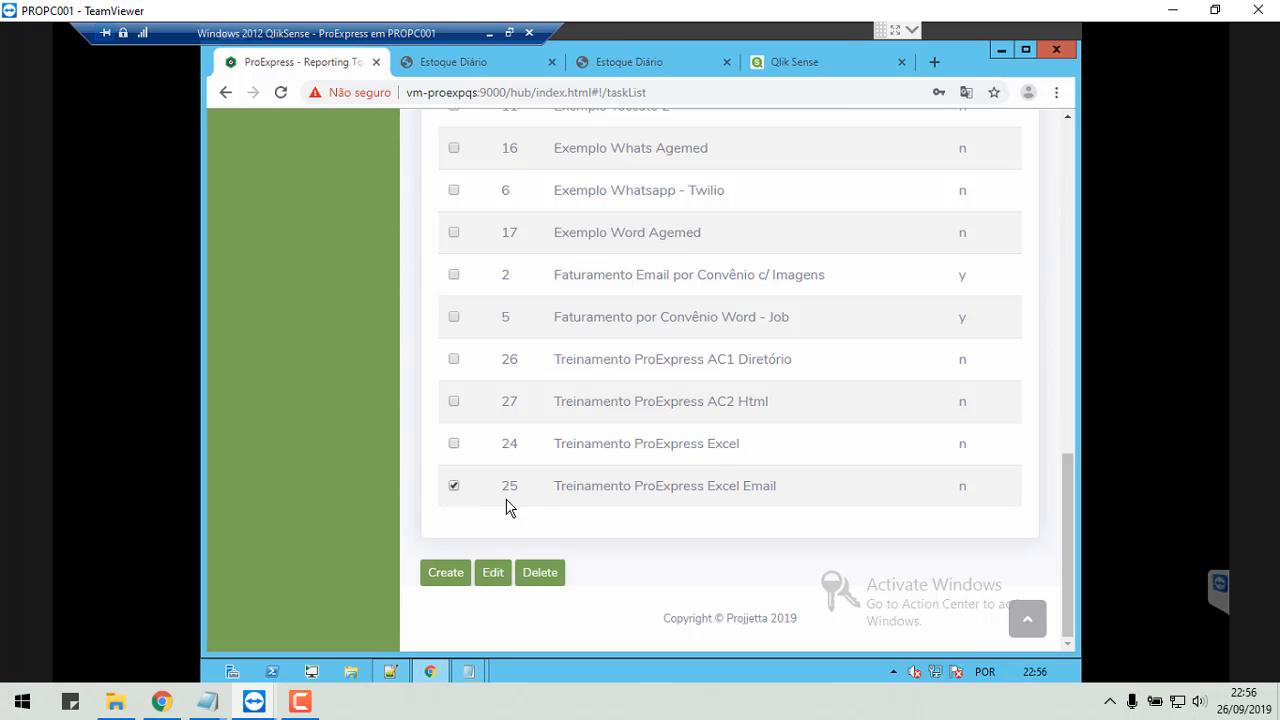
click(494, 574)
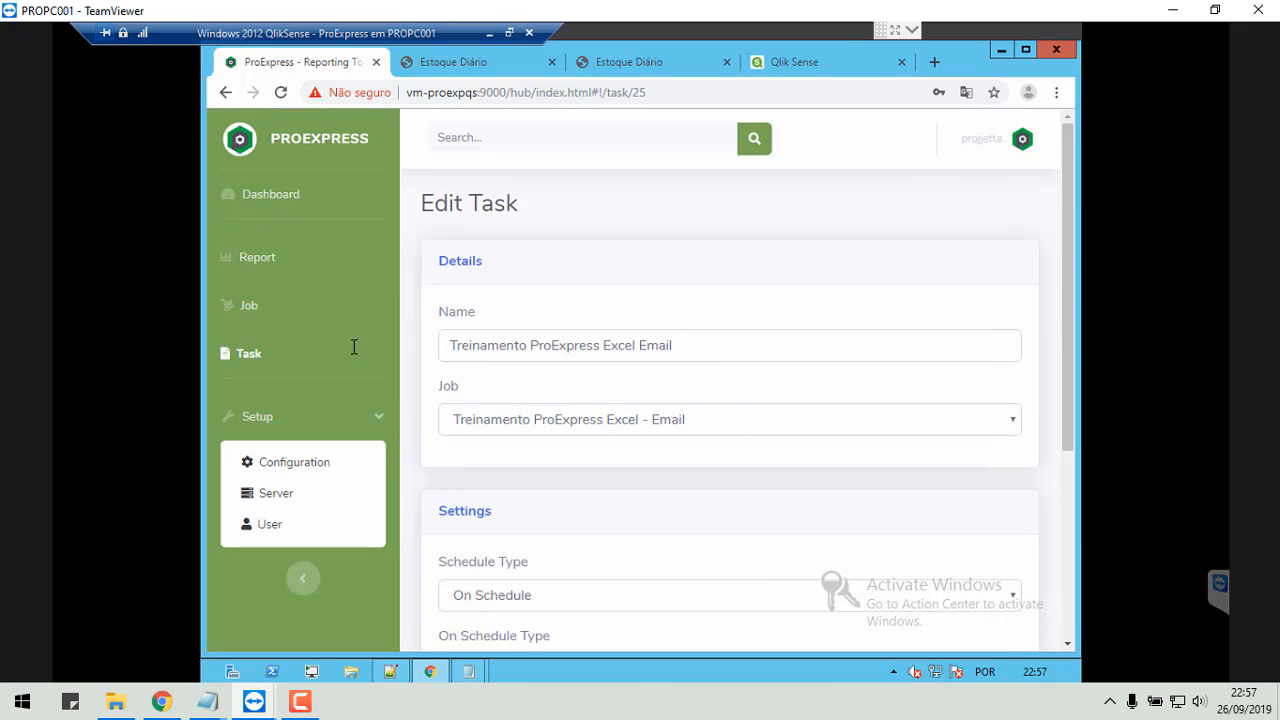
Review the email task's job, schedule and trigger control settings, and save the task.
scroll(628, 445, down, 1)
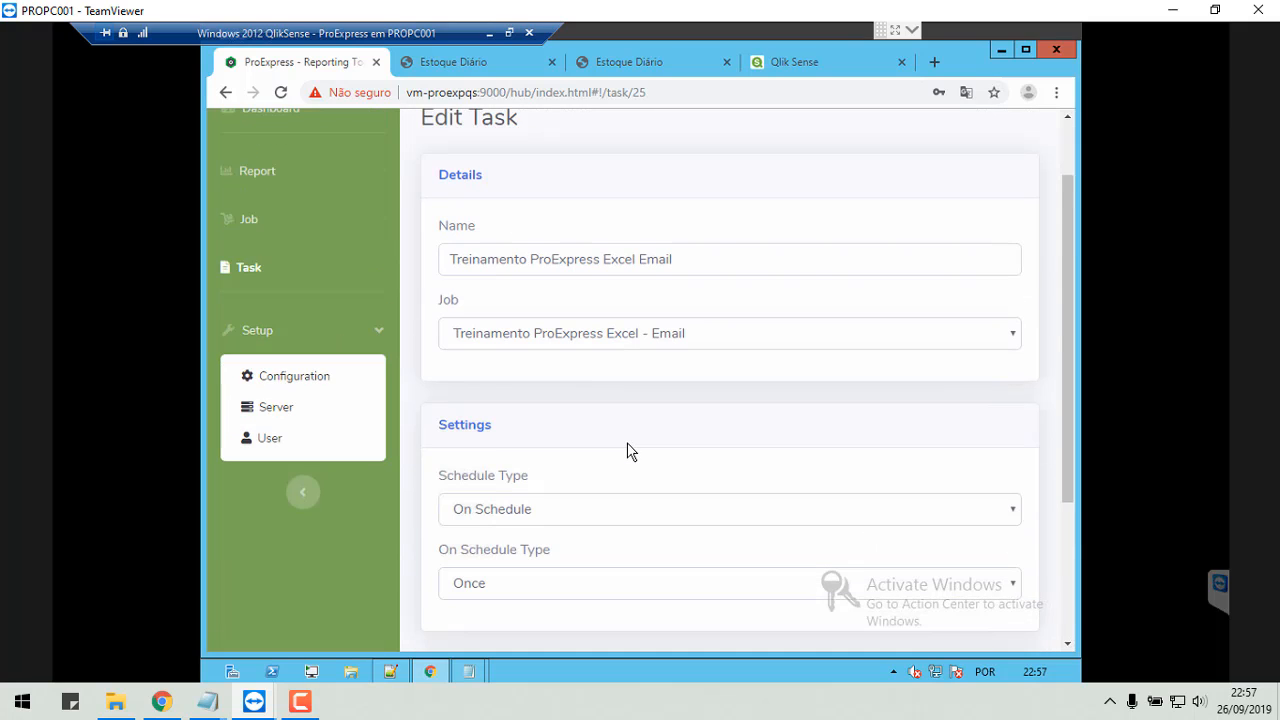
scroll(628, 445, down, 2)
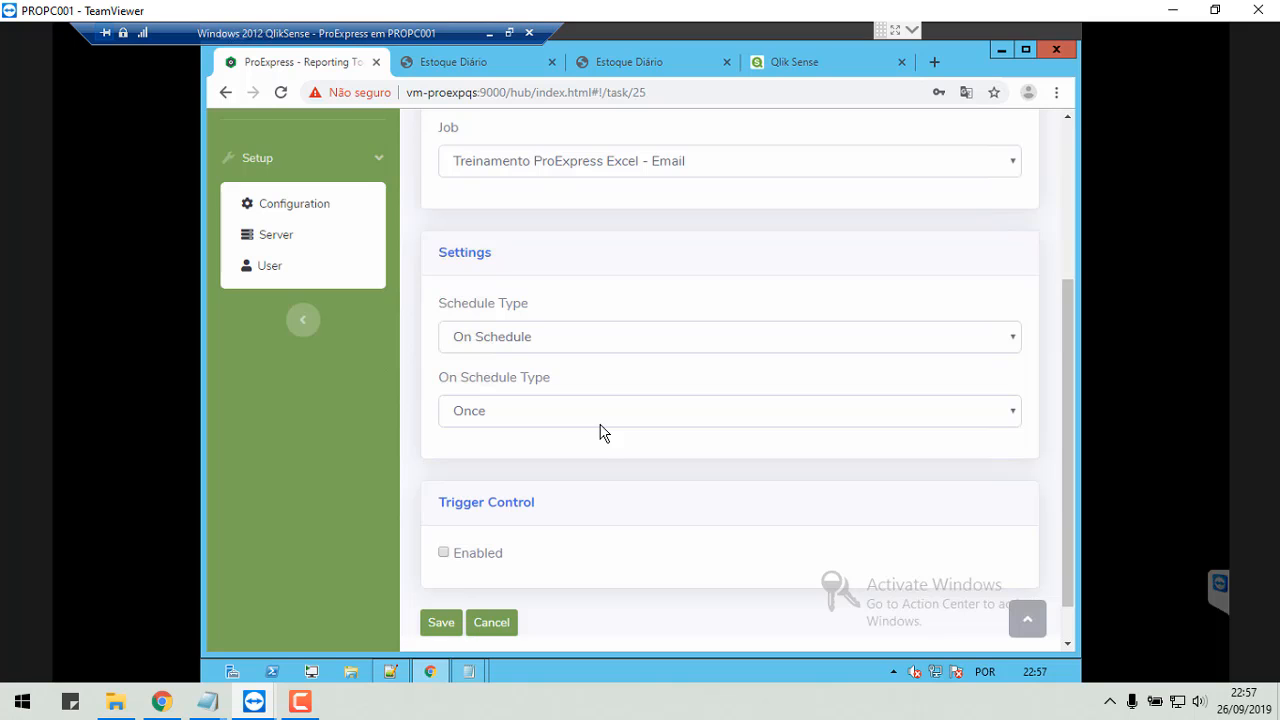
scroll(595, 442, down, 1)
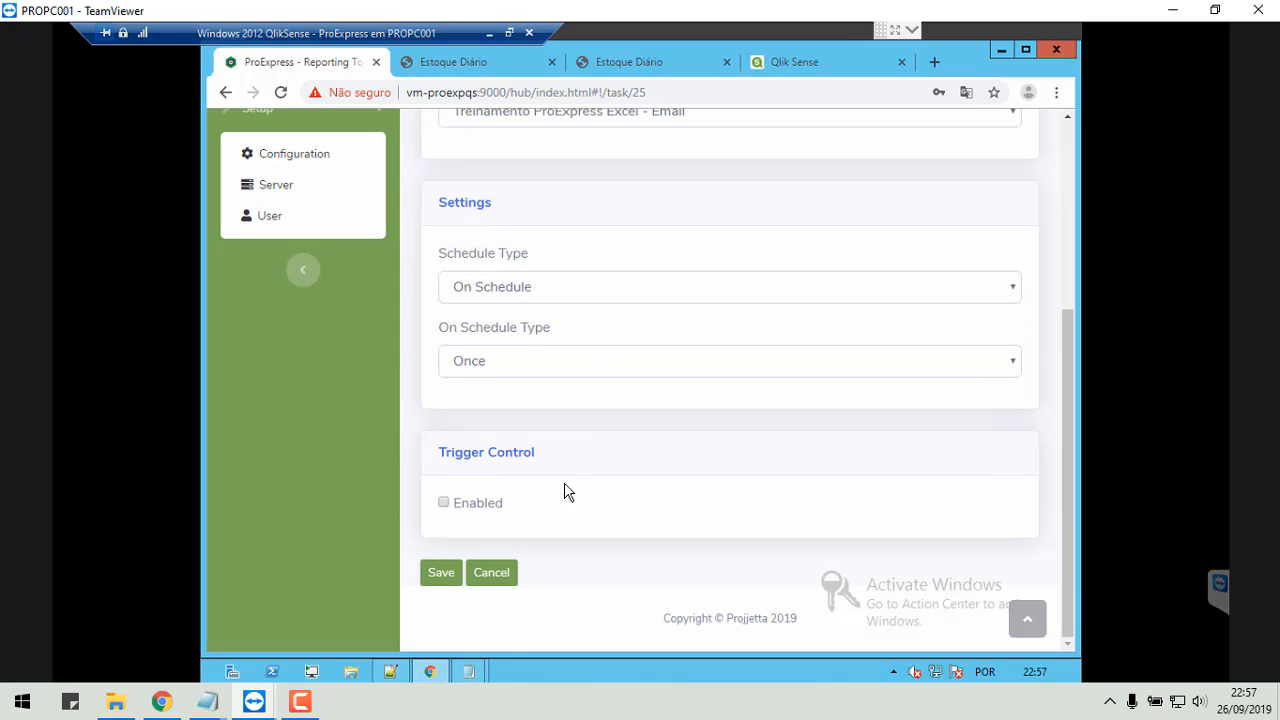
scroll(626, 474, up, 3)
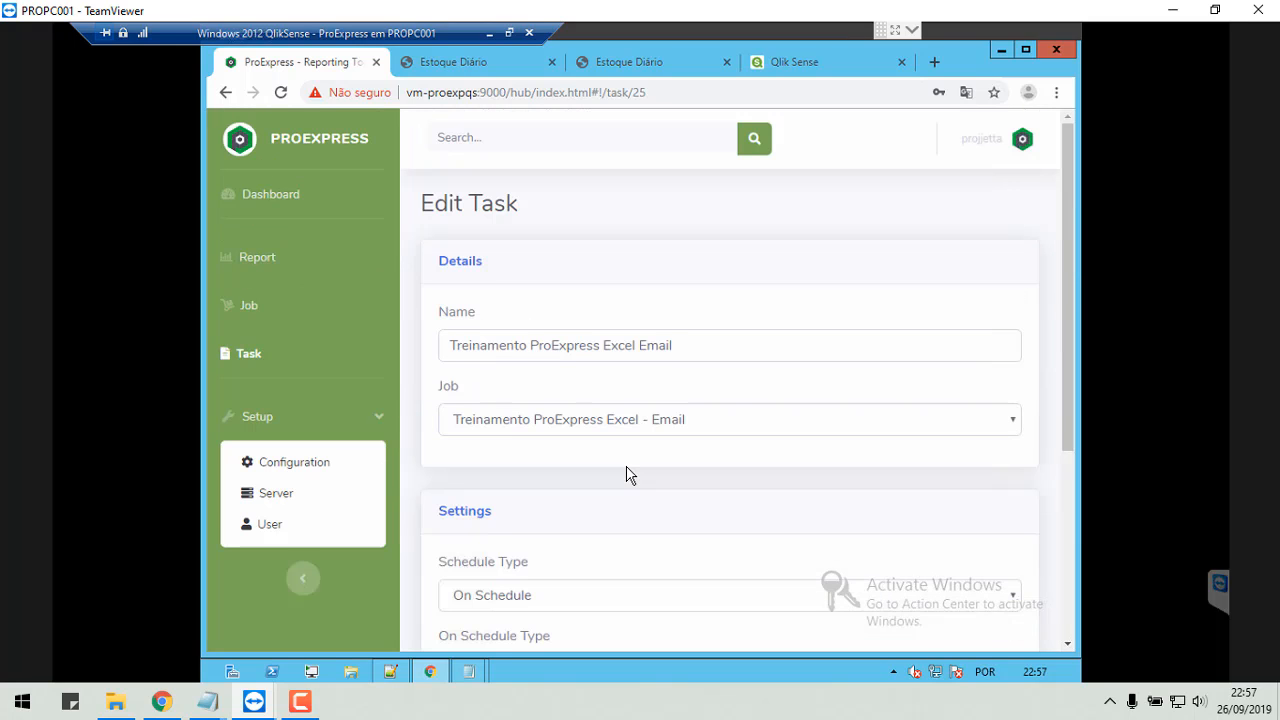
scroll(626, 474, down, 3)
click(443, 577)
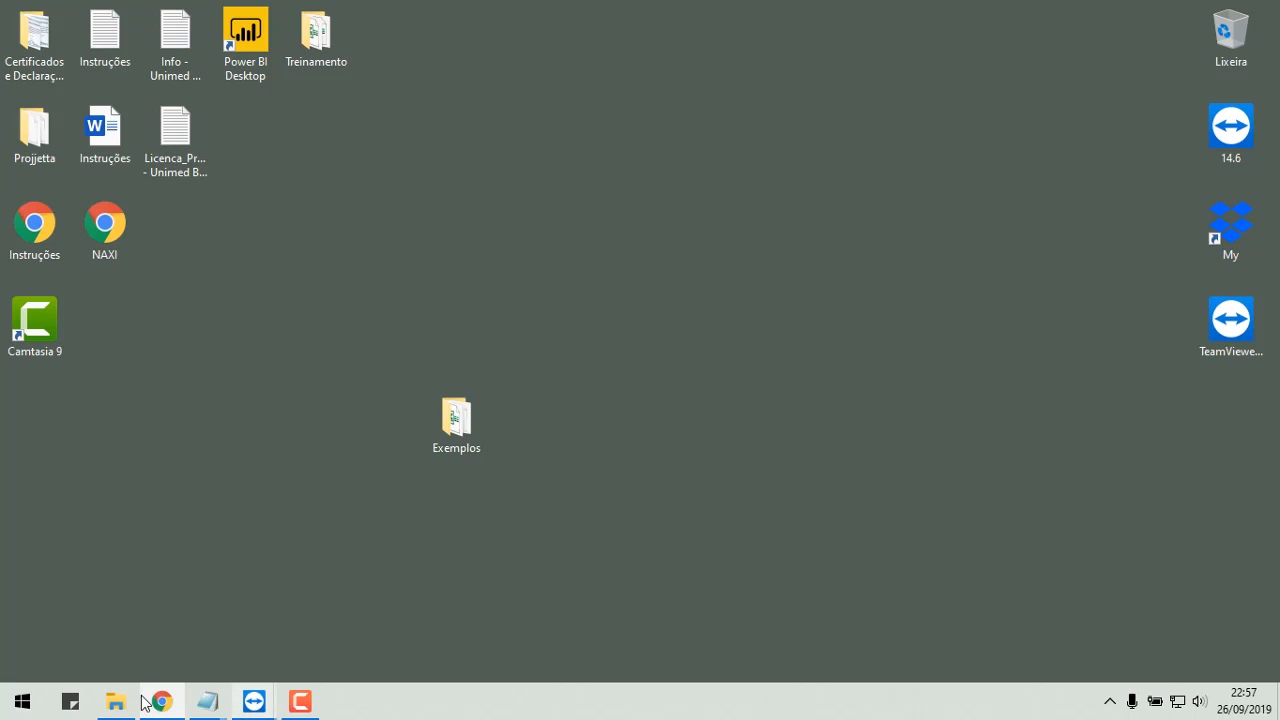
Switch to Mozilla Thunderbird and delete the three ProExpress Task Error messages from the inbox.
click(22, 701)
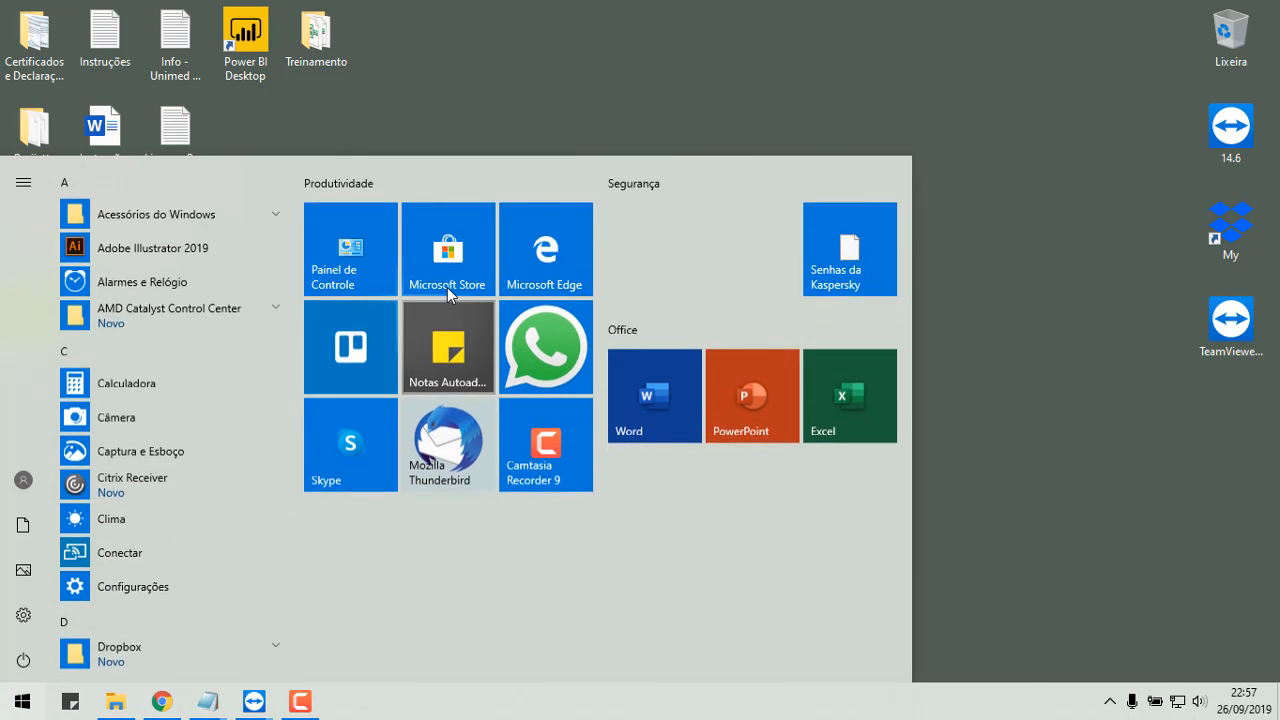
click(441, 446)
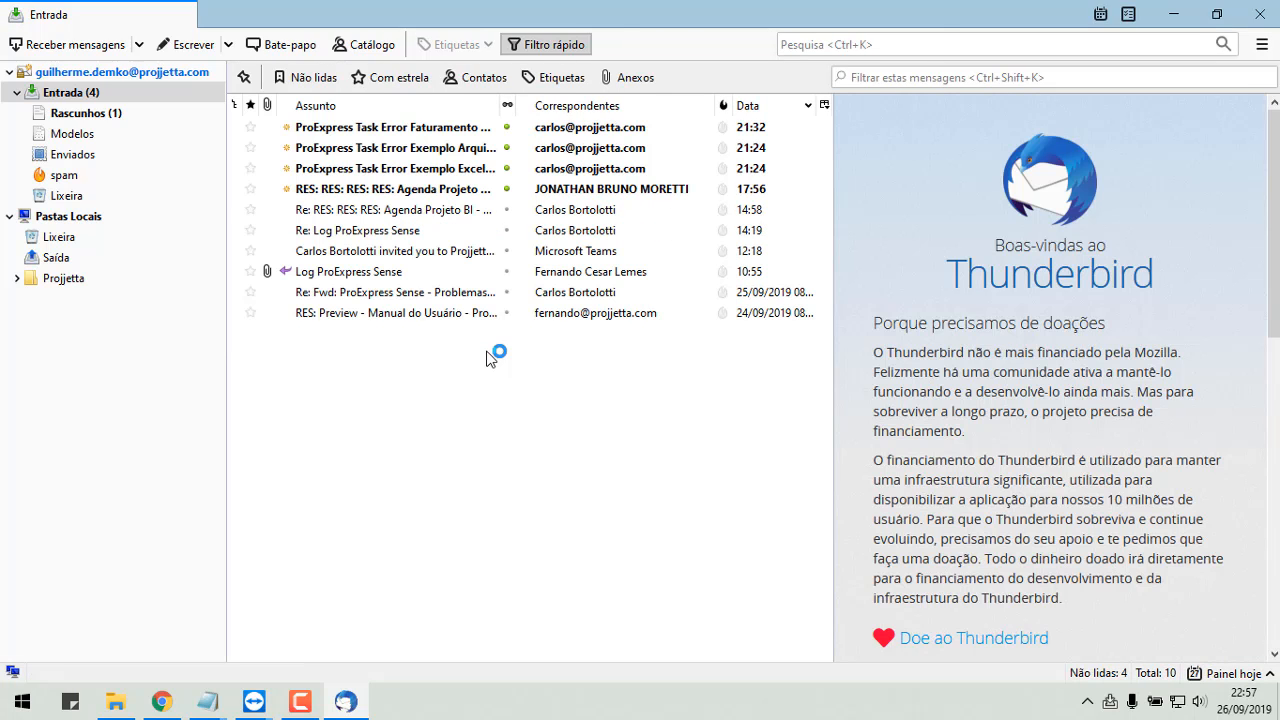
click(472, 172)
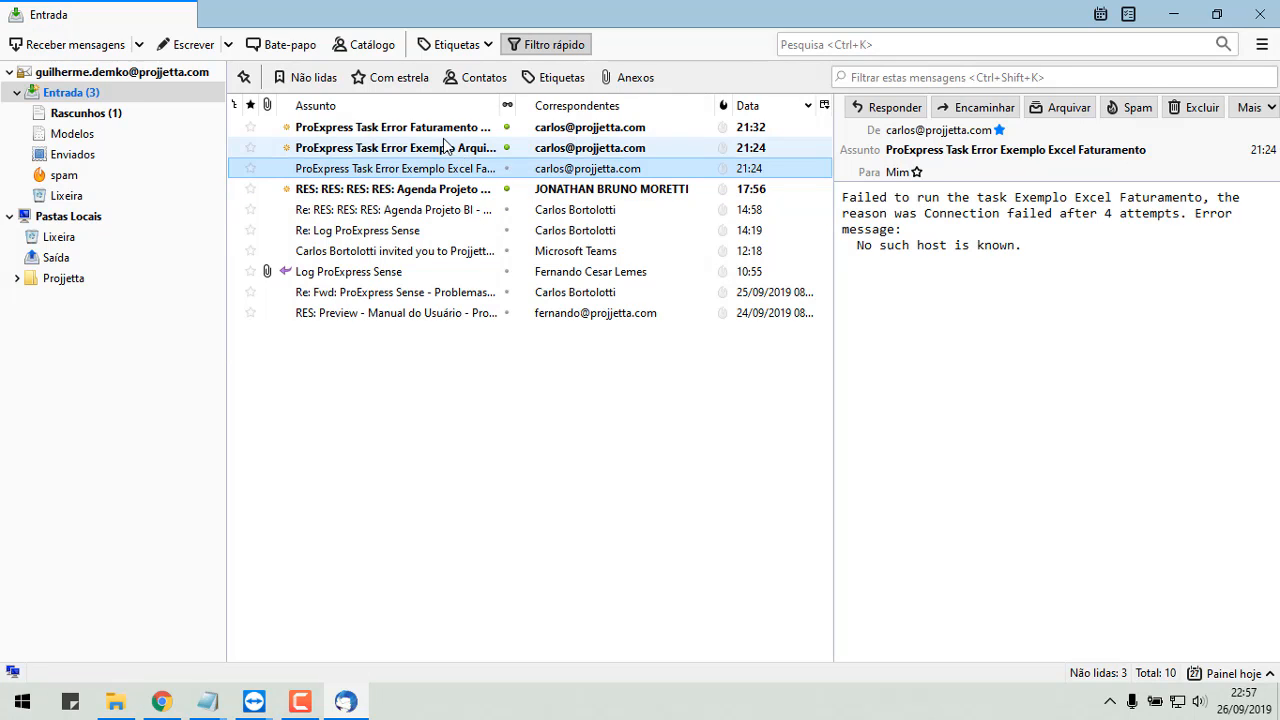
shift+click(441, 135)
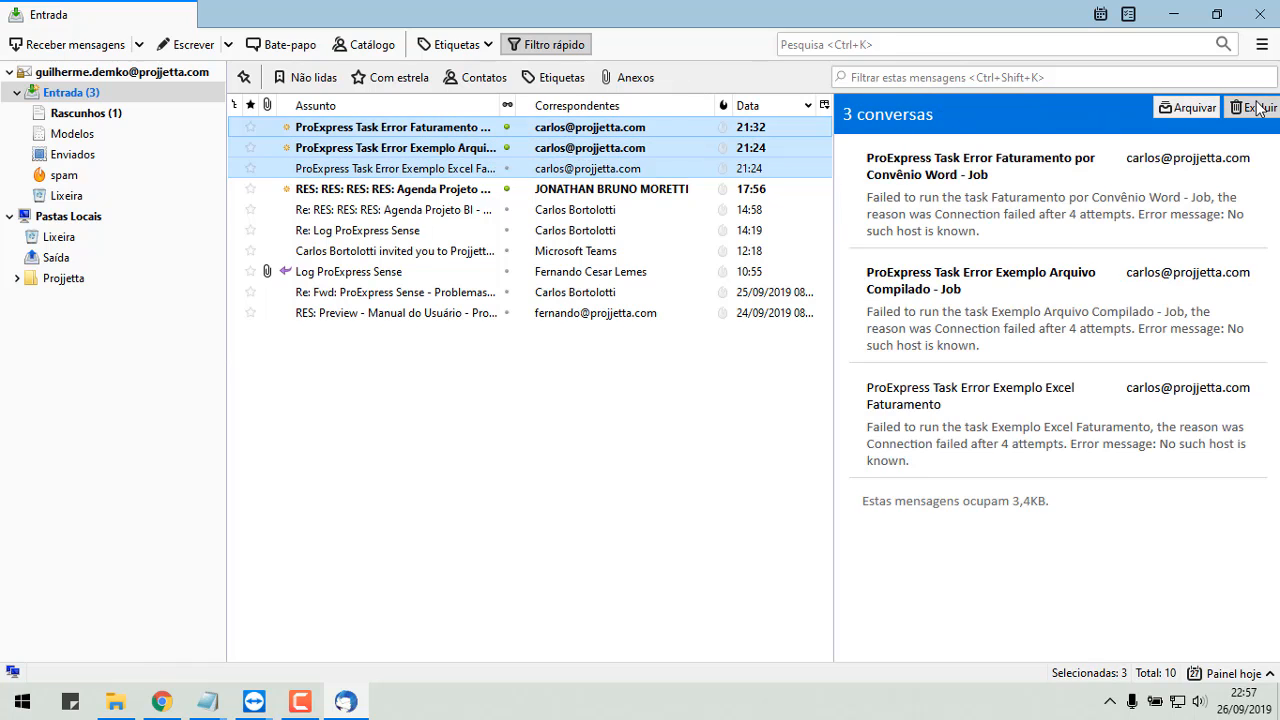
click(1258, 108)
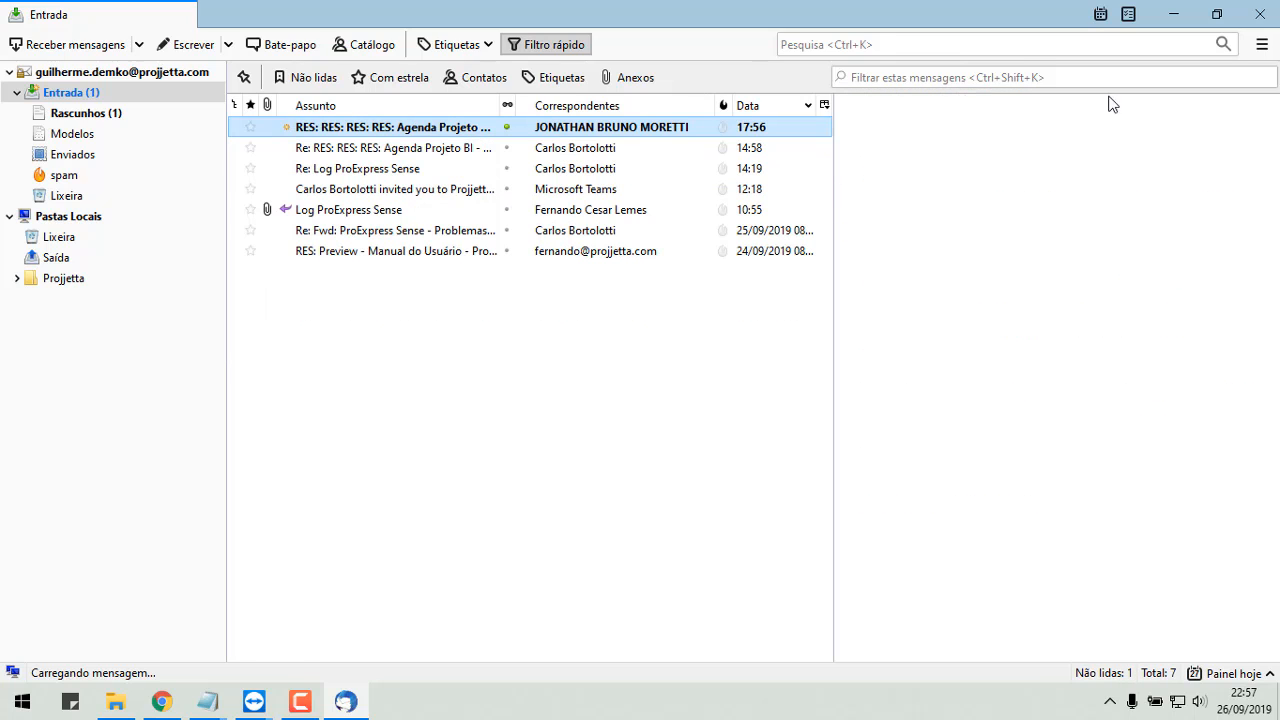
Open the received Faturamento Convenio email and check its greeting, text and body layout down to the ProExpress signature.
click(443, 150)
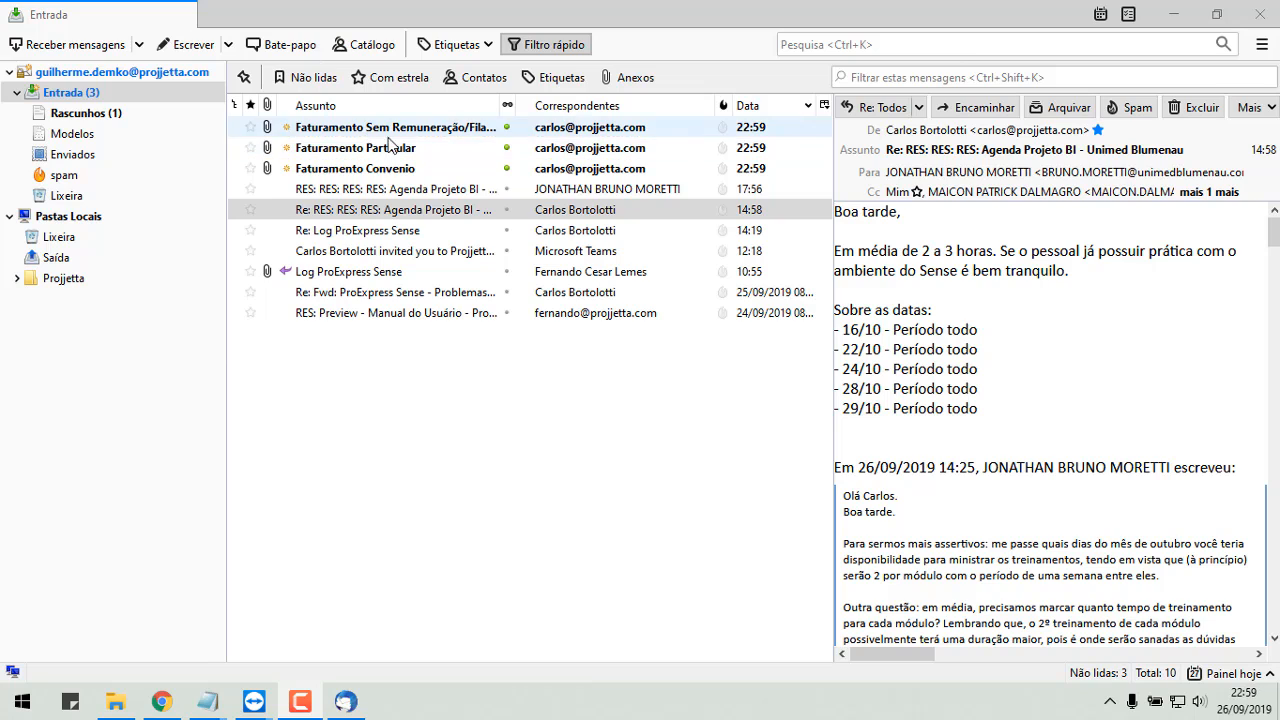
click(388, 170)
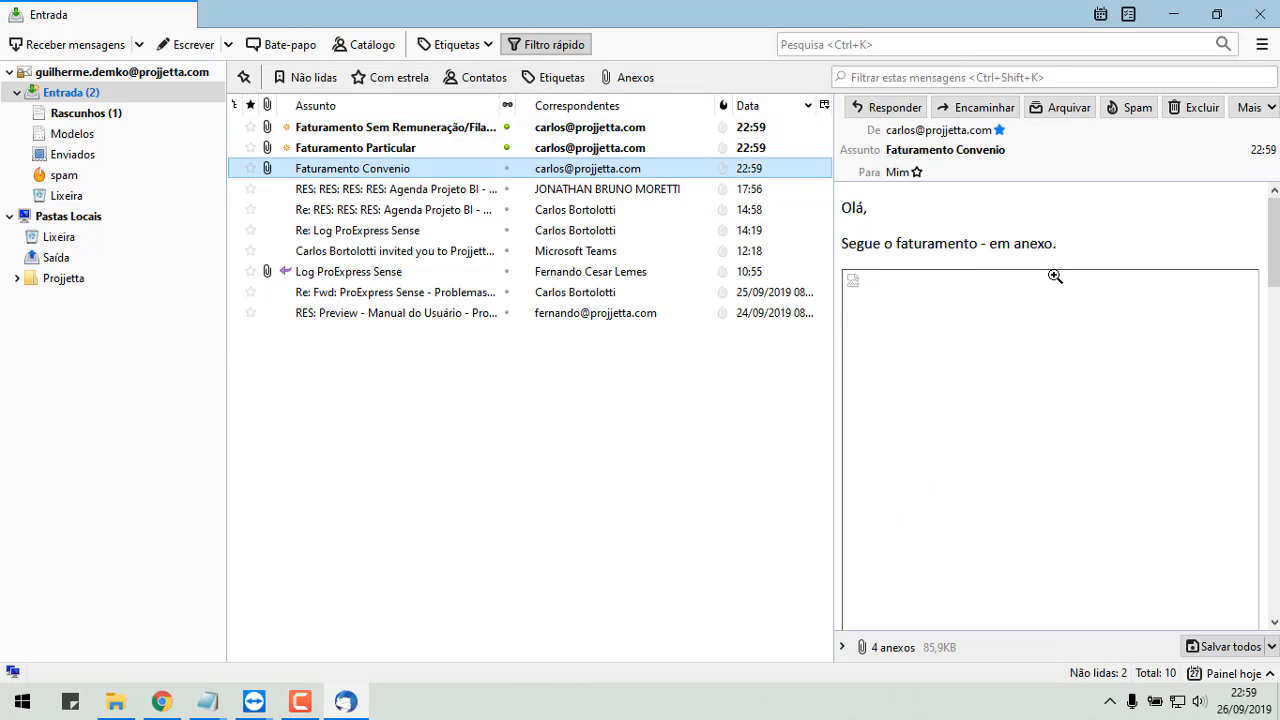
scroll(1117, 437, down, 5)
scroll(1030, 320, down, 1)
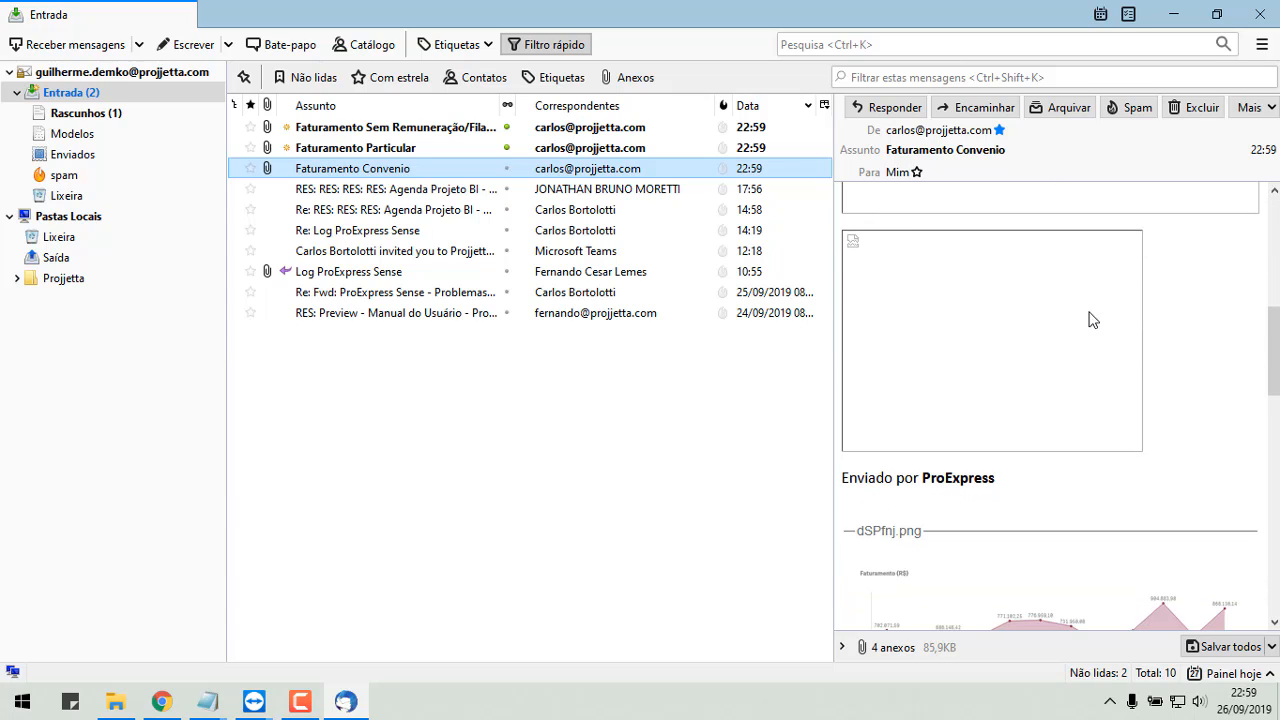
scroll(1070, 360, up, 6)
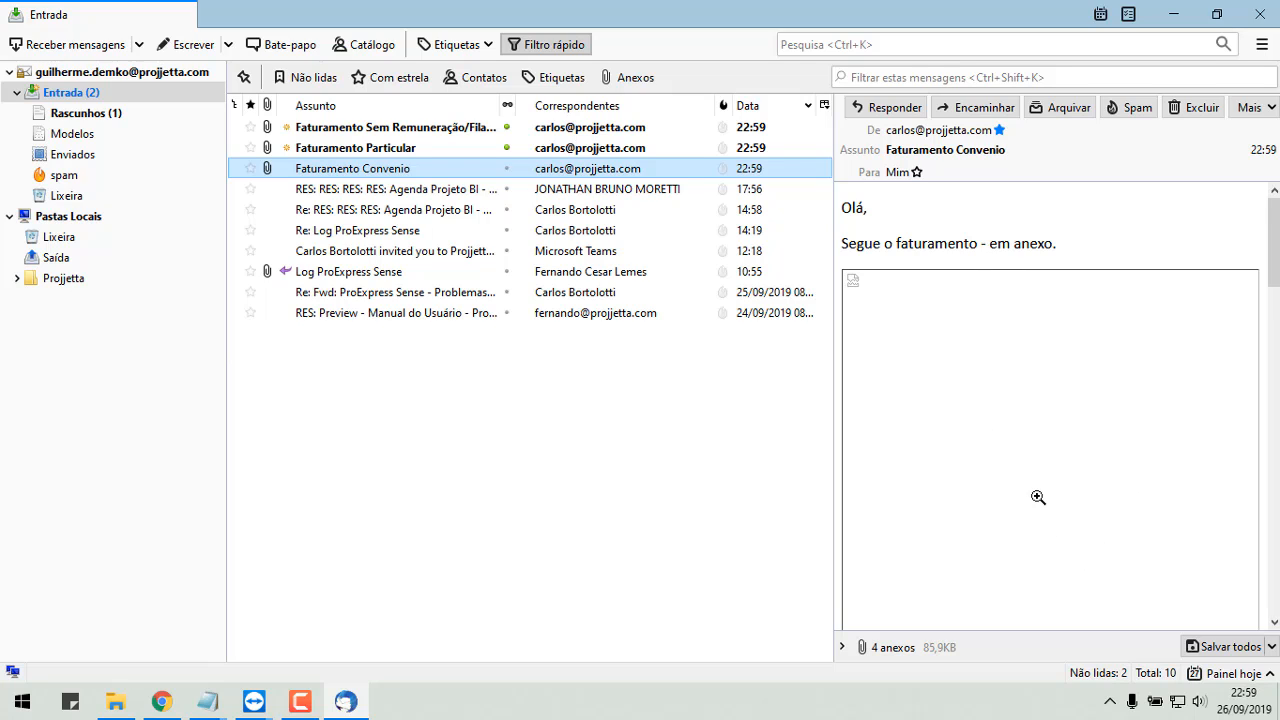
Examine the Faturamento, Faturamento Médio Mensal and Pendências de Faturamento images at the end of the email.
scroll(1038, 497, down, 5)
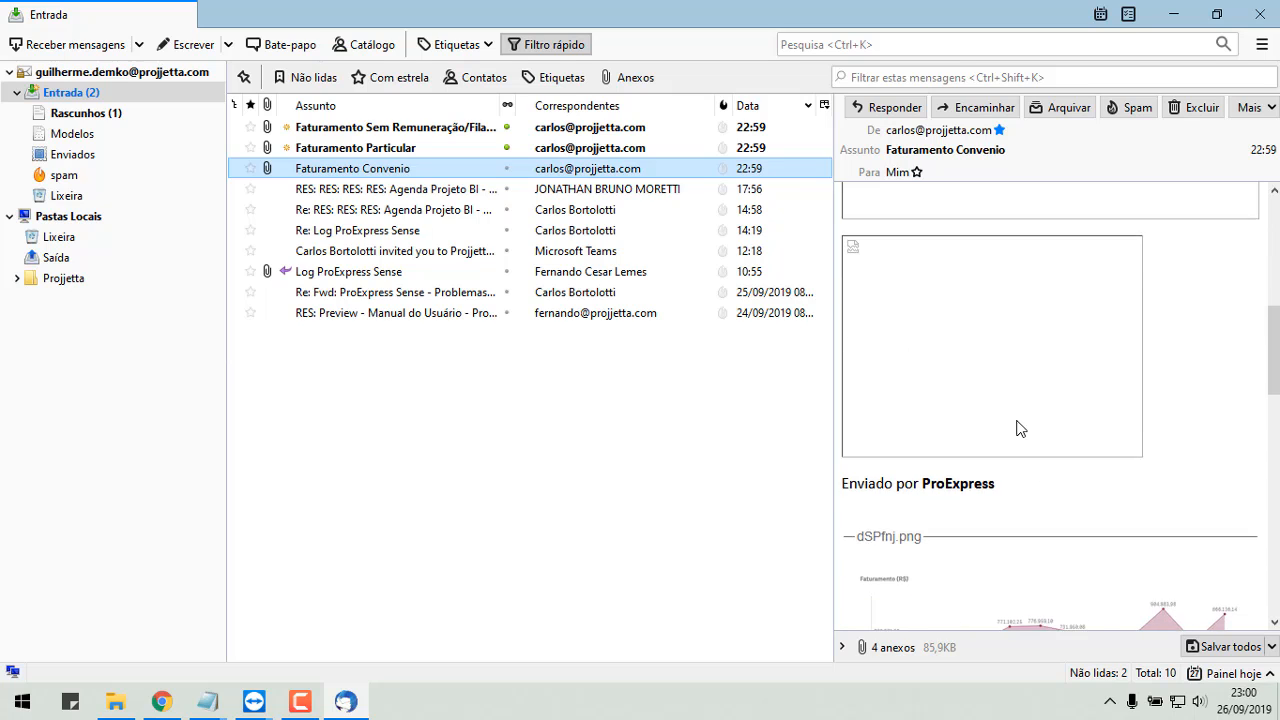
scroll(1020, 440, down, 10)
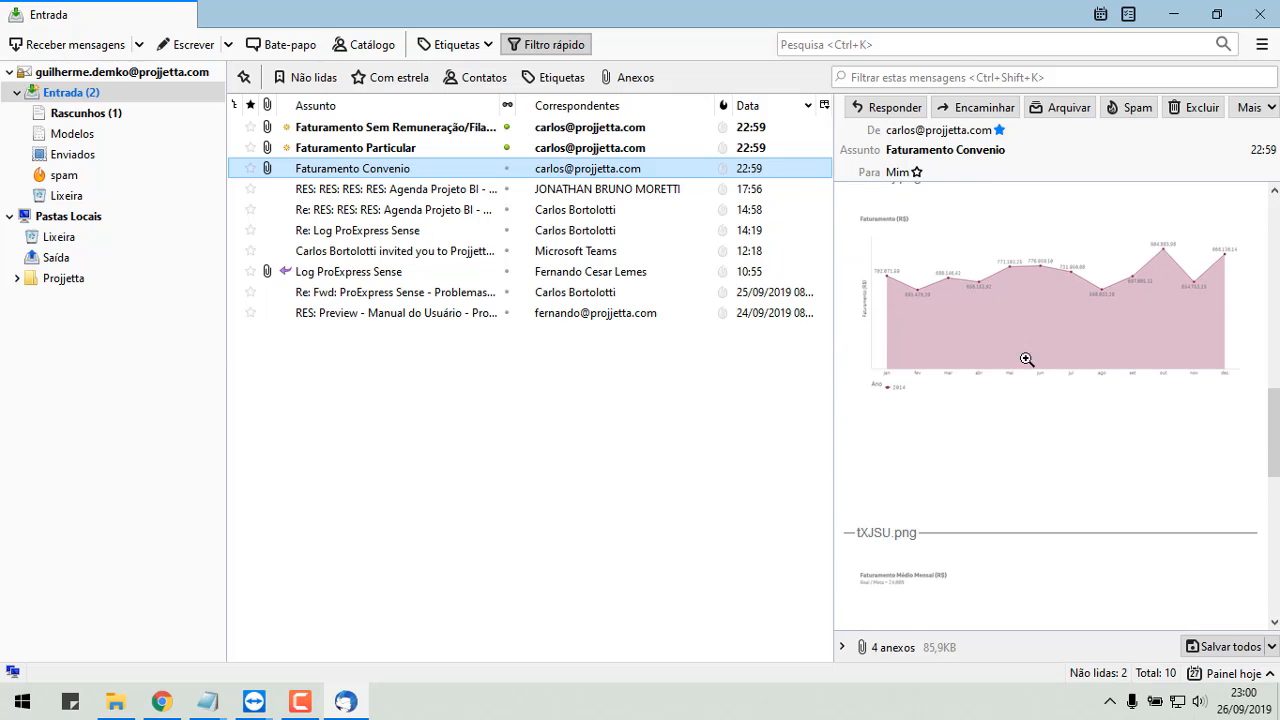
scroll(1026, 359, down, 3)
scroll(960, 310, up, 8)
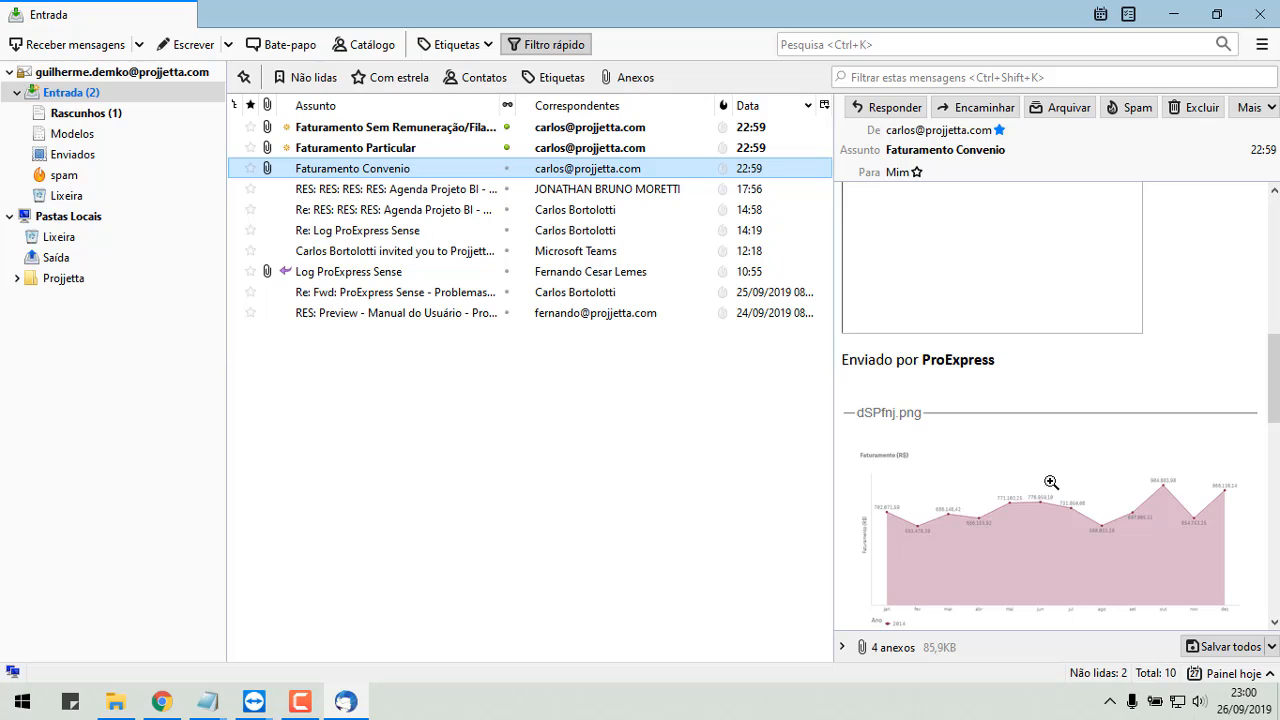
scroll(1051, 482, down, 8)
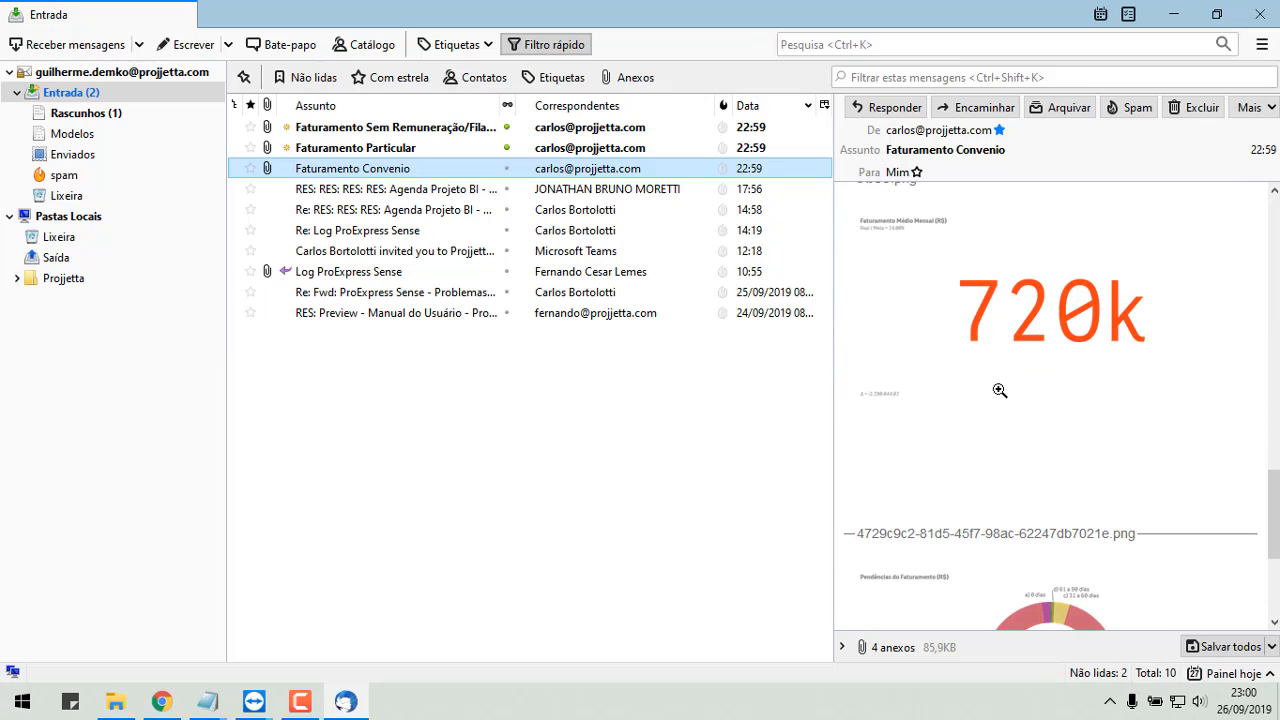
scroll(1034, 380, down, 5)
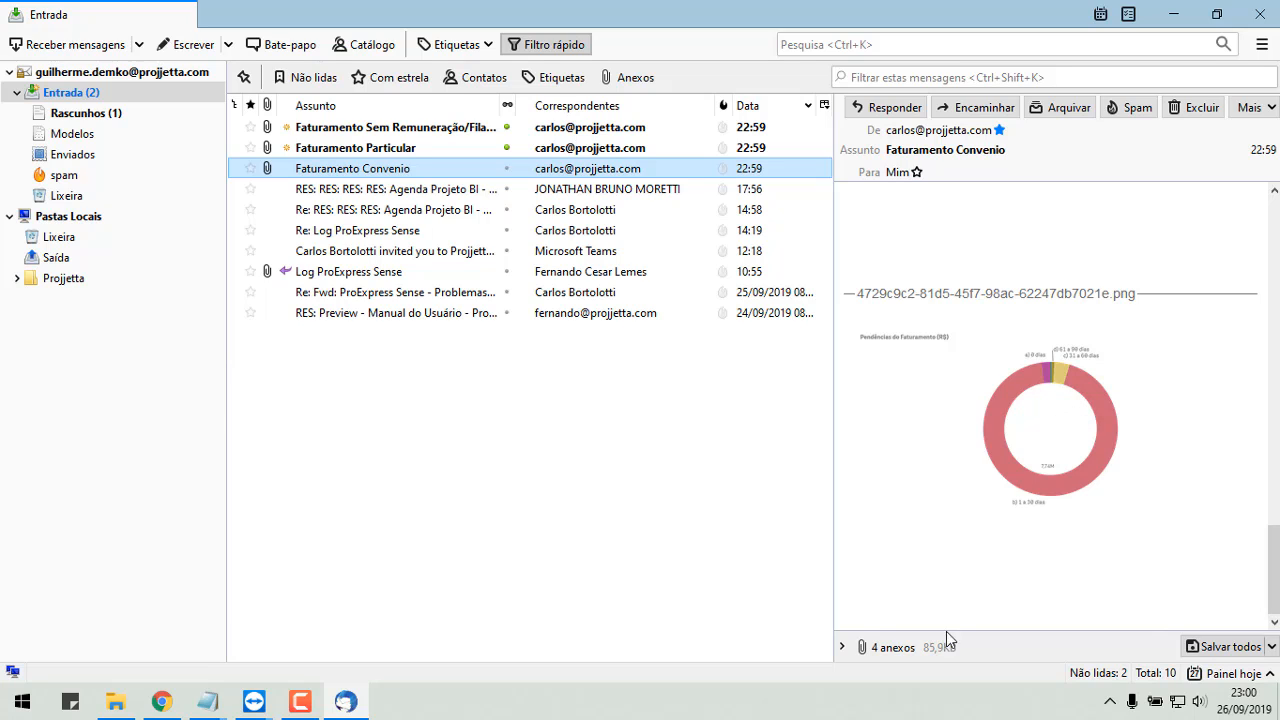
Expand the email's attachments and save Convenio_Faturamento.xls to the desktop (Área de Trabalho).
click(845, 647)
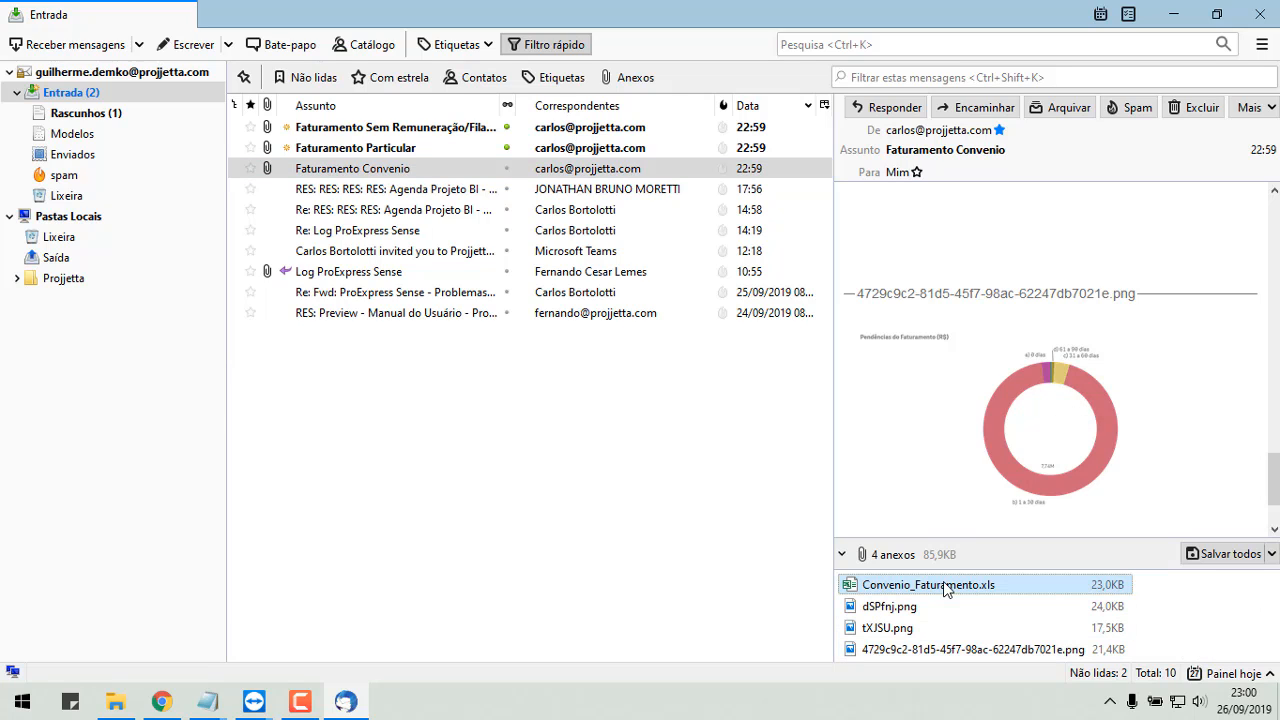
right_click(976, 586)
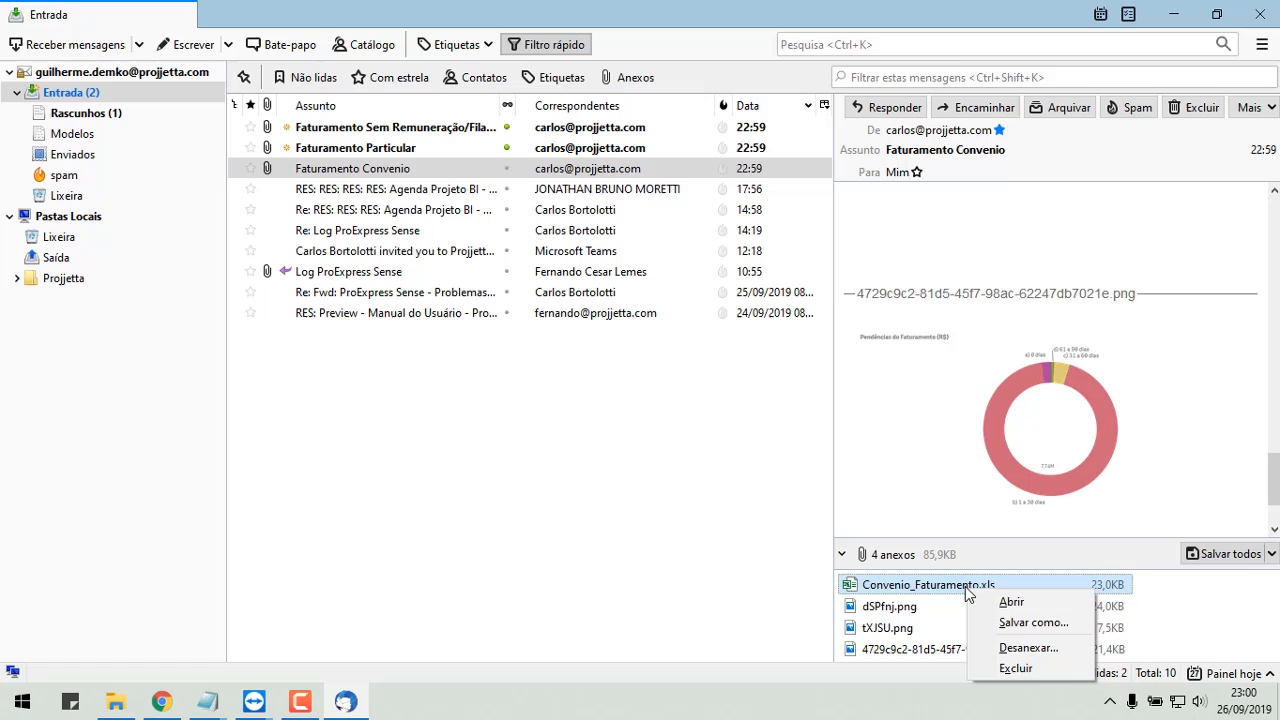
click(1030, 621)
click(92, 131)
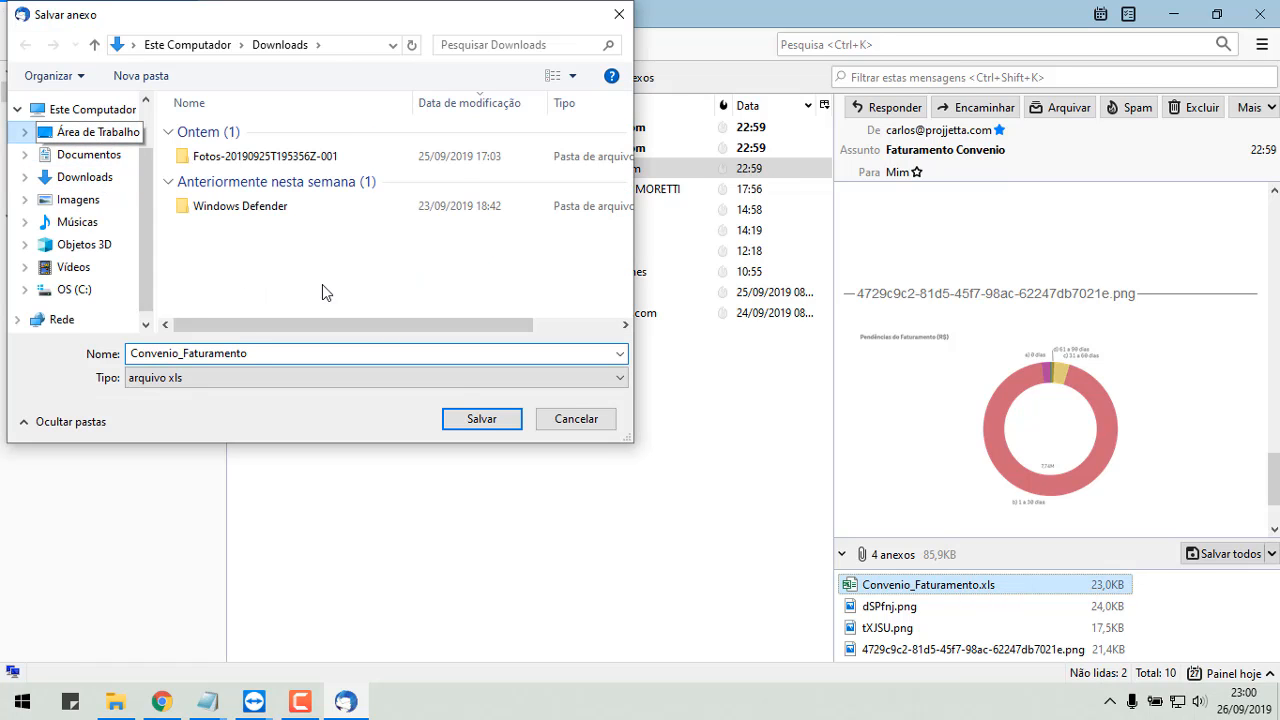
click(481, 418)
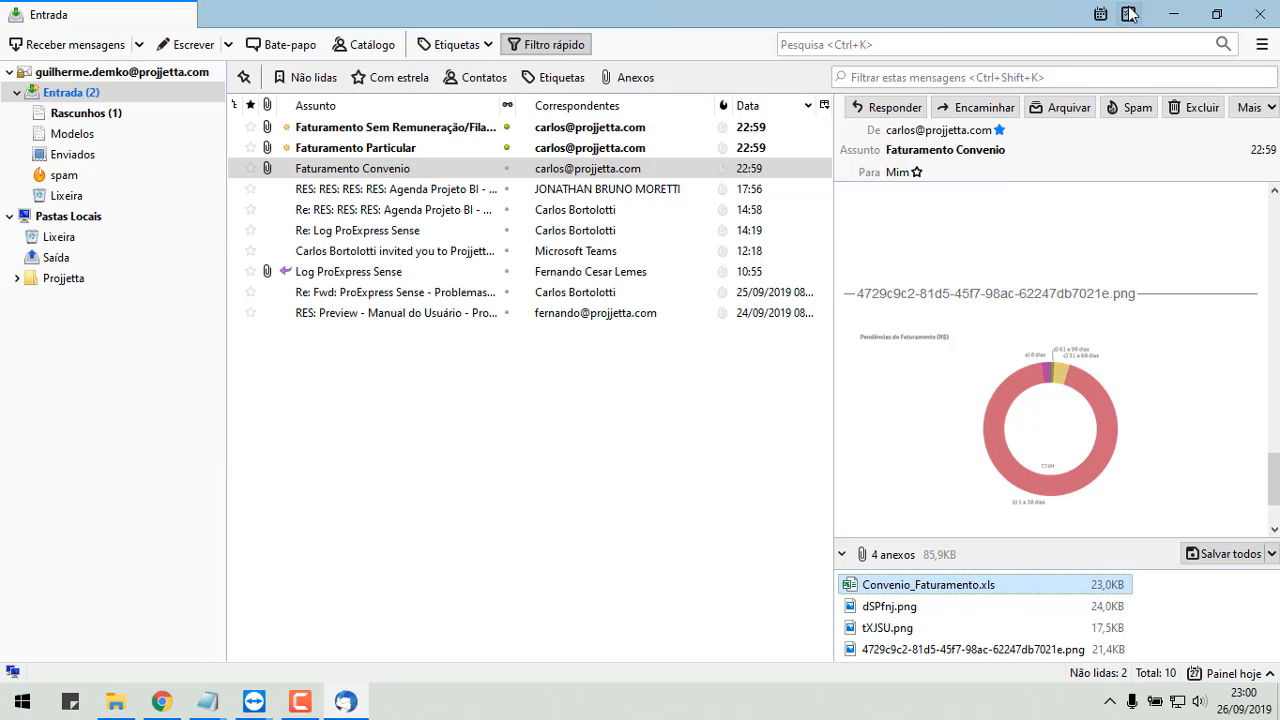
Move the saved Convenio_Faturamento file above the Exemplos folder on the desktop, and open it maximized in Excel.
click(1173, 15)
drag(30, 440, 452, 245)
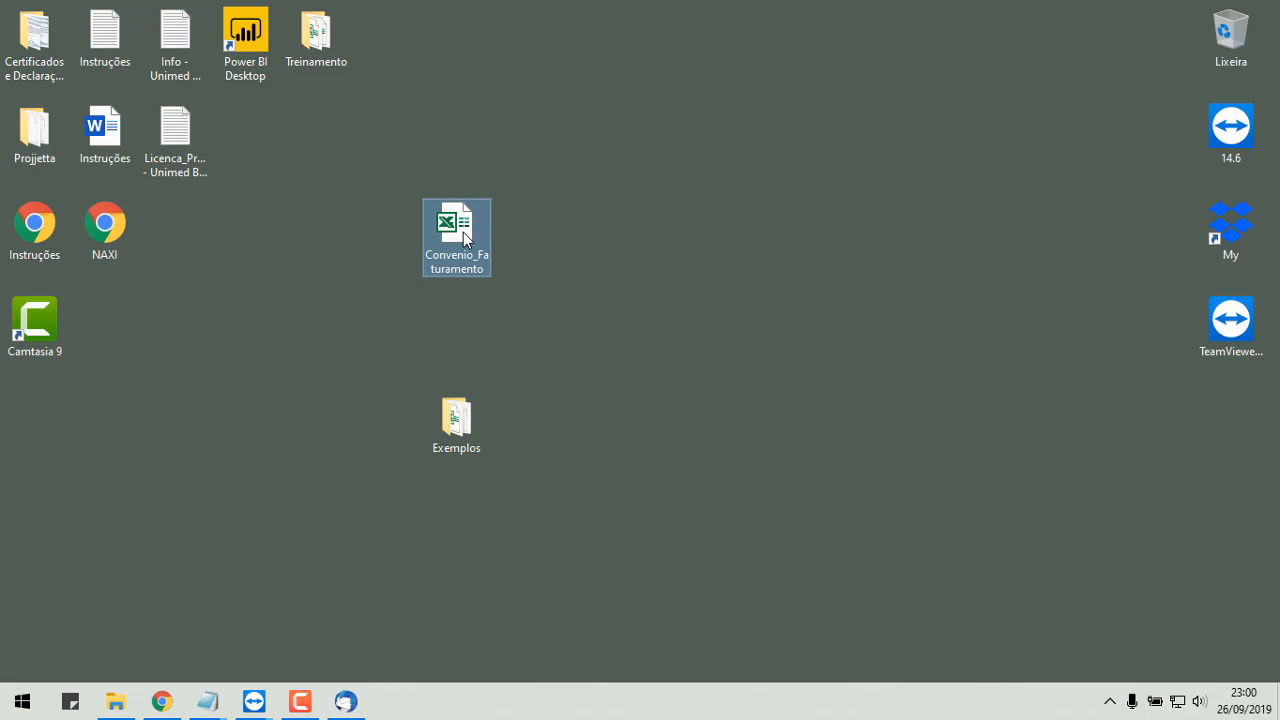
double_click(465, 233)
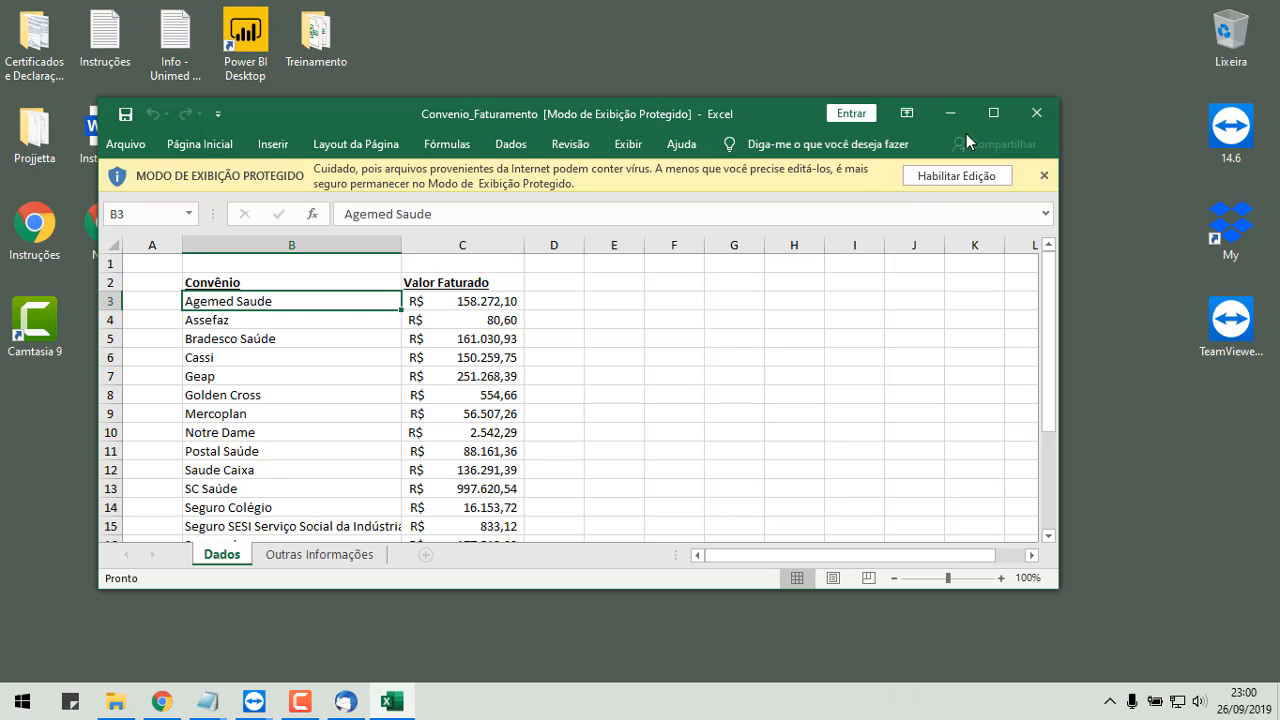
click(993, 113)
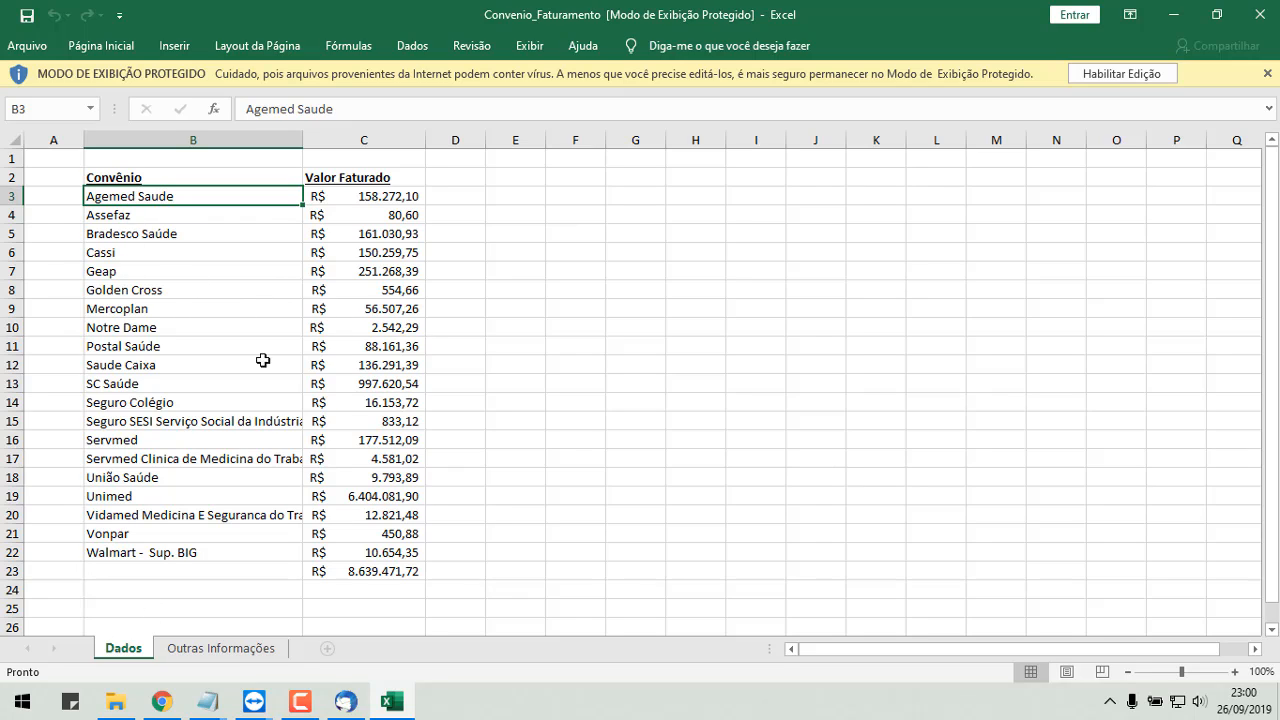
Check the last reload date and total billed value on the Outras Informações sheet, and close the workbook without enabling editing.
click(205, 652)
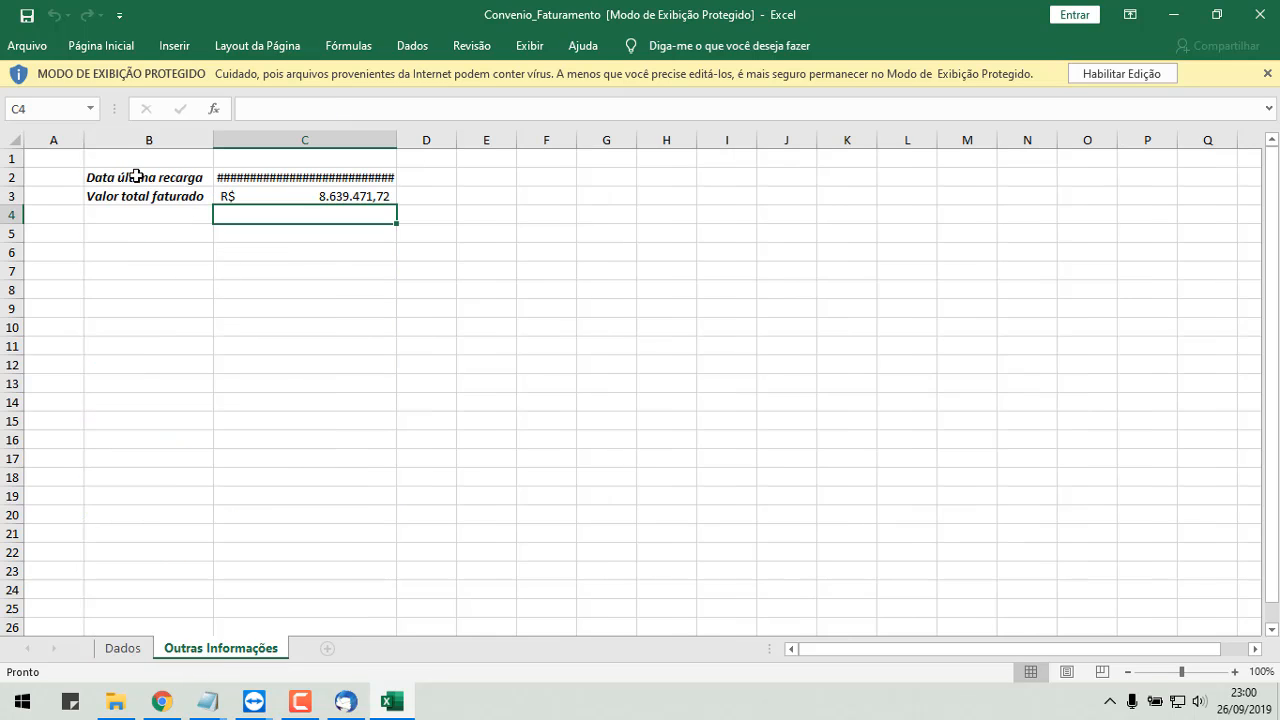
click(265, 180)
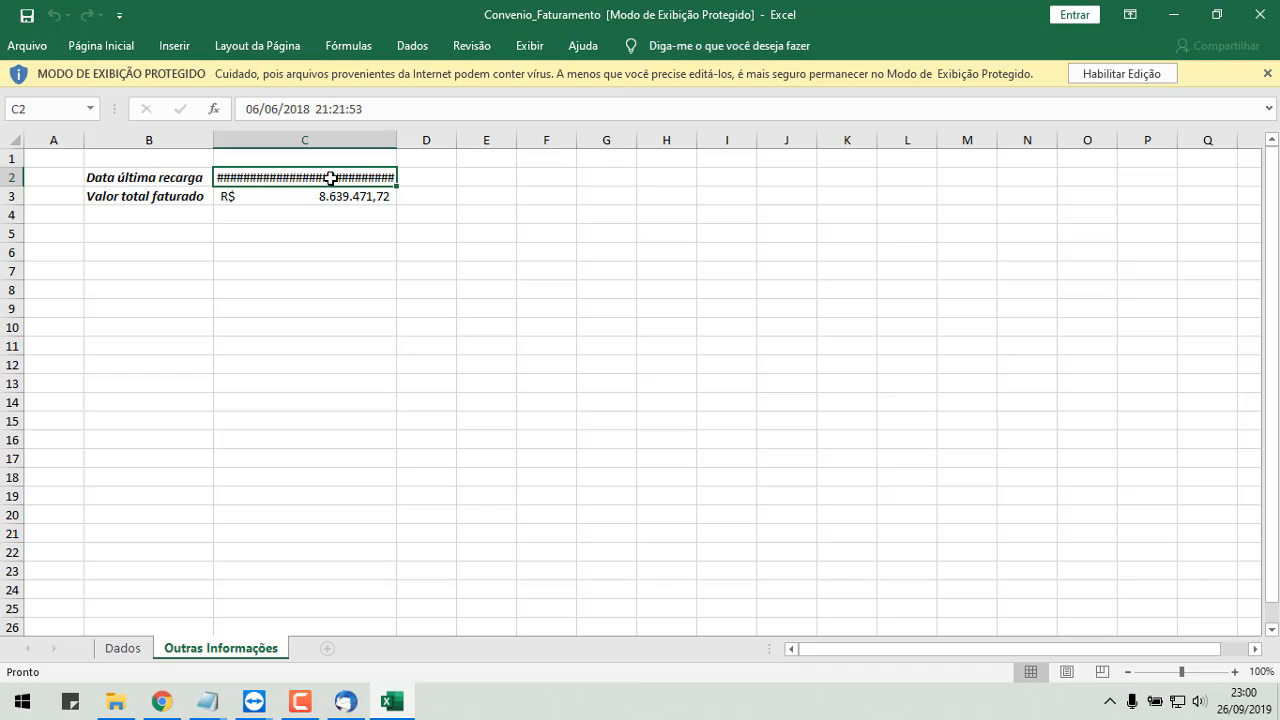
click(396, 110)
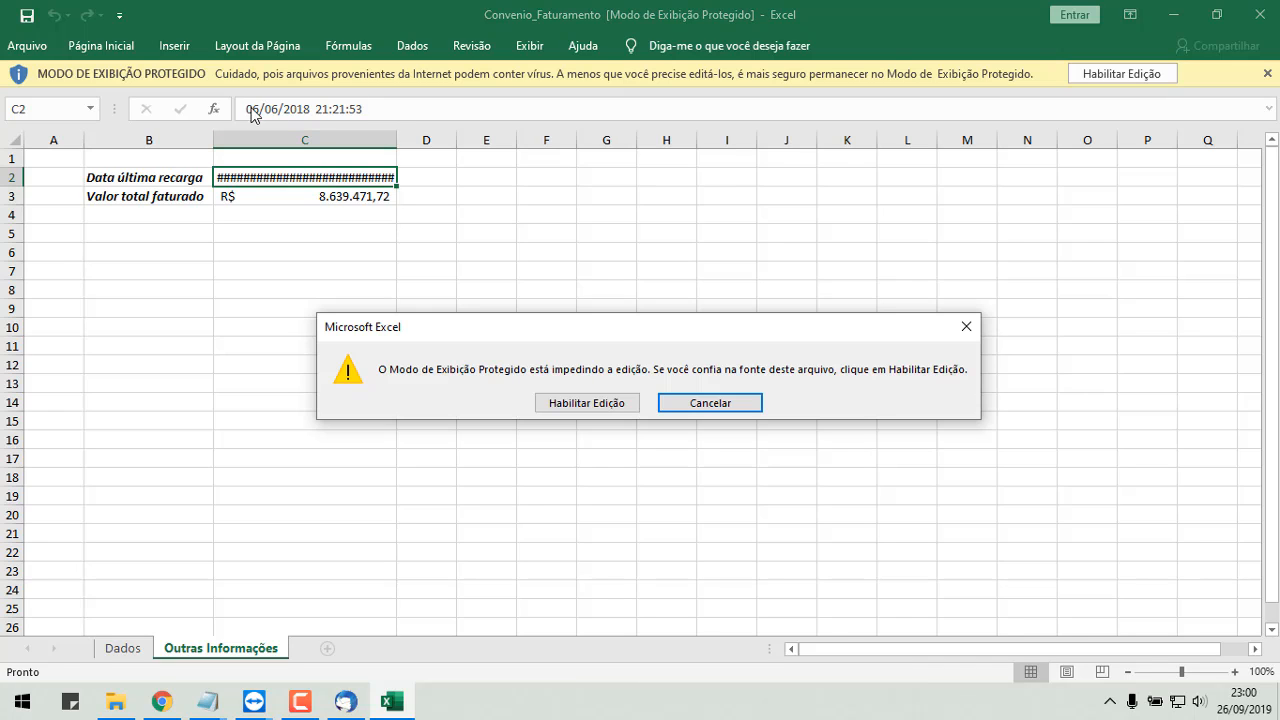
click(676, 402)
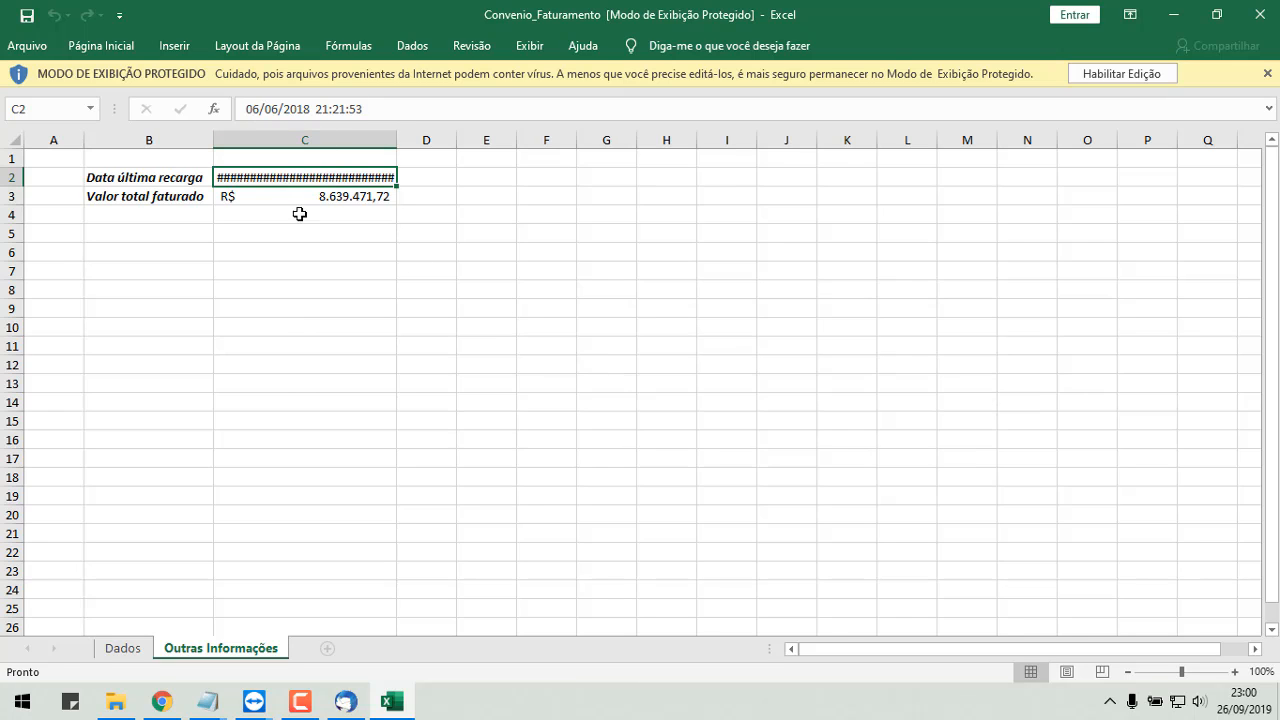
click(278, 197)
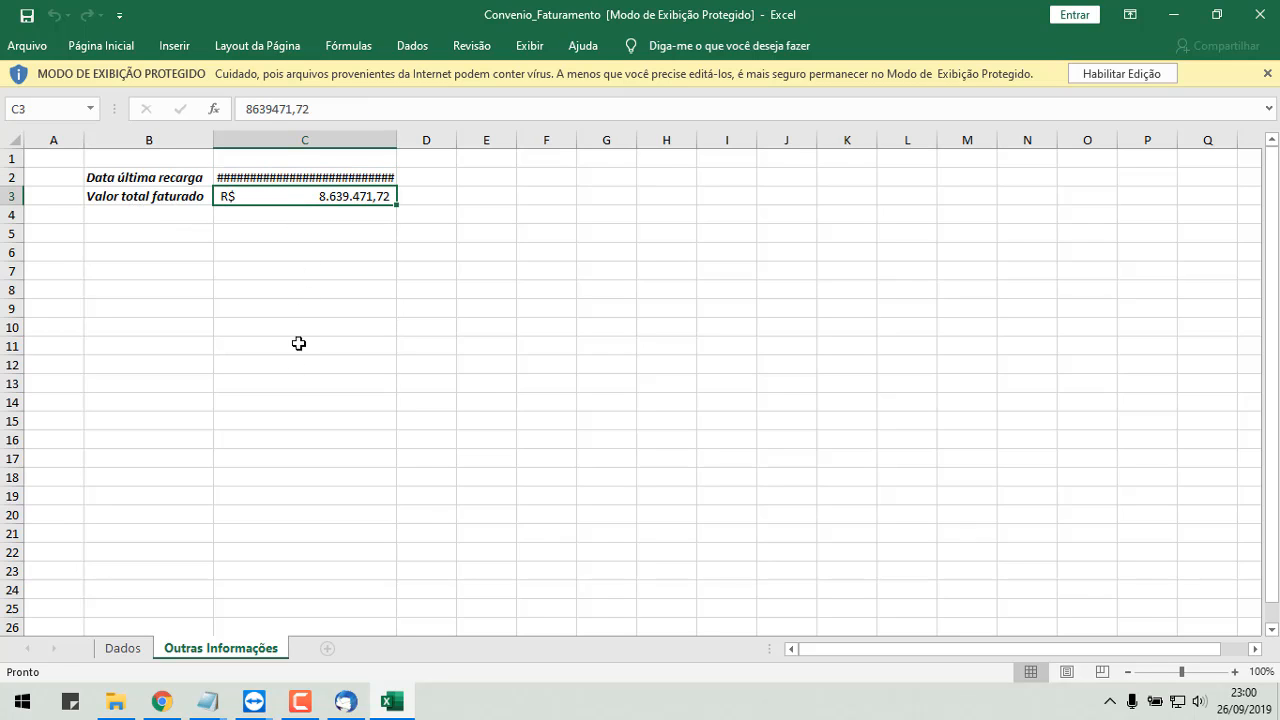
click(1259, 15)
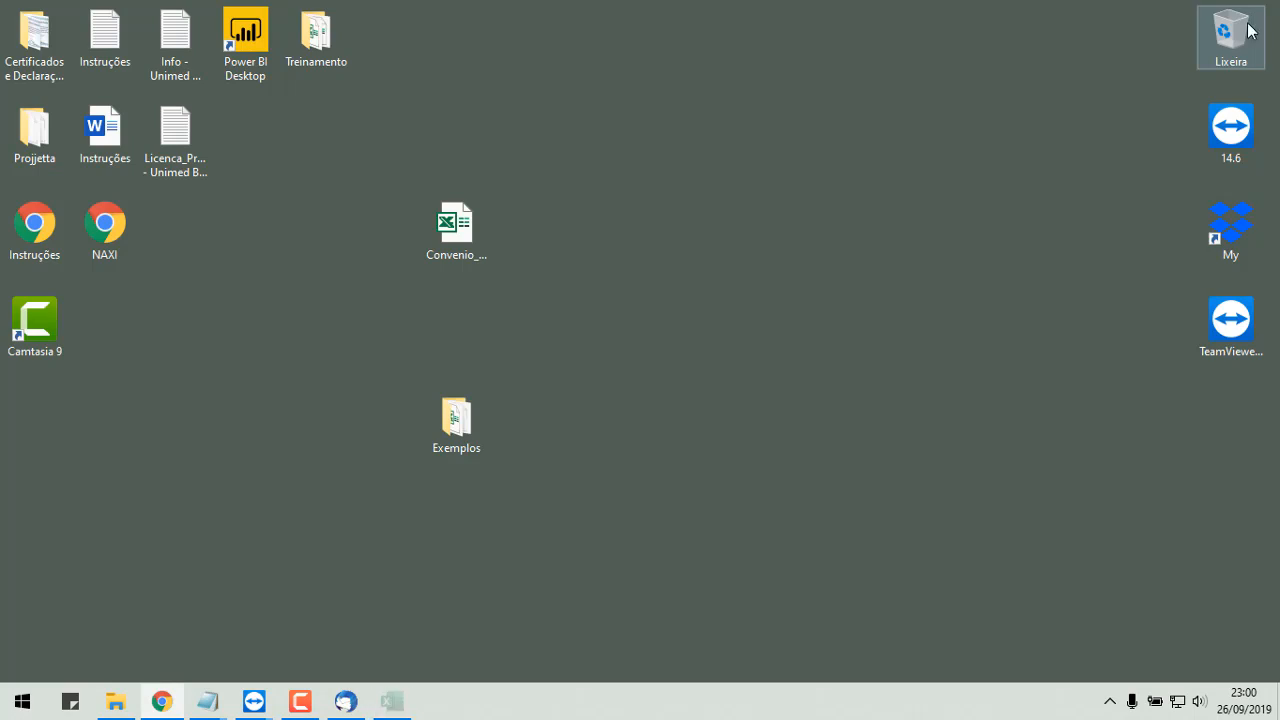
In Thunderbird, open the Faturamento Particular email and save its Particular_Faturamento.xls attachment to the desktop (Área de Trabalho).
click(345, 701)
click(382, 148)
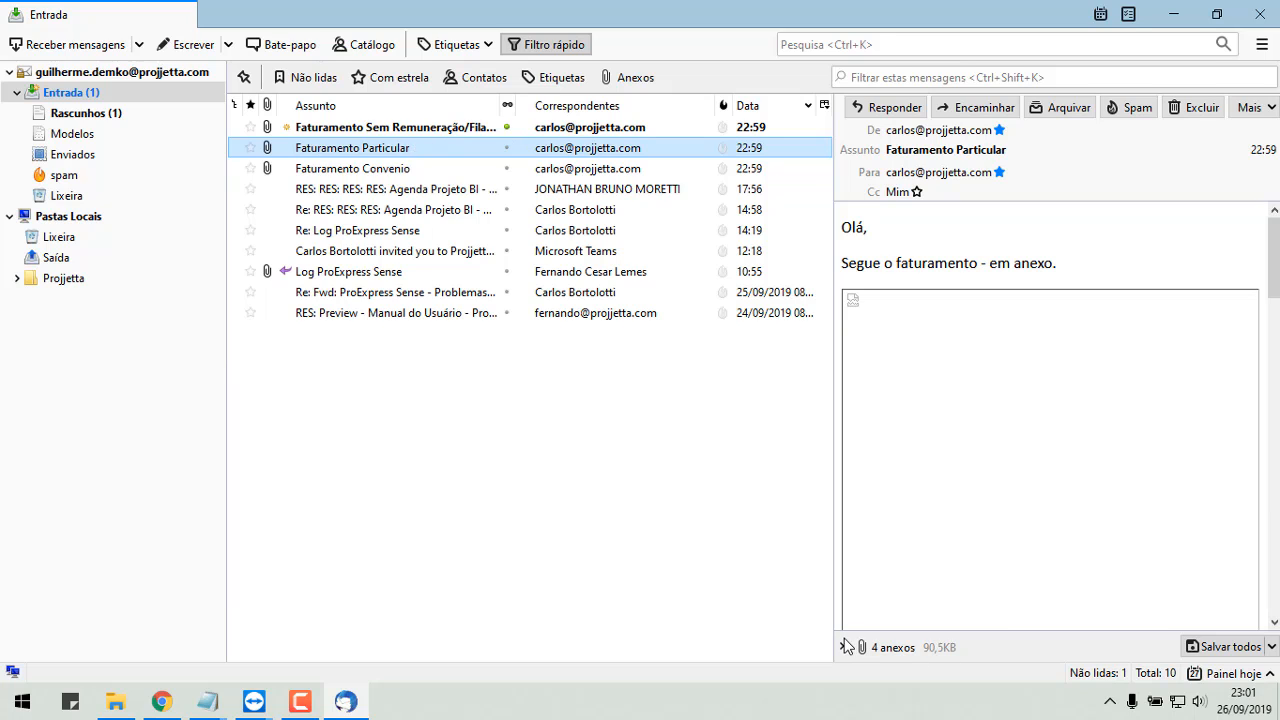
click(842, 648)
right_click(903, 586)
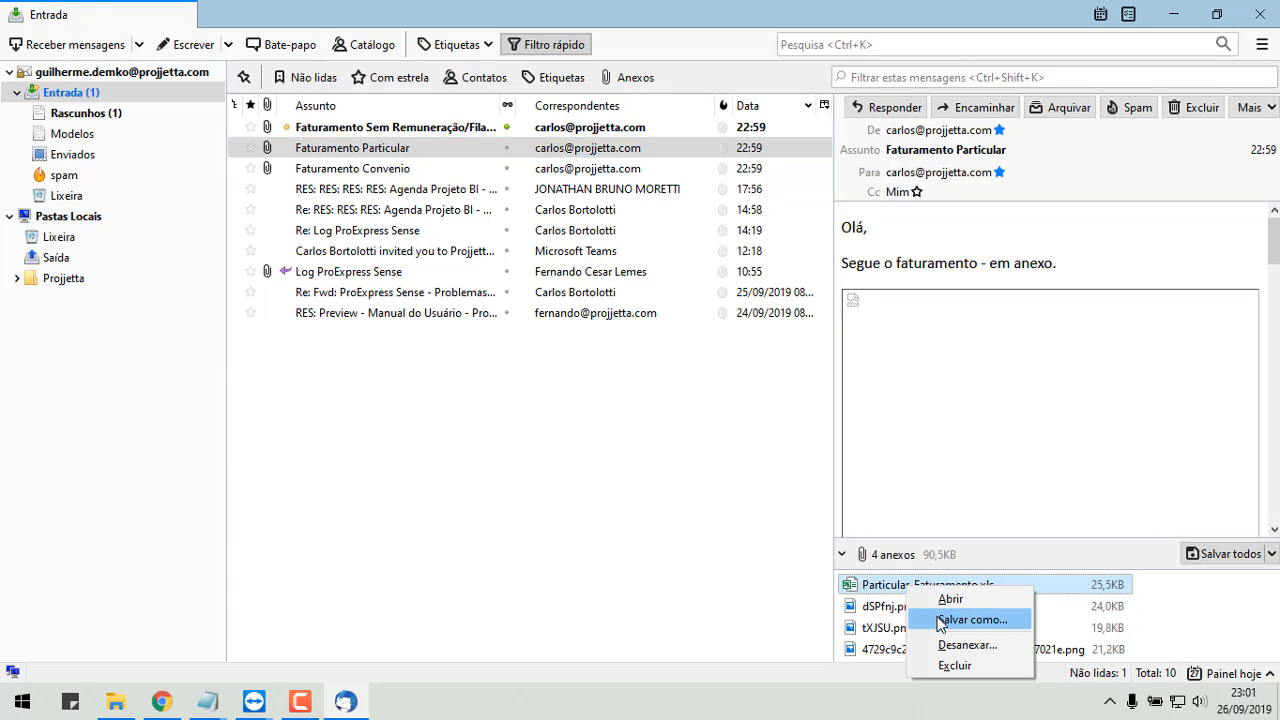
click(971, 617)
click(486, 419)
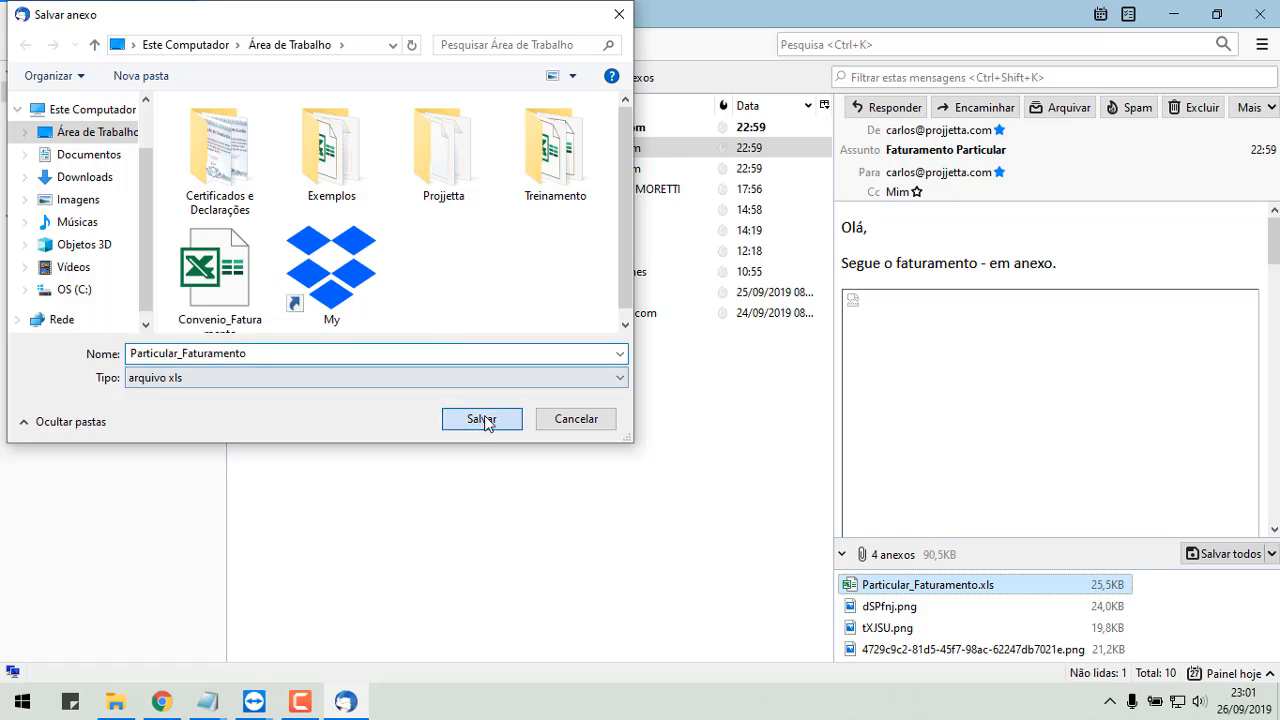
click(1173, 14)
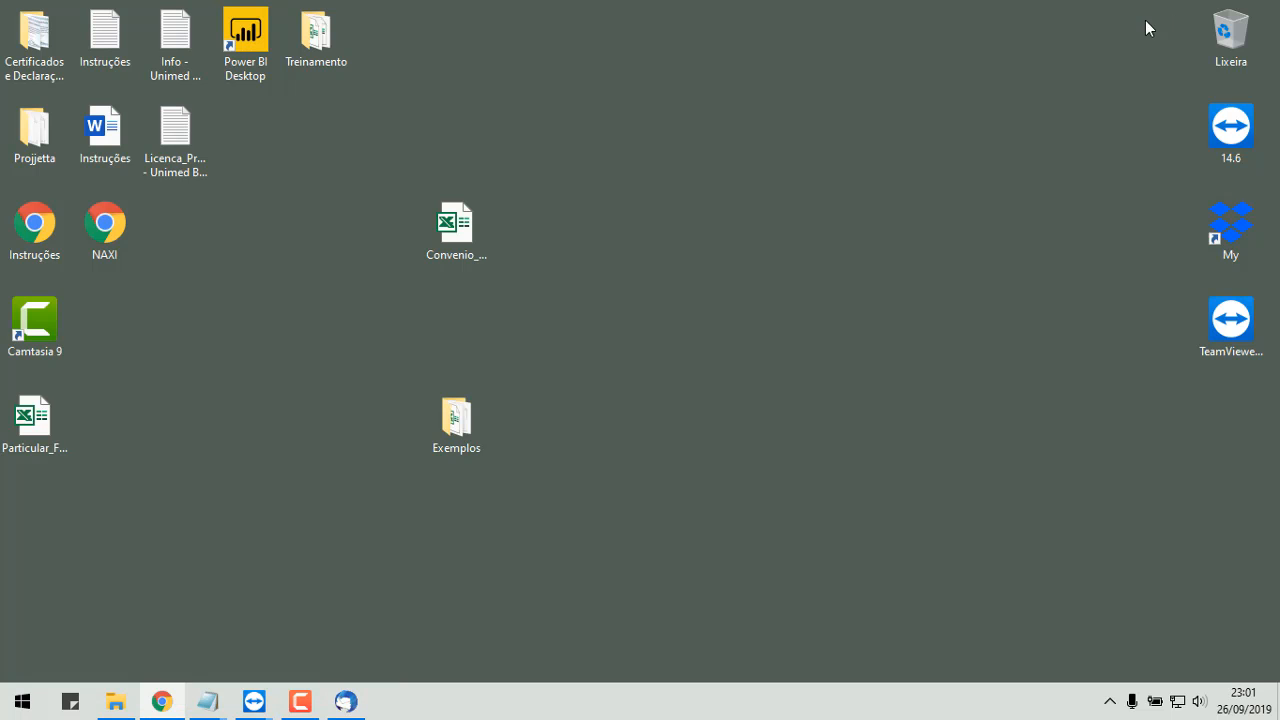
Move Particular_Faturamento between the Convenio file and the Exemplos folder on the desktop, and open it in Excel.
drag(35, 420, 450, 330)
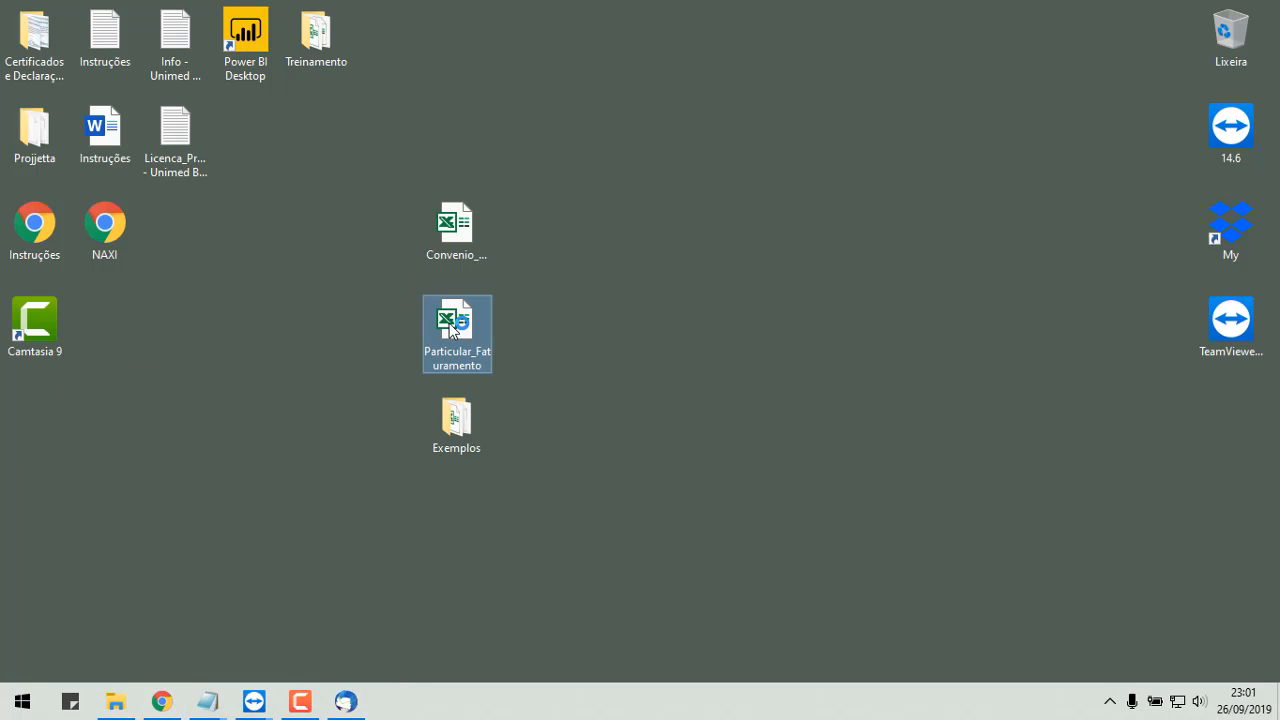
double_click(449, 323)
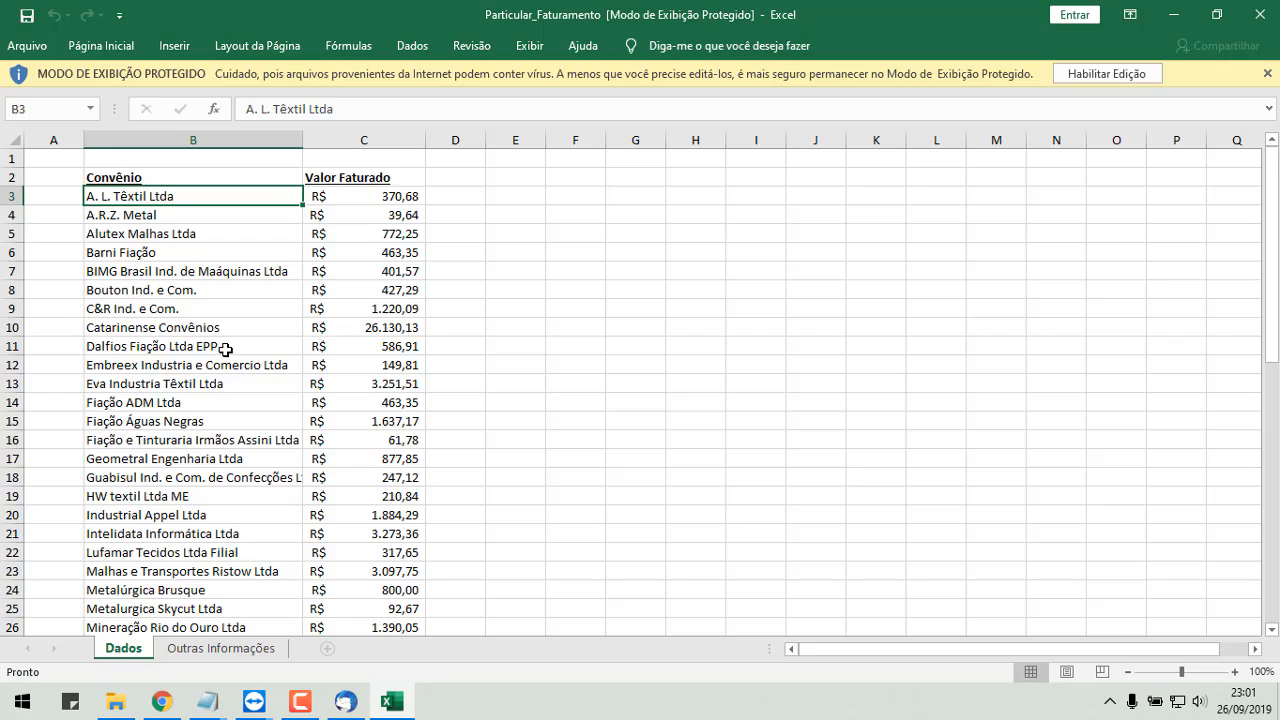
Review the billed values per convênio on the Dados sheet and the total on Outras Informações, and close the workbook.
scroll(225, 350, down, 19)
scroll(217, 386, up, 19)
scroll(314, 366, down, 9)
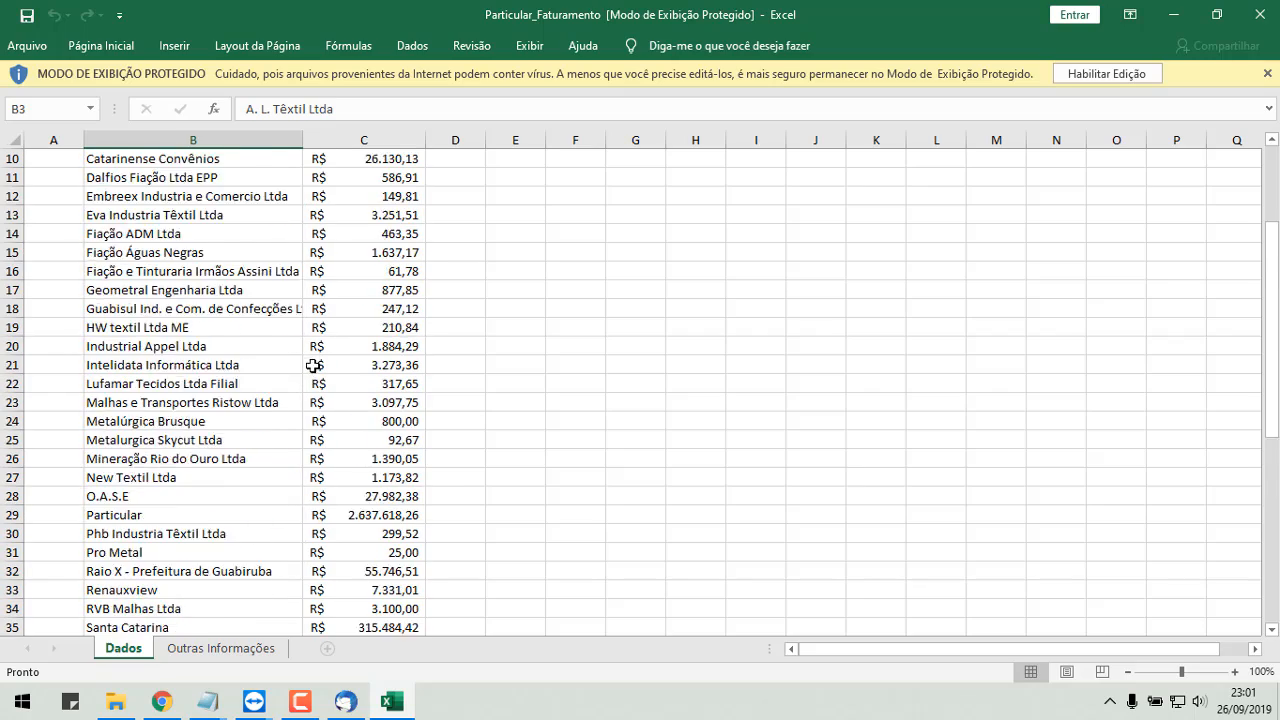
click(221, 648)
click(328, 192)
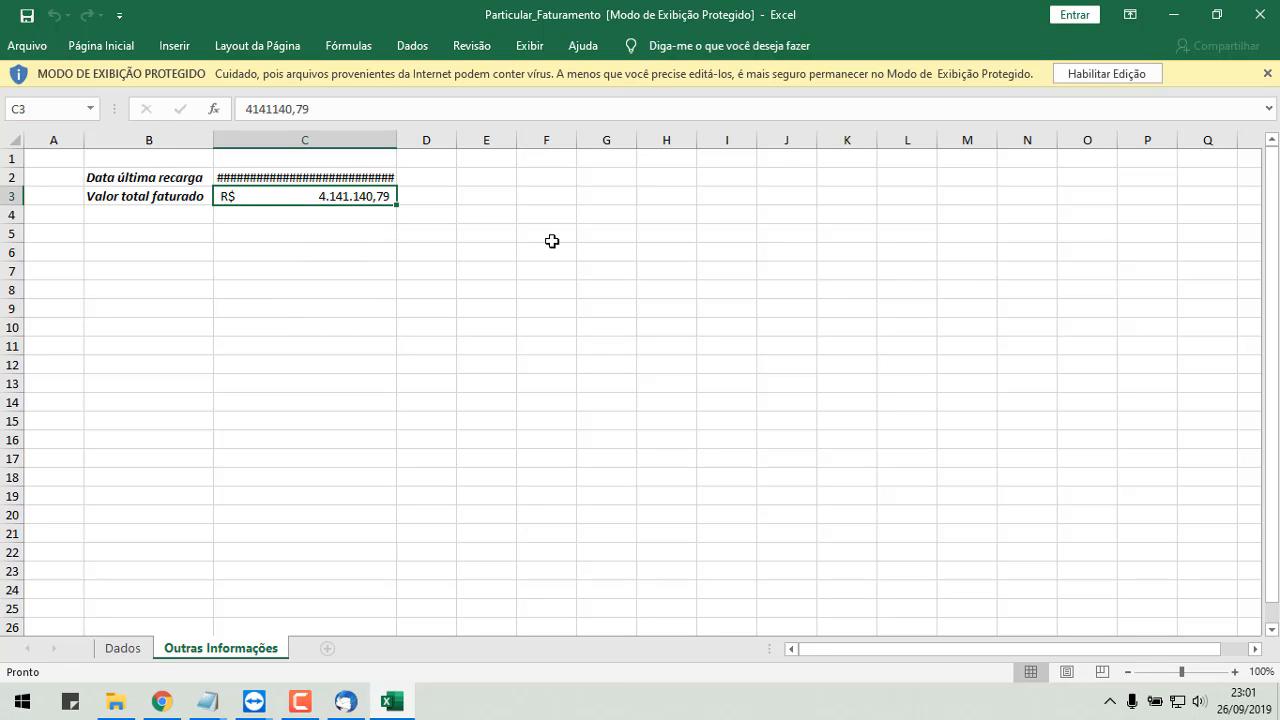
click(1266, 17)
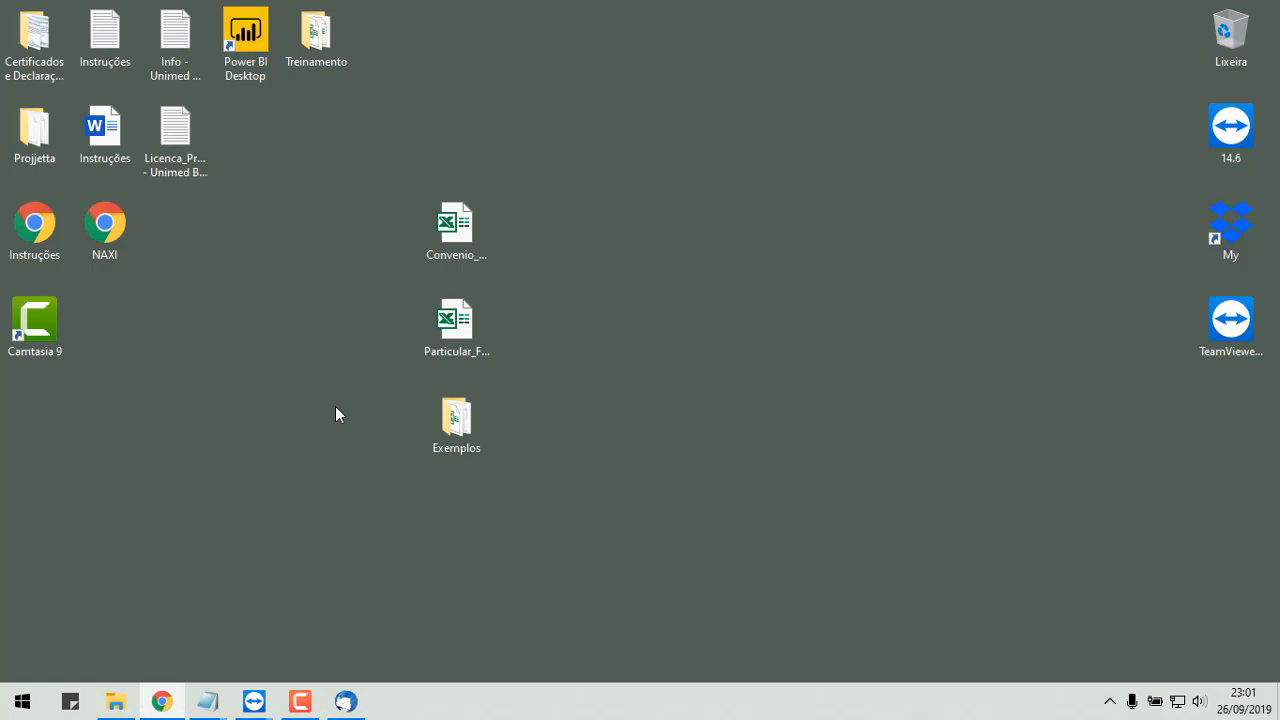
Delete the saved Convenio_Faturamento and Particular_Faturamento workbooks from the desktop.
drag(514, 195, 386, 360)
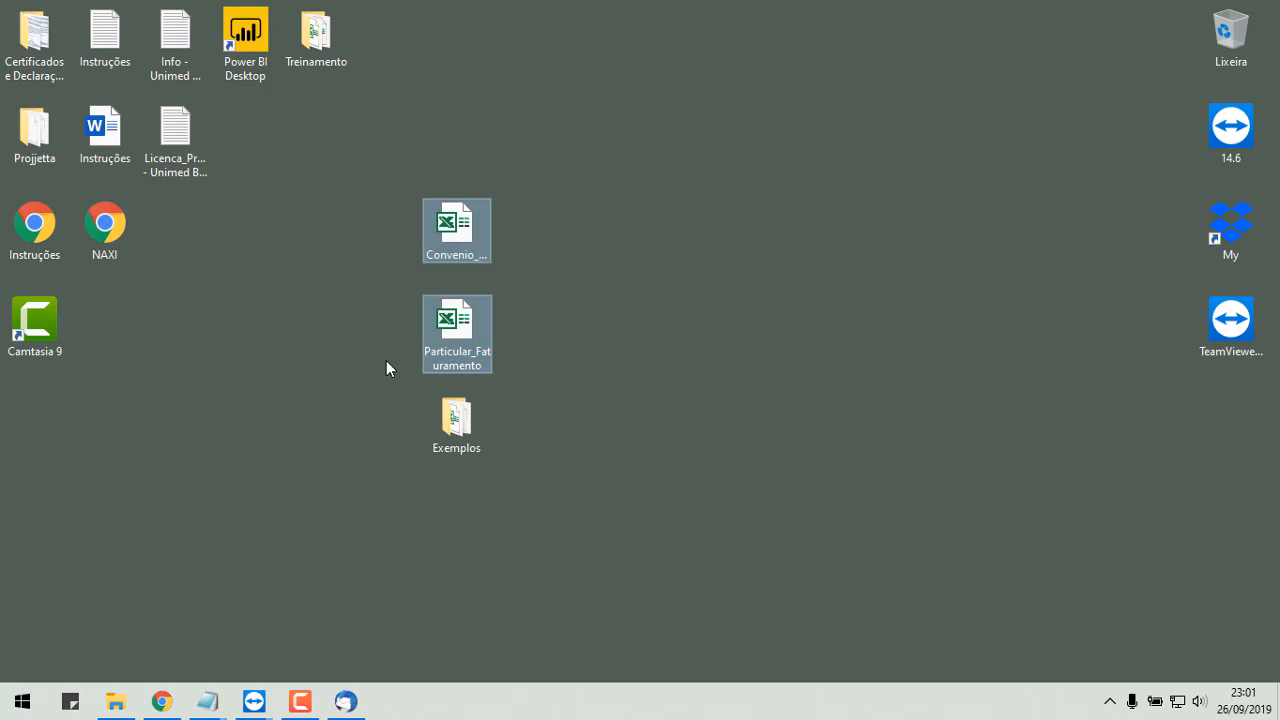
key(Delete)
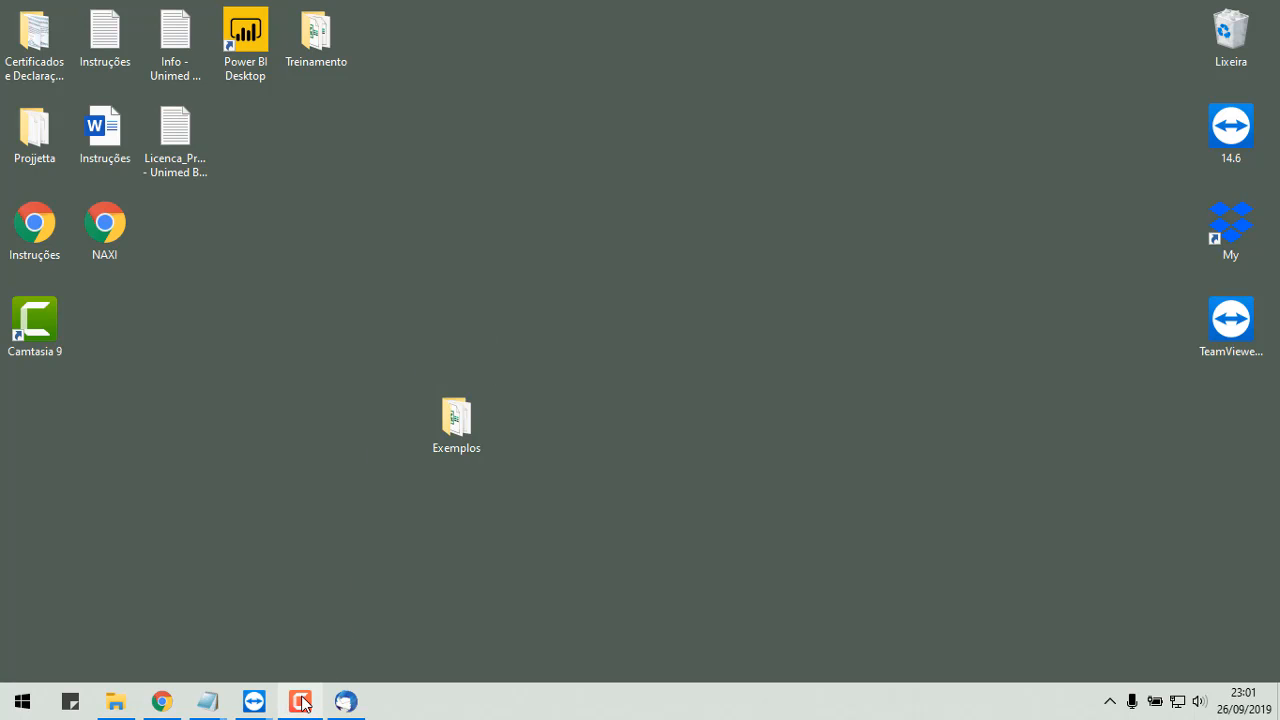
click(350, 704)
click(351, 704)
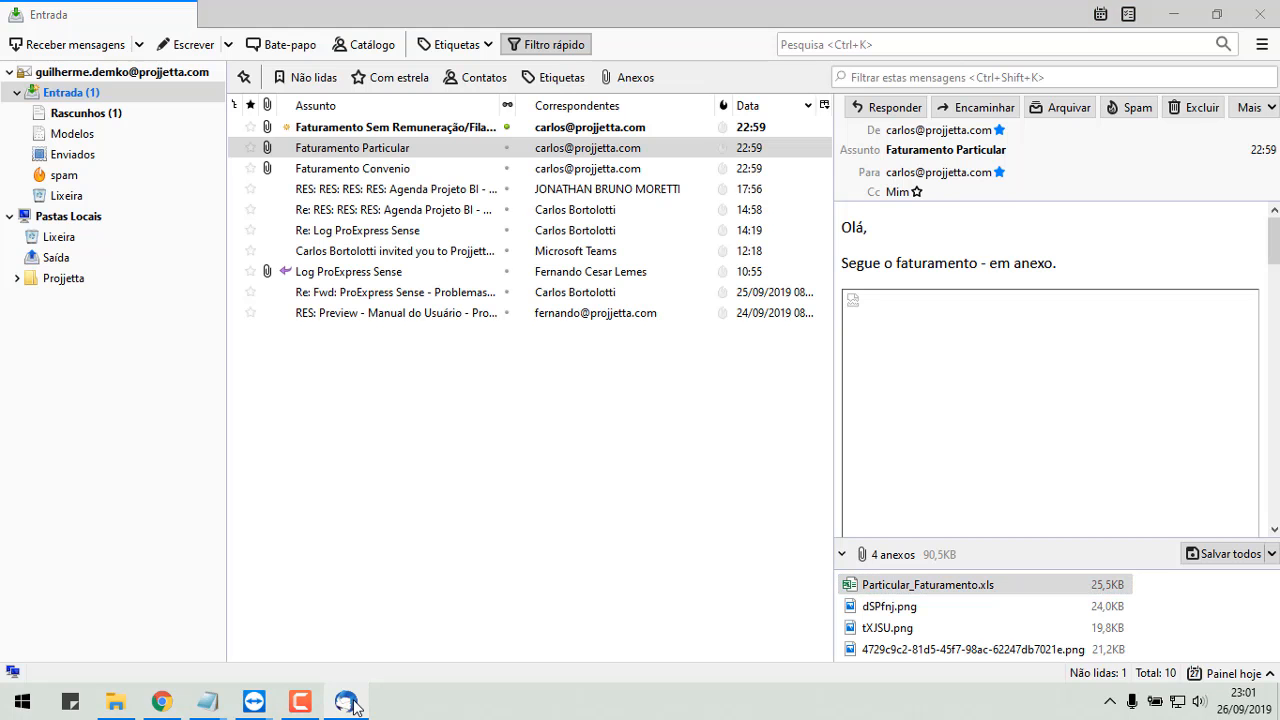
click(292, 712)
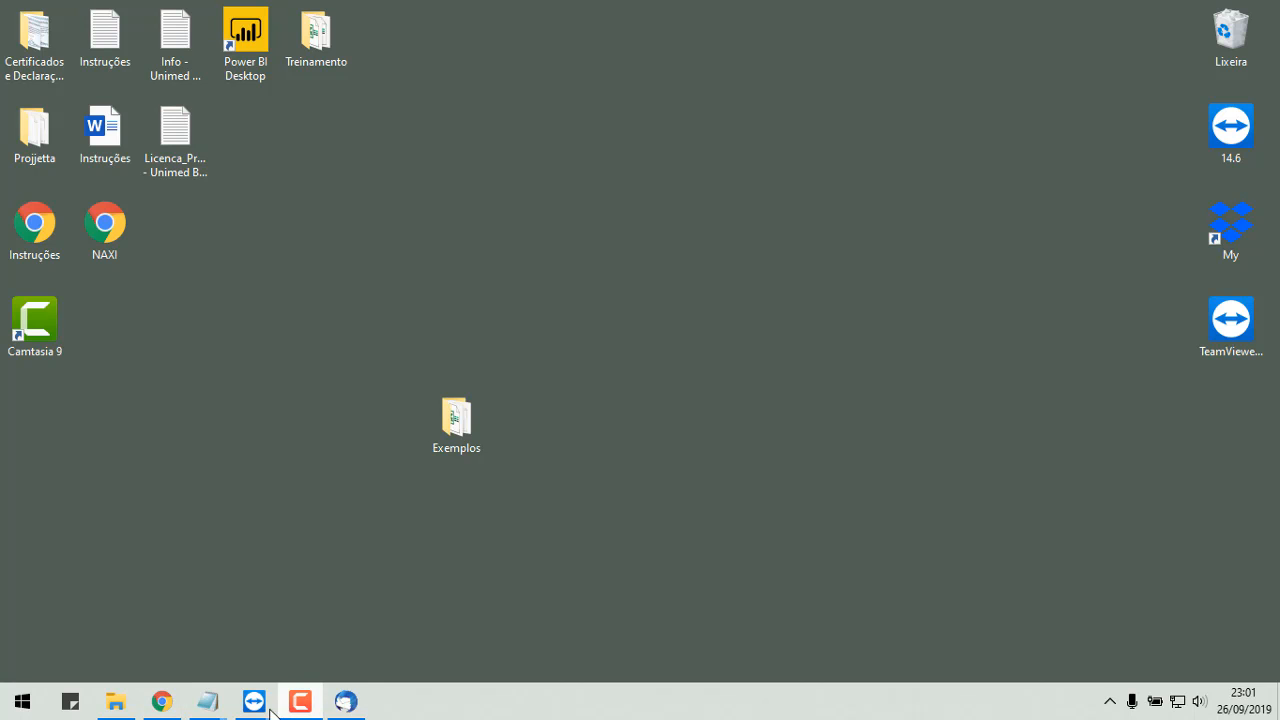
Switch to the PROPC001 TeamViewer session and cancel editing the task.
mouse_move(270, 712)
click(307, 660)
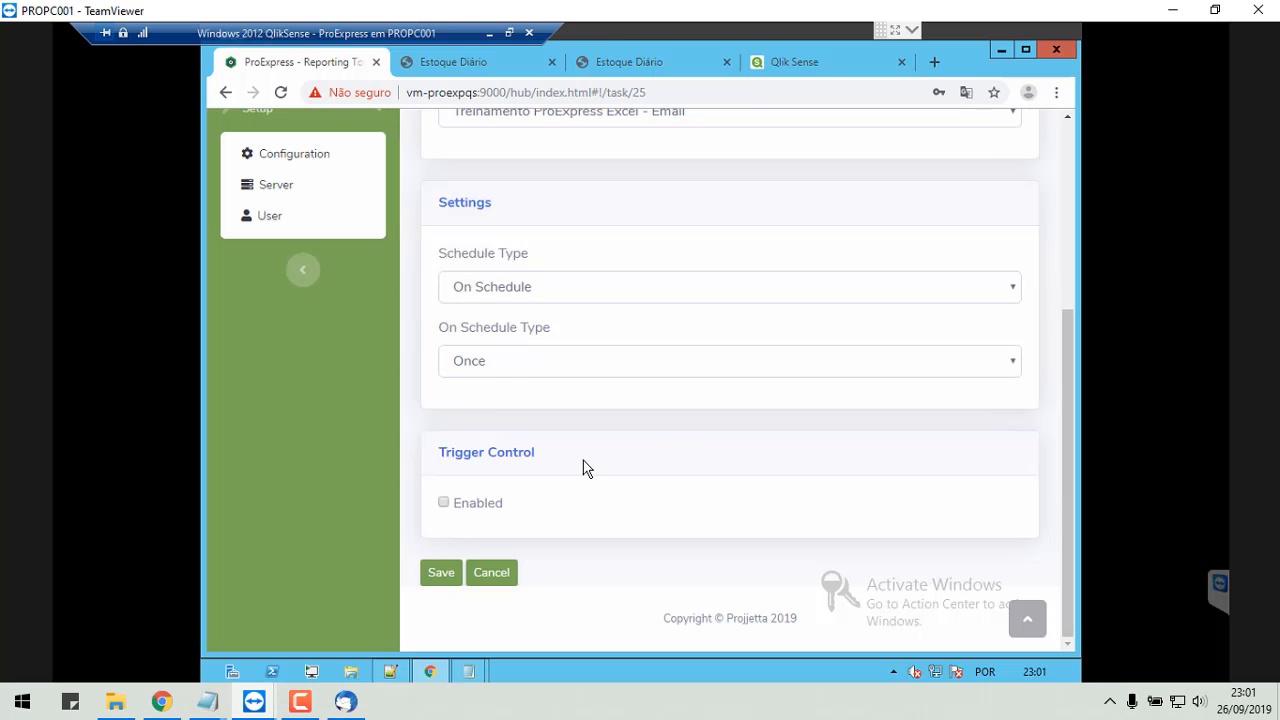
click(503, 574)
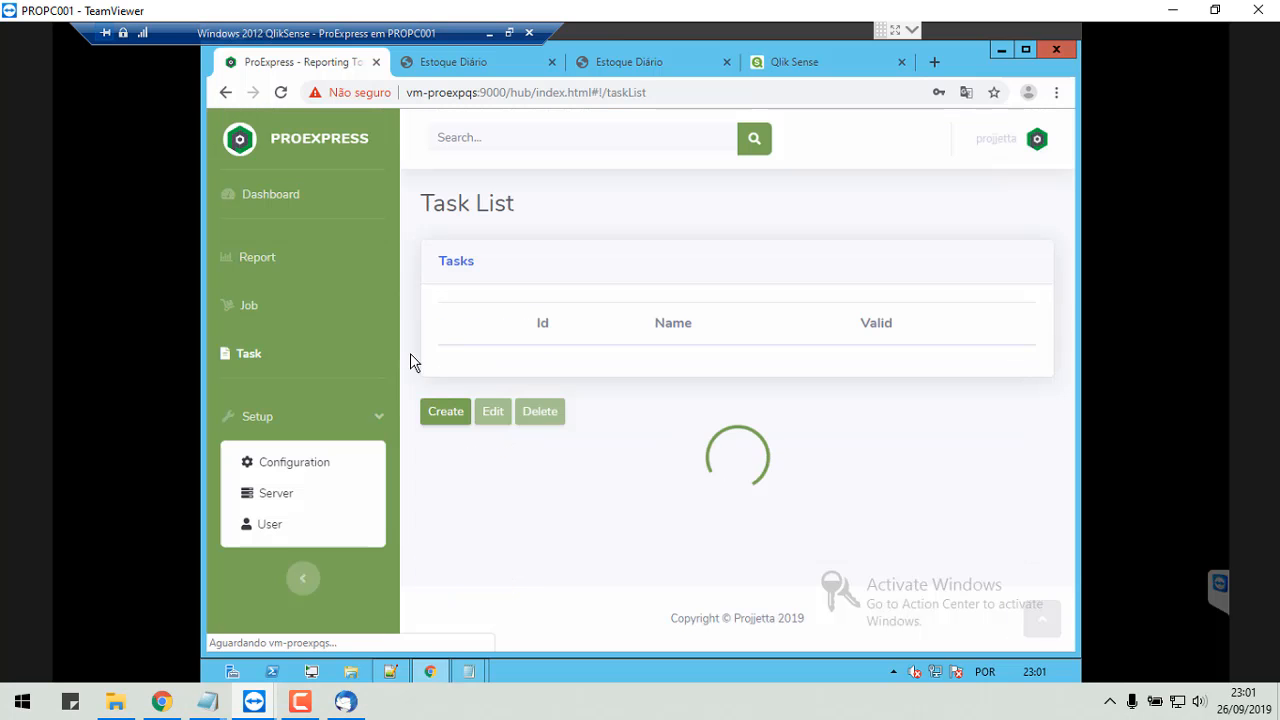
Open the report Treinamento ProExpress Compilado 1 for editing from the report list.
click(255, 262)
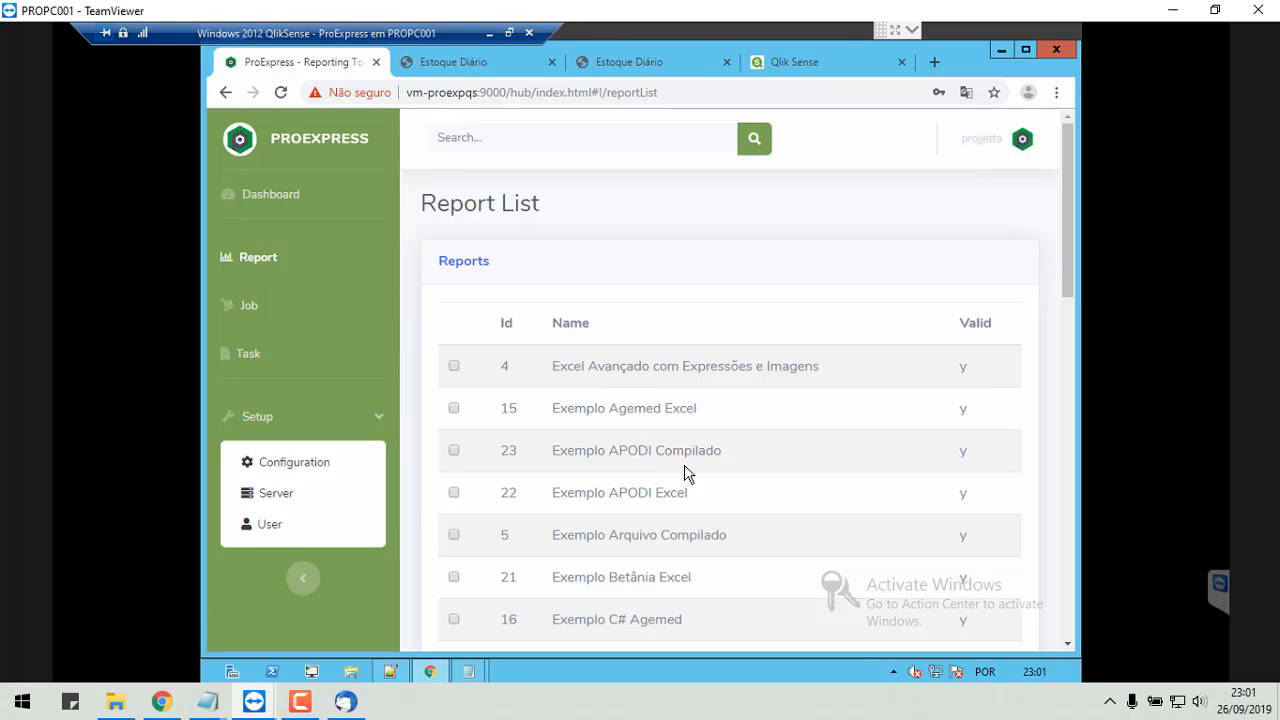
scroll(686, 473, down, 10)
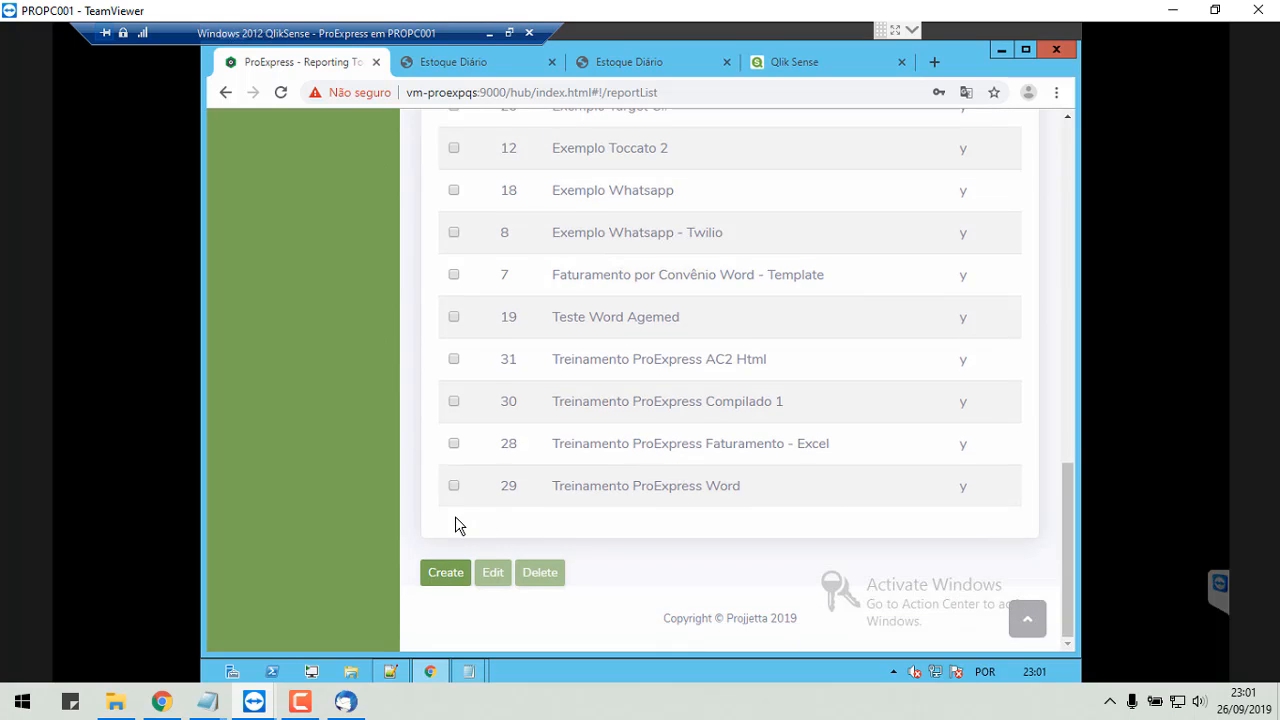
click(454, 402)
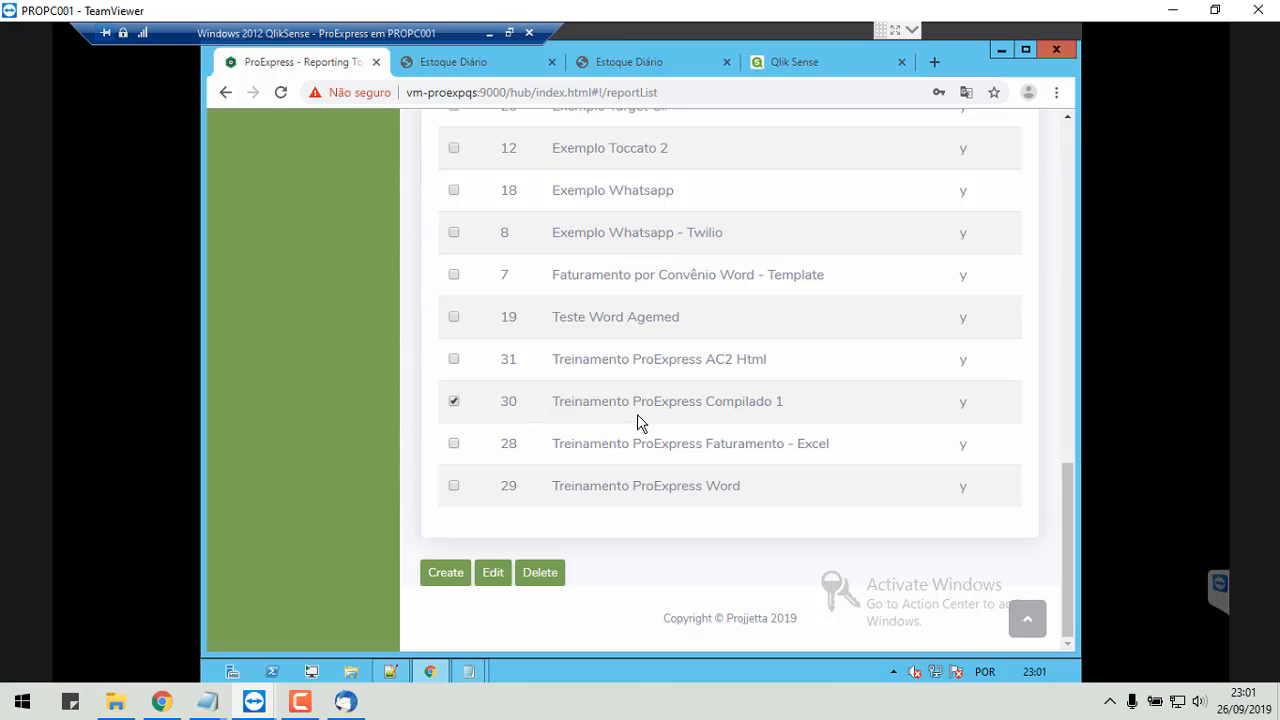
click(490, 577)
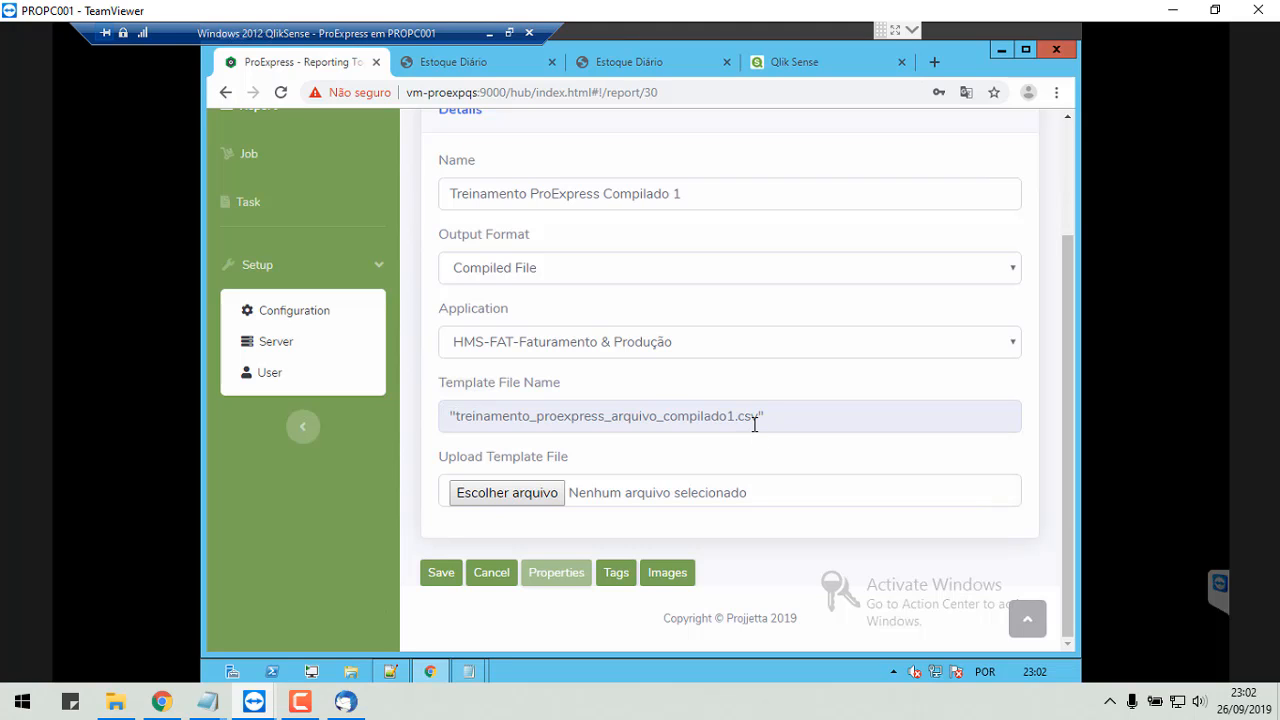
Minimize the remote session and open arquivo_compilado from the desktop's Exemplos folder in Notepad.
click(1174, 10)
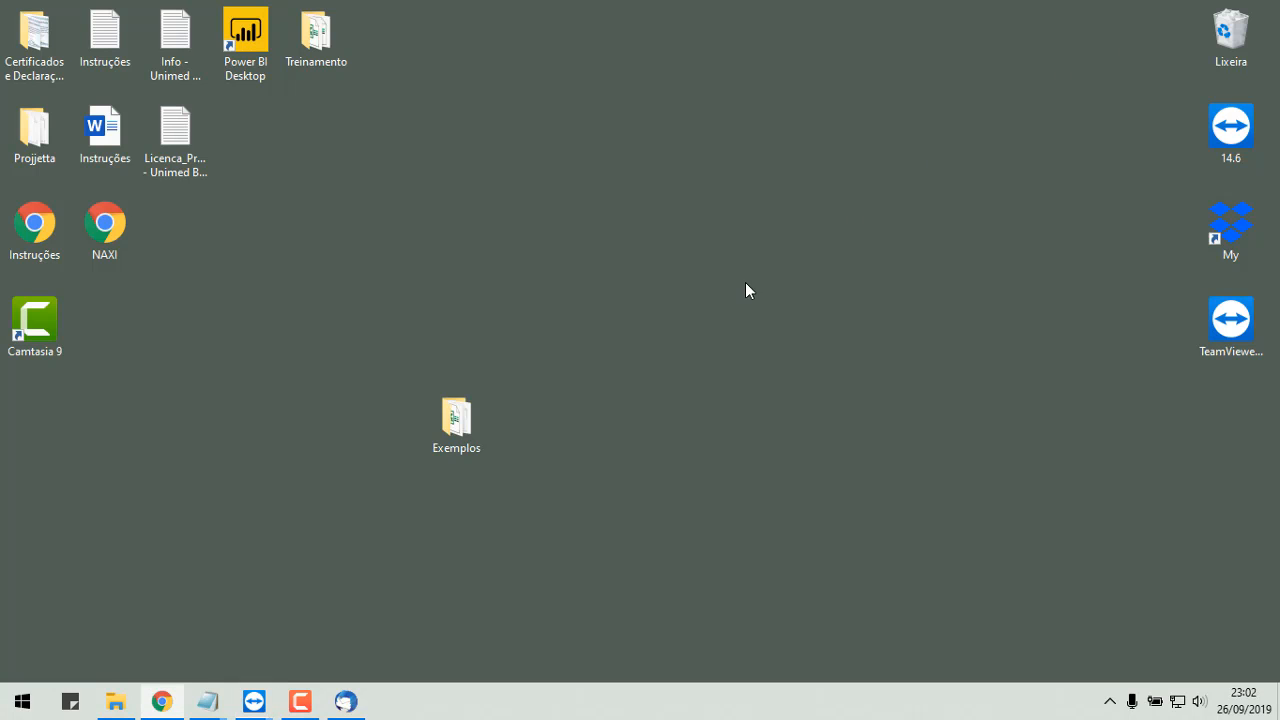
double_click(457, 429)
double_click(426, 242)
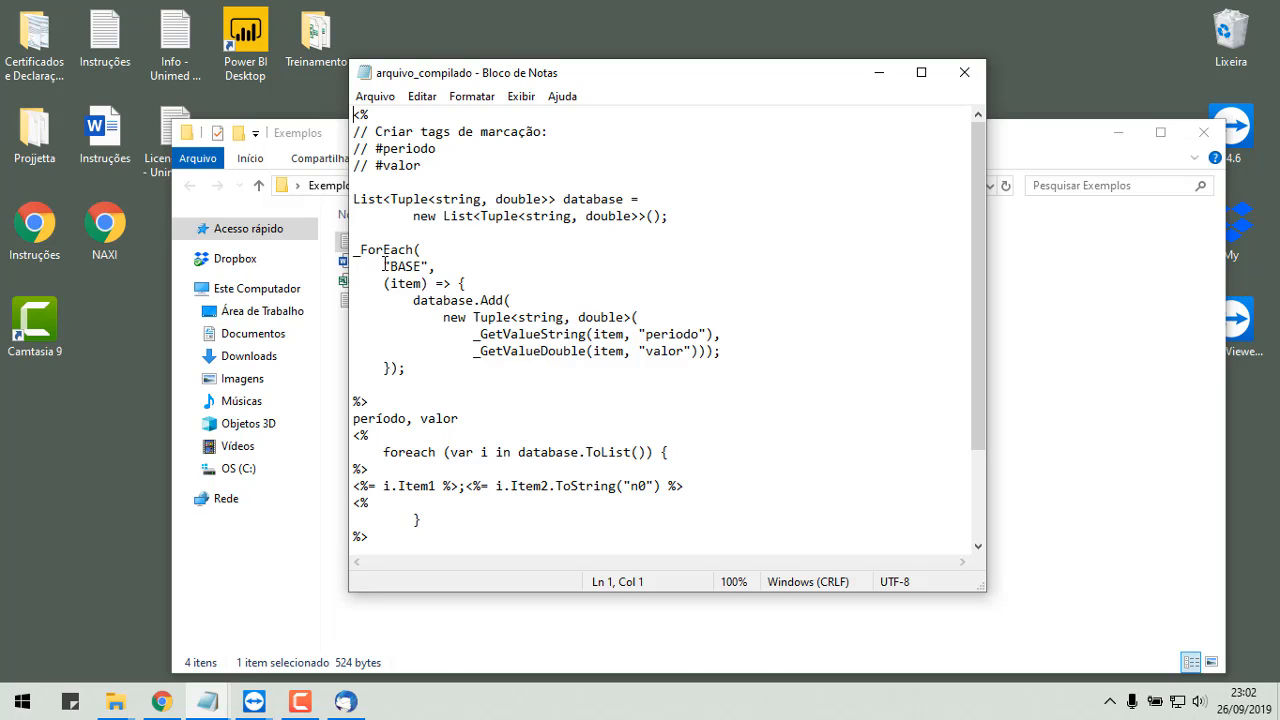
Examine the arquivo_compilado script, matching the #periodo and #valor tags with the fields read inside the _ForEach block.
scroll(603, 463, down, 3)
scroll(603, 463, up, 3)
scroll(434, 509, down, 3)
scroll(413, 510, up, 3)
drag(380, 530, 382, 46)
click(412, 150)
mouse_move(383, 148)
mouse_down()
mouse_move(449, 149)
mouse_move(399, 165)
mouse_up()
drag(648, 334, 698, 352)
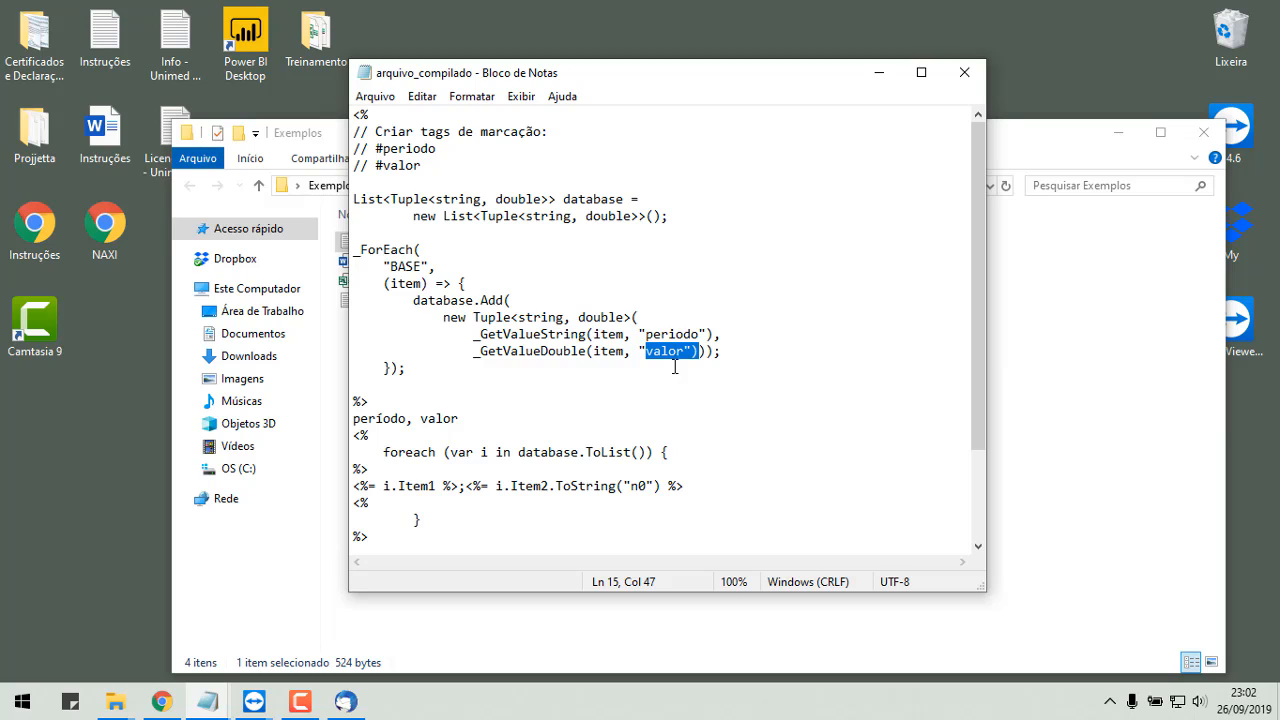
drag(434, 165, 385, 148)
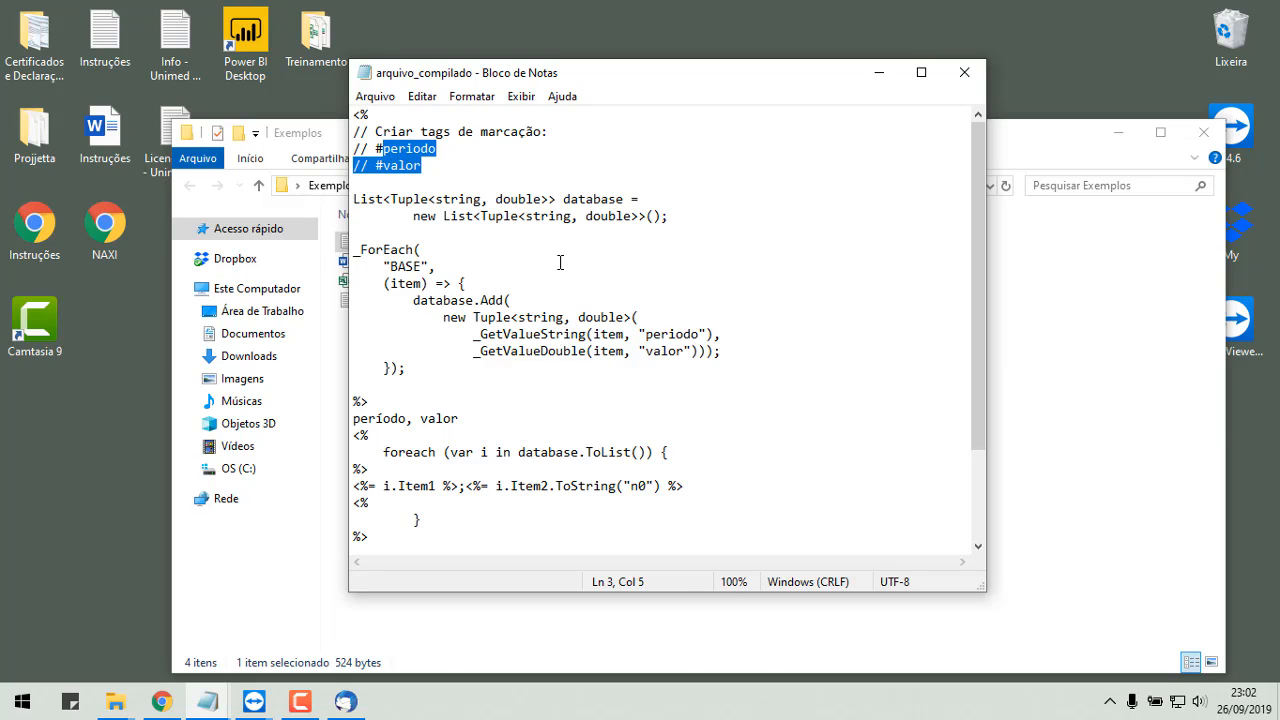
Examine the script's output loop and RESTANTE EM HTML line, and close the file and minimize the Exemplos folder.
scroll(552, 350, down, 3)
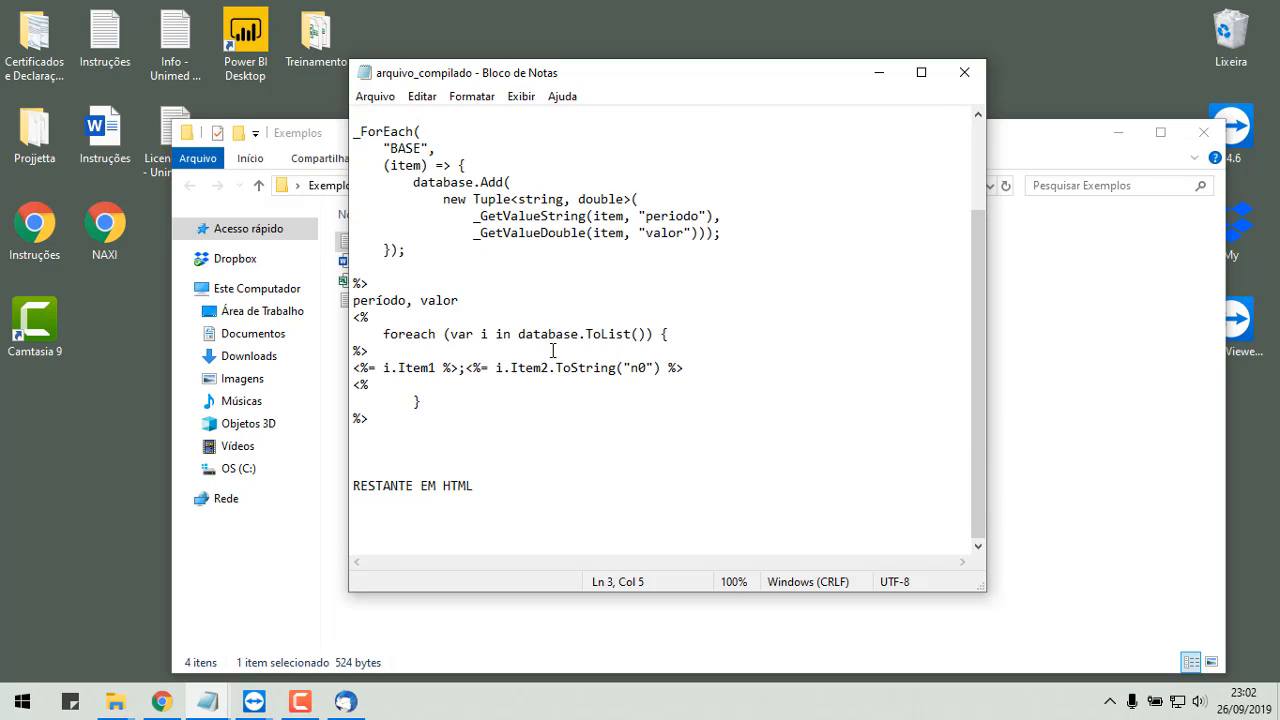
drag(506, 479, 352, 485)
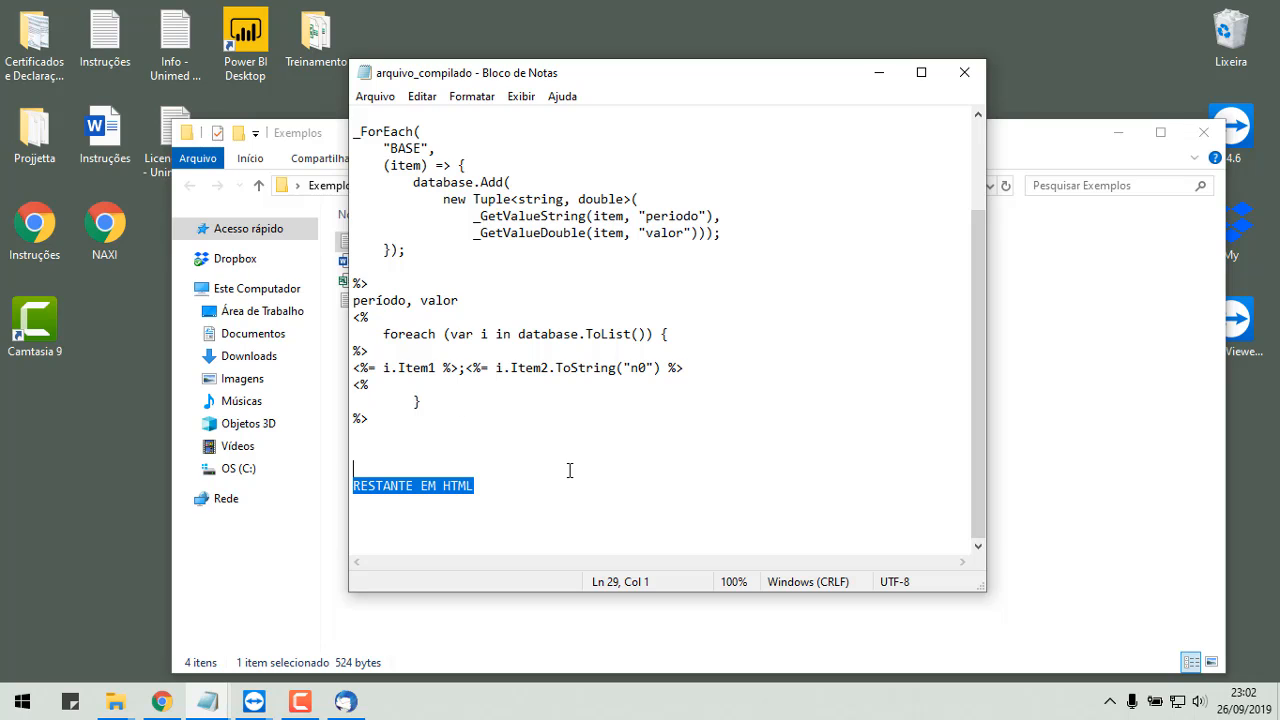
scroll(486, 415, up, 2)
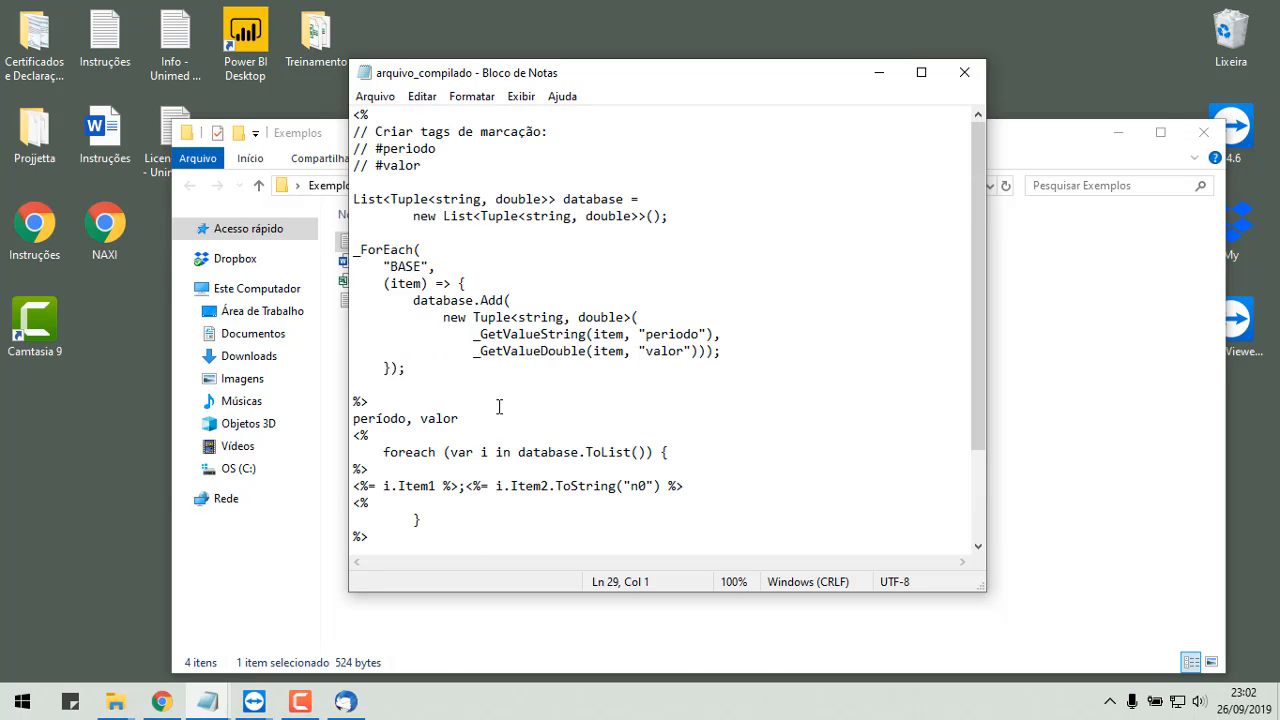
click(964, 72)
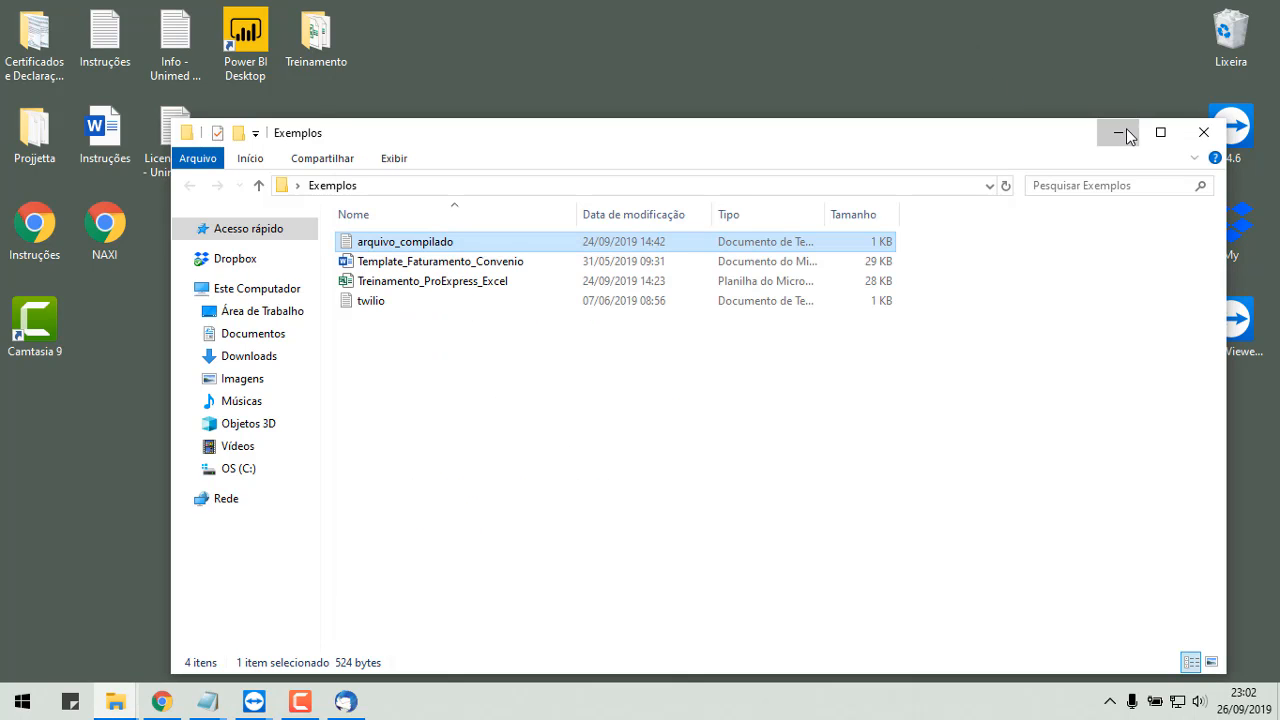
click(1118, 132)
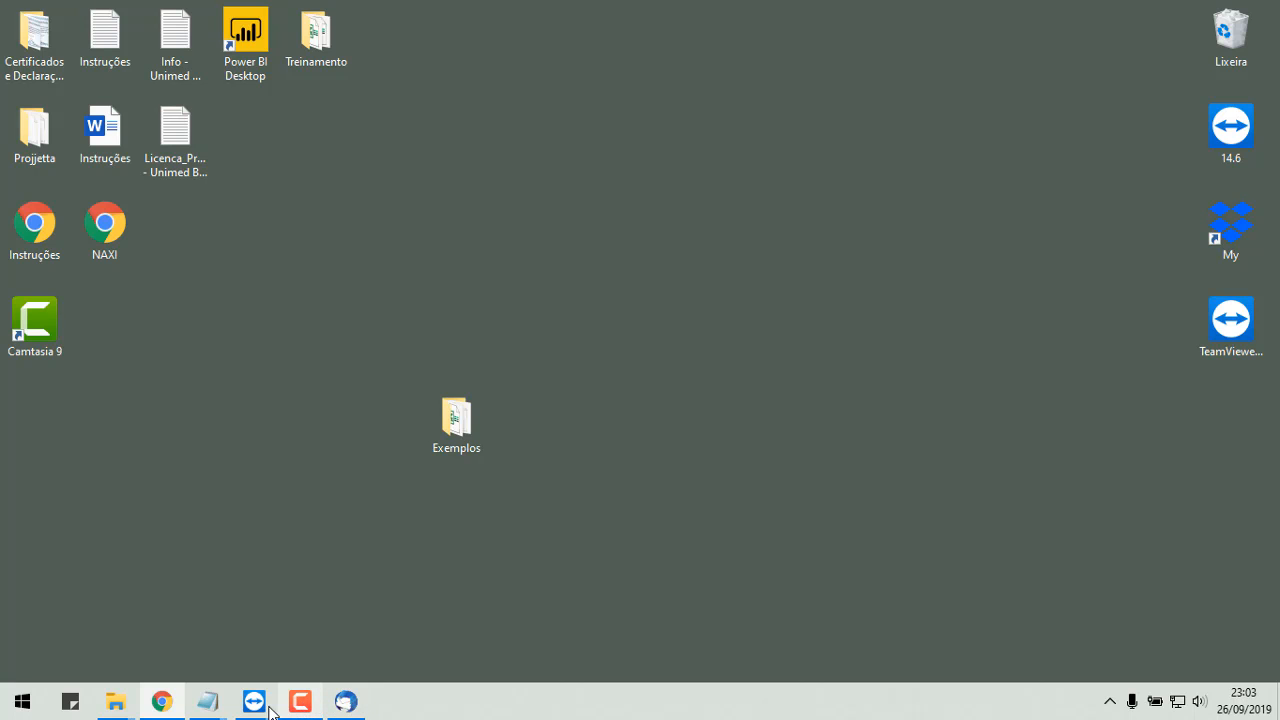
Switch back to the PROPC001 TeamViewer session and open the job Treinamento ProExpress AC1 Diretório for editing.
mouse_move(254, 700)
click(309, 658)
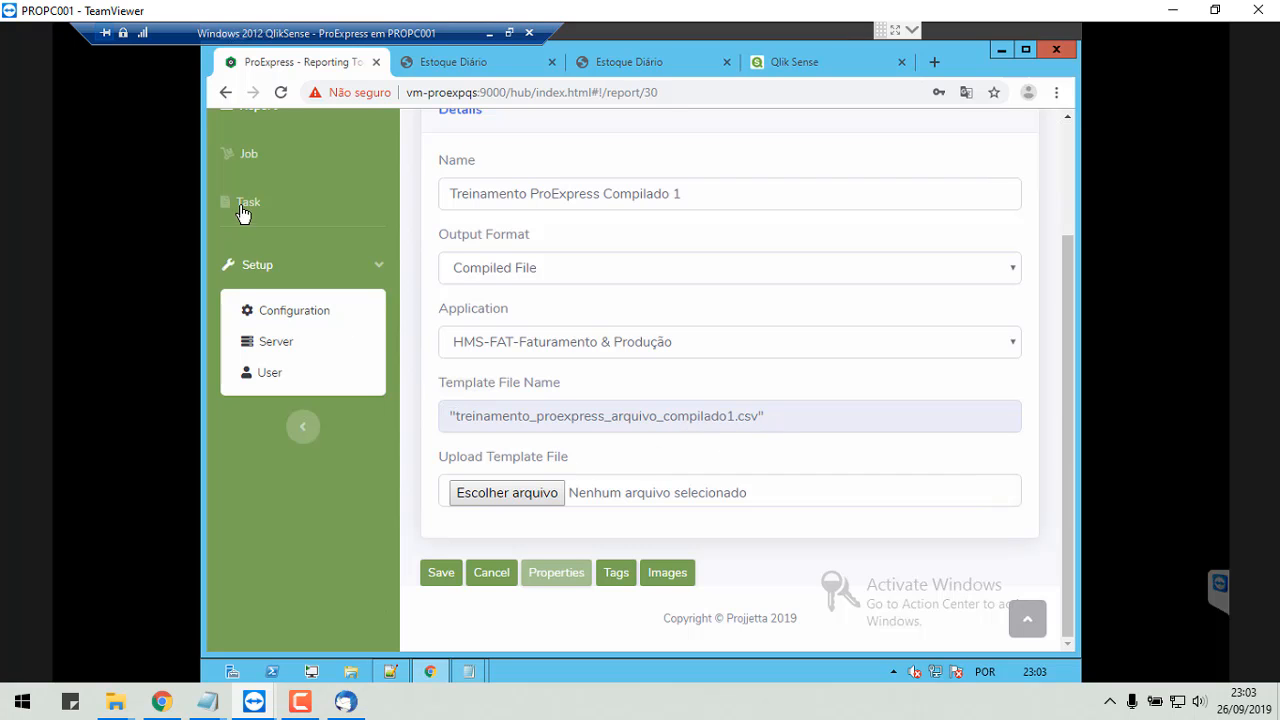
scroll(334, 237, up, 3)
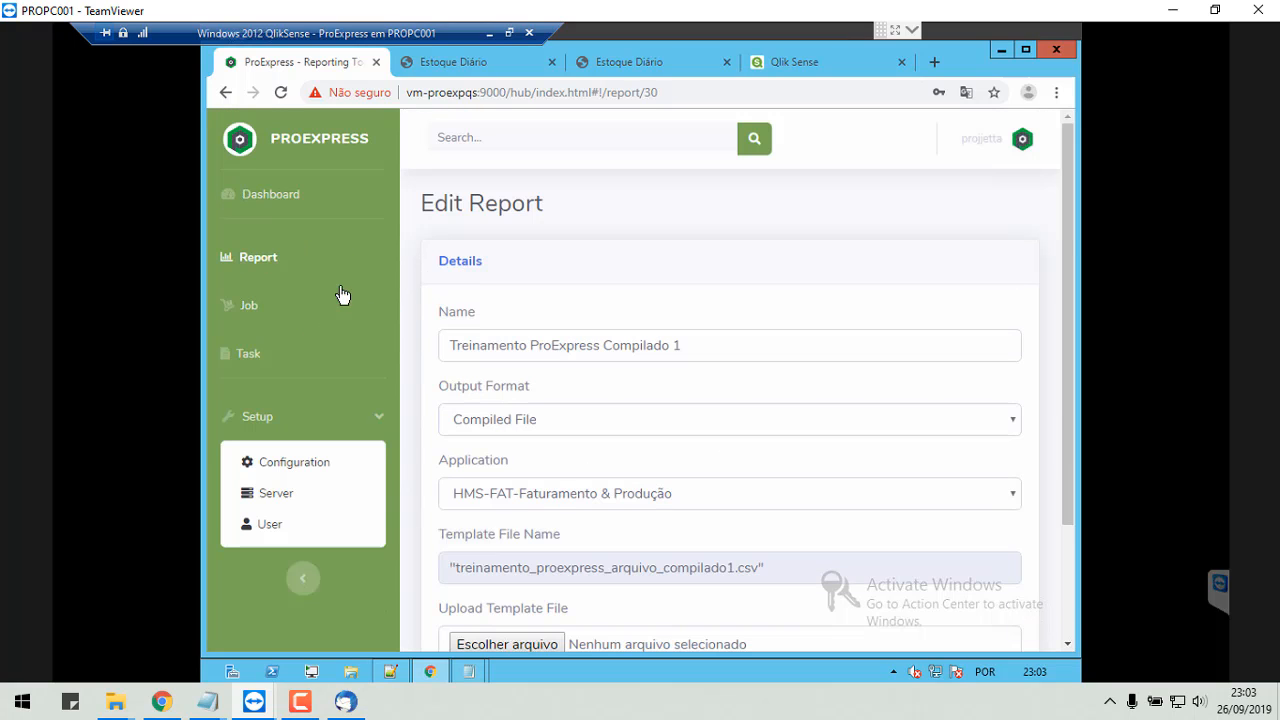
click(246, 306)
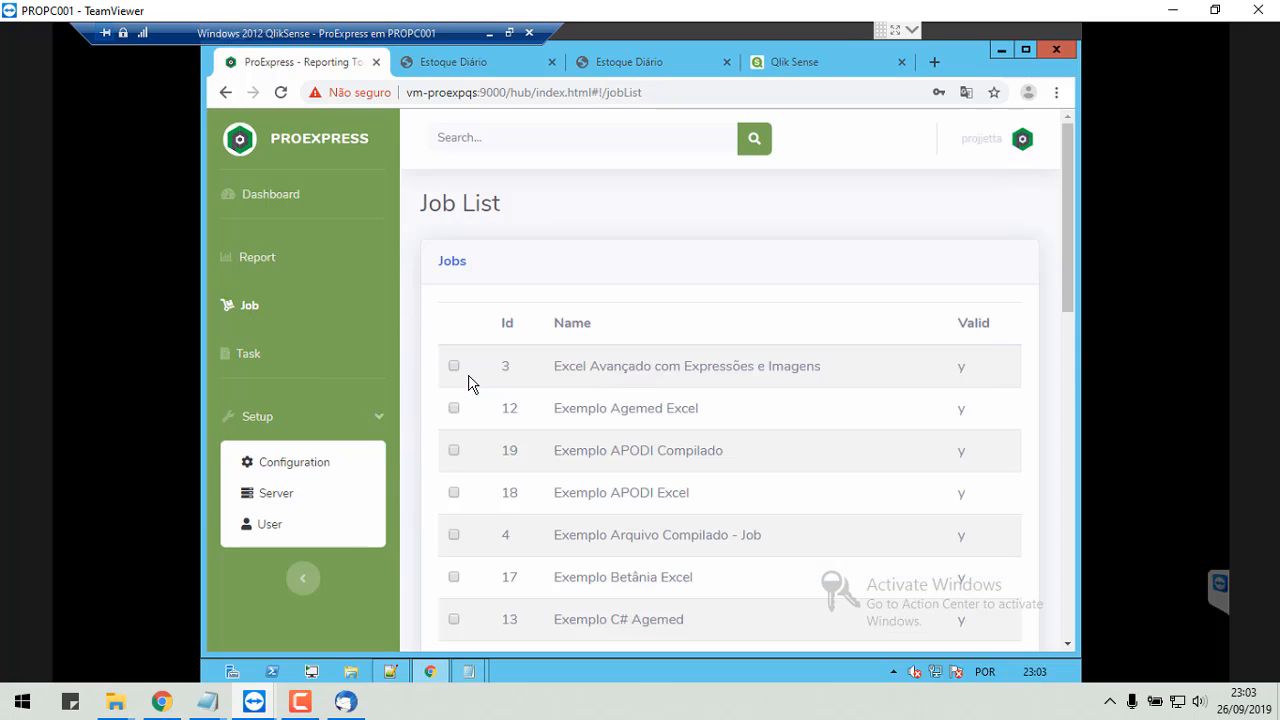
scroll(531, 500, down, 6)
scroll(535, 495, down, 4)
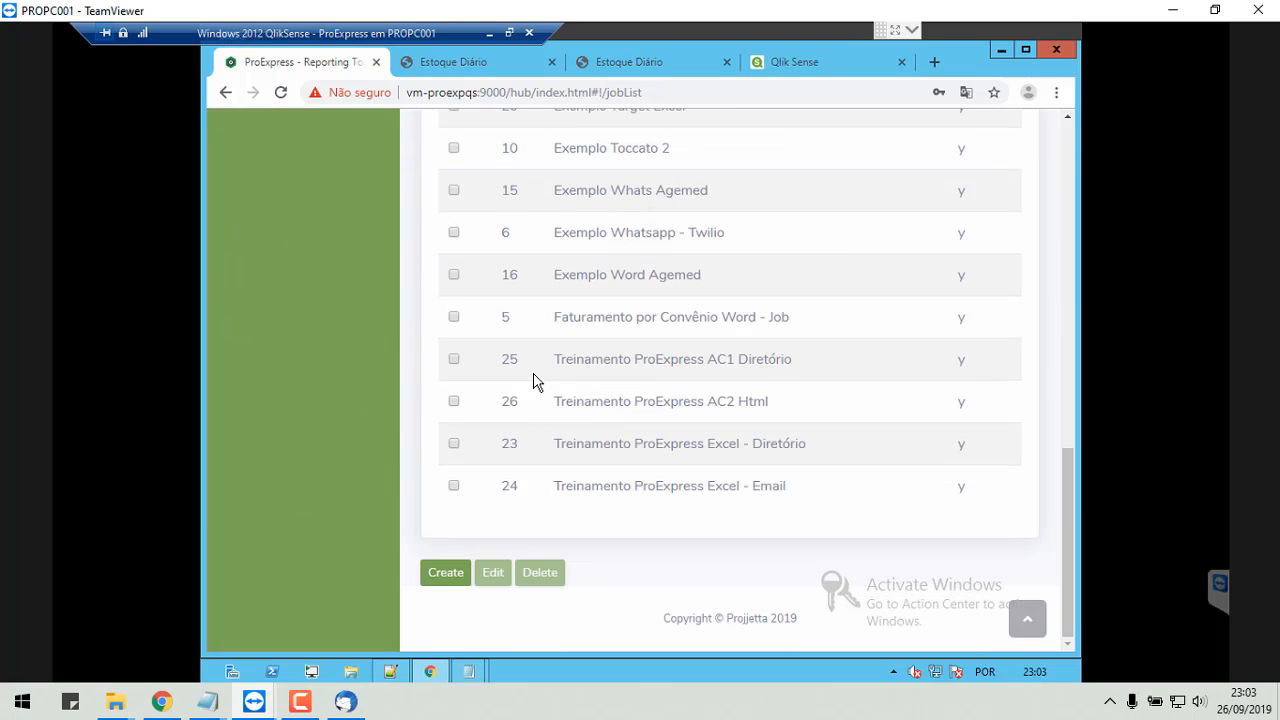
click(453, 362)
click(491, 575)
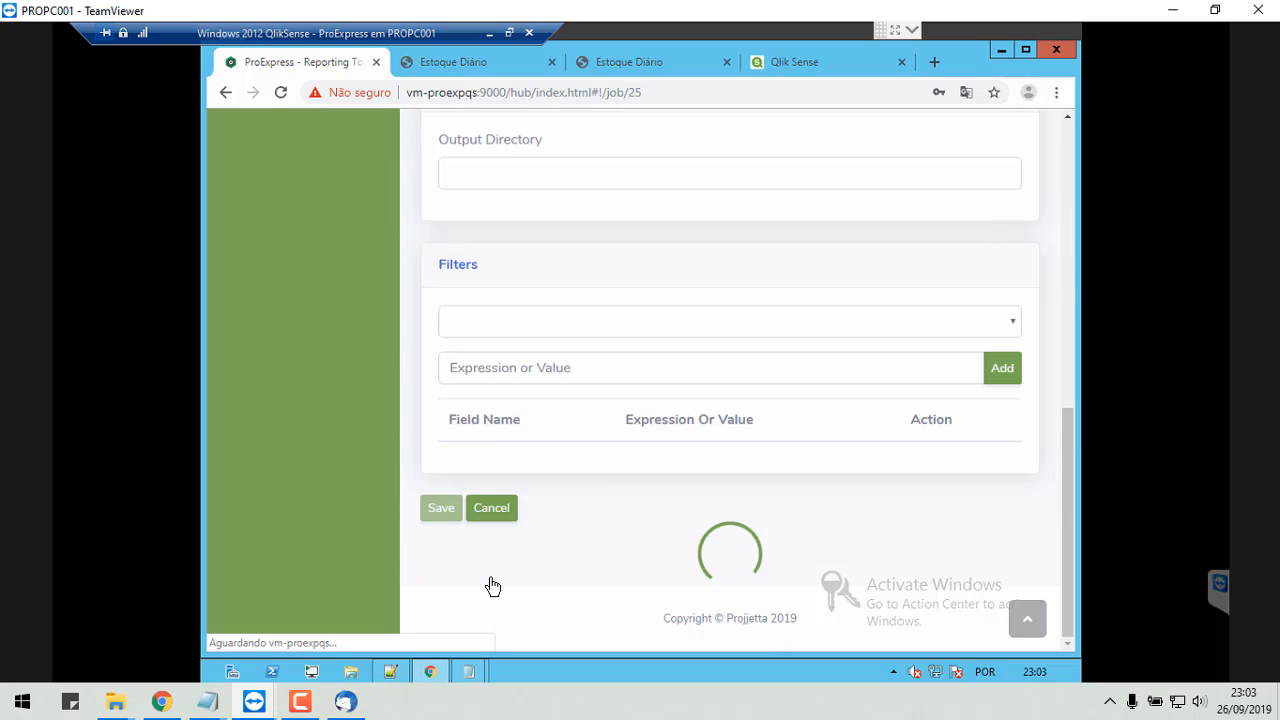
Review the directory job's details, file distribution type, output file name, output directory and filters.
scroll(608, 457, up, 10)
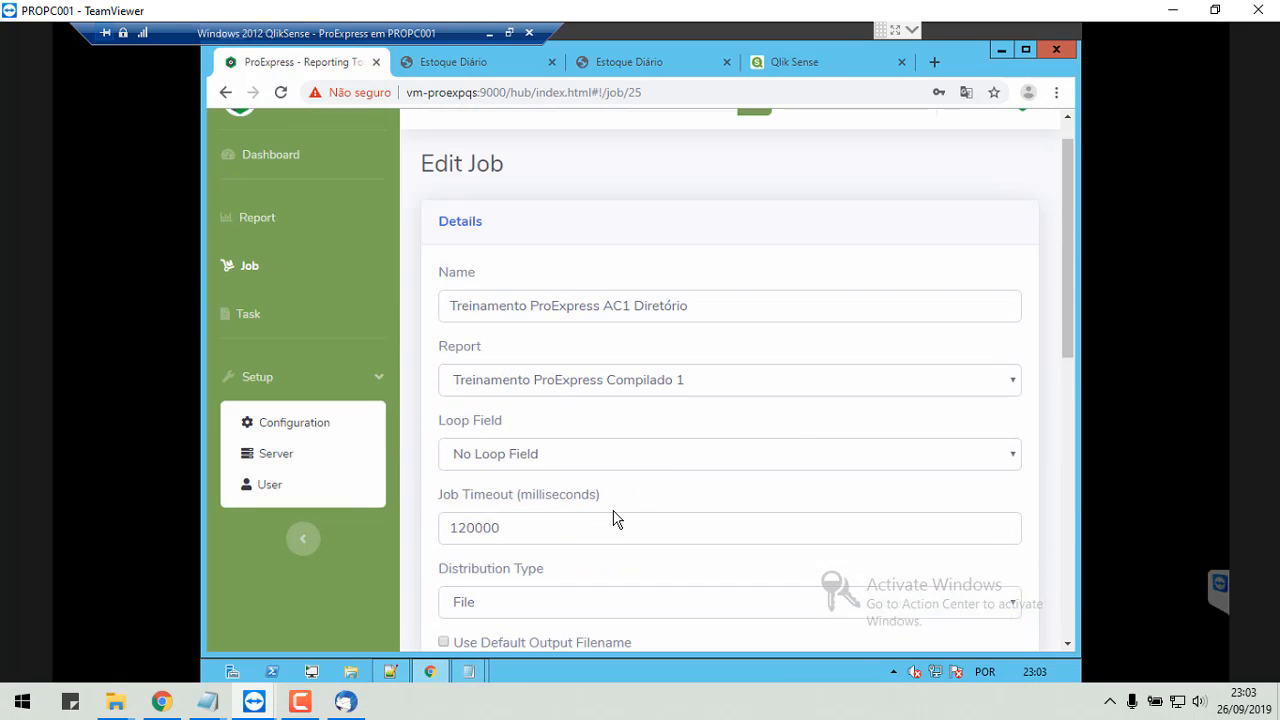
scroll(520, 390, down, 5)
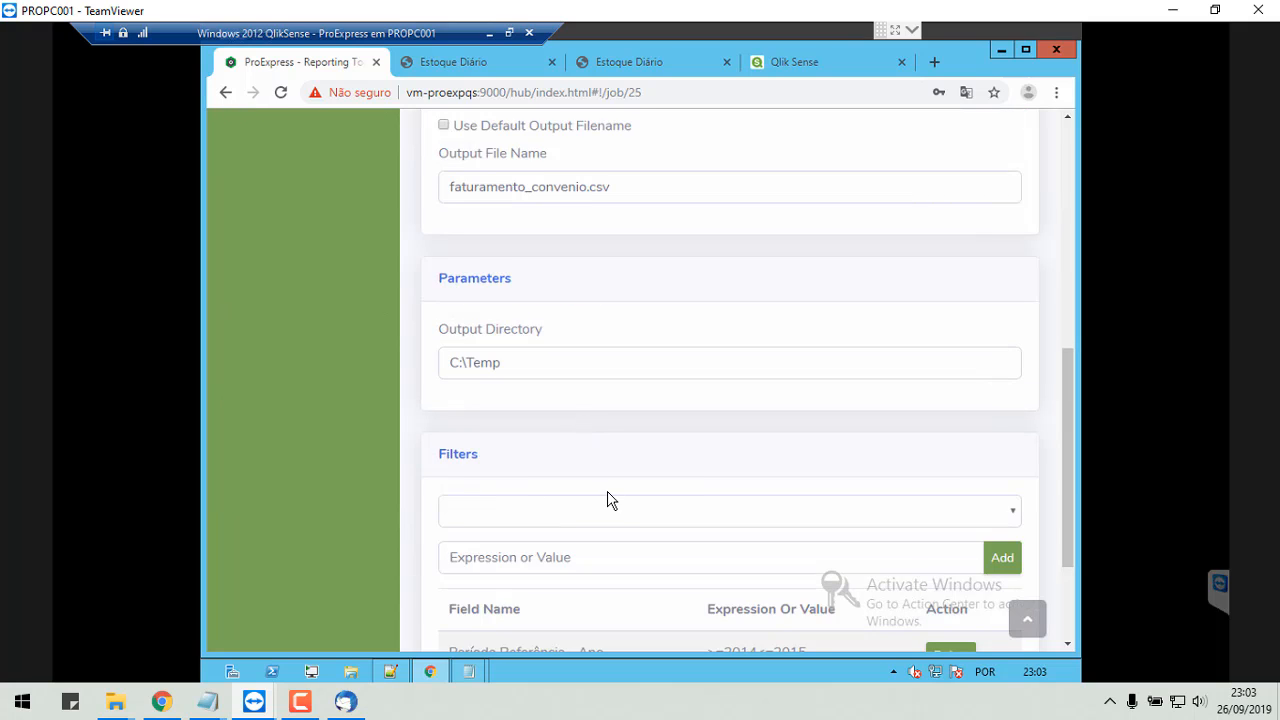
scroll(606, 500, down, 2)
scroll(608, 512, up, 7)
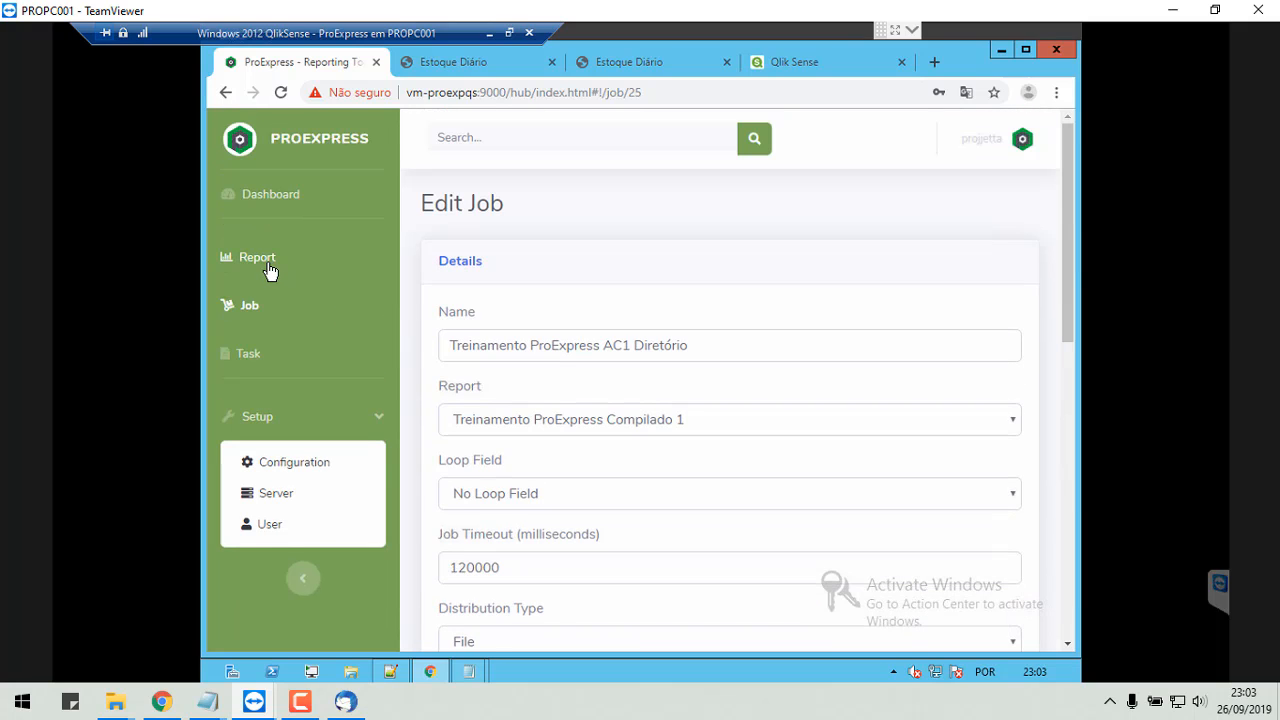
Open the report Treinamento ProExpress Compilado 1 for editing and look through its output format options, keeping Compiled File.
click(268, 266)
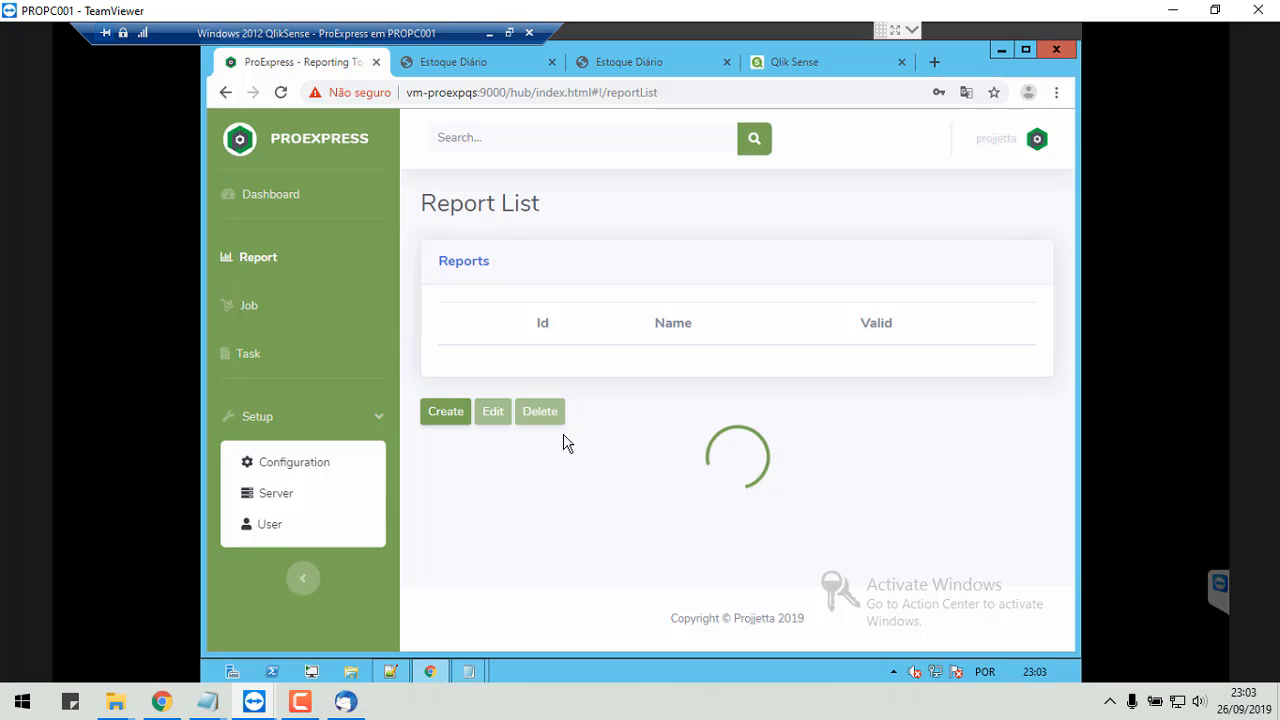
scroll(540, 420, down, 10)
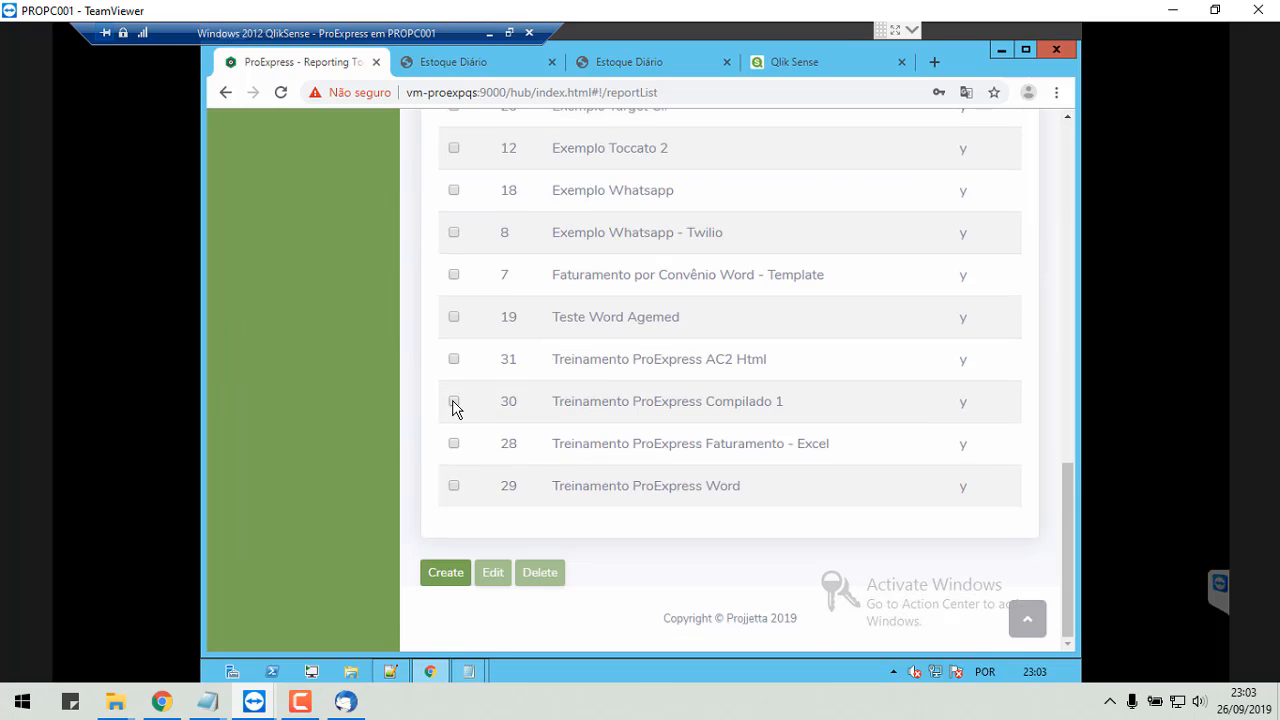
click(452, 403)
click(492, 572)
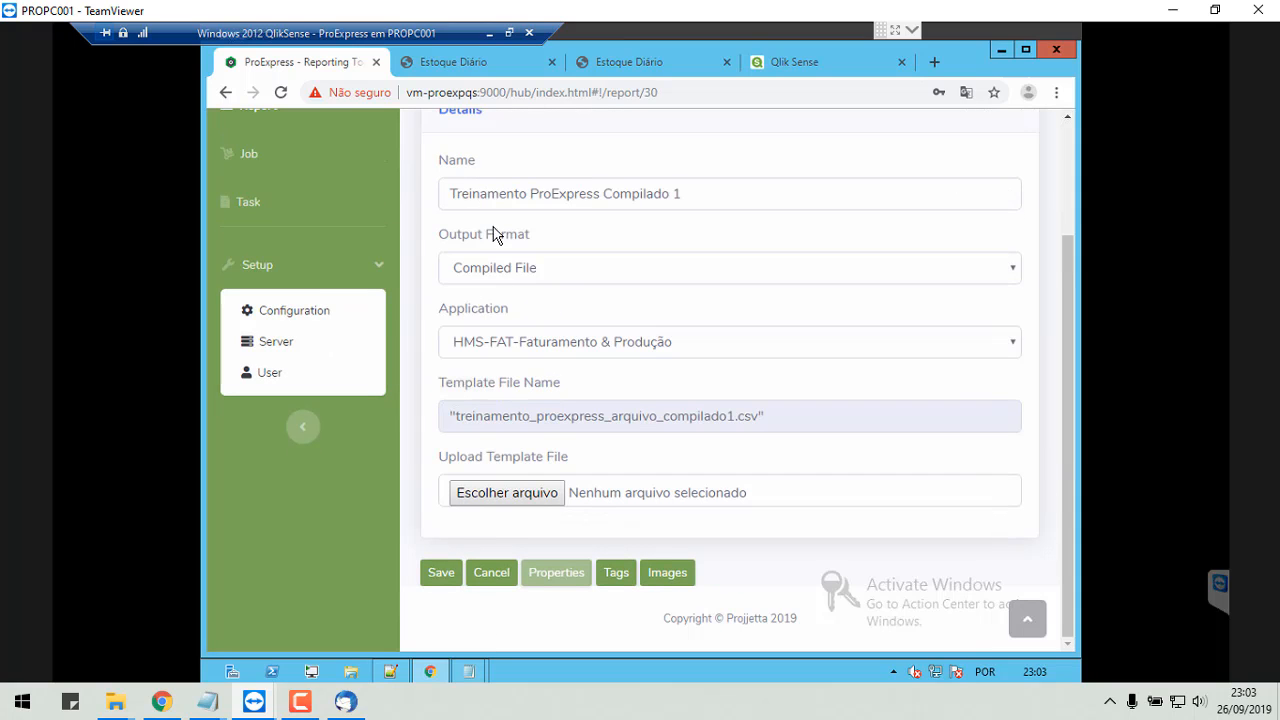
click(510, 278)
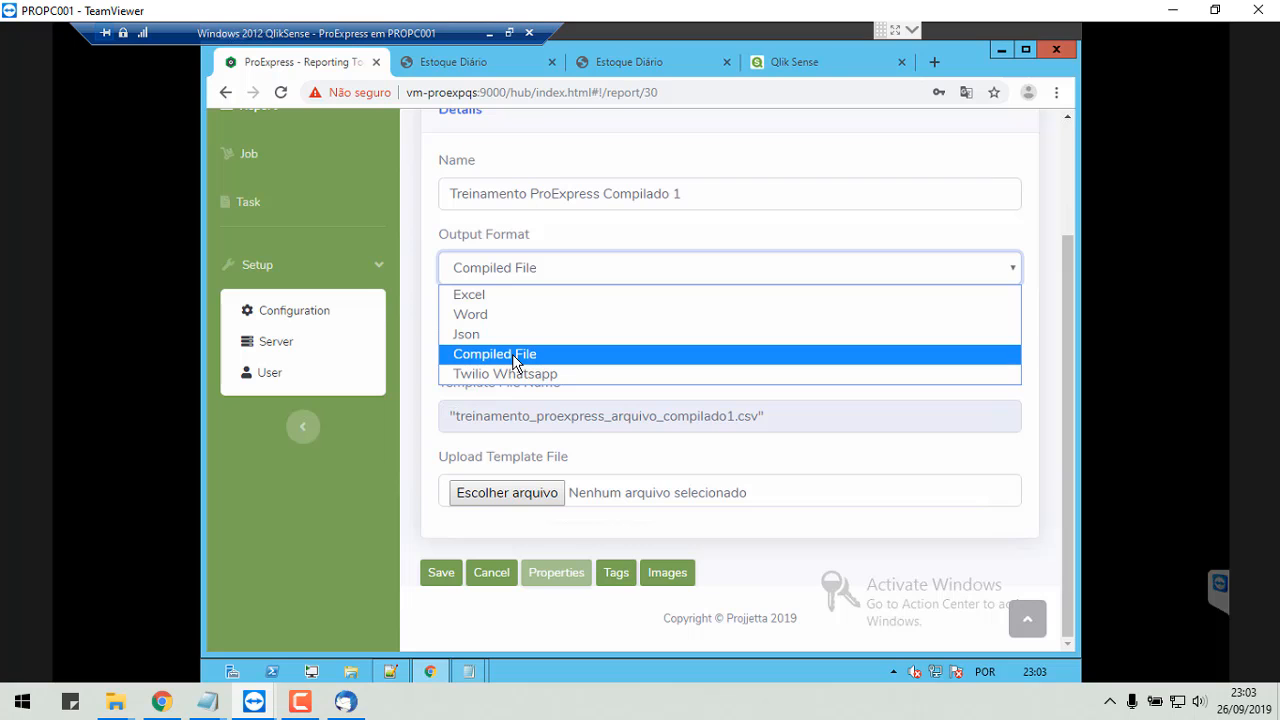
click(571, 268)
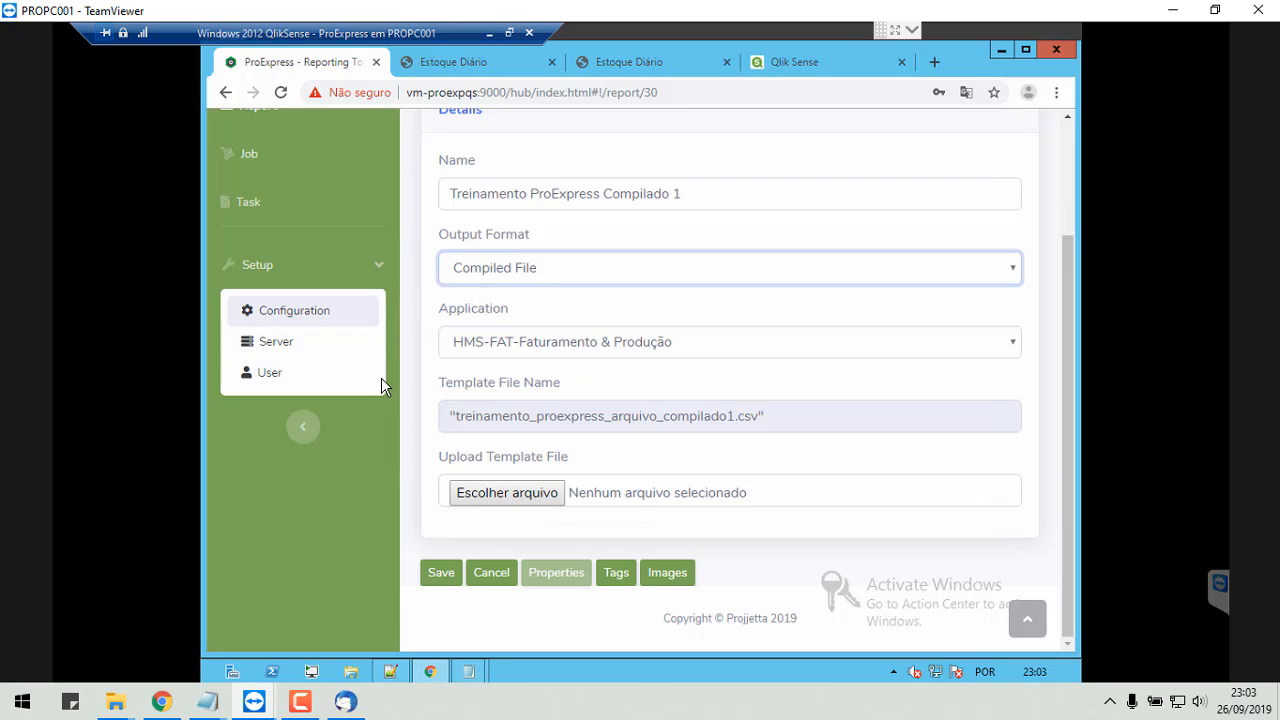
Open the task Treinamento ProExpress Excel Email for editing and bring up its details.
click(255, 205)
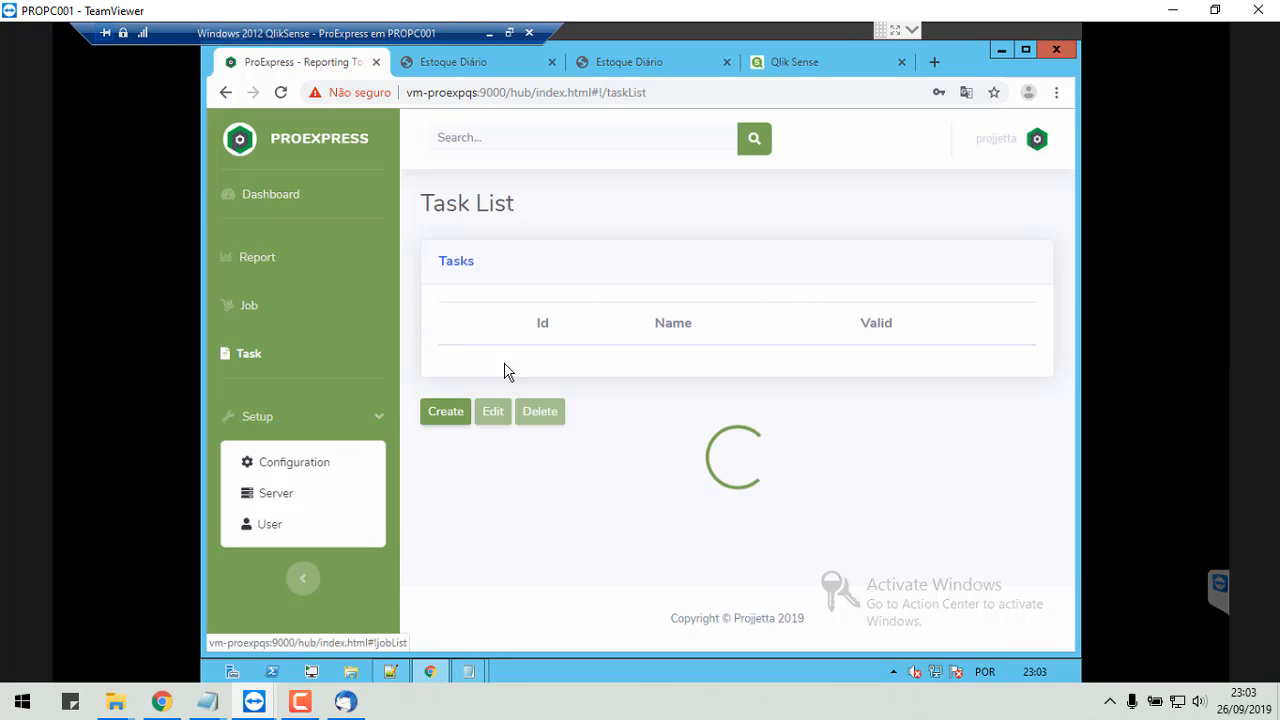
scroll(510, 443, down, 10)
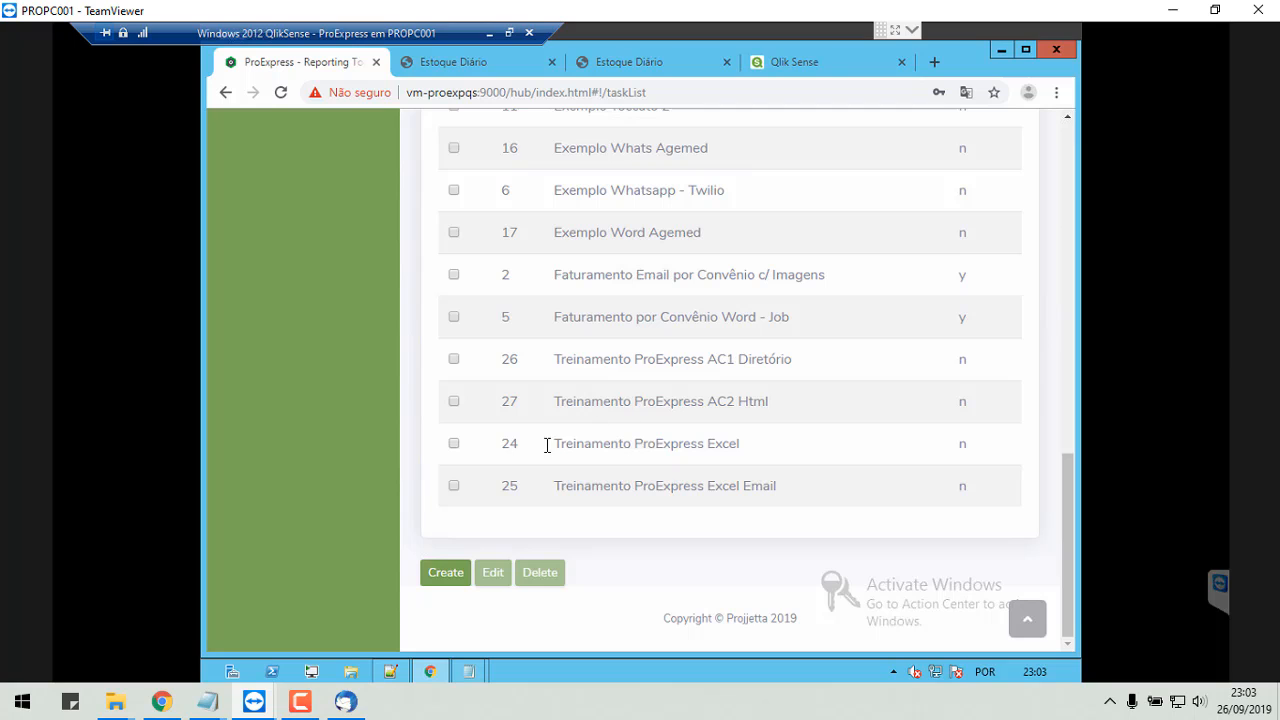
scroll(645, 420, up, 1)
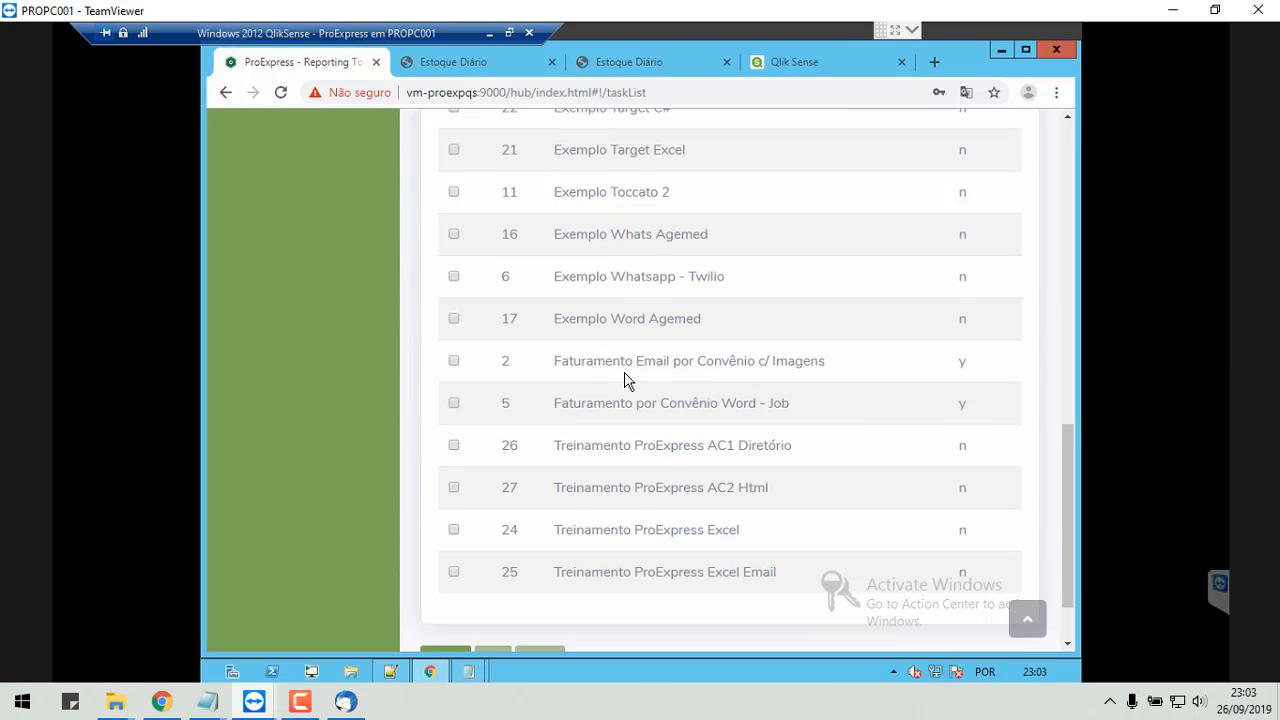
scroll(697, 475, down, 1)
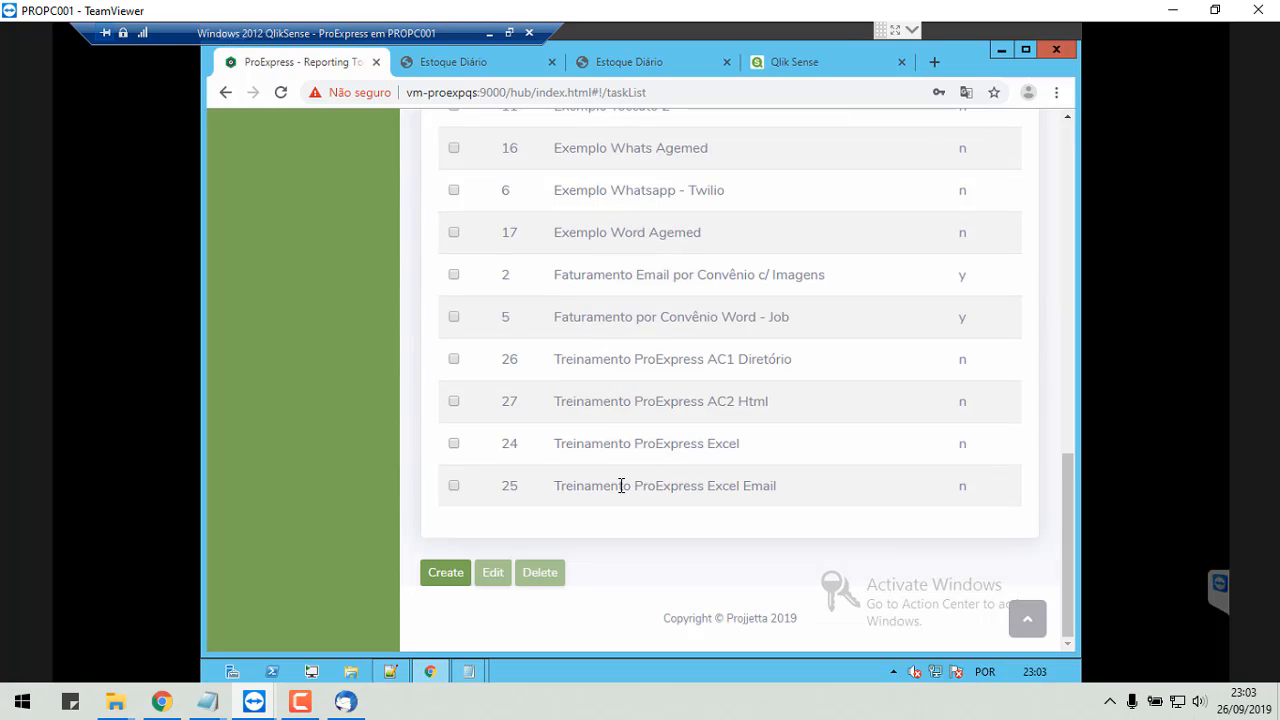
click(454, 485)
click(493, 574)
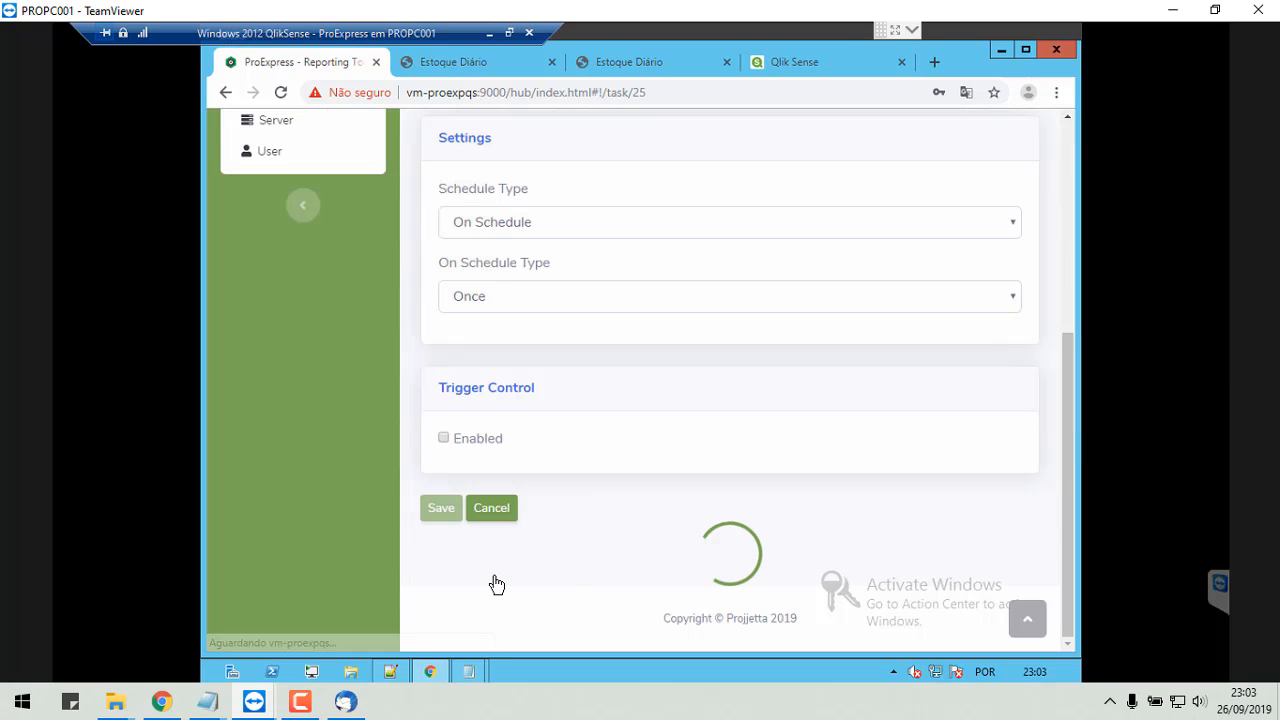
scroll(687, 473, up, 3)
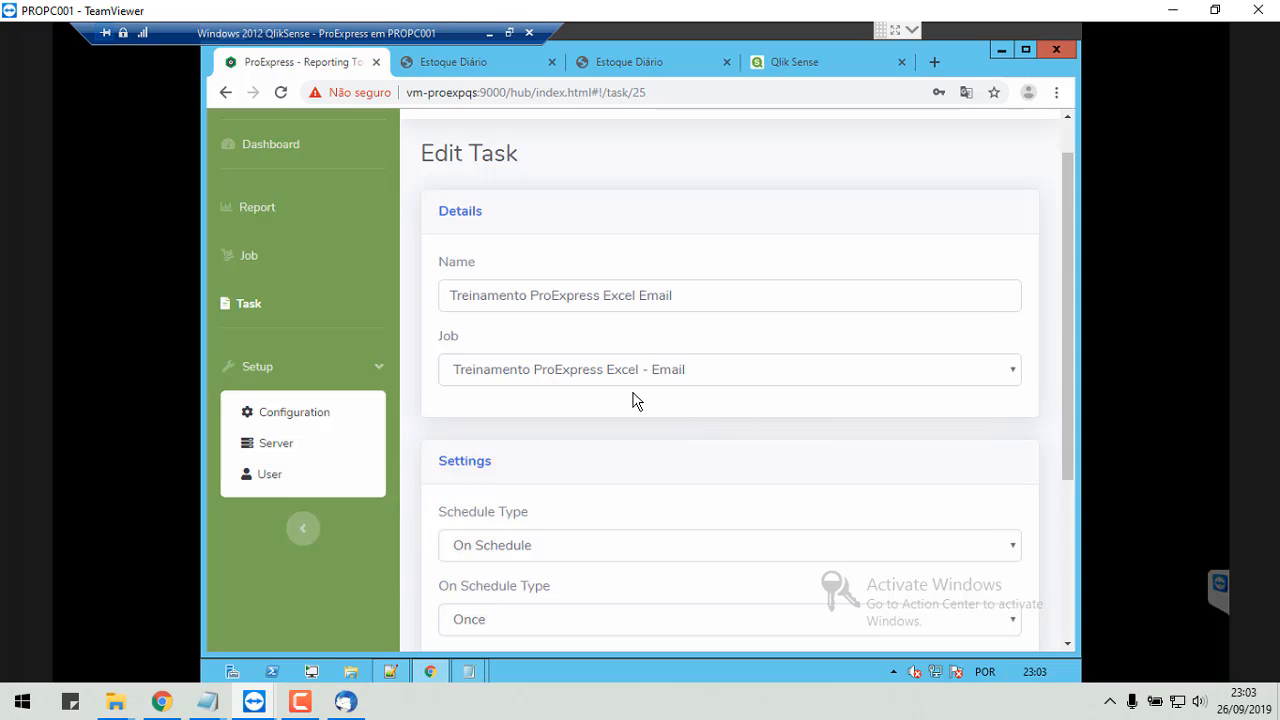
Choose Exemplo APODI Compilado as the task's job and review the schedule and trigger settings.
click(679, 381)
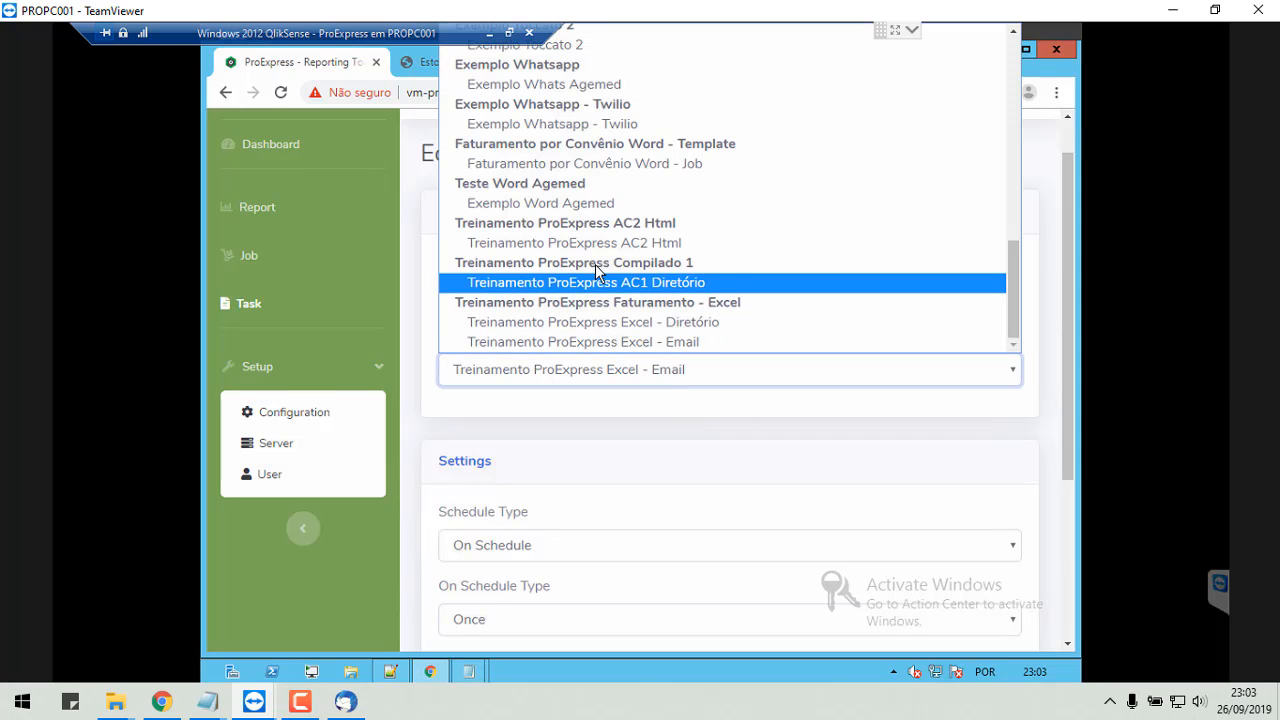
scroll(734, 322, up, 3)
scroll(734, 322, down, 4)
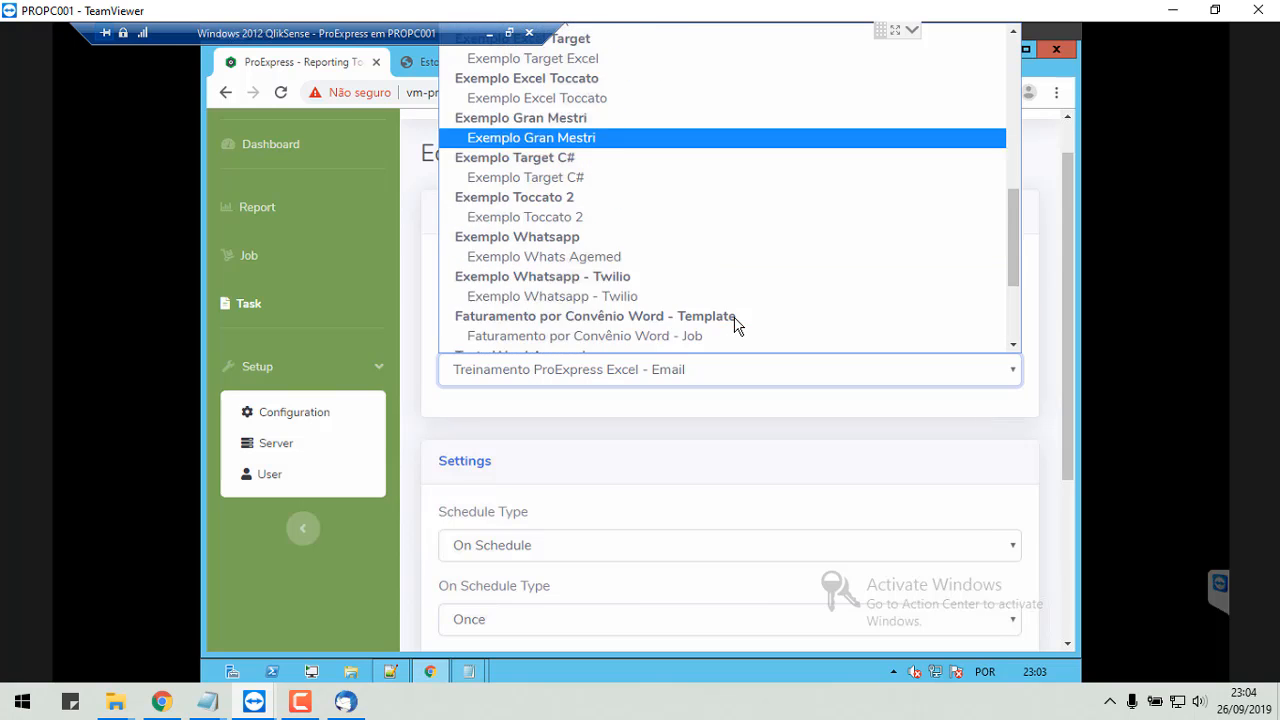
scroll(734, 322, up, 7)
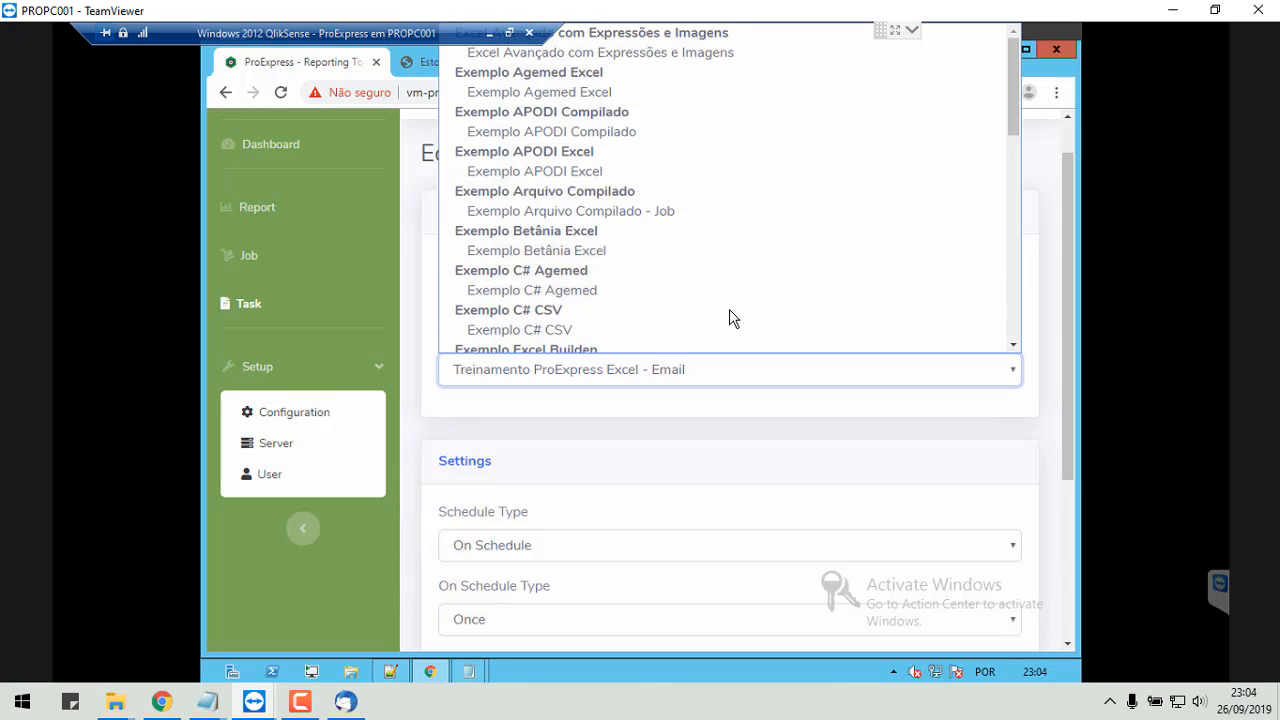
click(621, 135)
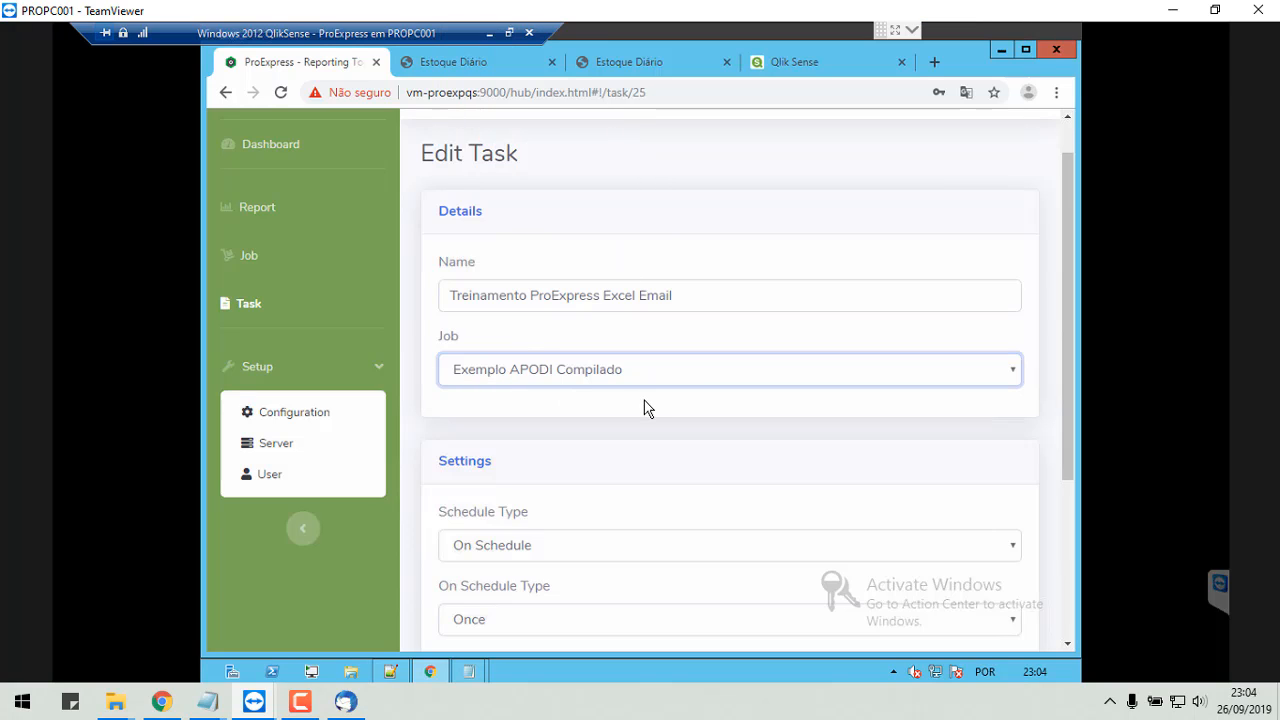
scroll(643, 434, down, 3)
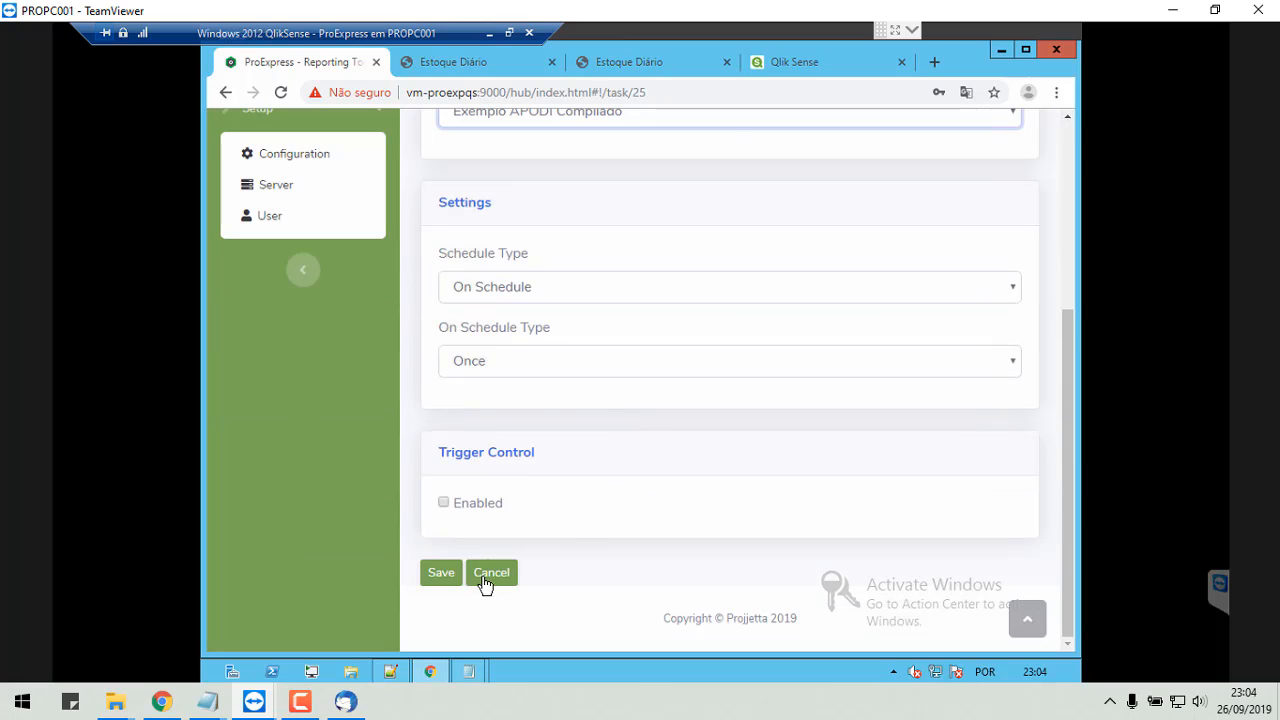
scroll(581, 403, up, 4)
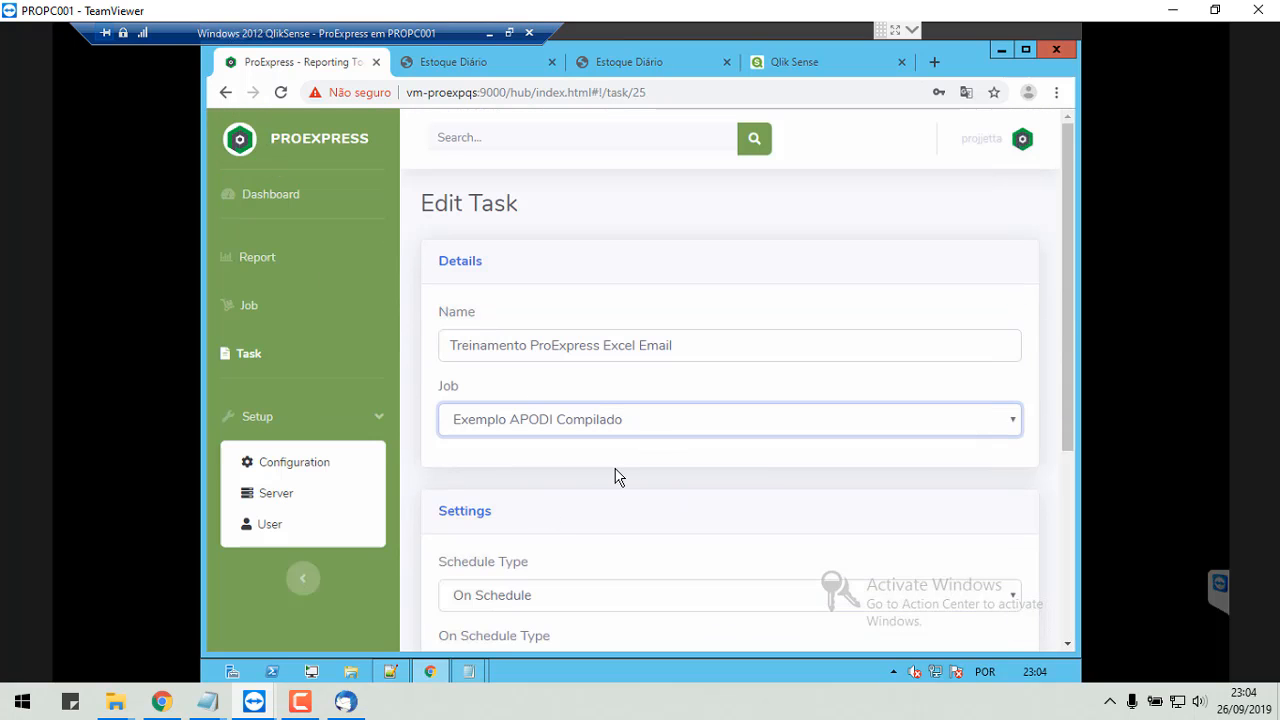
Browse to the Temp folder on the server's C: drive, close File Explorer, and check the local Thunderbird inbox before minimizing it.
click(350, 671)
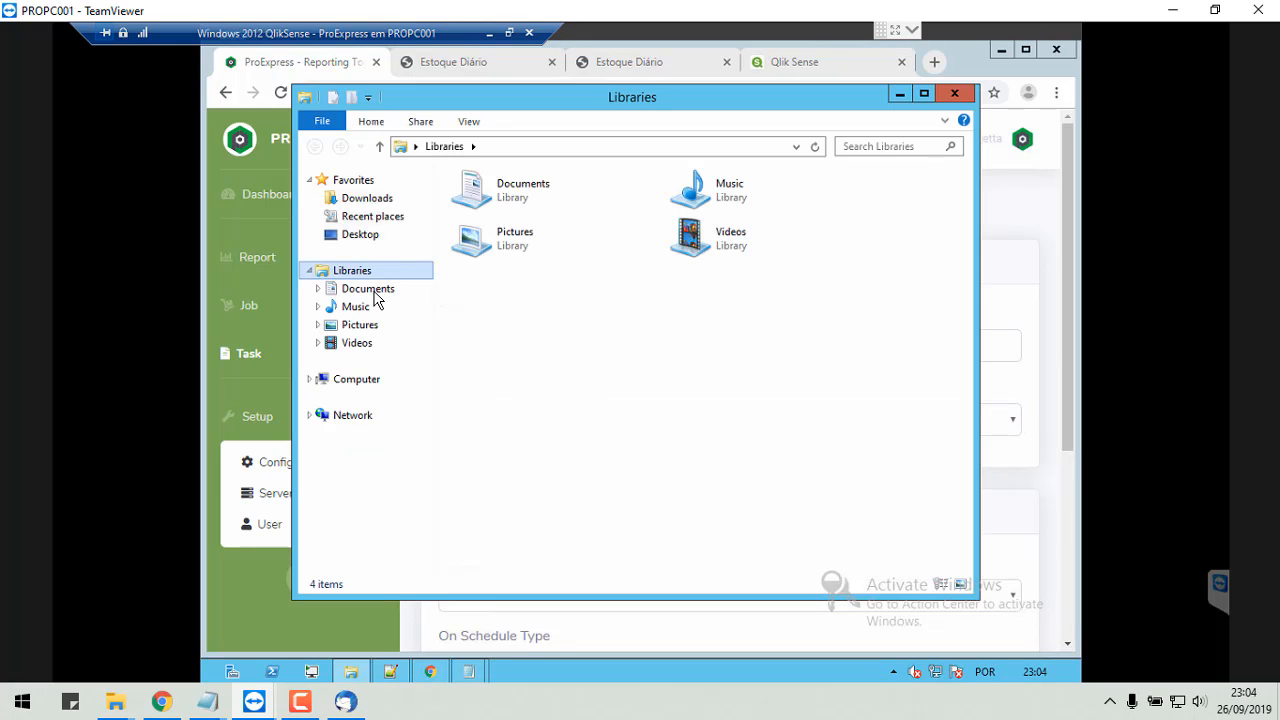
click(362, 379)
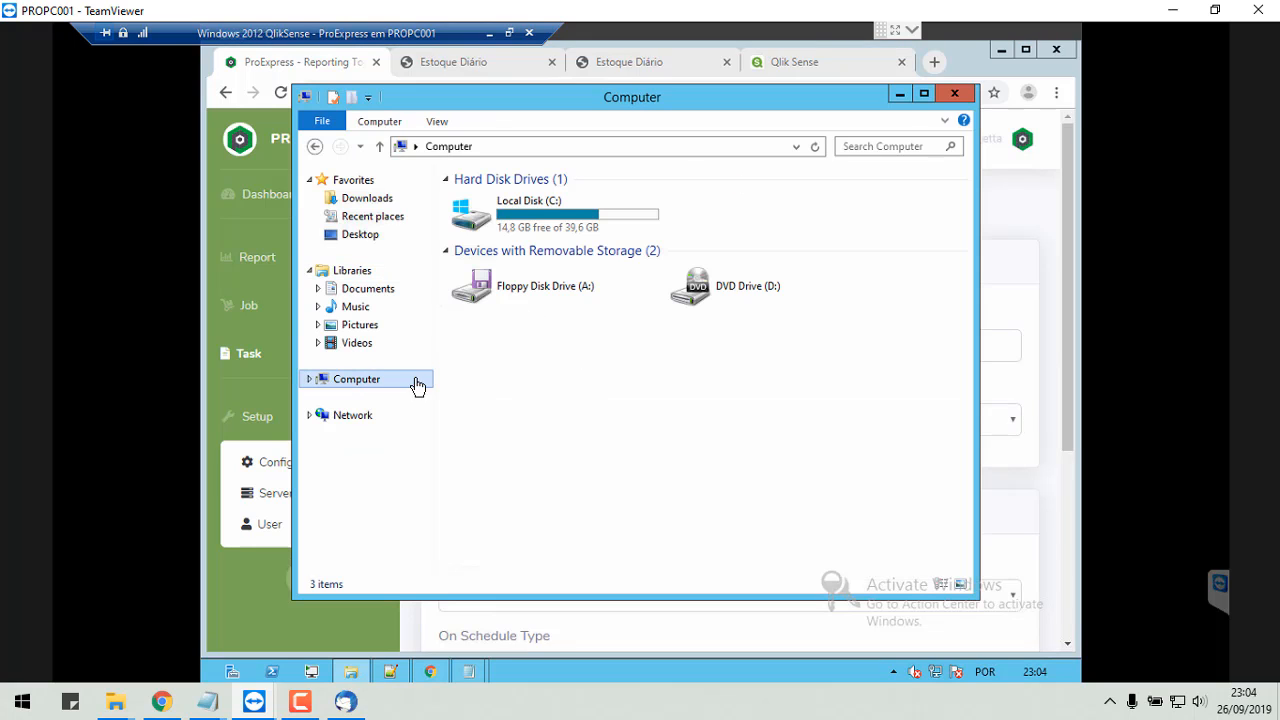
double_click(536, 214)
double_click(483, 309)
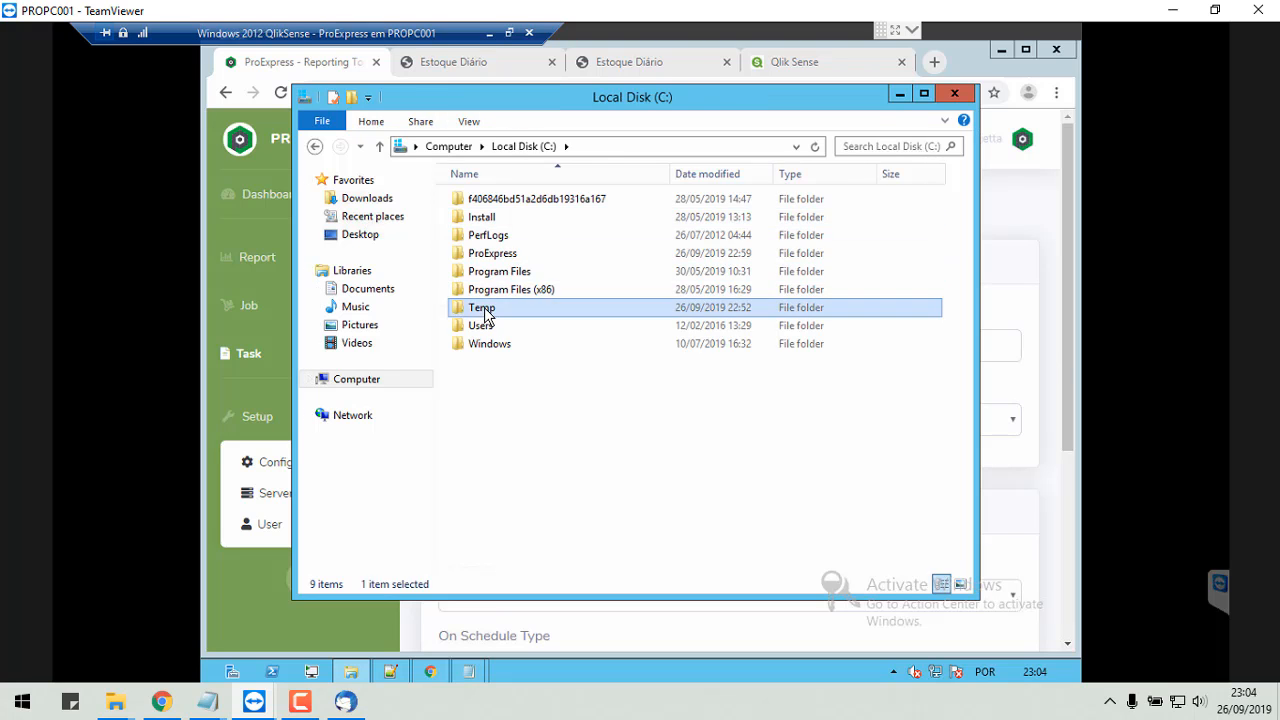
click(950, 94)
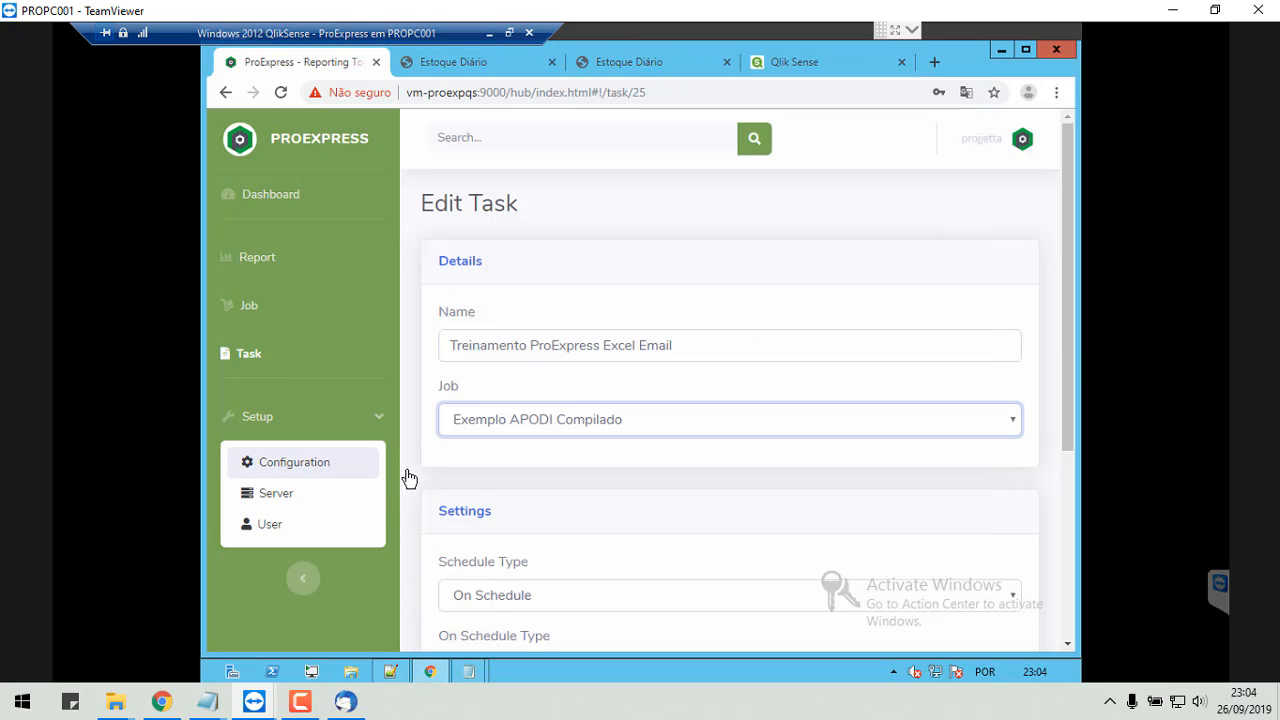
click(345, 701)
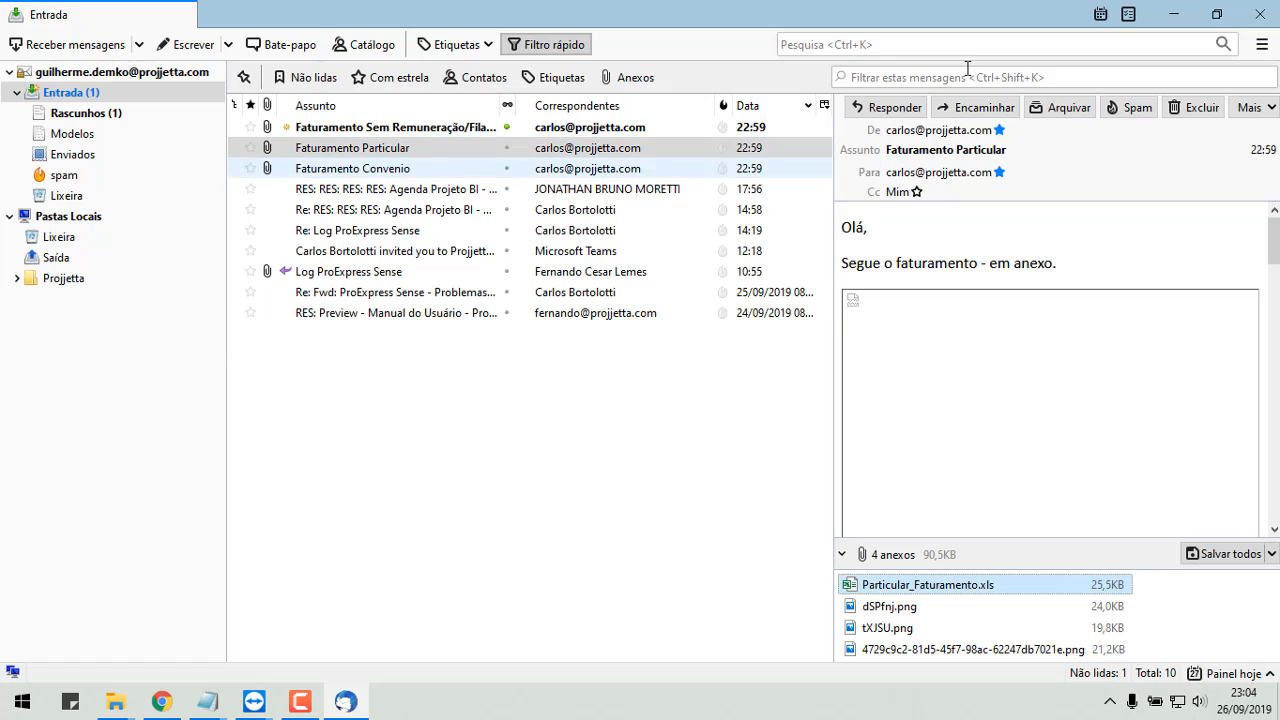
click(1174, 14)
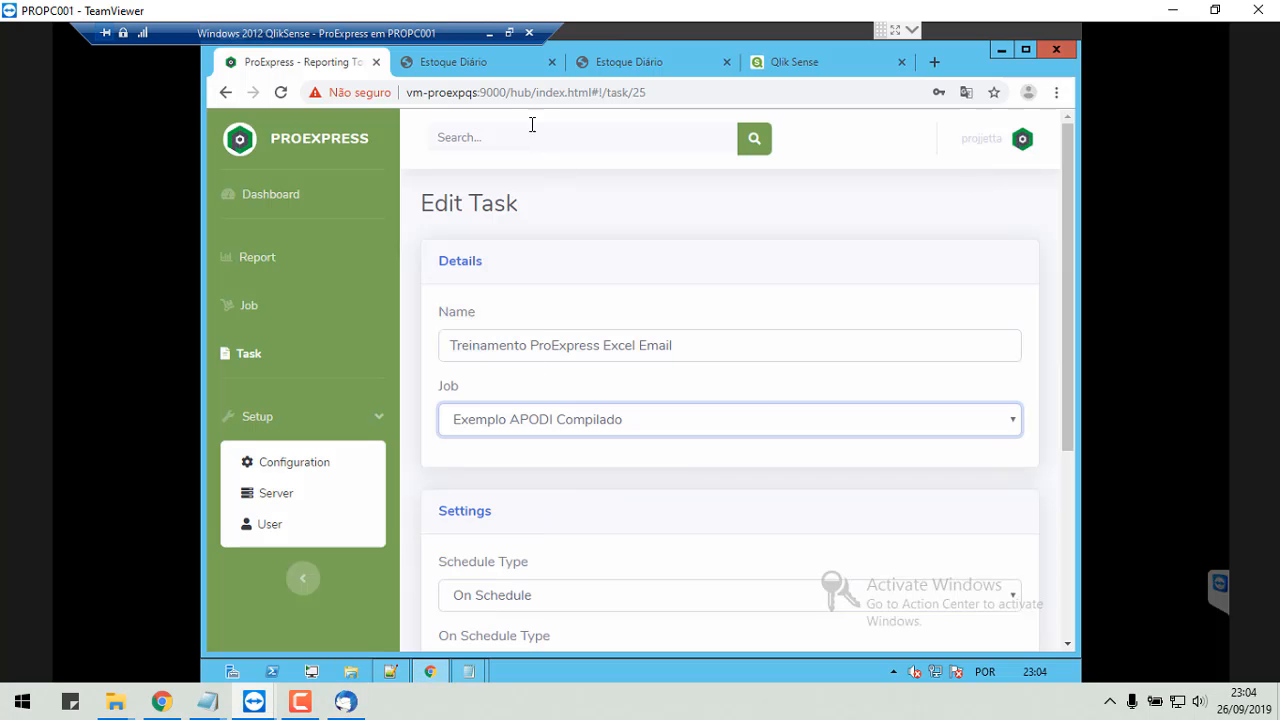
Examine the compiled report Faturamento_Compilado_Particular.html in the browser, including its file path and the full table of values.
click(484, 59)
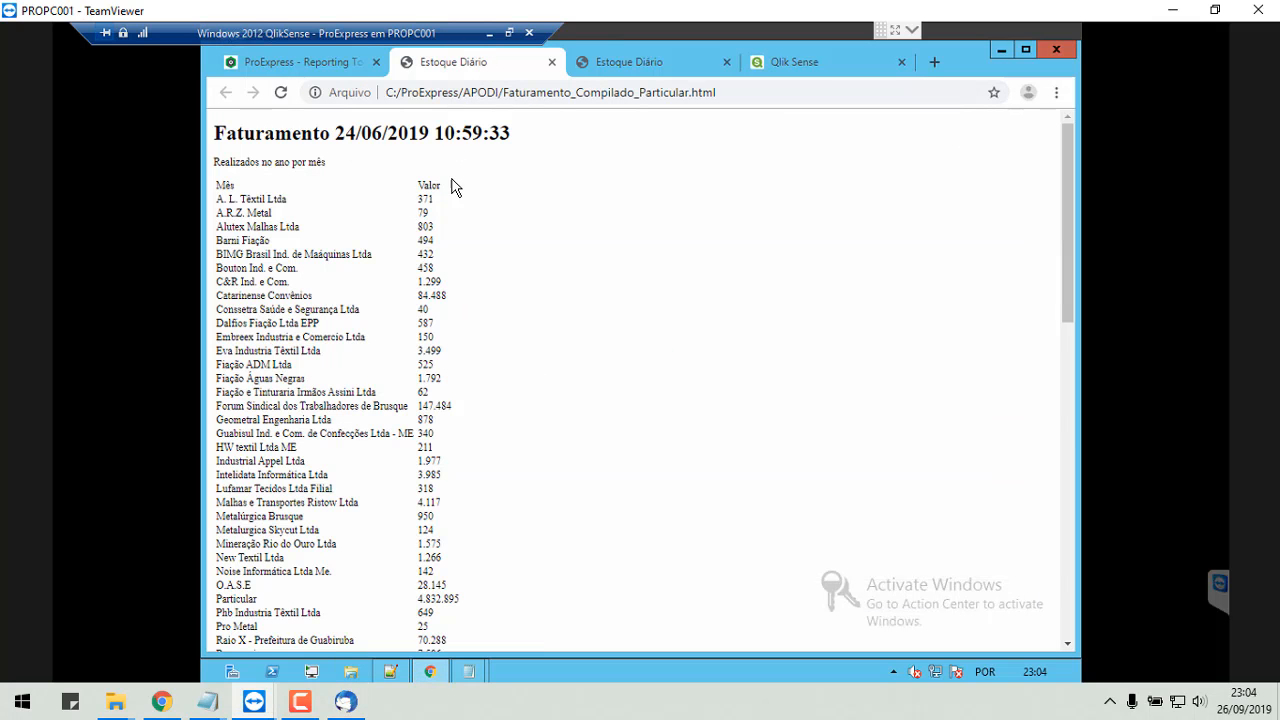
click(759, 93)
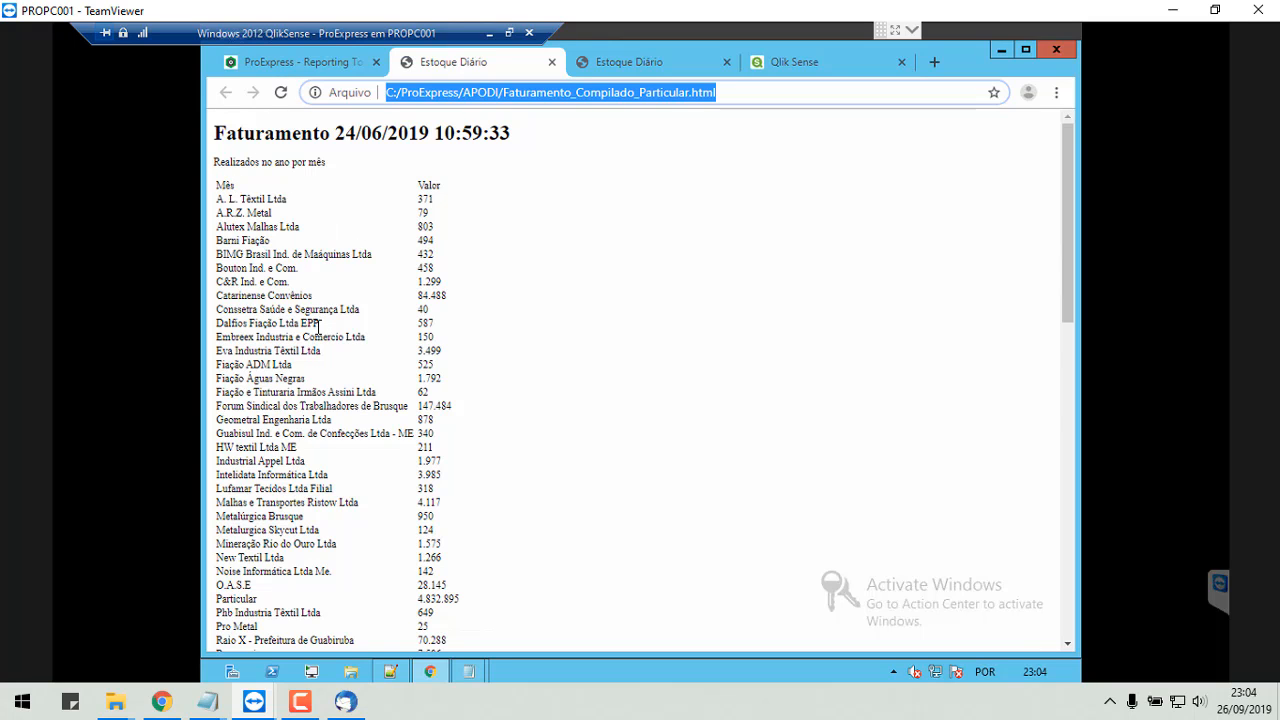
scroll(318, 324, down, 10)
scroll(318, 334, up, 10)
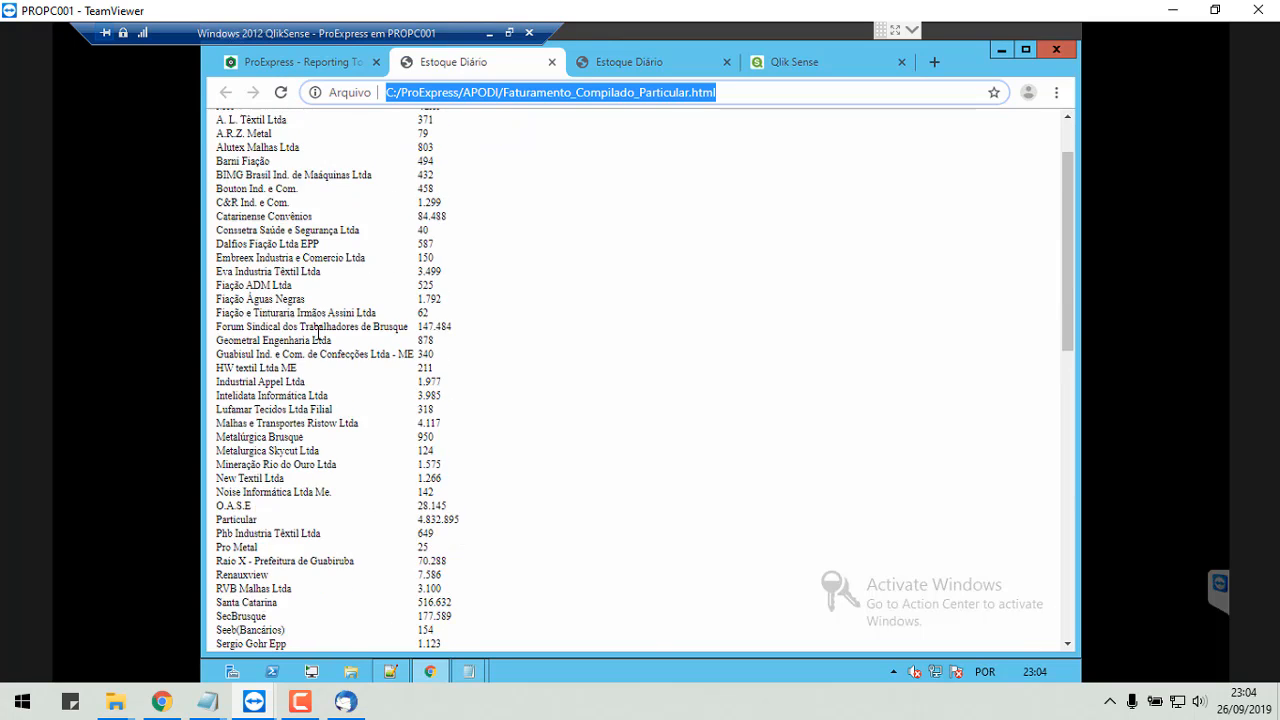
scroll(318, 334, up, 1)
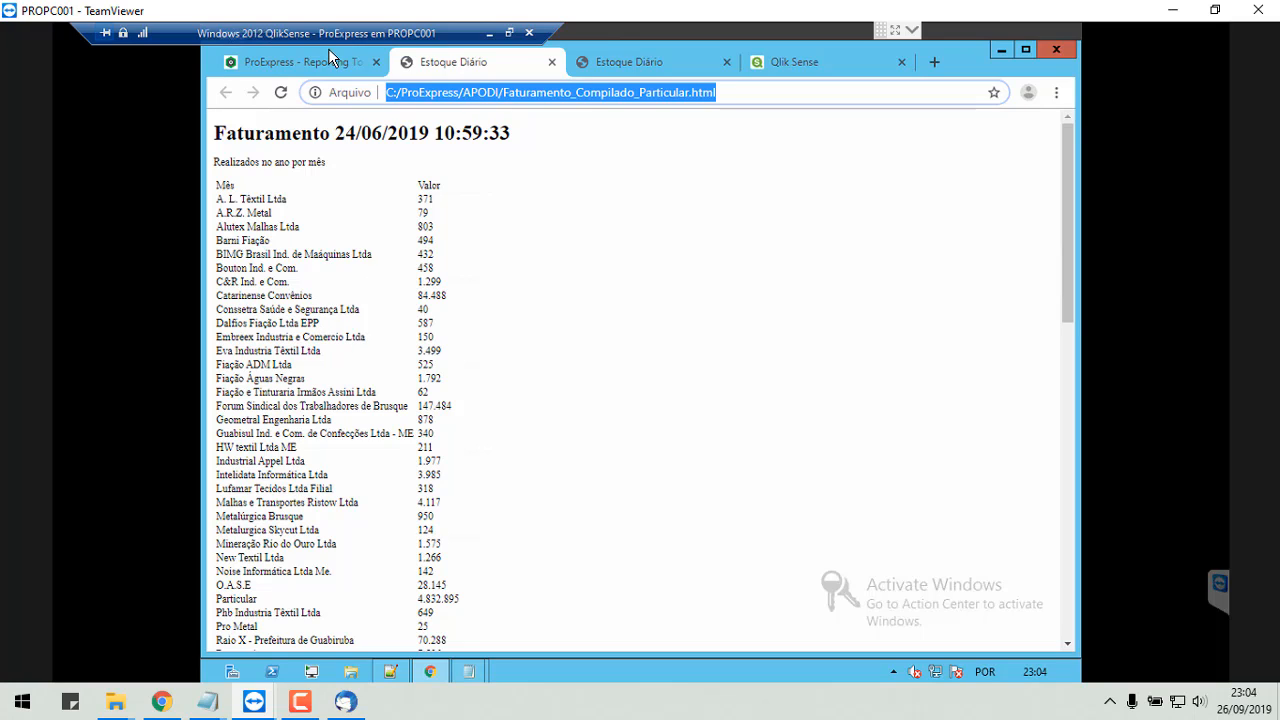